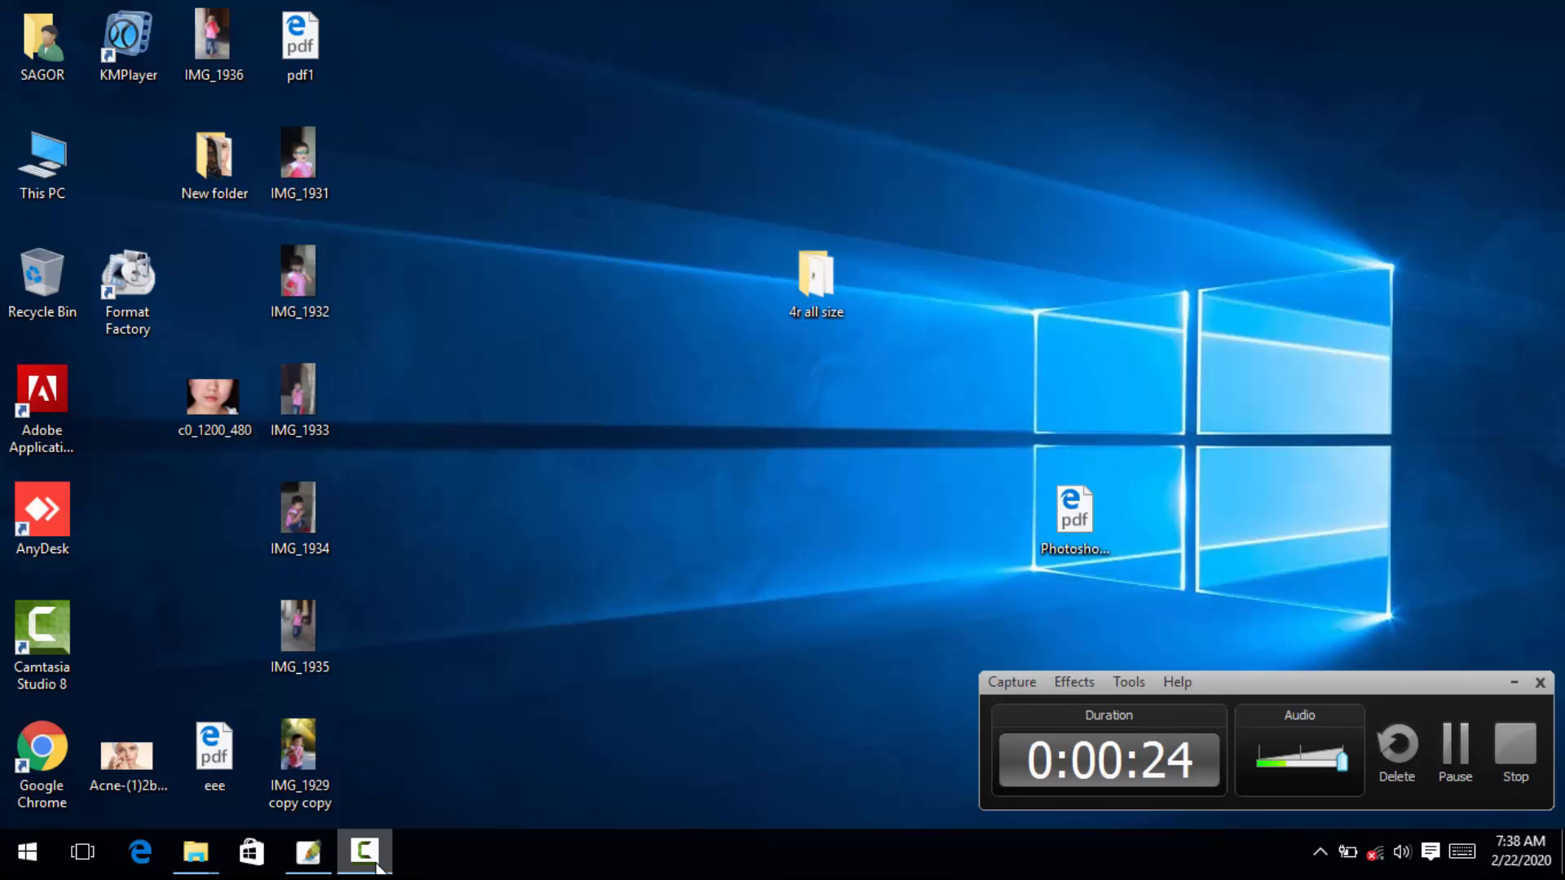
pyautogui.rightClick(508, 201)
pyautogui.click(575, 272)
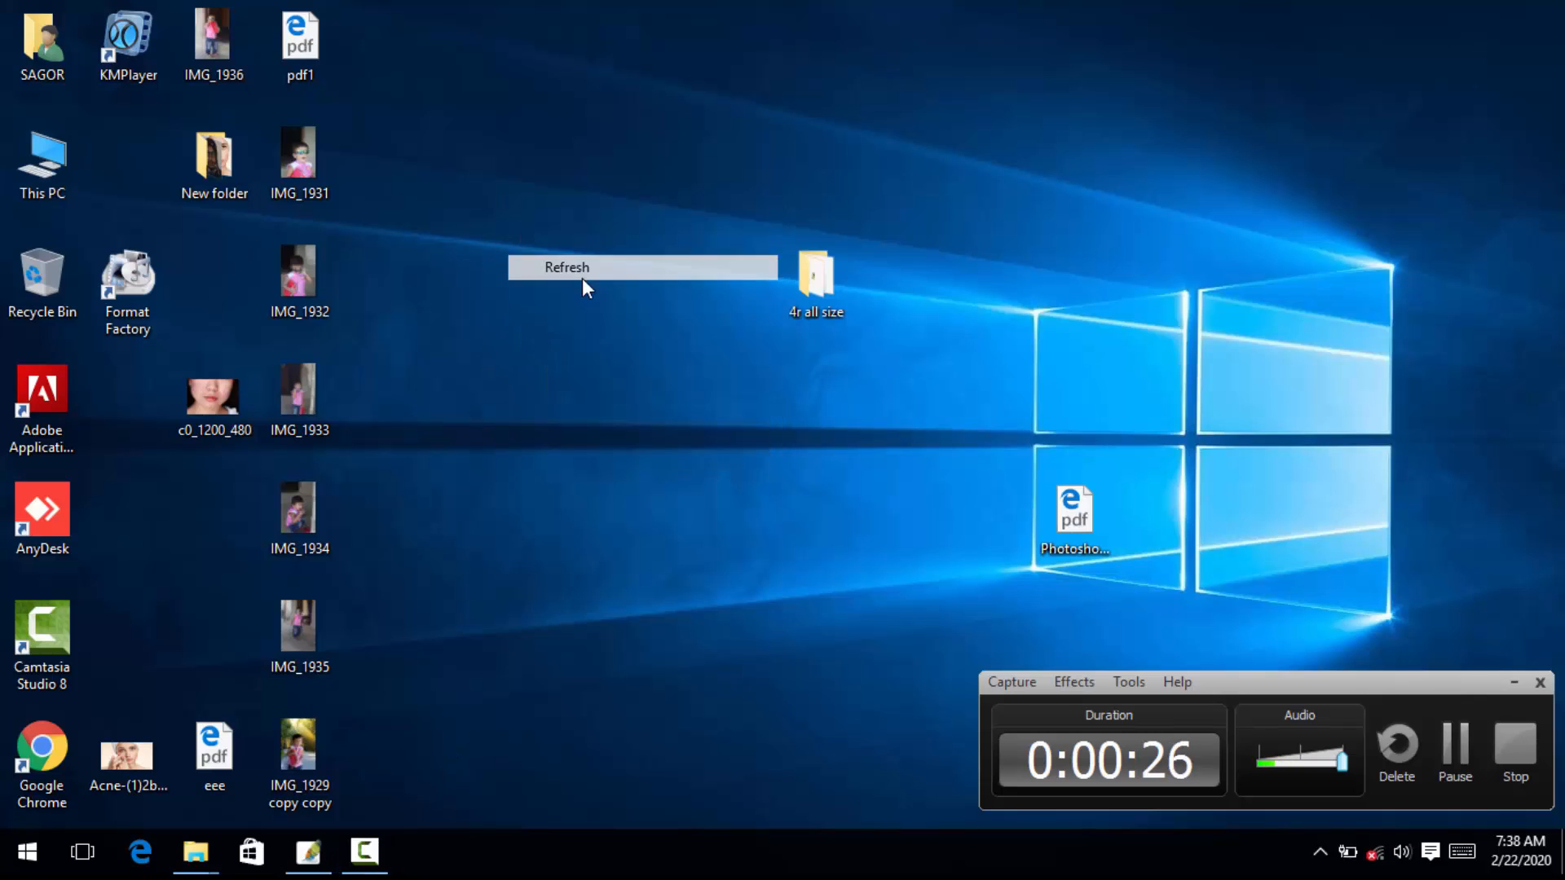
pyautogui.rightClick(559, 201)
pyautogui.click(629, 271)
pyautogui.rightClick(556, 185)
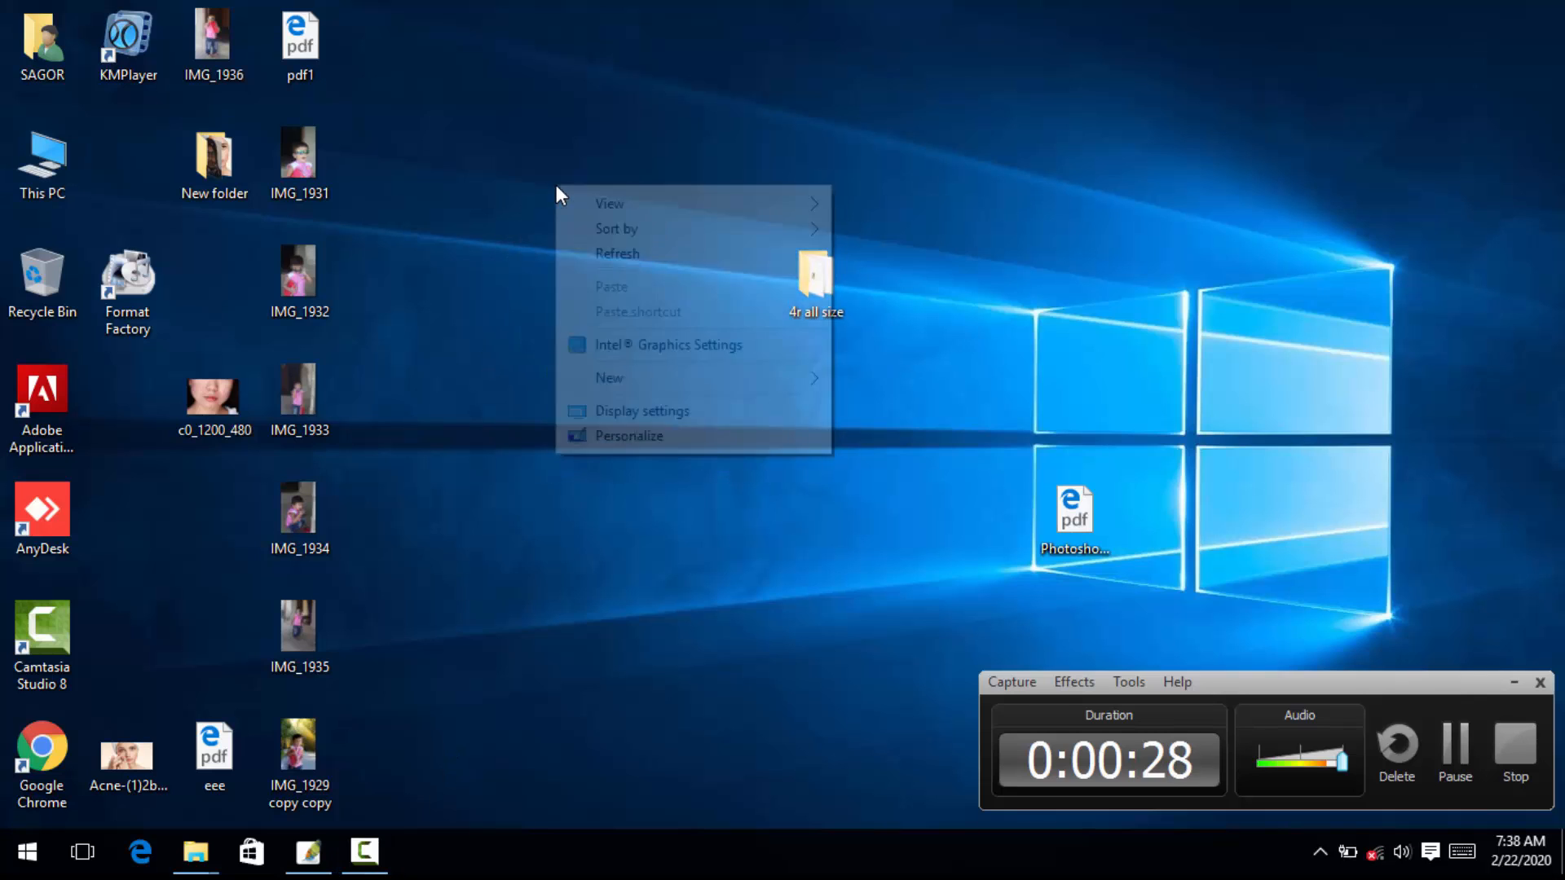
pyautogui.click(603, 254)
pyautogui.rightClick(543, 197)
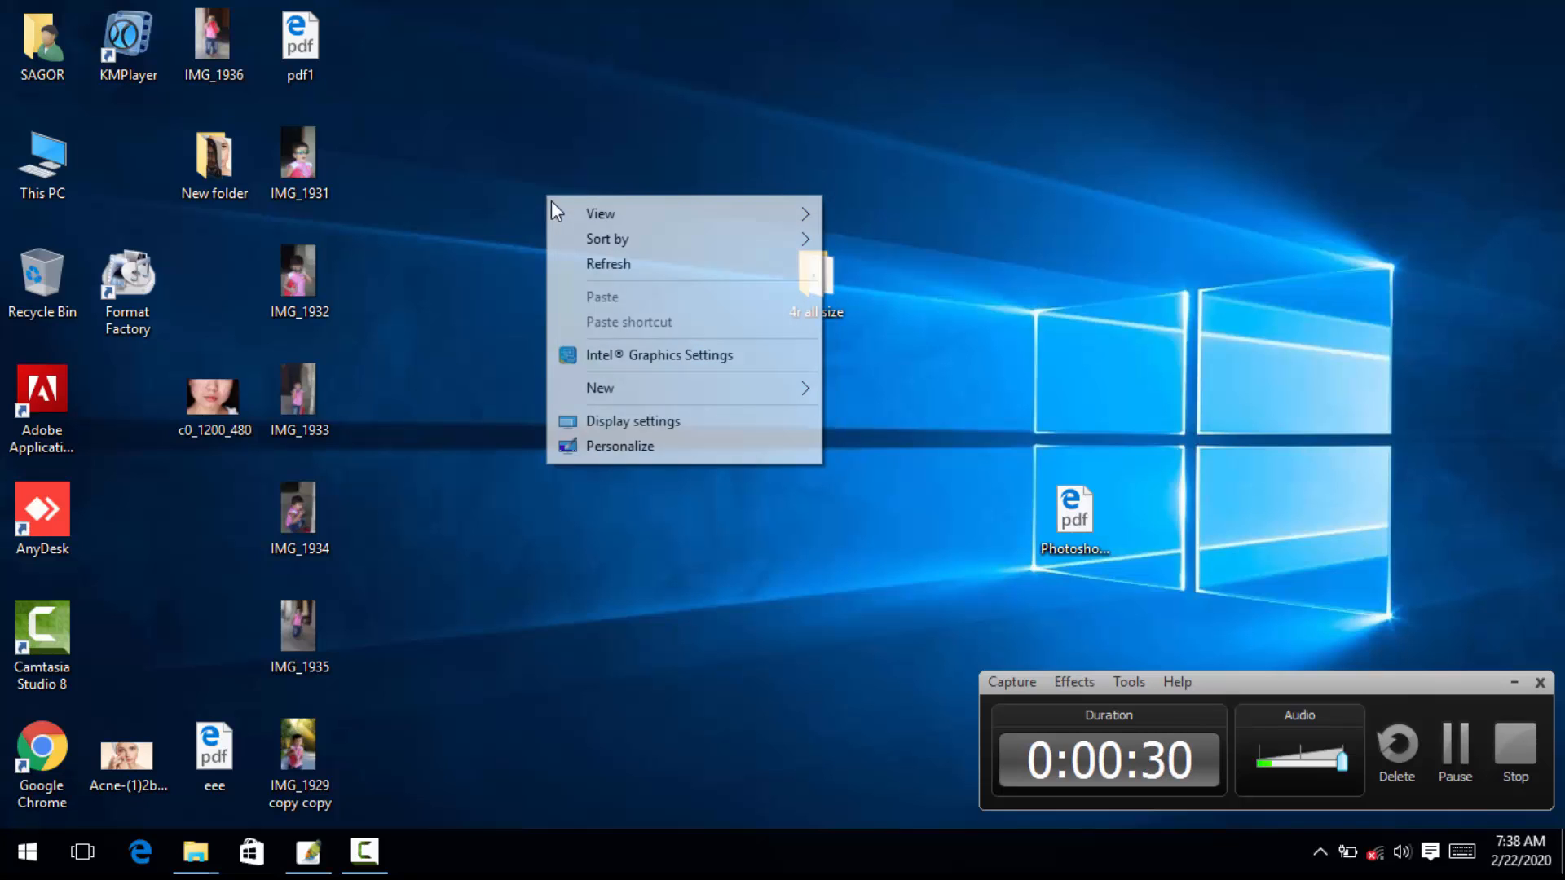
pyautogui.click(604, 264)
pyautogui.rightClick(514, 180)
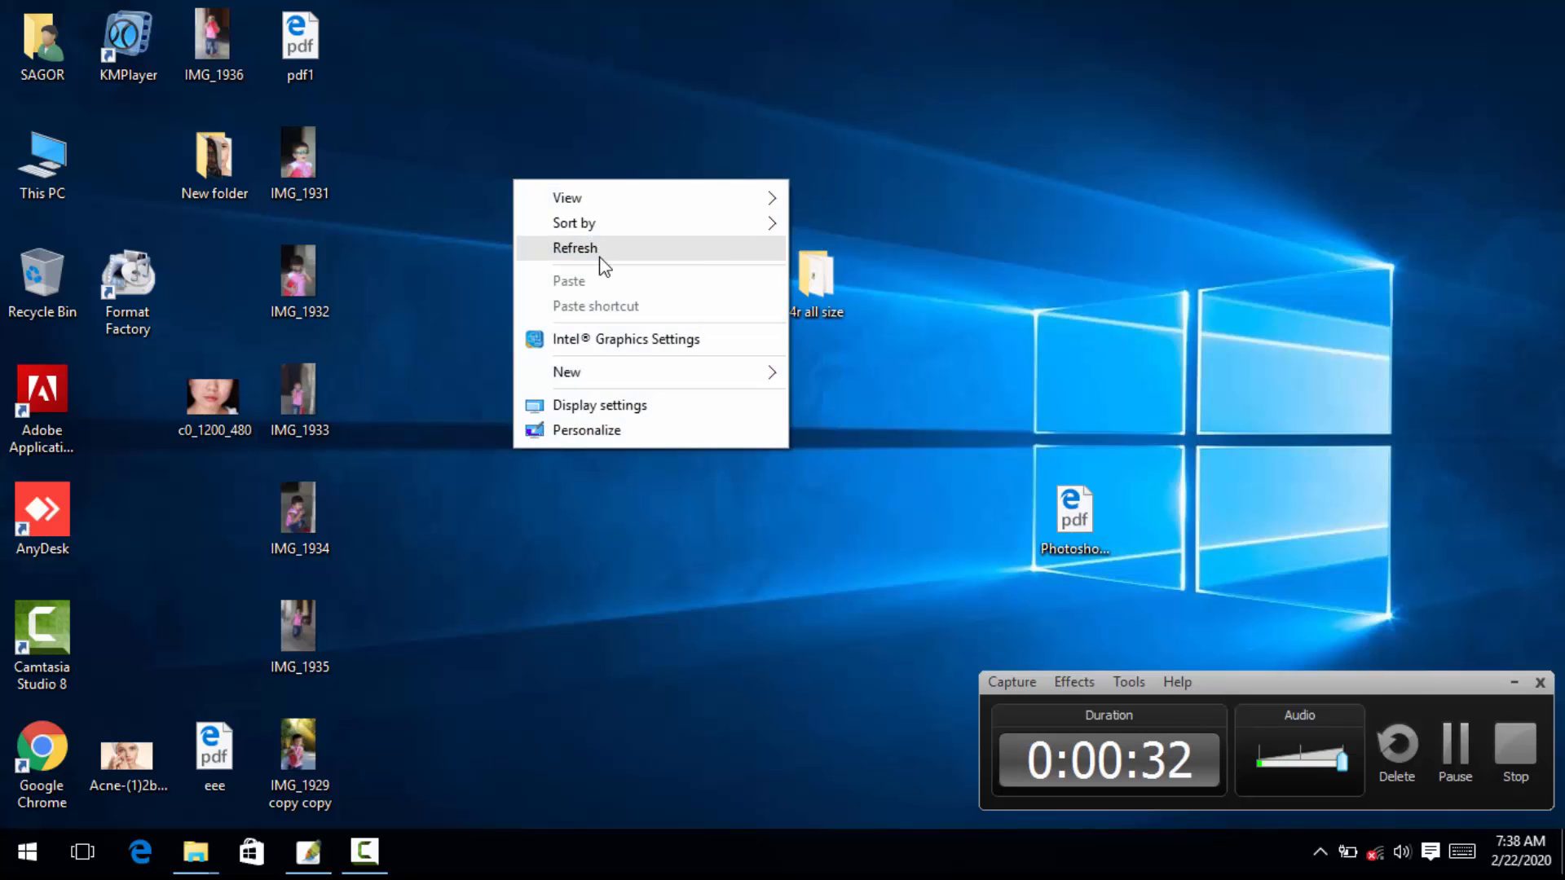
pyautogui.click(594, 262)
pyautogui.rightClick(569, 212)
pyautogui.click(621, 285)
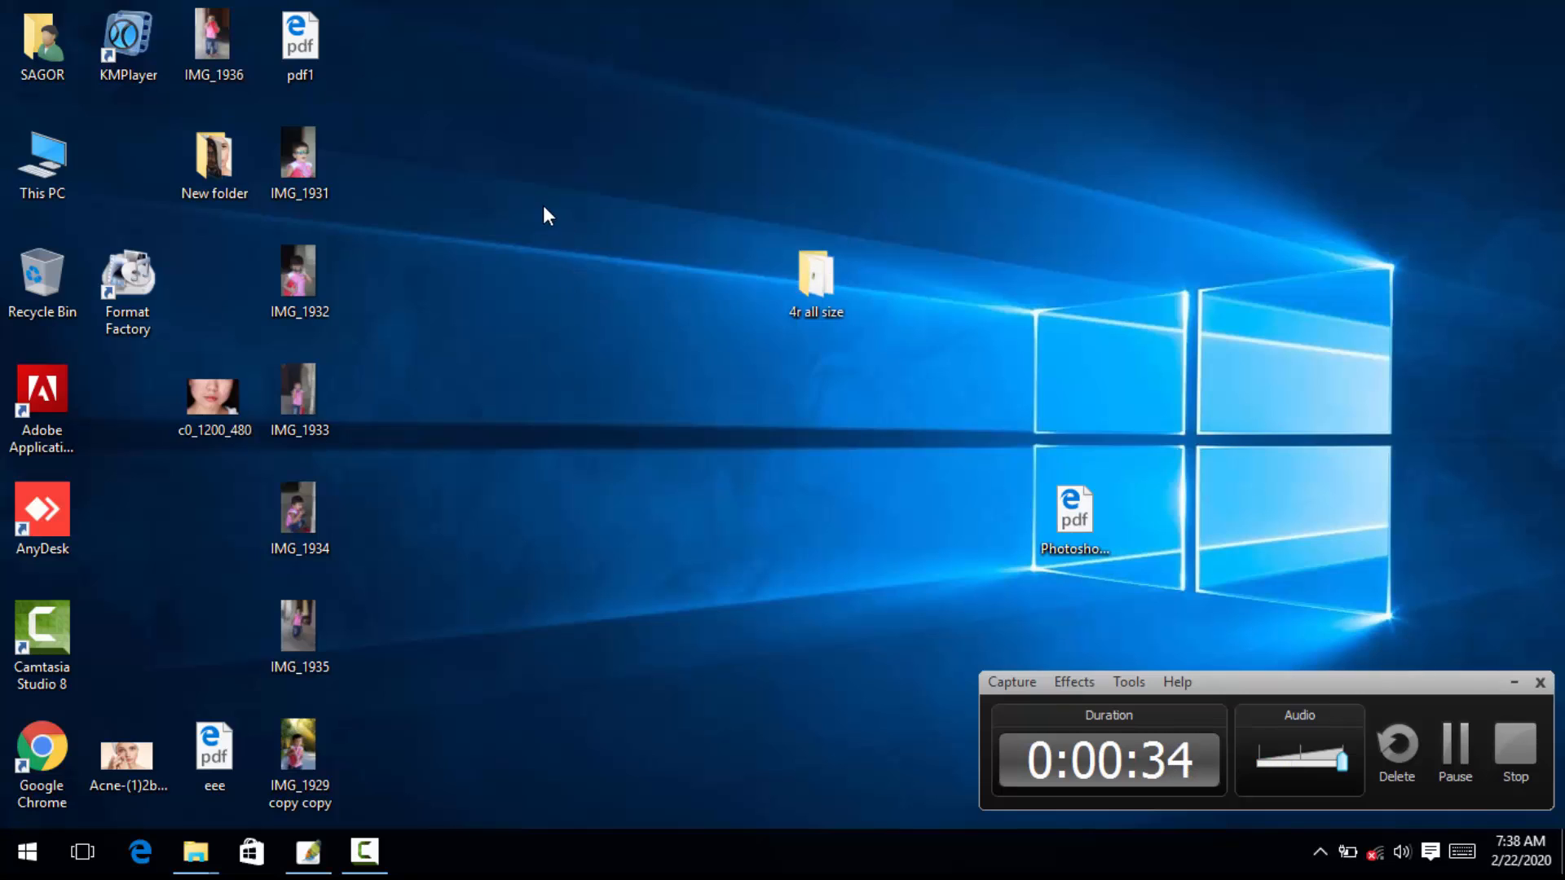
pyautogui.rightClick(543, 204)
pyautogui.click(601, 283)
pyautogui.rightClick(550, 213)
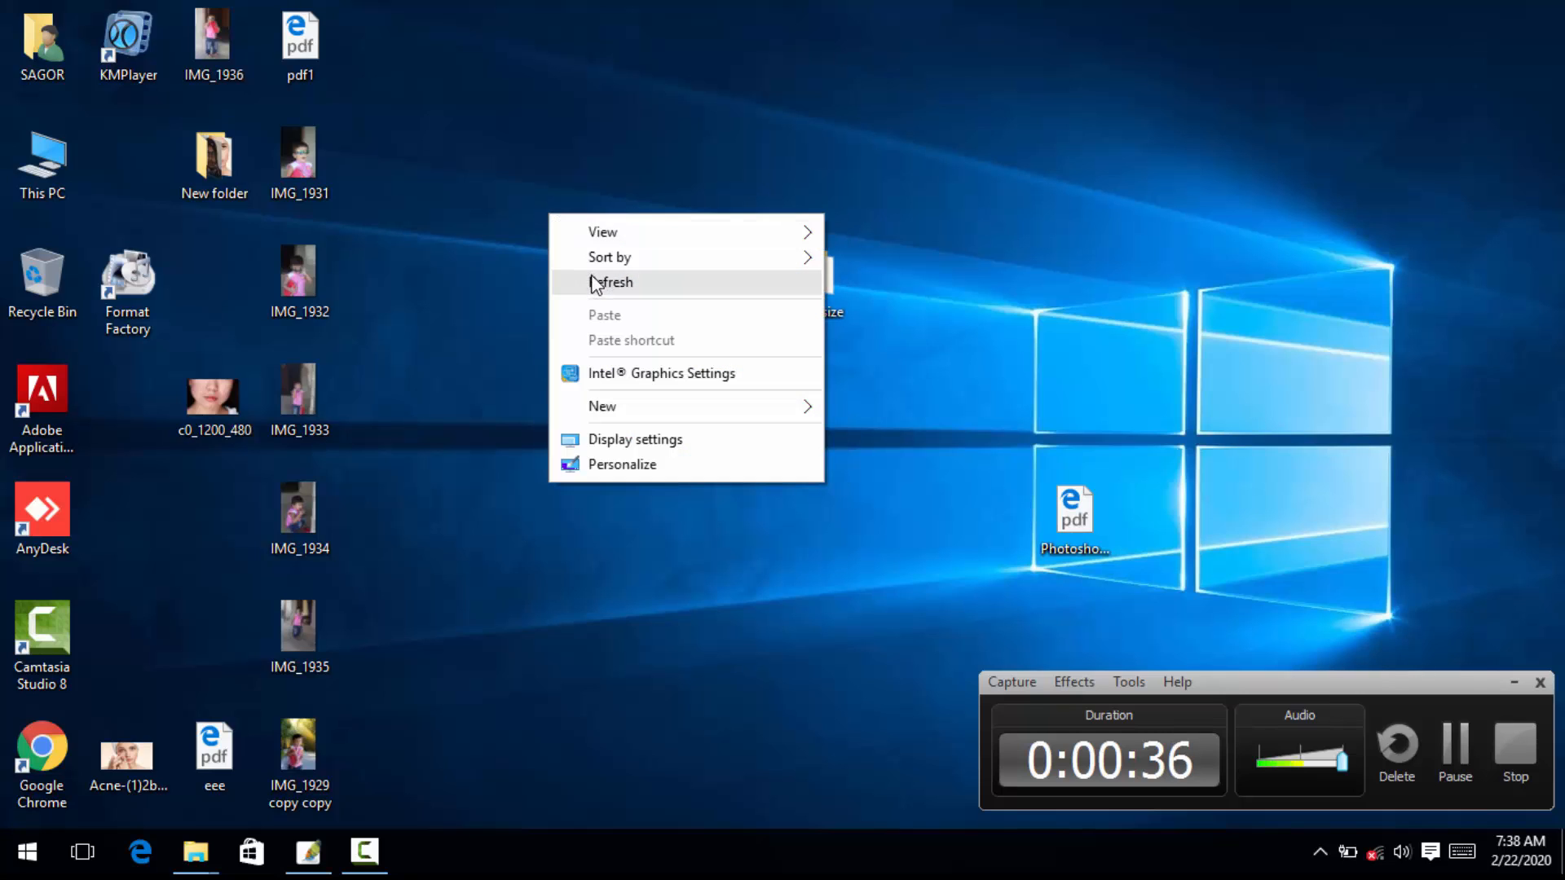
pyautogui.click(594, 281)
pyautogui.rightClick(550, 250)
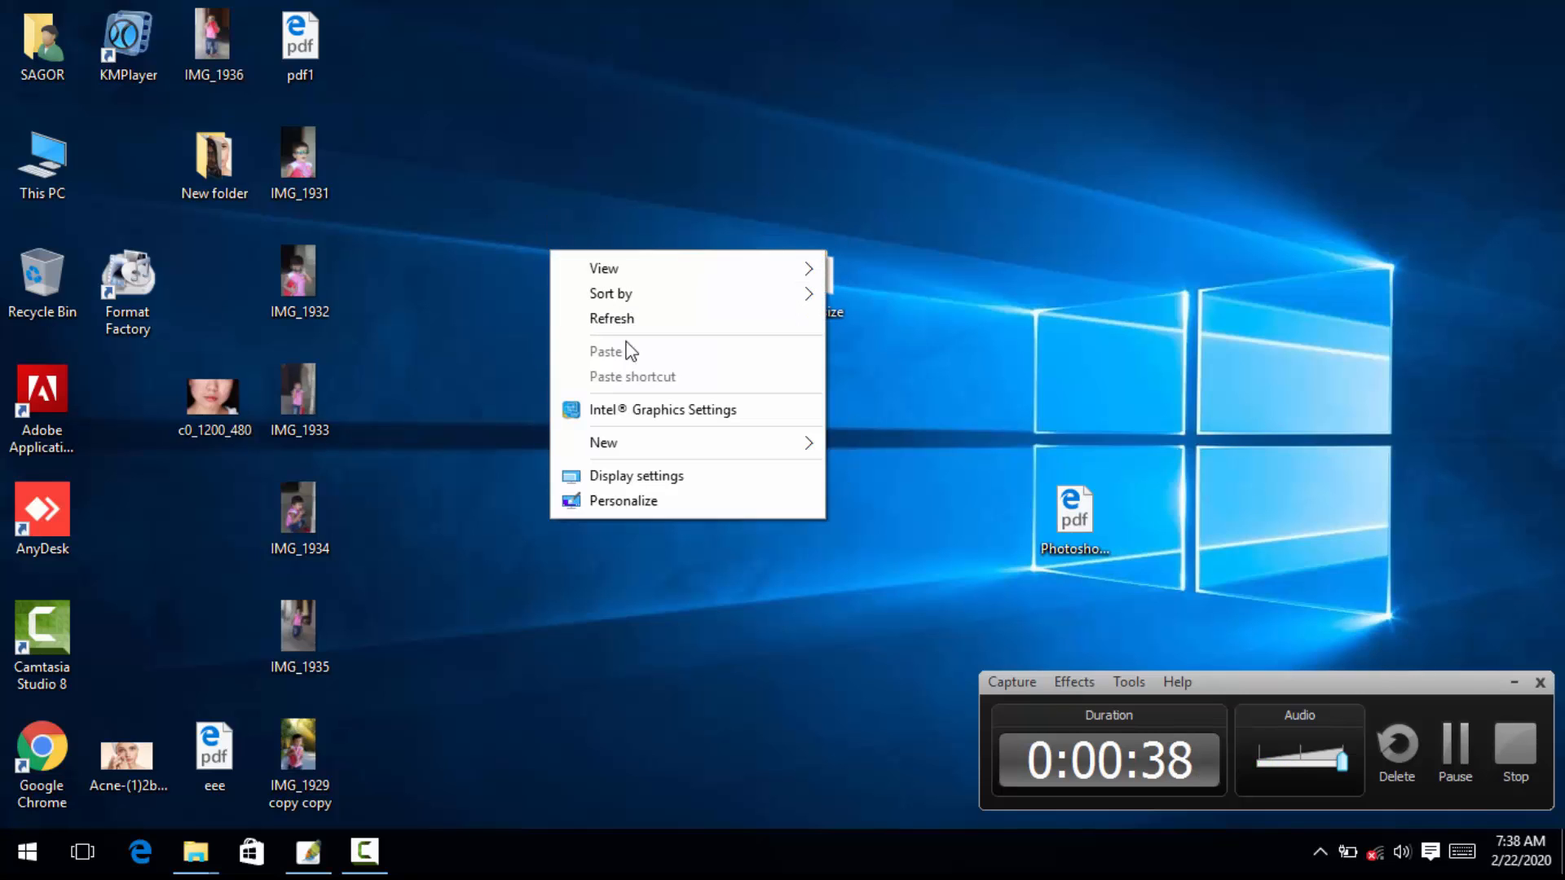
pyautogui.click(608, 314)
# Step: Open IMG_5005.JPG from the ESD-ISO (D:) drive in Adobe Photoshop and maximize its image window
pyautogui.doubleClick(45, 167)
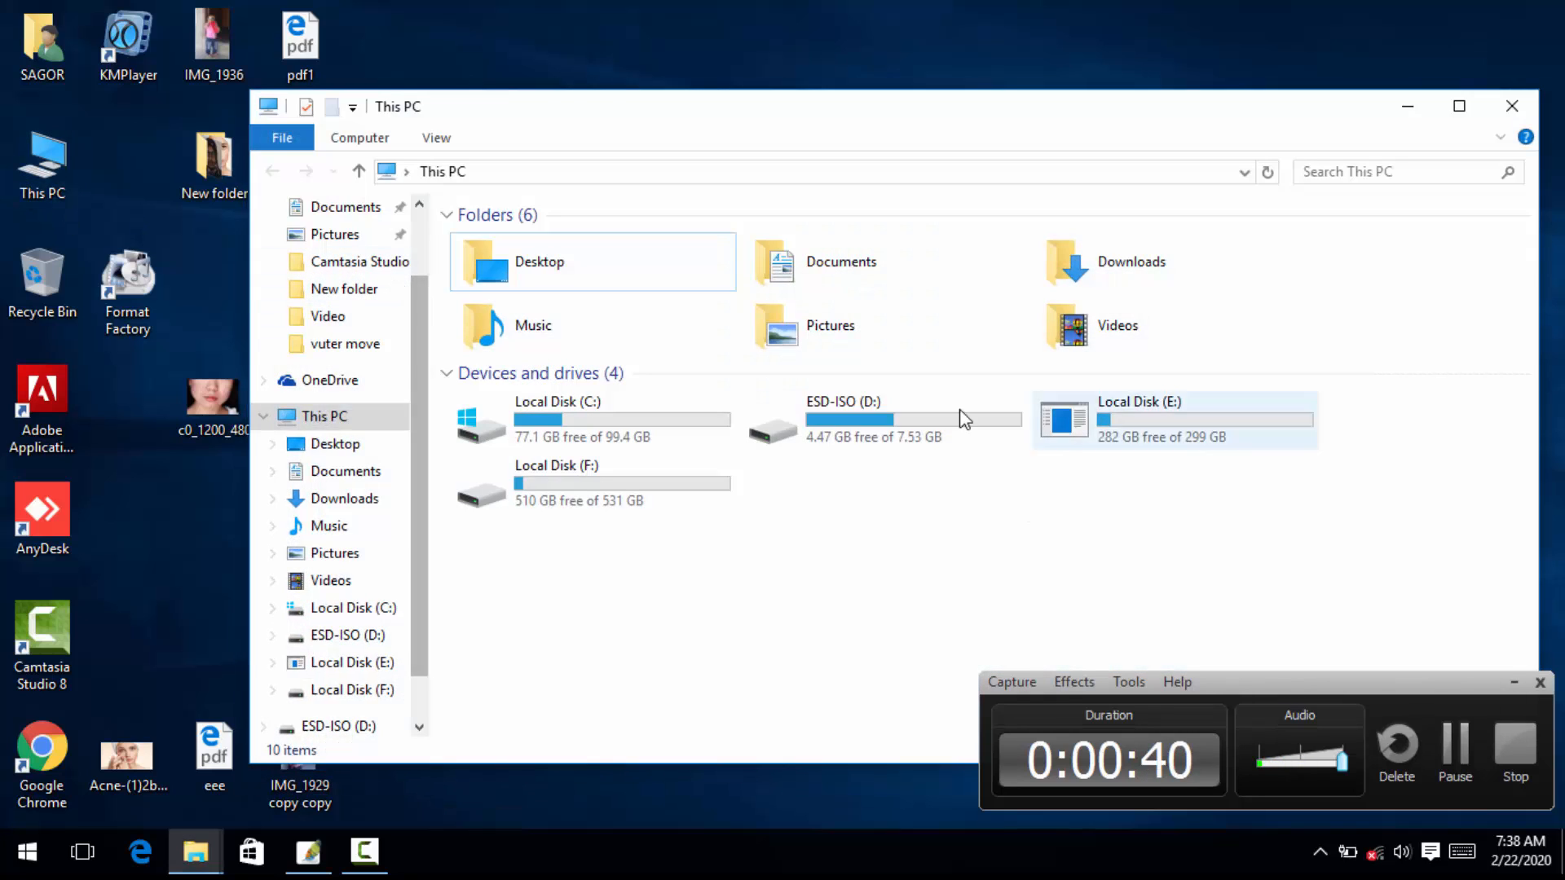
pyautogui.doubleClick(897, 415)
pyautogui.moveTo(1322, 260); pyautogui.dragTo(437, 262)
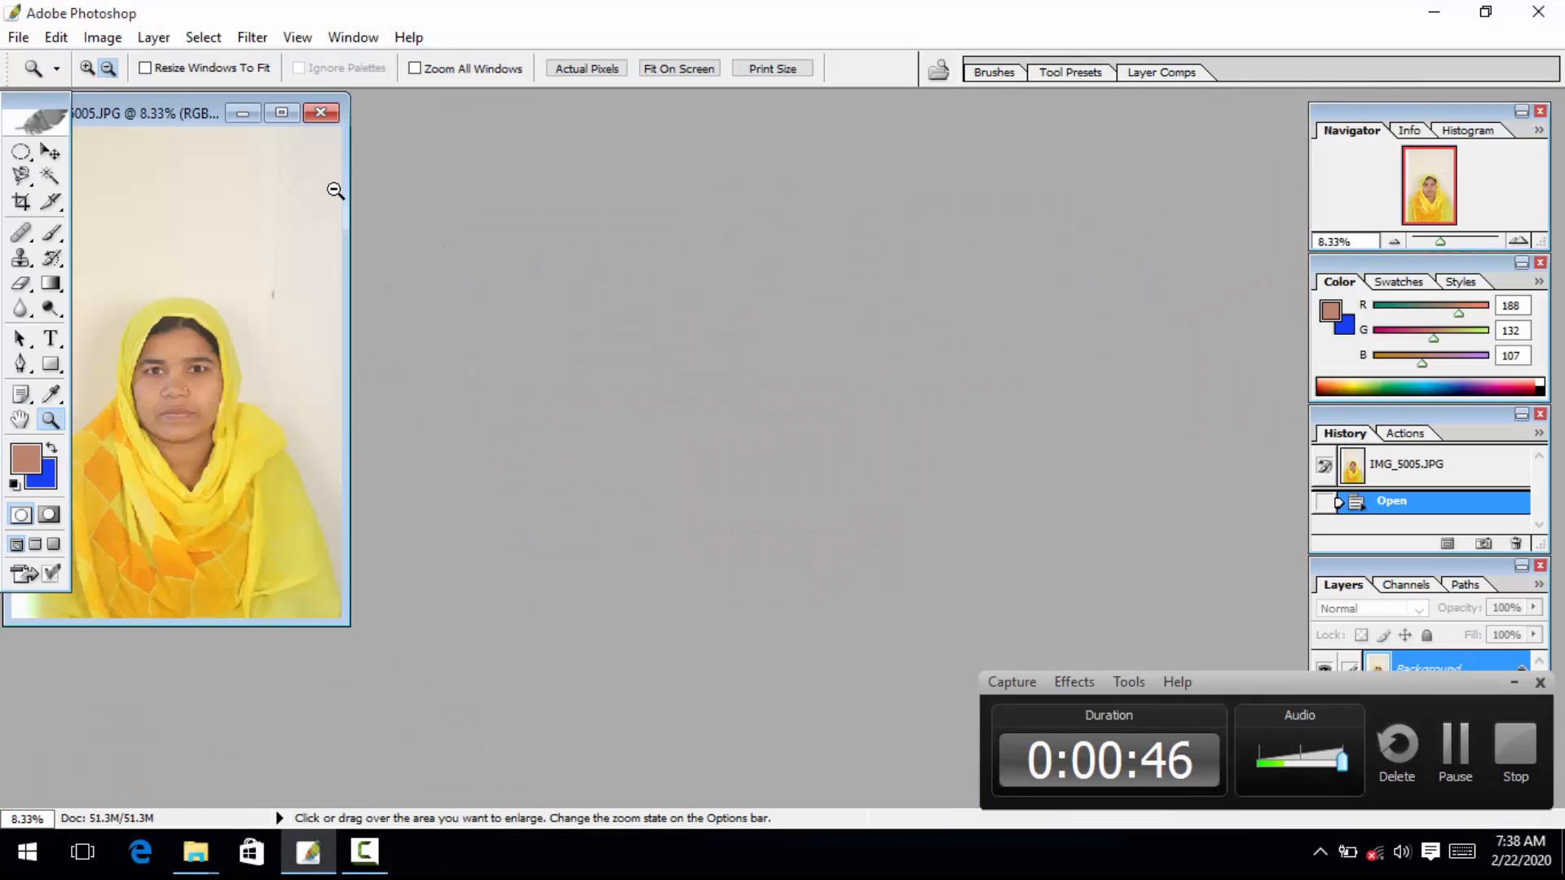
pyautogui.click(282, 112)
# Step: Examine the portrait's overall framing, the face and the wall behind it at different magnifications
pyautogui.click(962, 483)
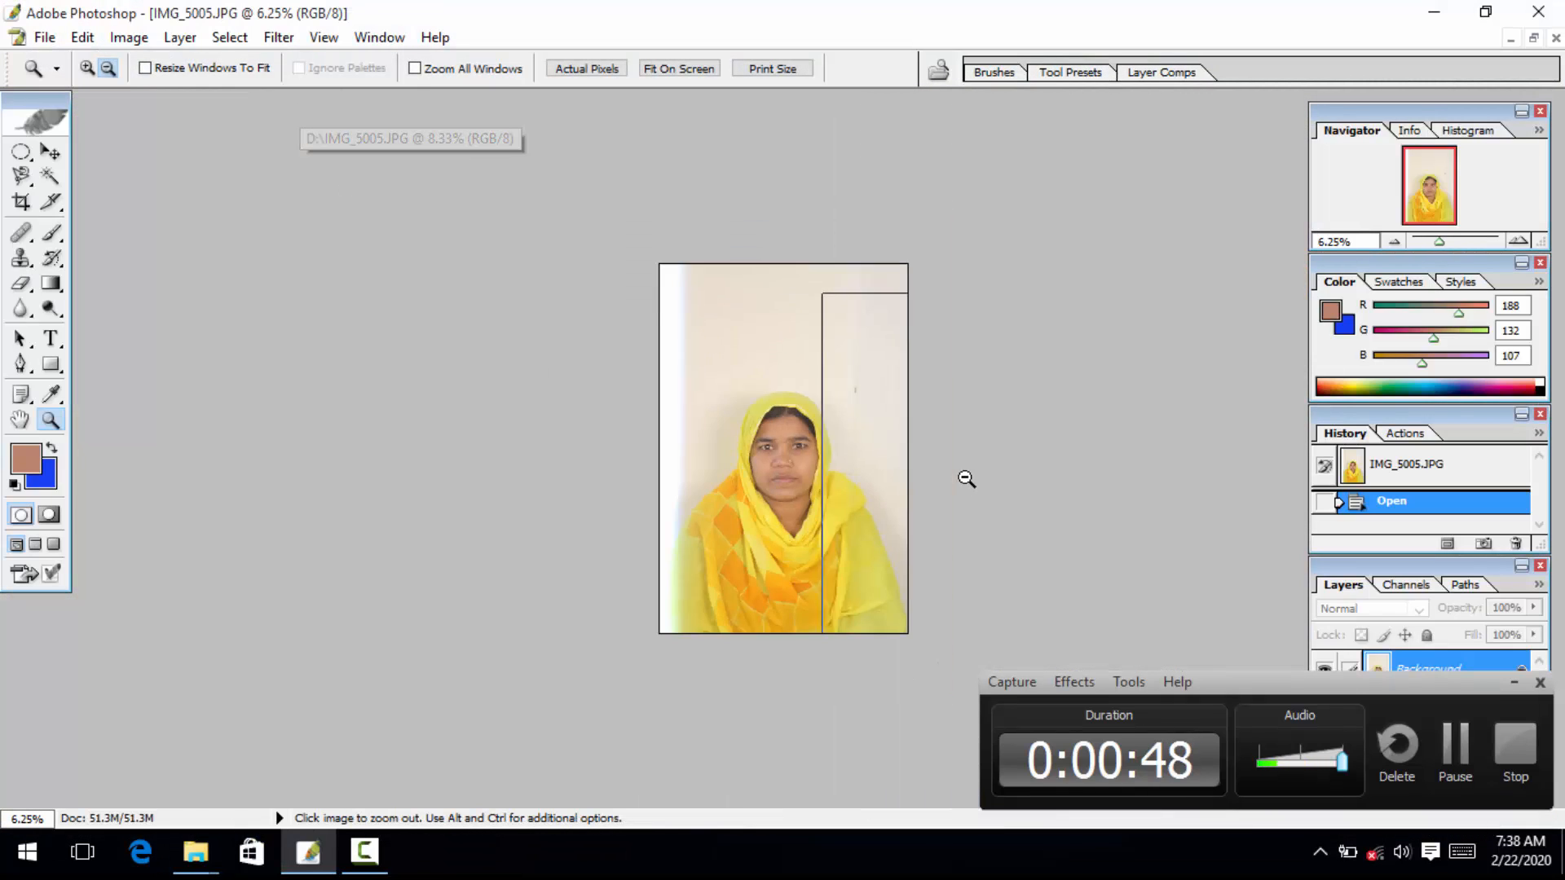
pyautogui.click(963, 479)
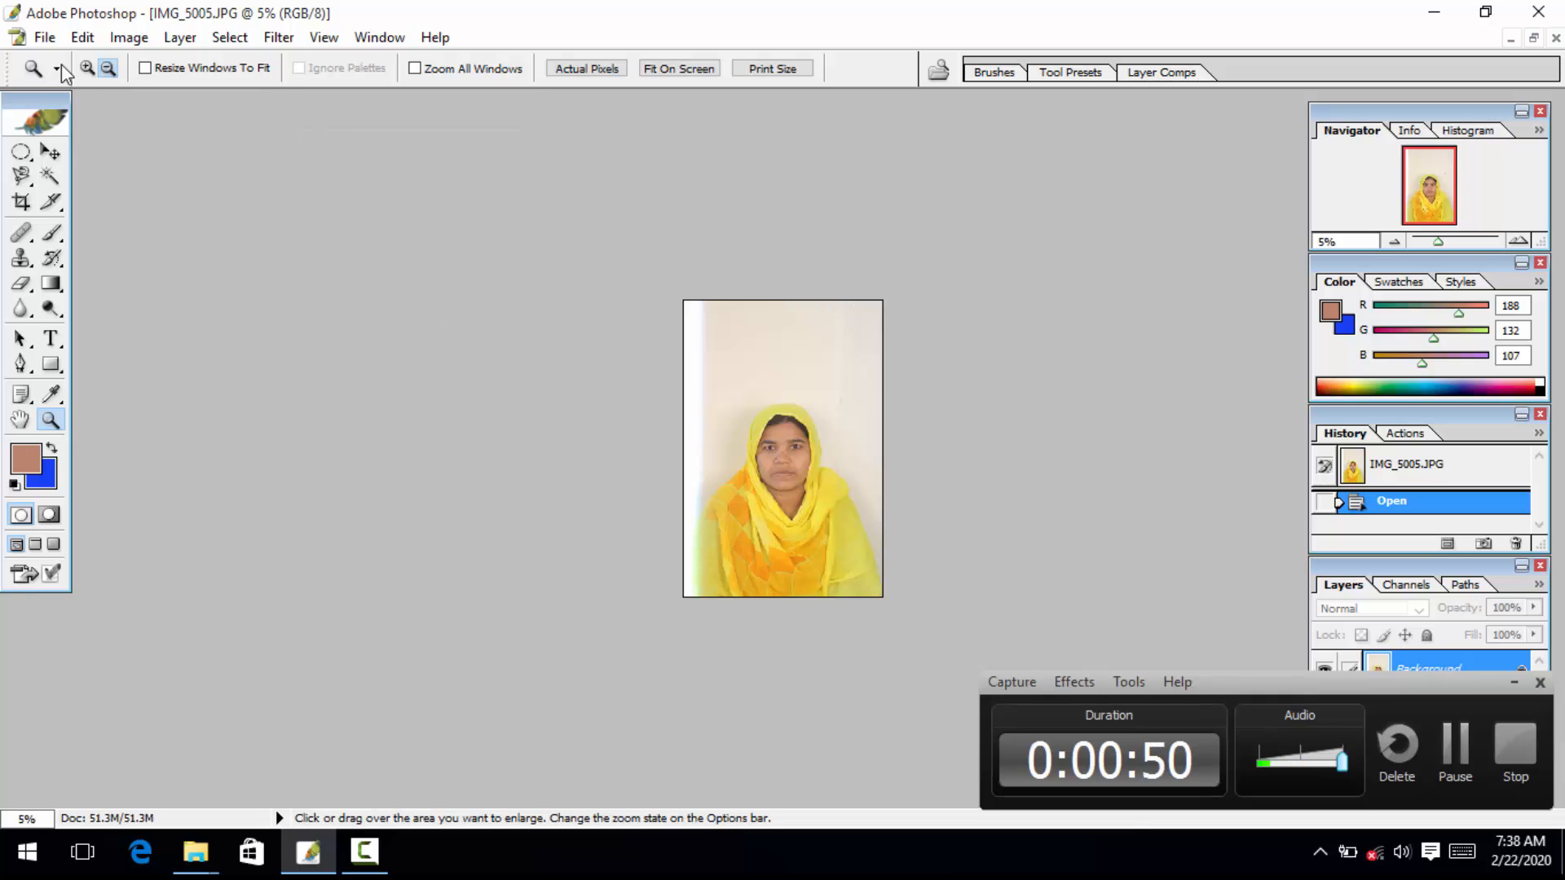
pyautogui.click(87, 68)
pyautogui.moveTo(753, 381); pyautogui.dragTo(787, 385)
pyautogui.click(787, 384)
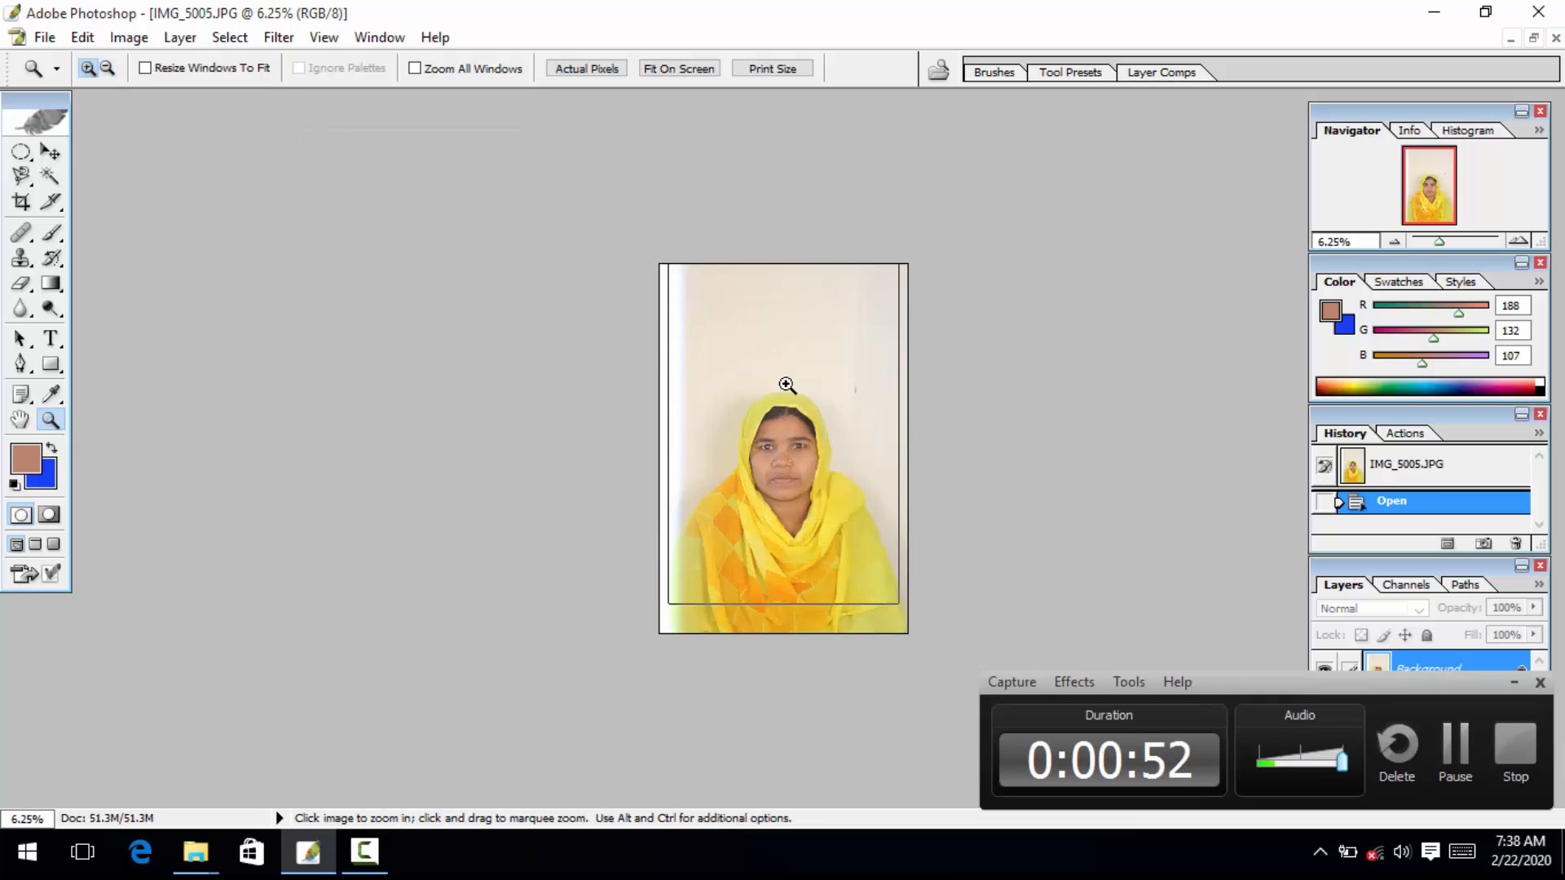
pyautogui.click(788, 385)
pyautogui.click(787, 385)
pyautogui.click(787, 385)
pyautogui.click(787, 385)
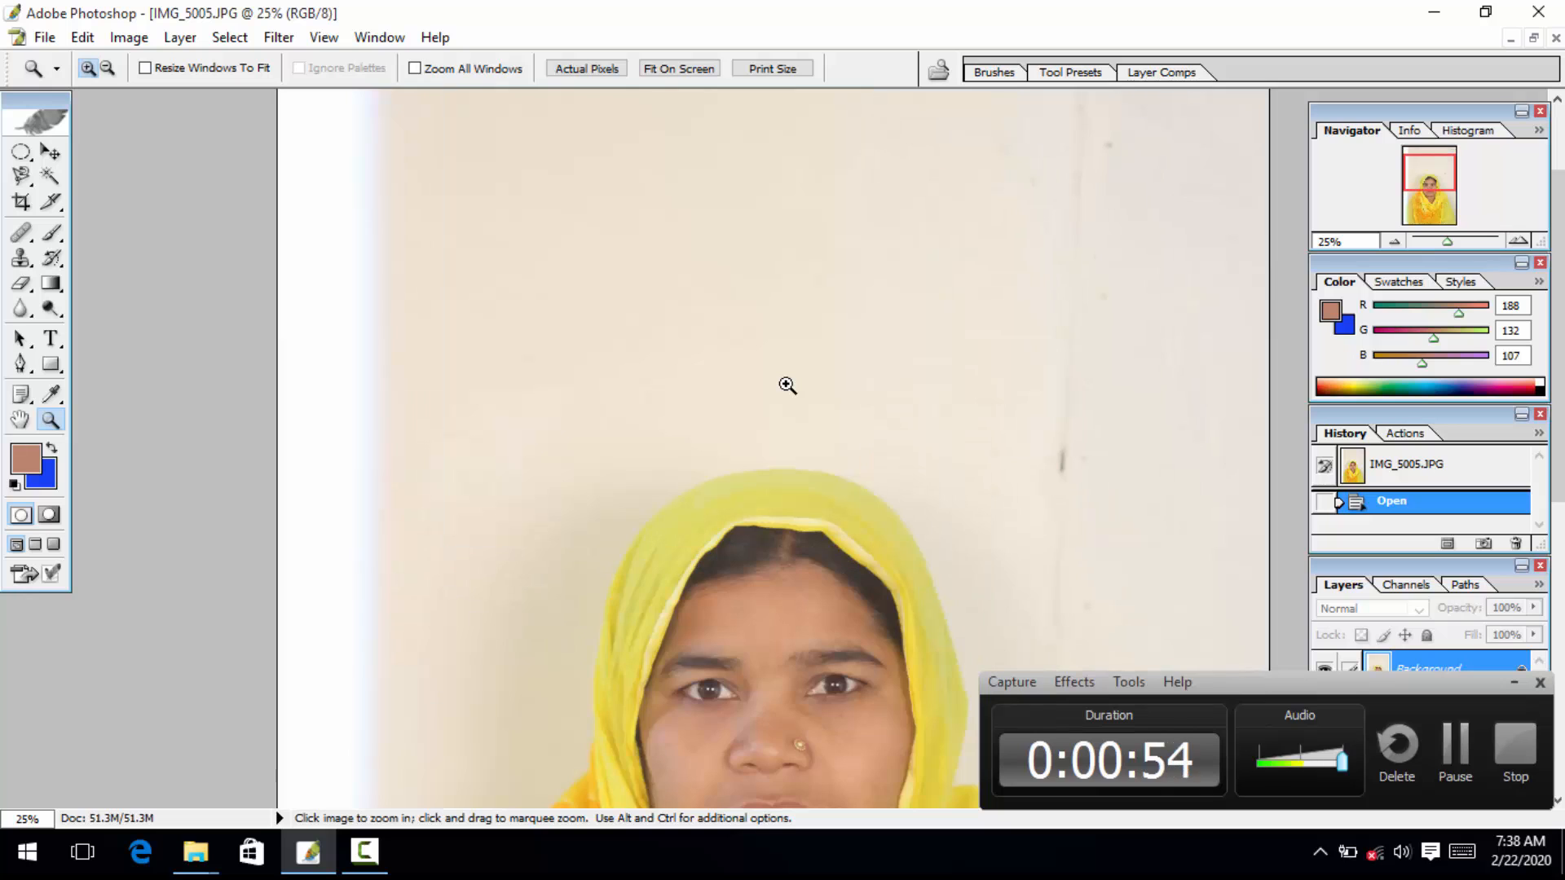
pyautogui.click(785, 384)
pyautogui.moveTo(672, 687); pyautogui.dragTo(692, 377)
pyautogui.keyDown('alt'); pyautogui.click(690, 380); pyautogui.keyUp('alt')
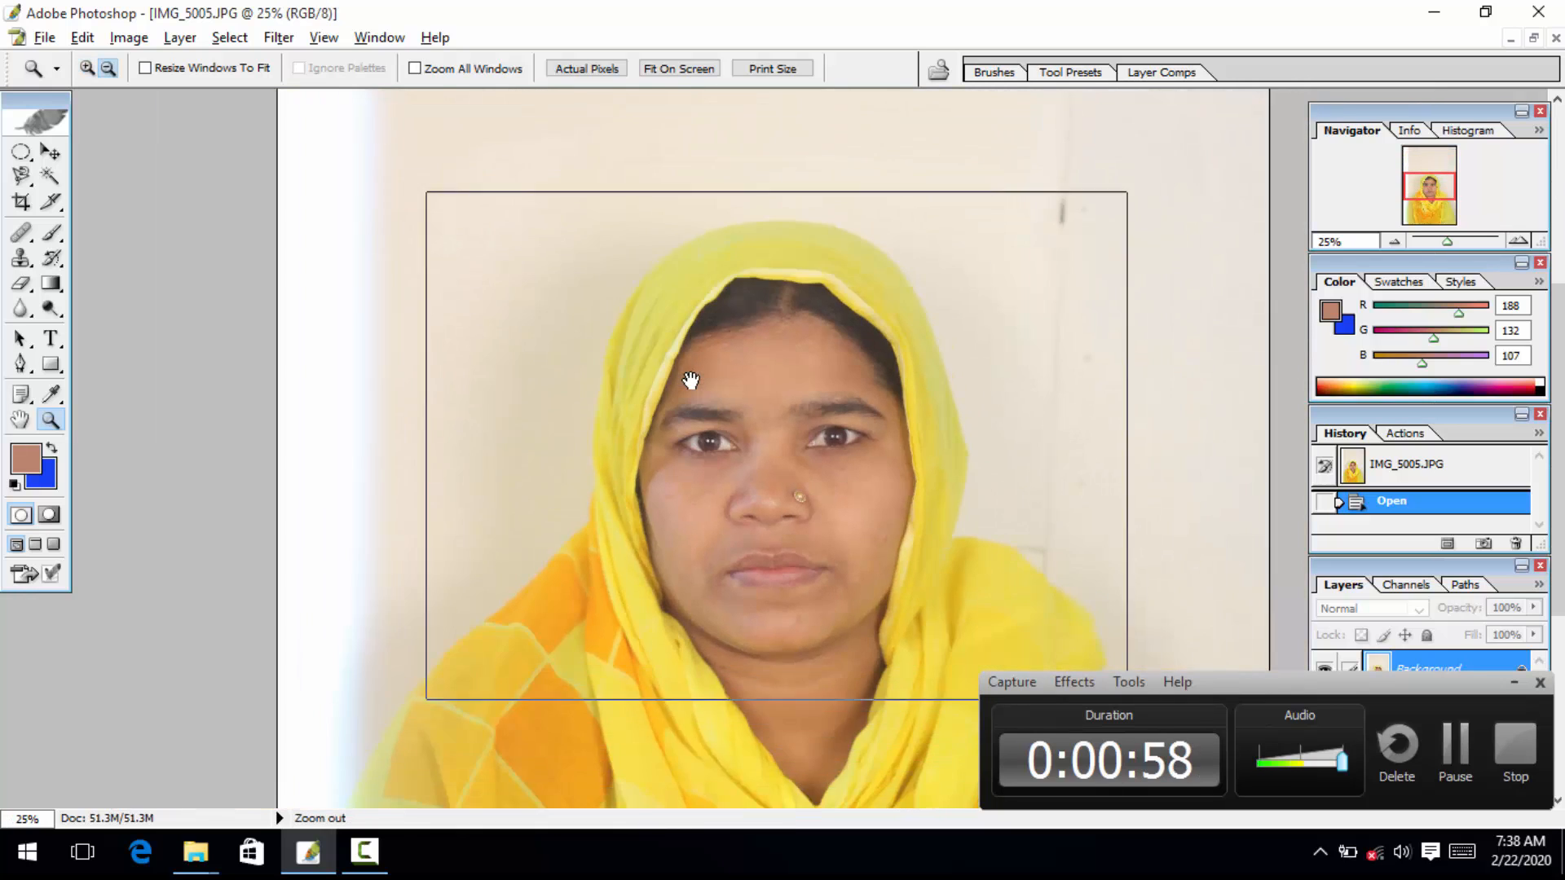
pyautogui.keyDown('alt'); pyautogui.click(690, 380); pyautogui.keyUp('alt')
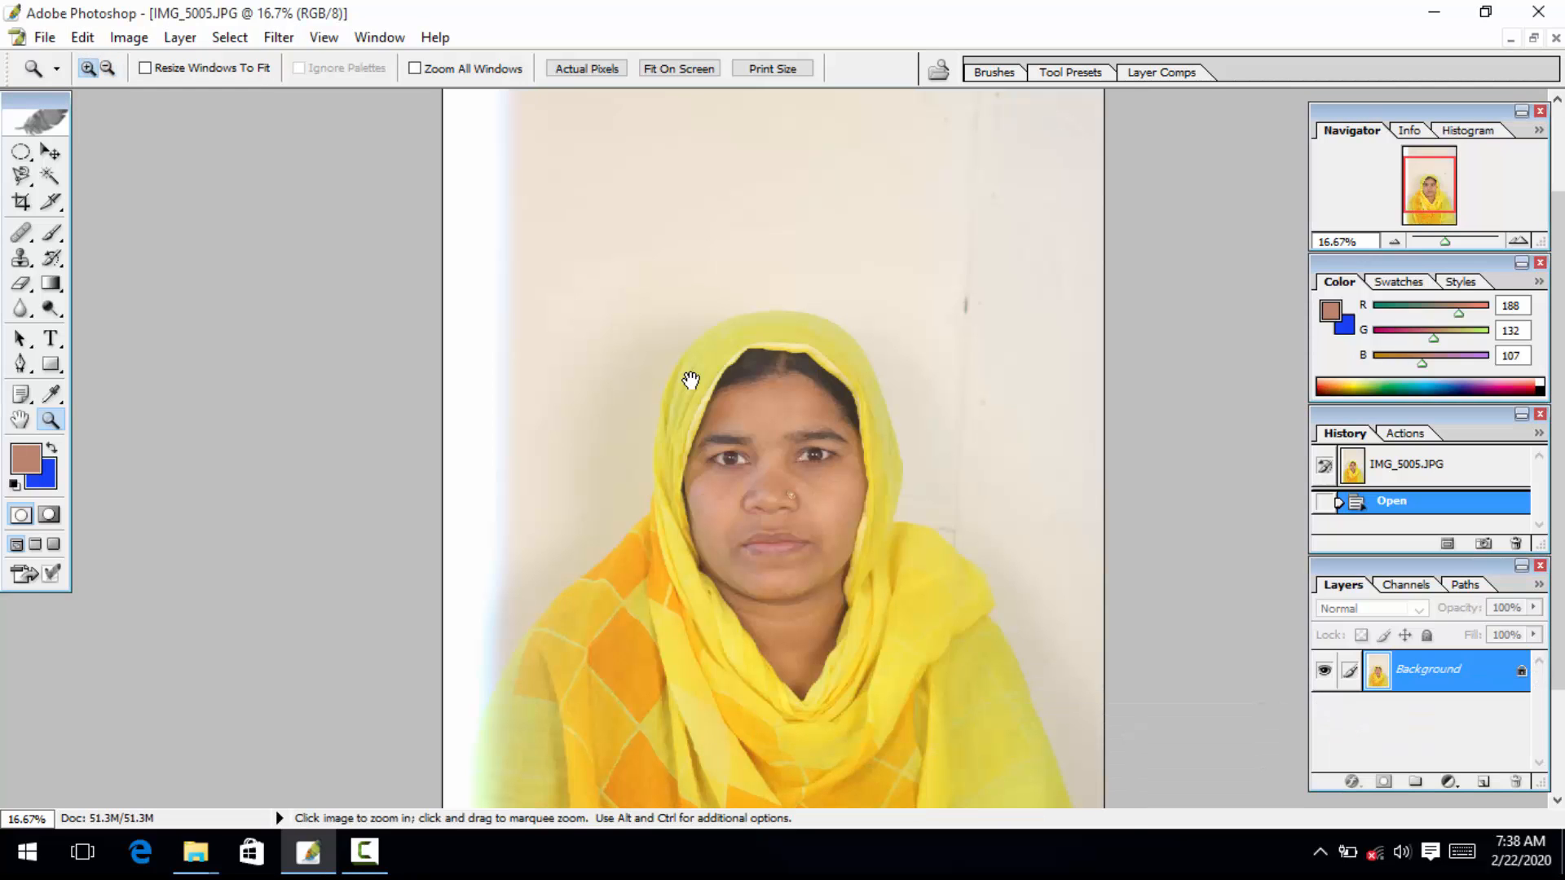
pyautogui.keyDown('alt'); pyautogui.click(690, 380); pyautogui.keyUp('alt')
# Step: Crop the photo to a head-and-shoulders portrait, leaving a little wall above the headscarf
pyautogui.press('c')
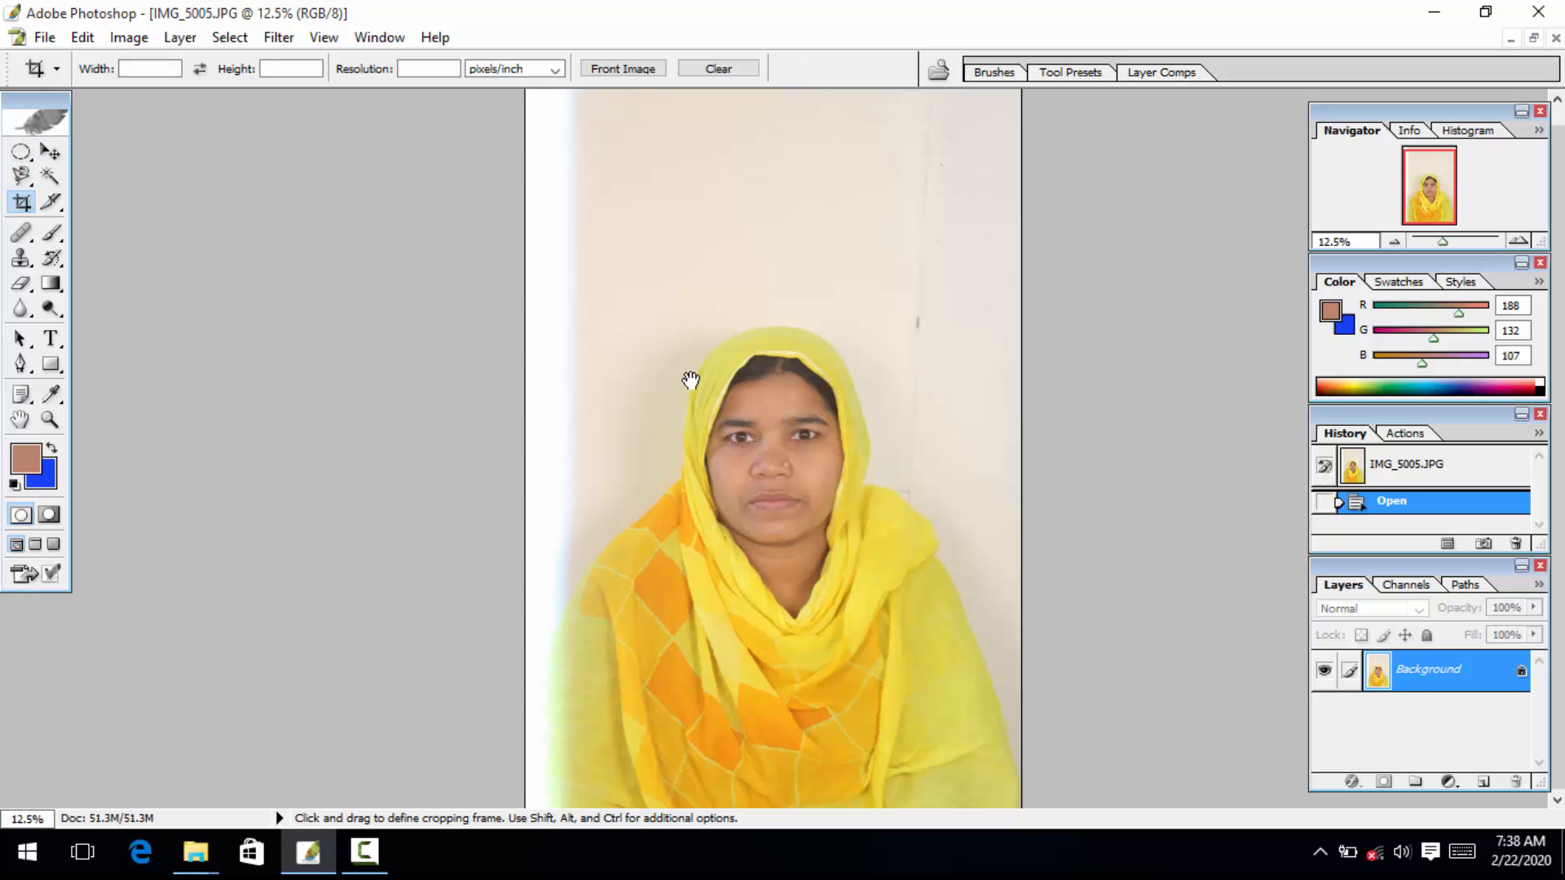
pyautogui.click(57, 70)
pyautogui.click(57, 70)
pyautogui.moveTo(594, 313); pyautogui.dragTo(955, 734)
pyautogui.hotkey('shift', 'Up')
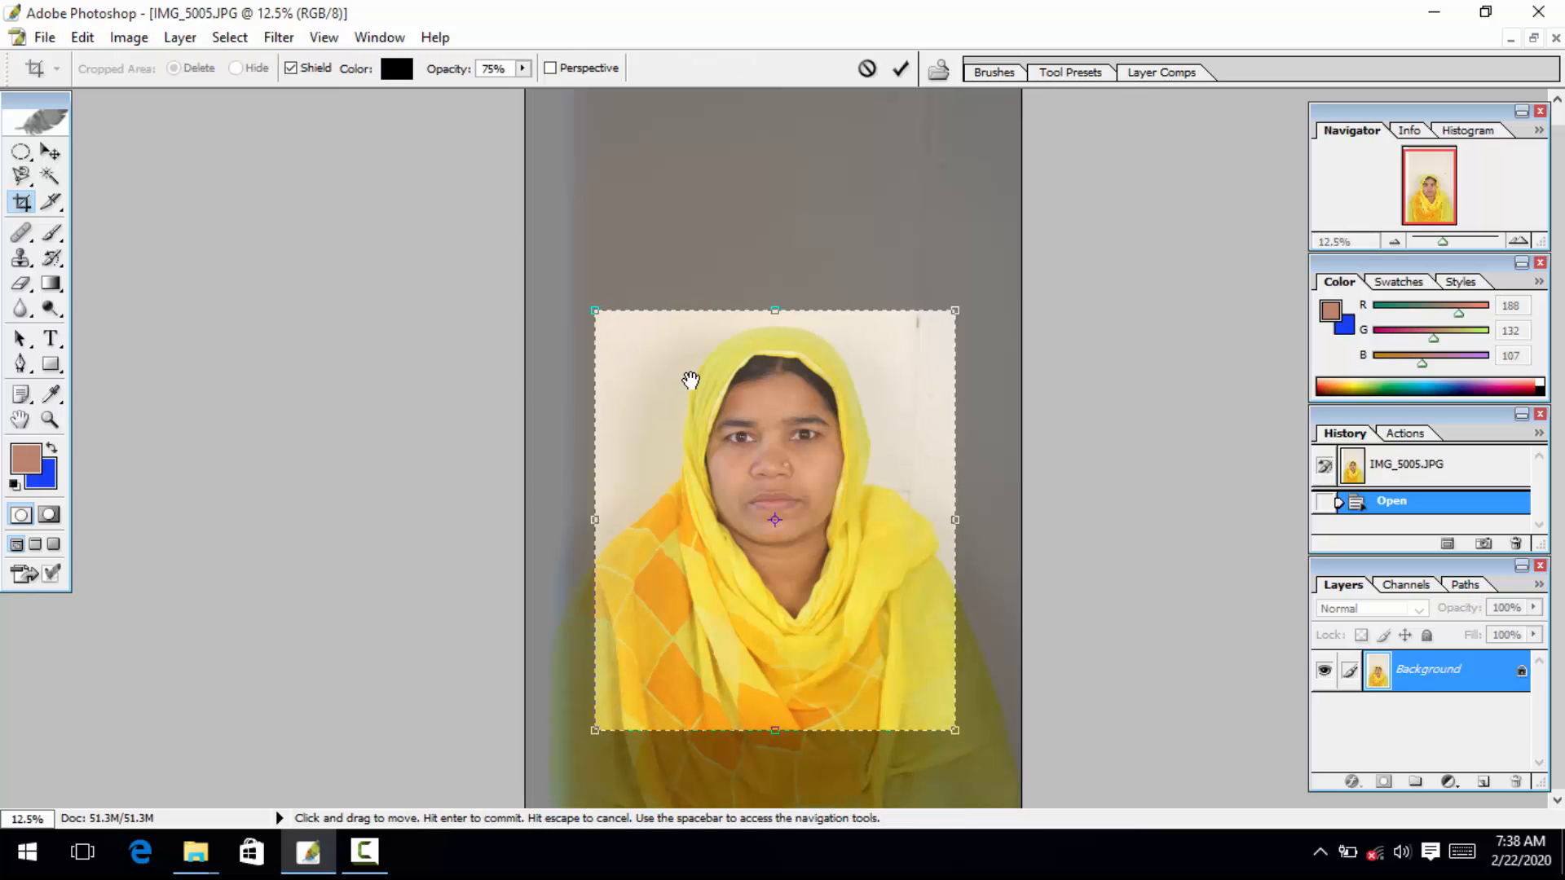
pyautogui.hotkey('shift', 'Up')
pyautogui.hotkey('shift', 'Left')
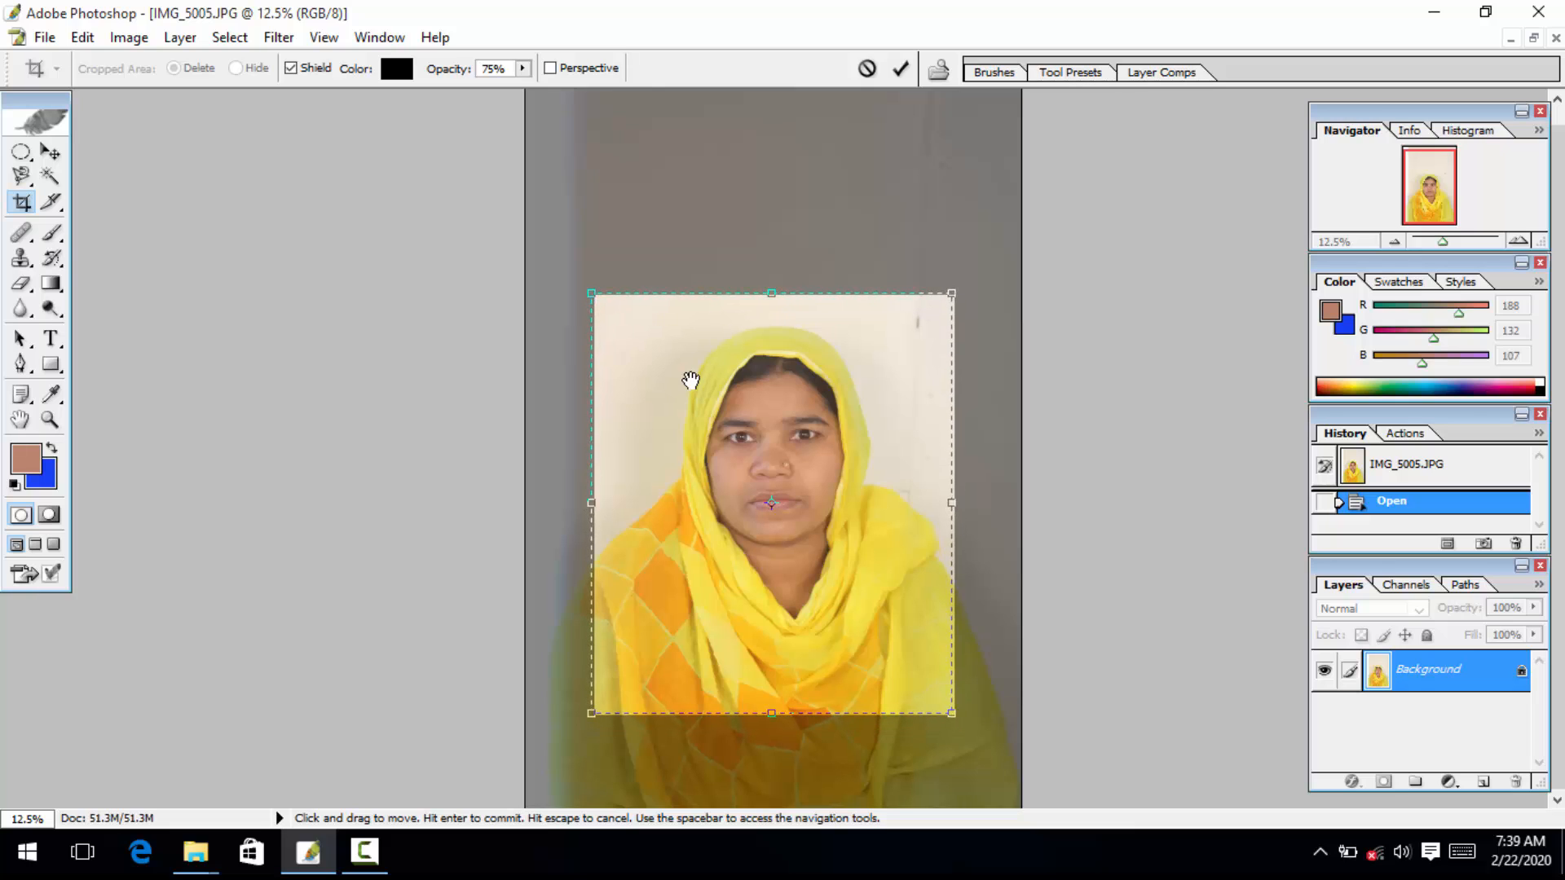
pyautogui.hotkey('shift', 'Up')
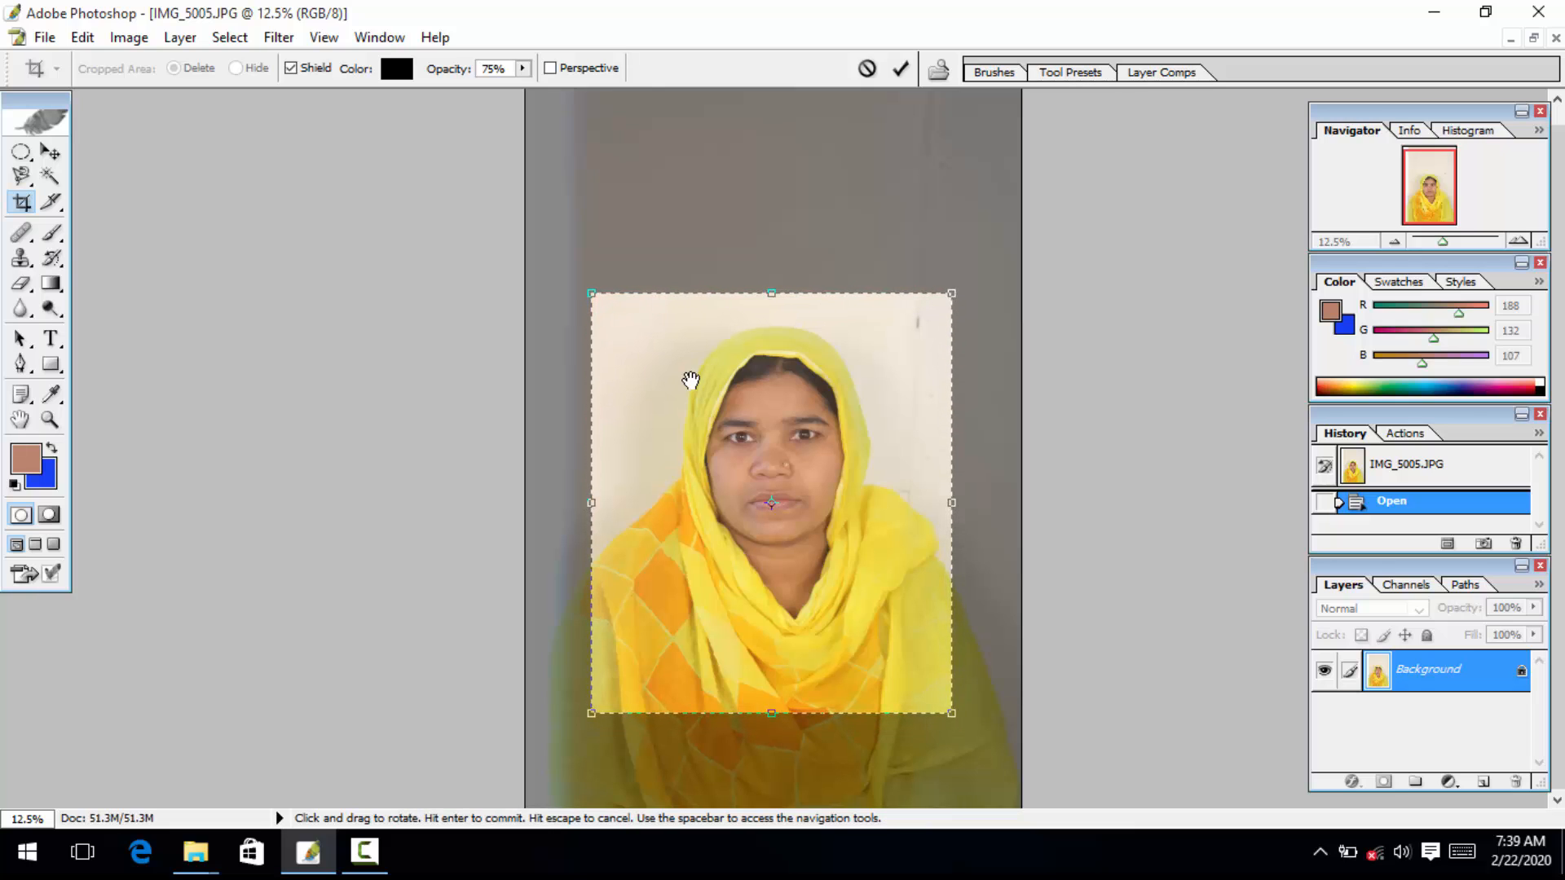
pyautogui.press('Return')
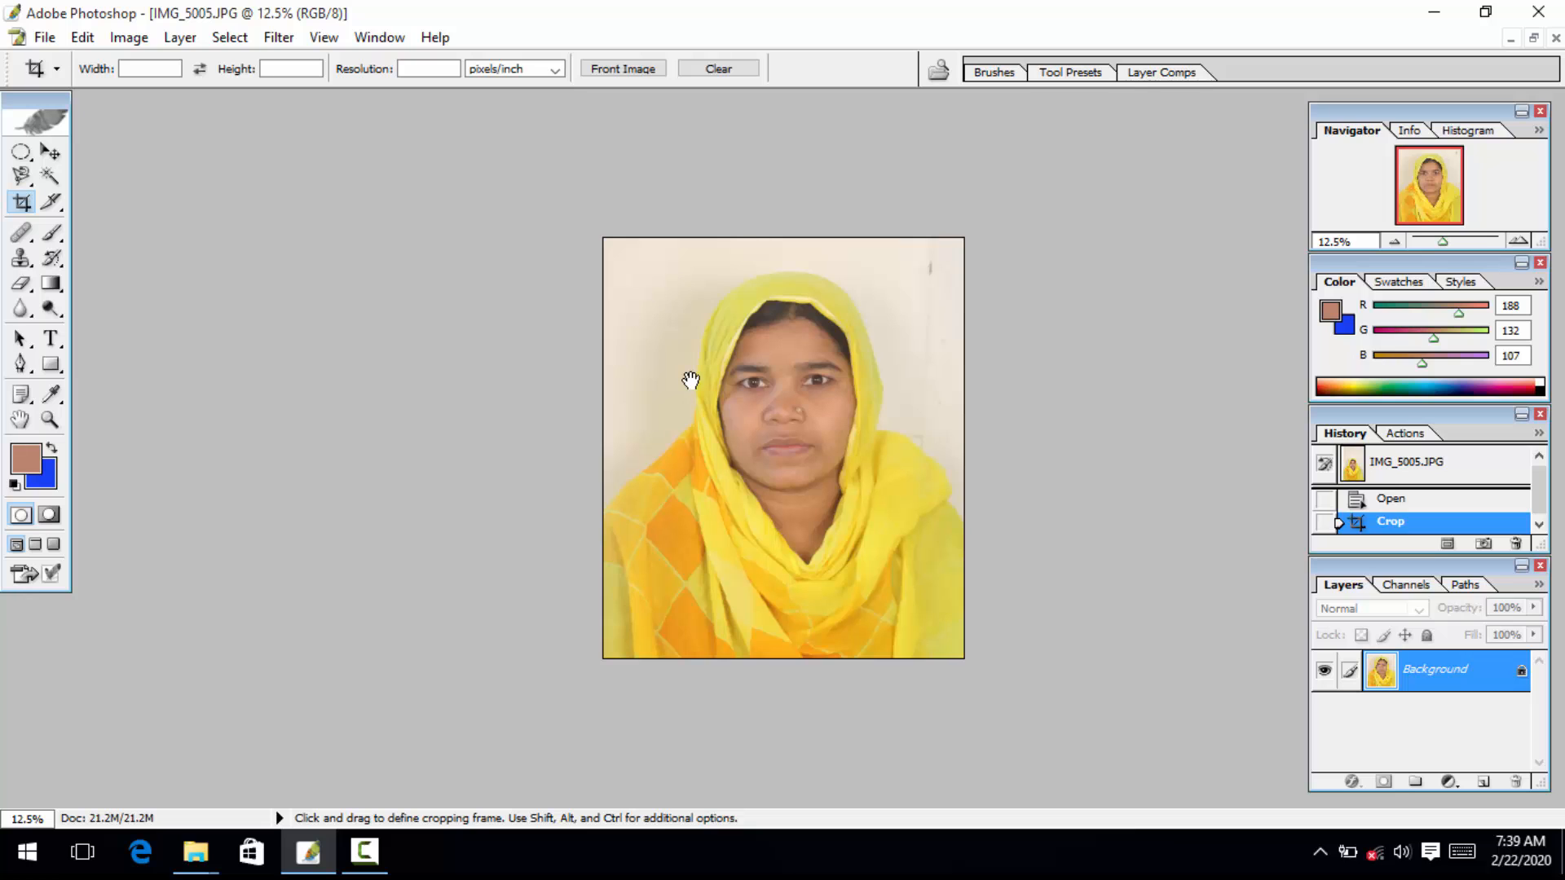
# Step: Apply a Levels adjustment to the cropped portrait, setting the white point from the beige wall
pyautogui.press('z')
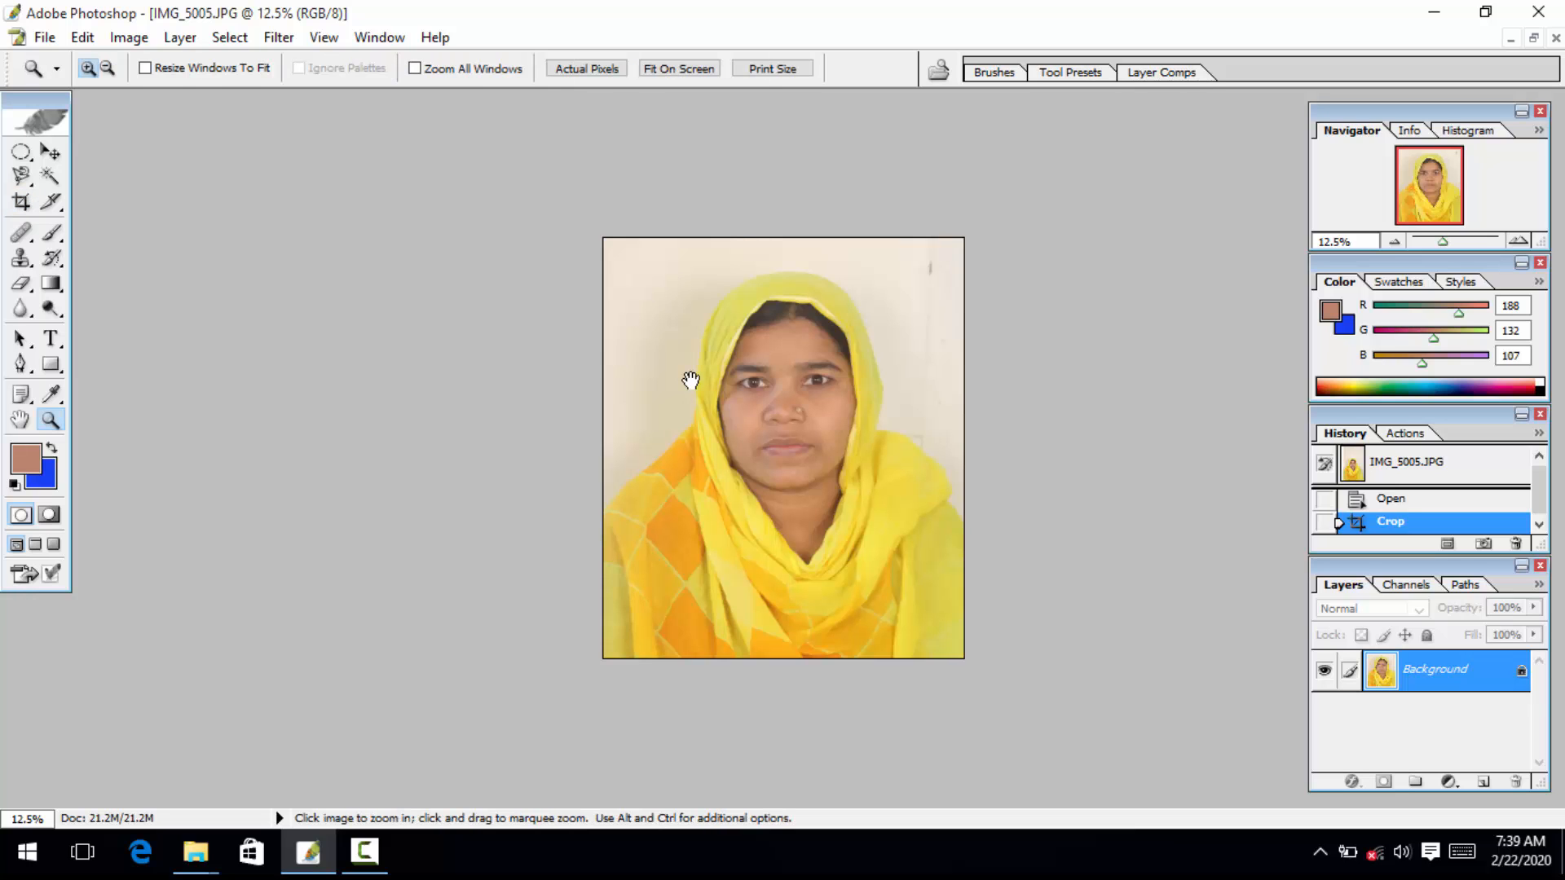
pyautogui.hotkey('ctrl', '+')
pyautogui.hotkey('ctrl', '+')
pyautogui.hotkey('ctrl', '+')
pyautogui.scroll(8, 691, 381)
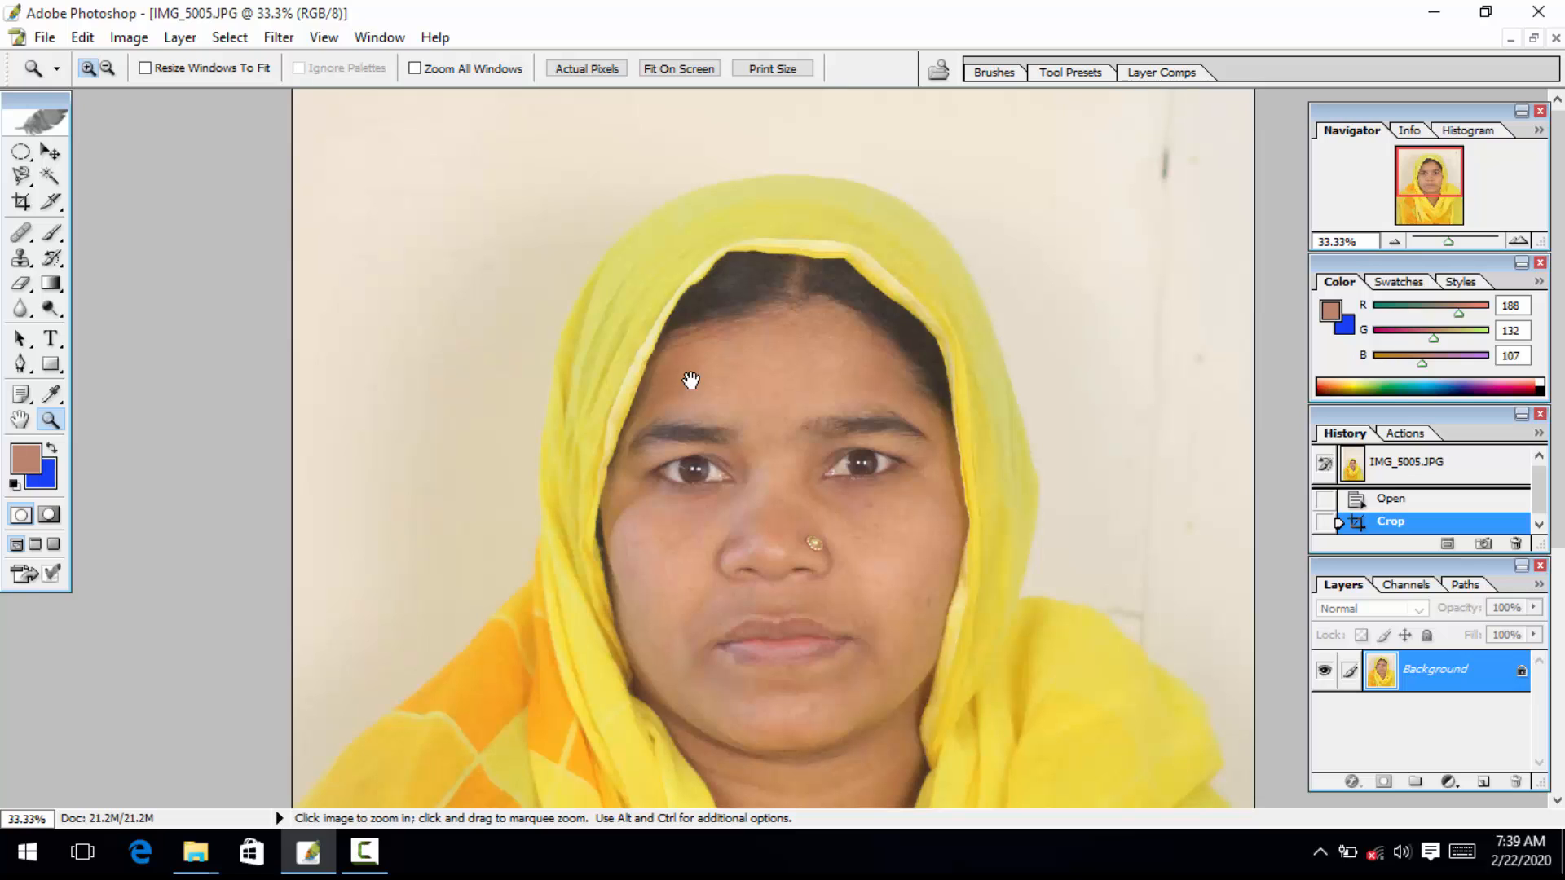
pyautogui.hotkey('ctrl', 'l')
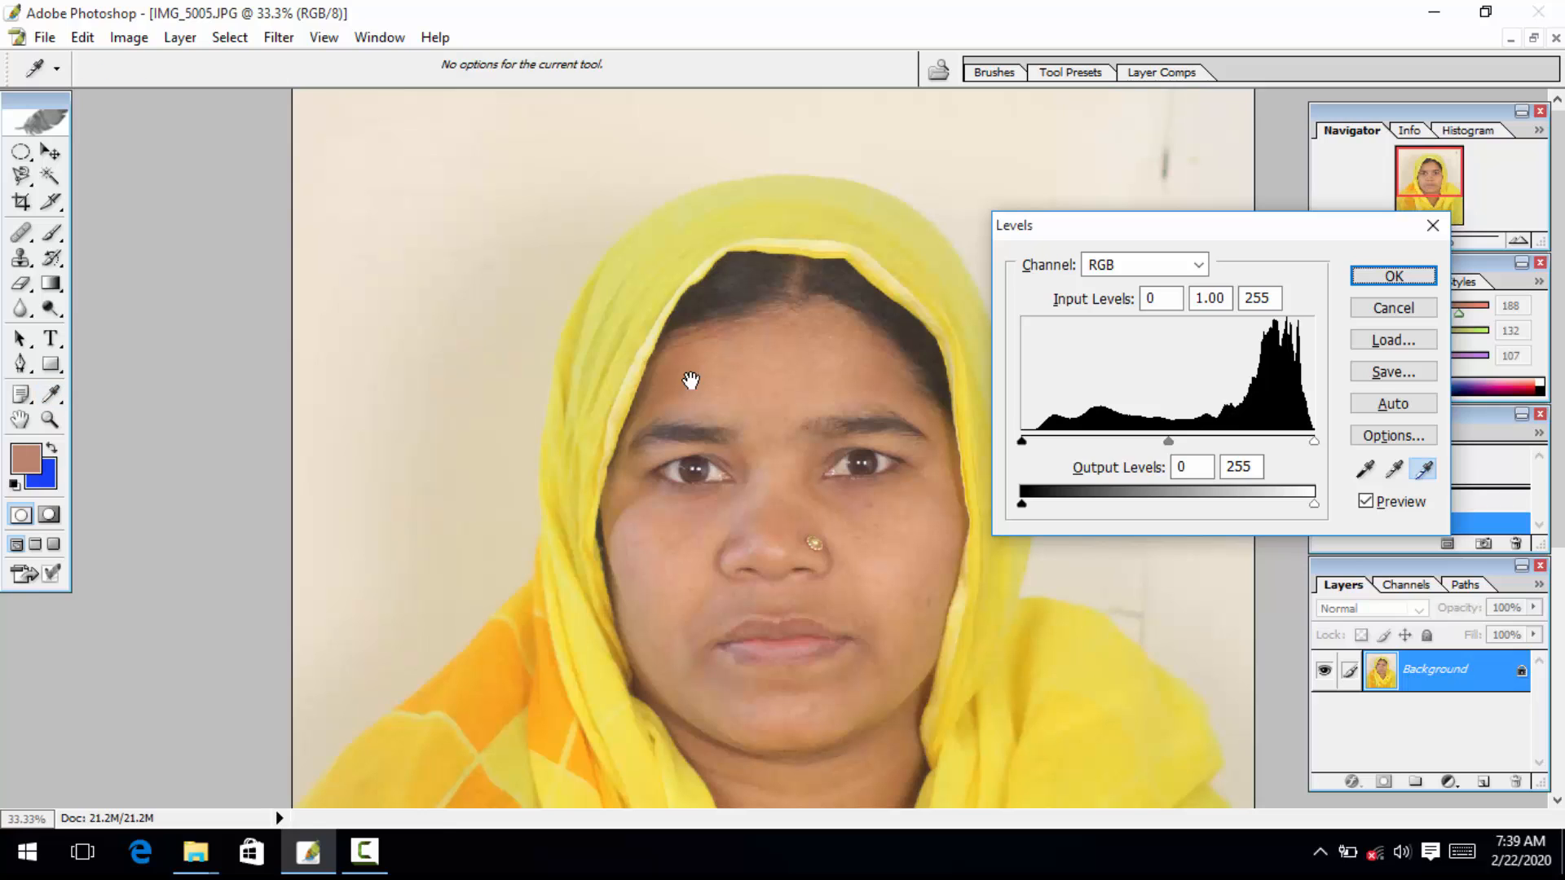
pyautogui.click(690, 381)
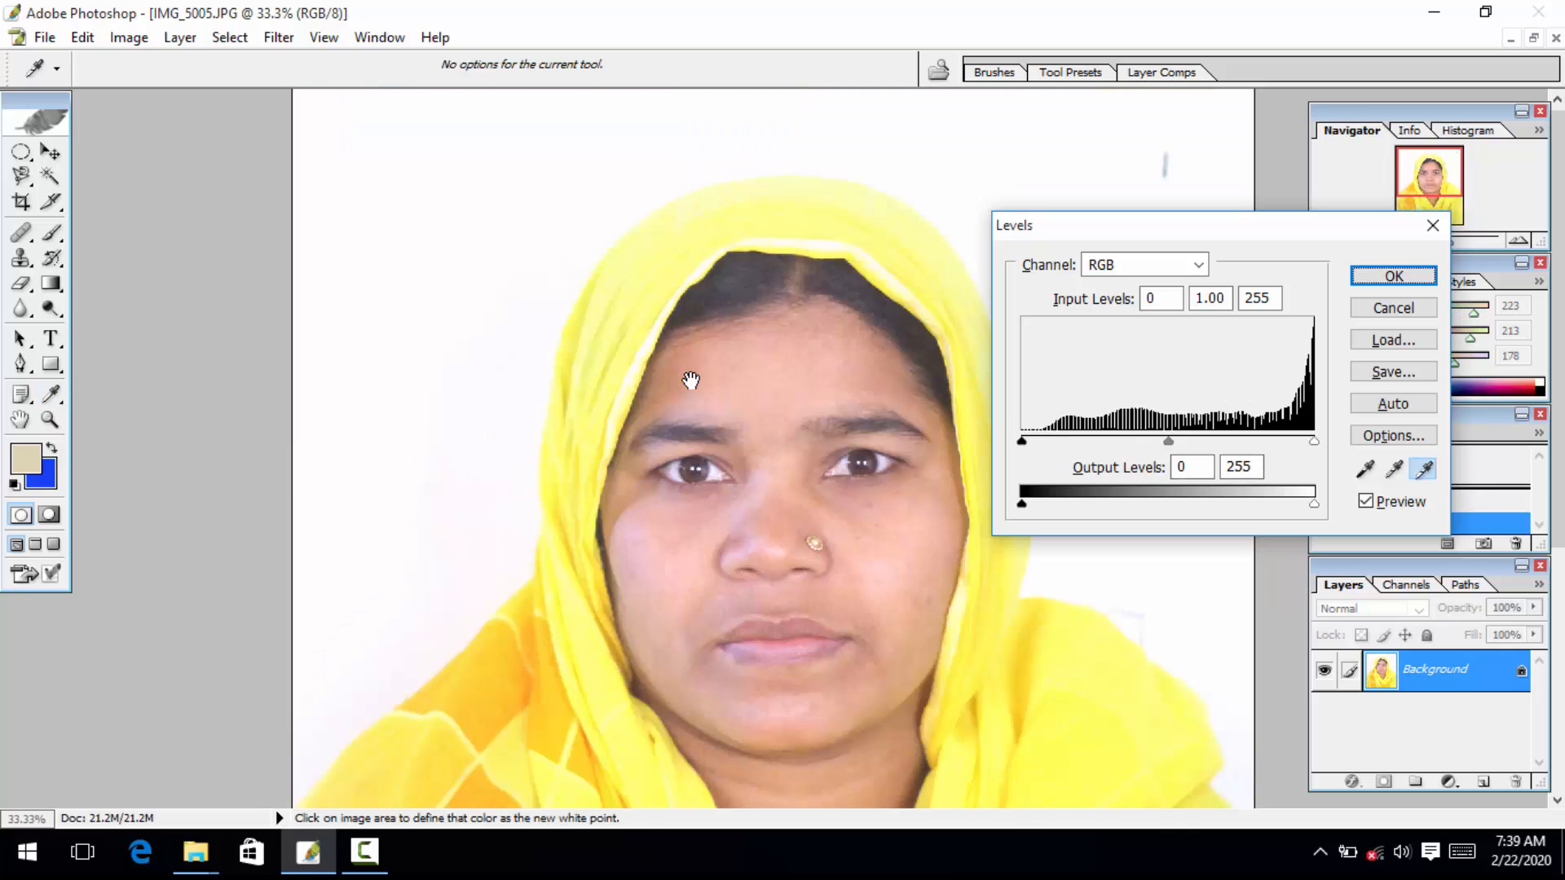
pyautogui.press('Return')
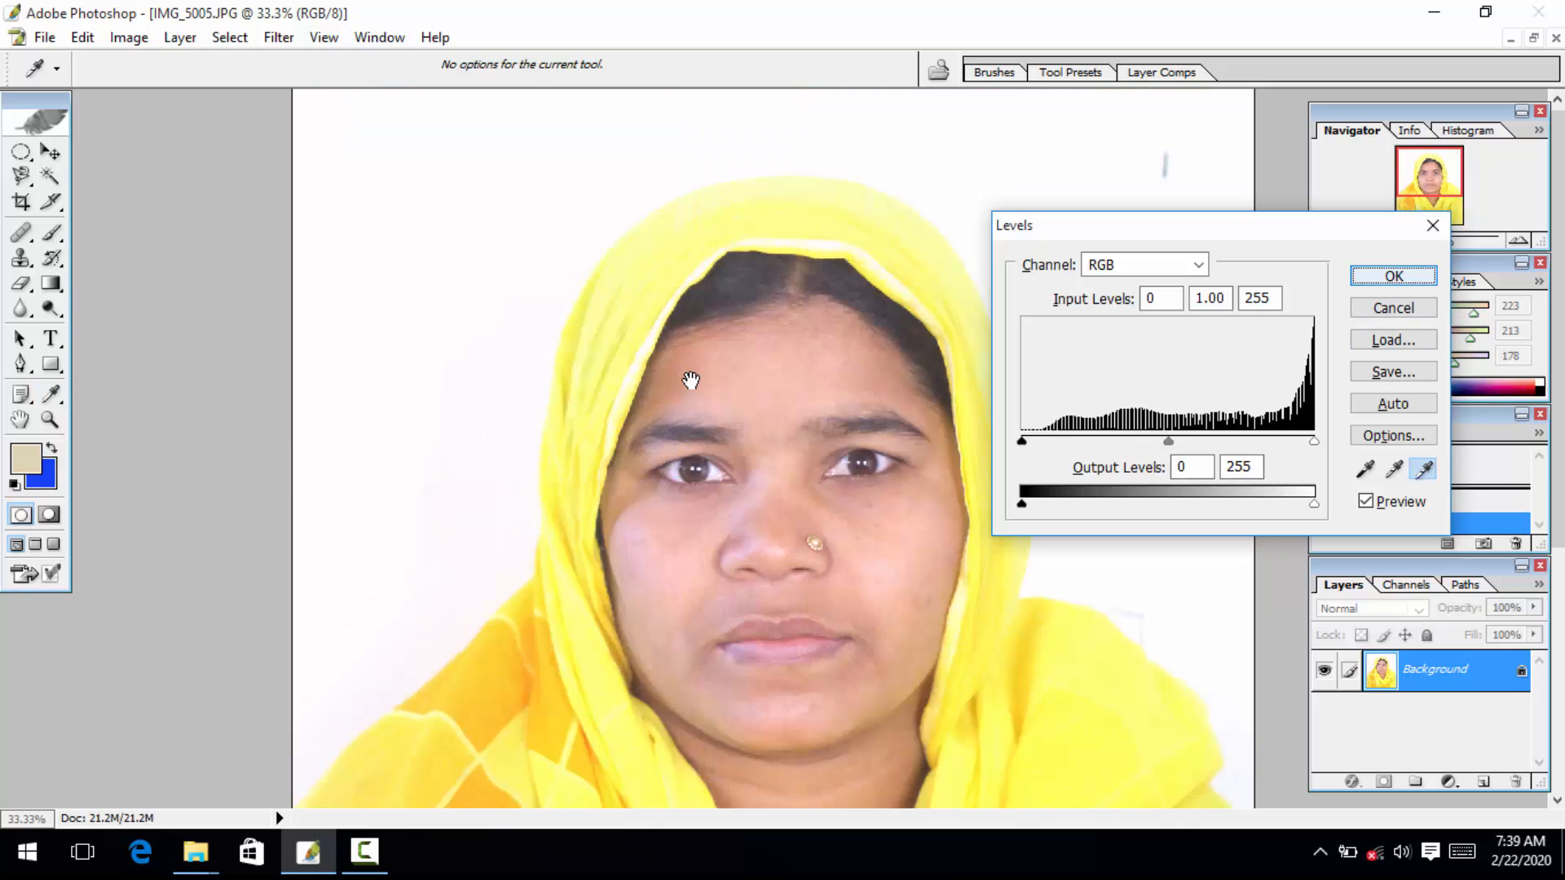
# Step: Select the dark mark on the upper-right background with an elliptical marquee, clear it to the sampled background white, and deselect
pyautogui.hotkey('ctrl', '-')
pyautogui.hotkey('ctrl', '-')
pyautogui.hotkey('ctrl', '-')
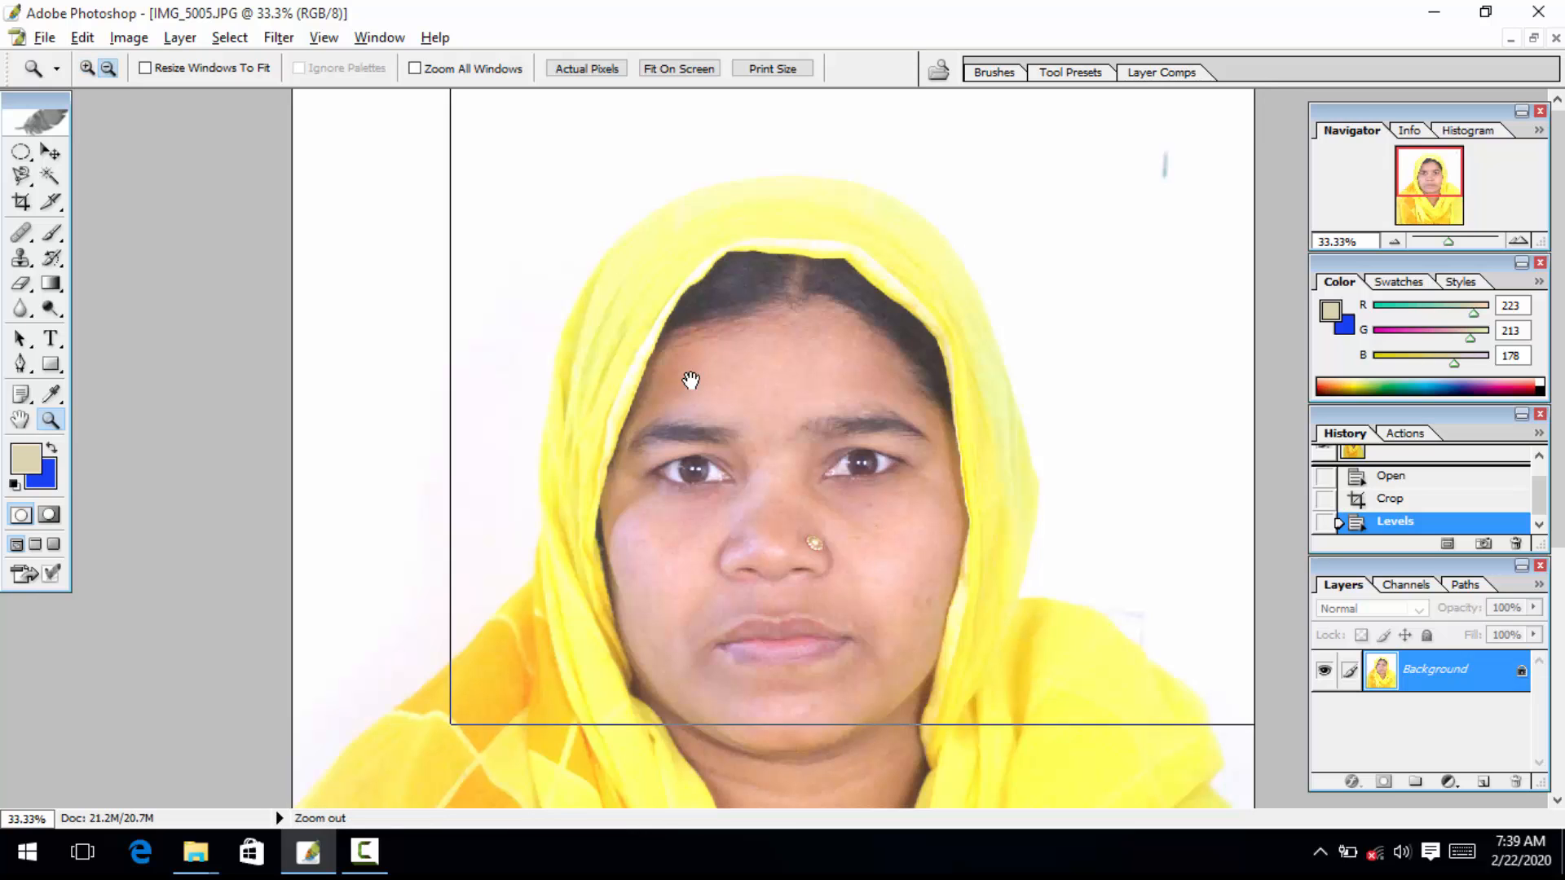
pyautogui.hotkey('ctrl', '+')
pyautogui.hotkey('ctrl', '+')
pyautogui.hotkey('ctrl', '+')
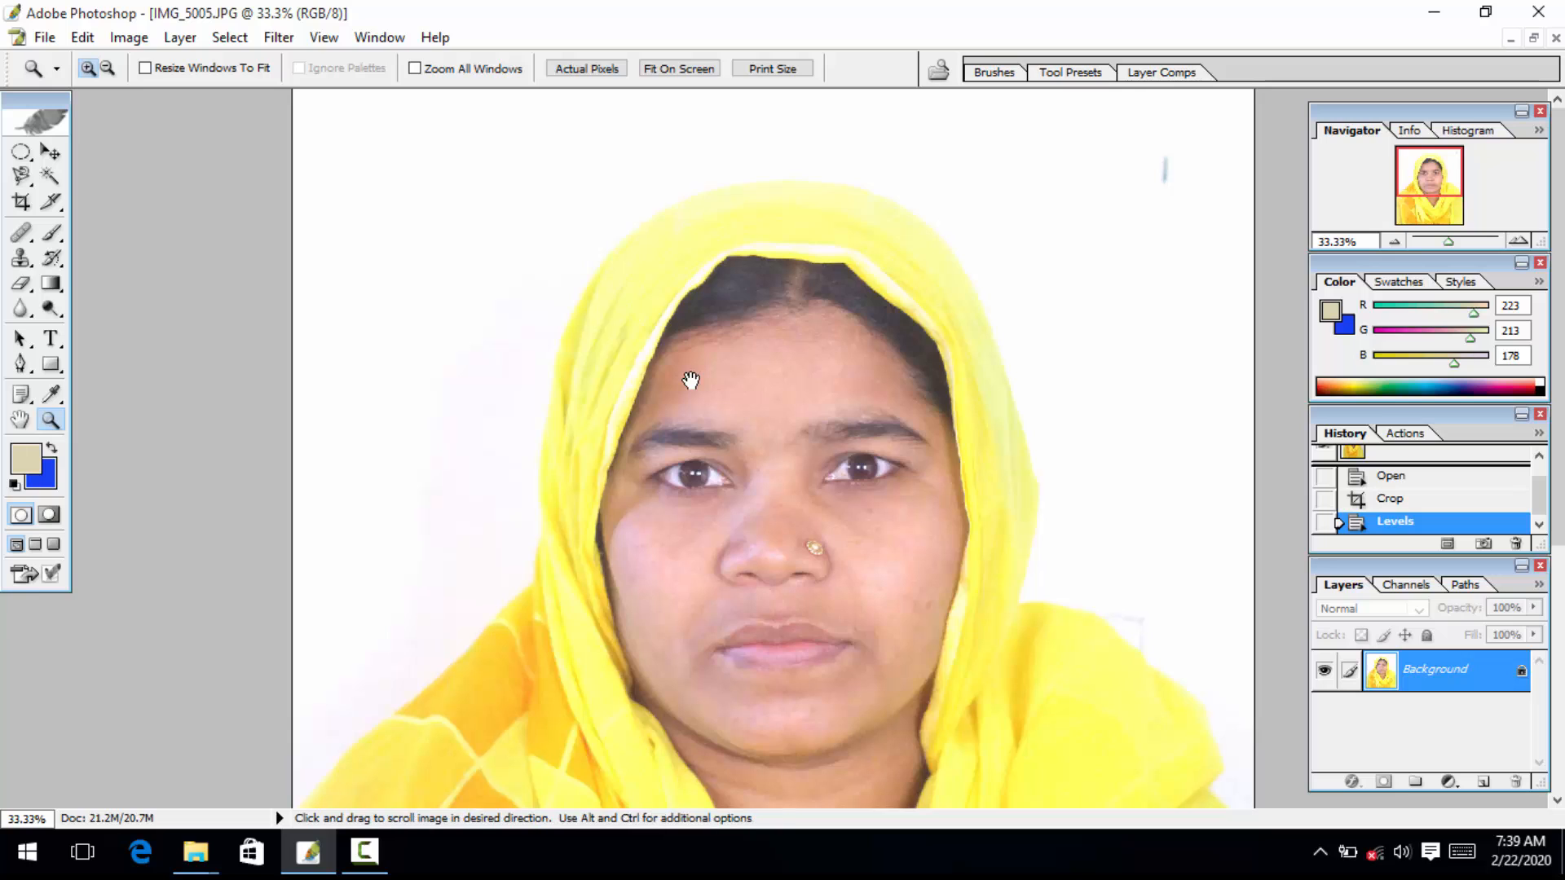
pyautogui.press('m')
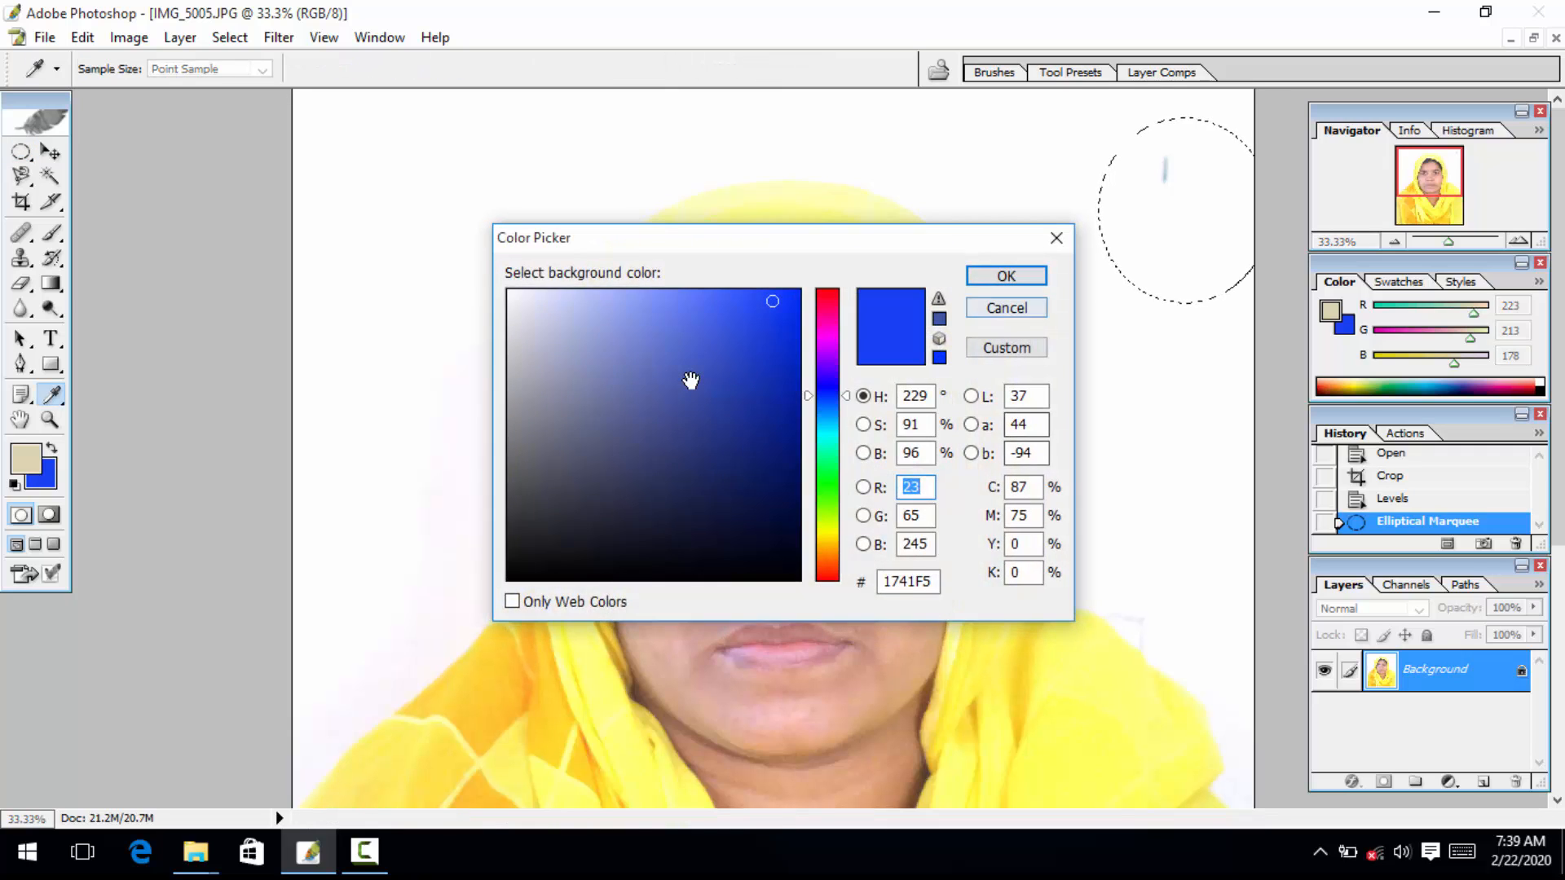
pyautogui.press('Return')
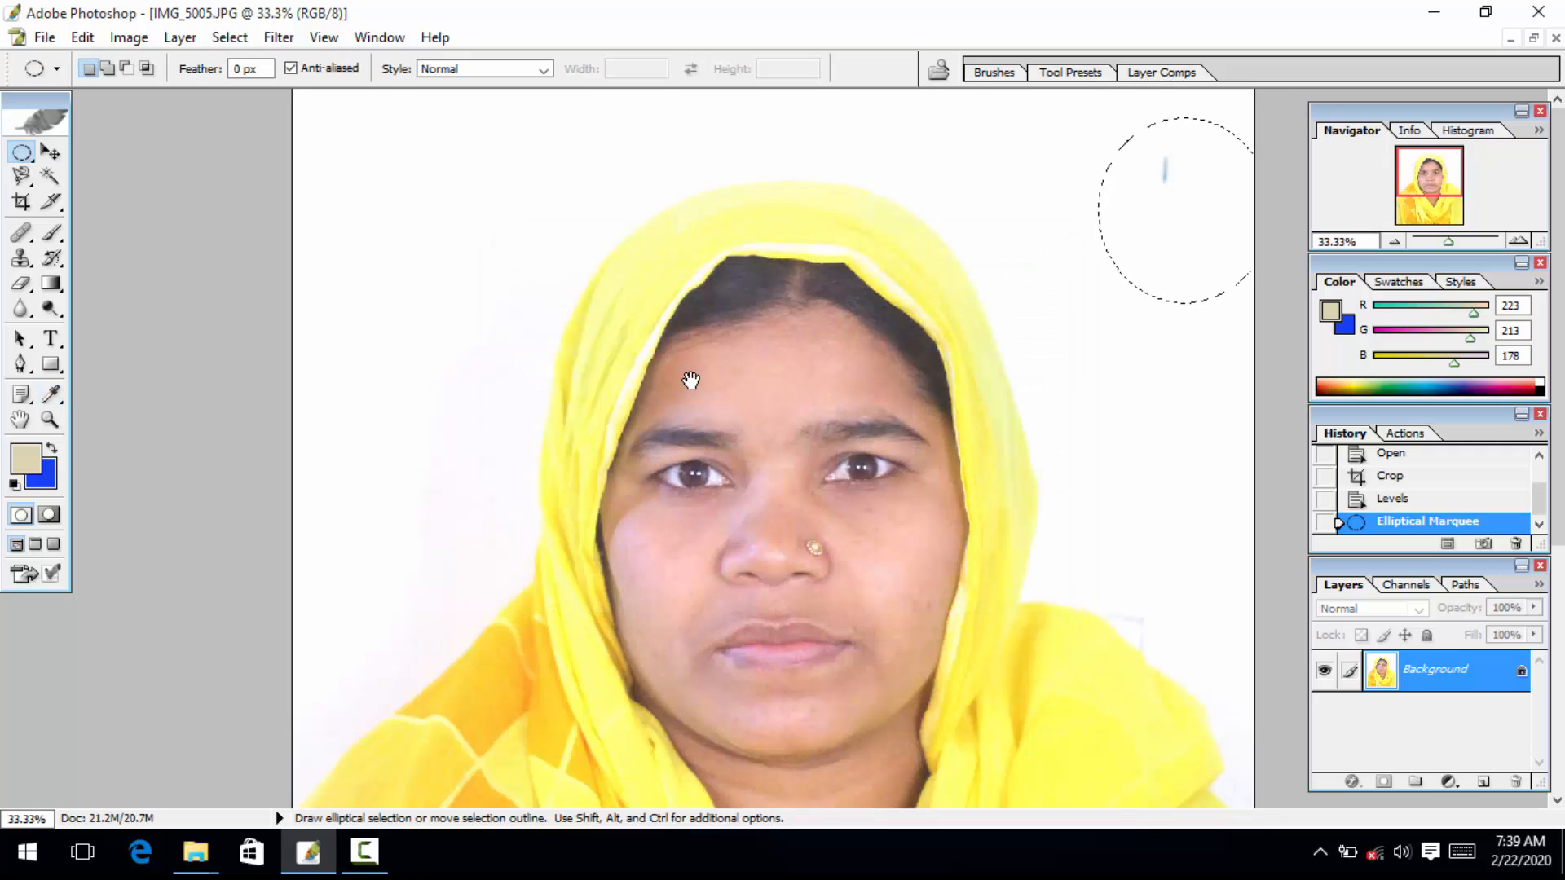
pyautogui.press('i')
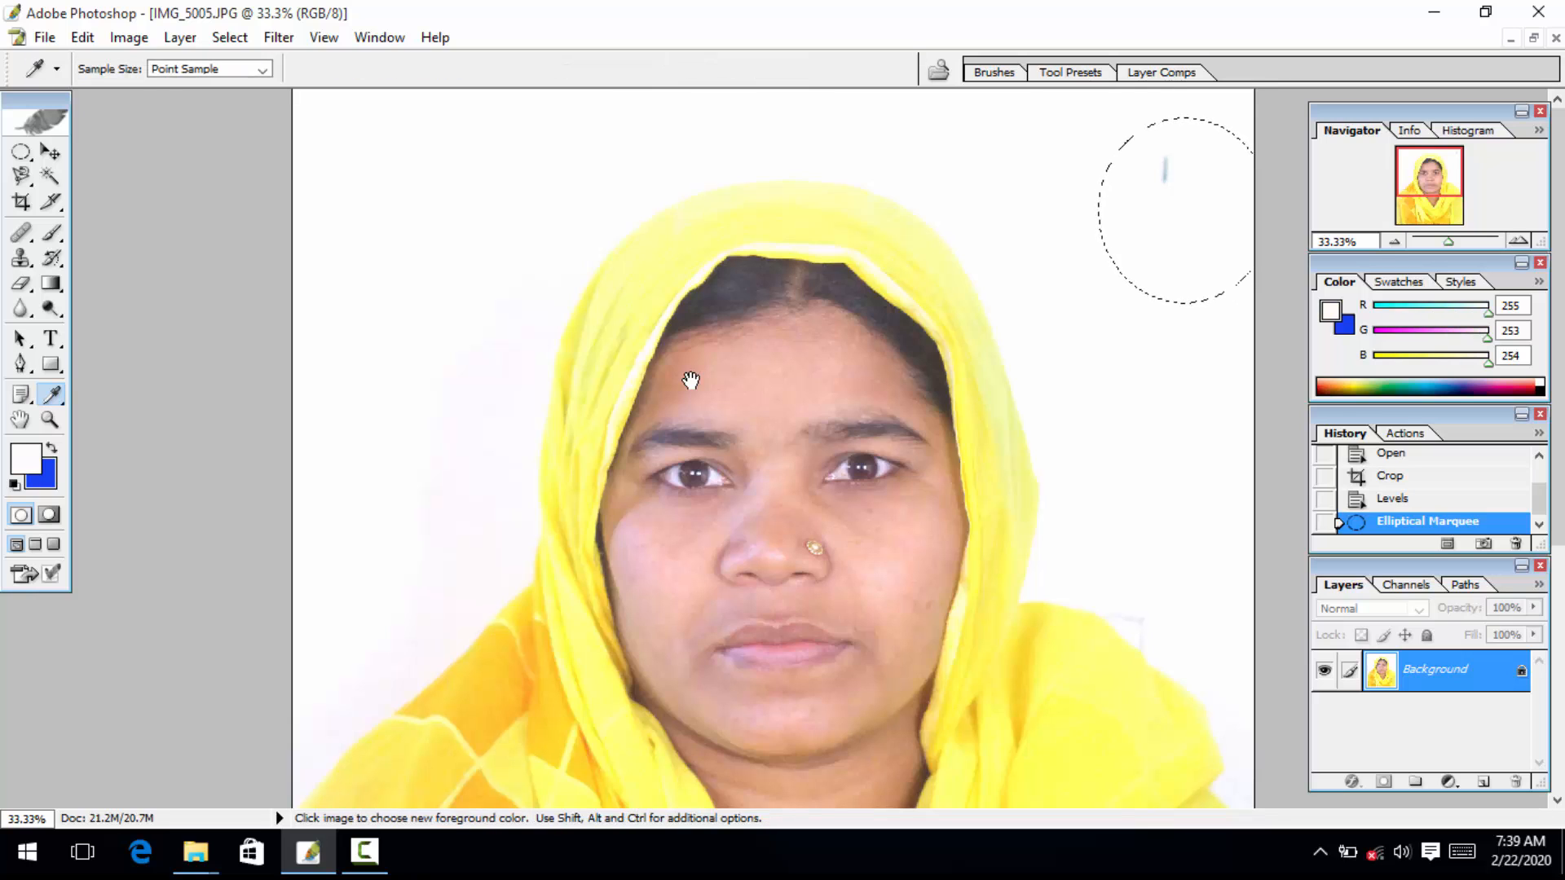
pyautogui.press('x')
pyautogui.press('Delete')
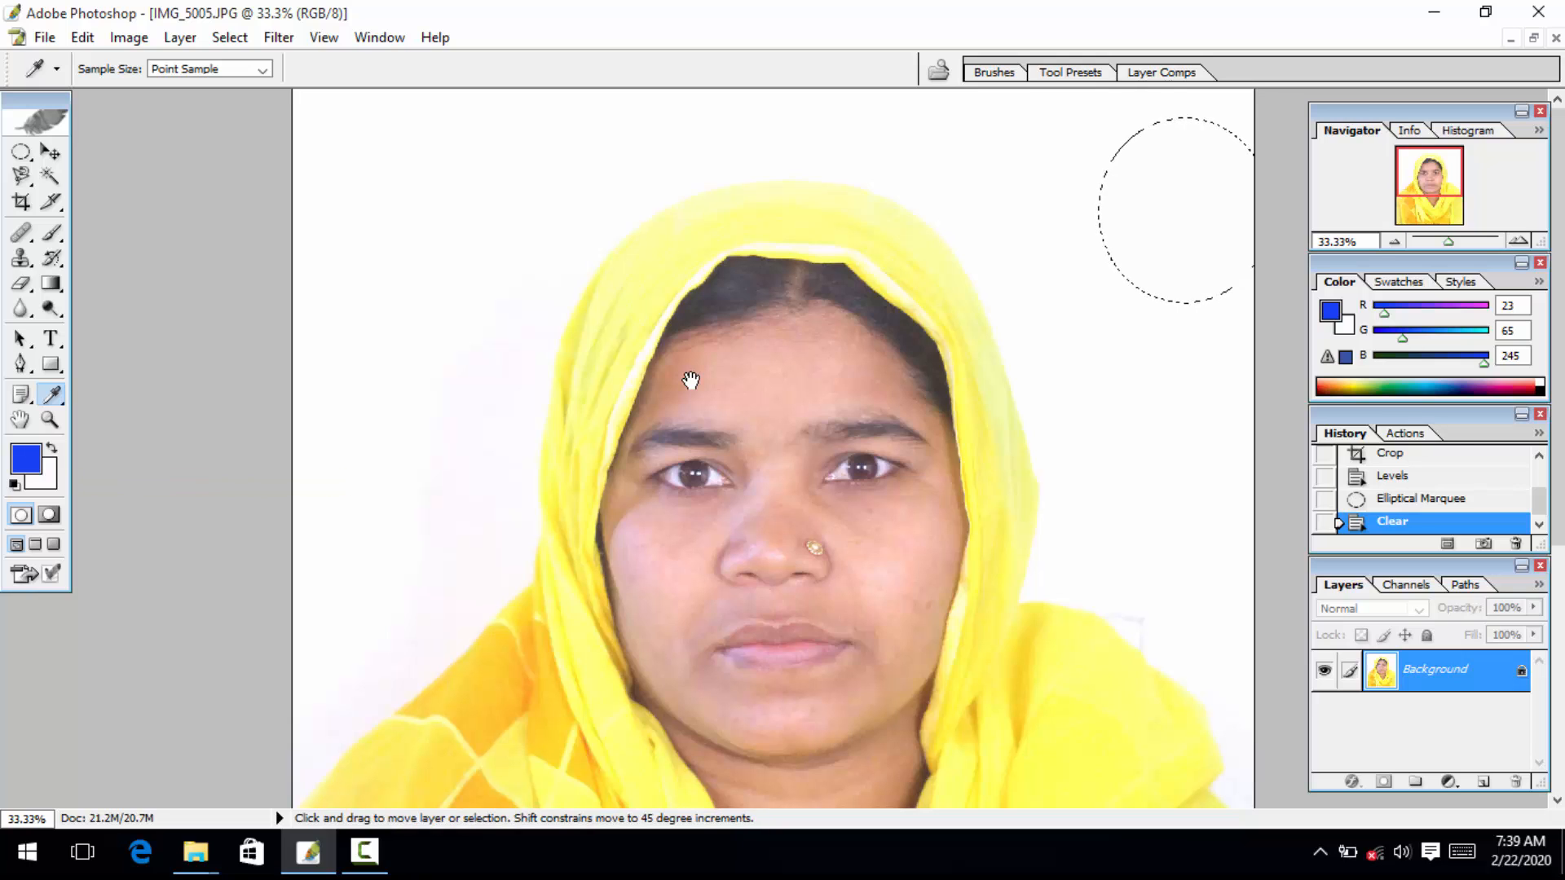
pyautogui.hotkey('ctrl', 'd')
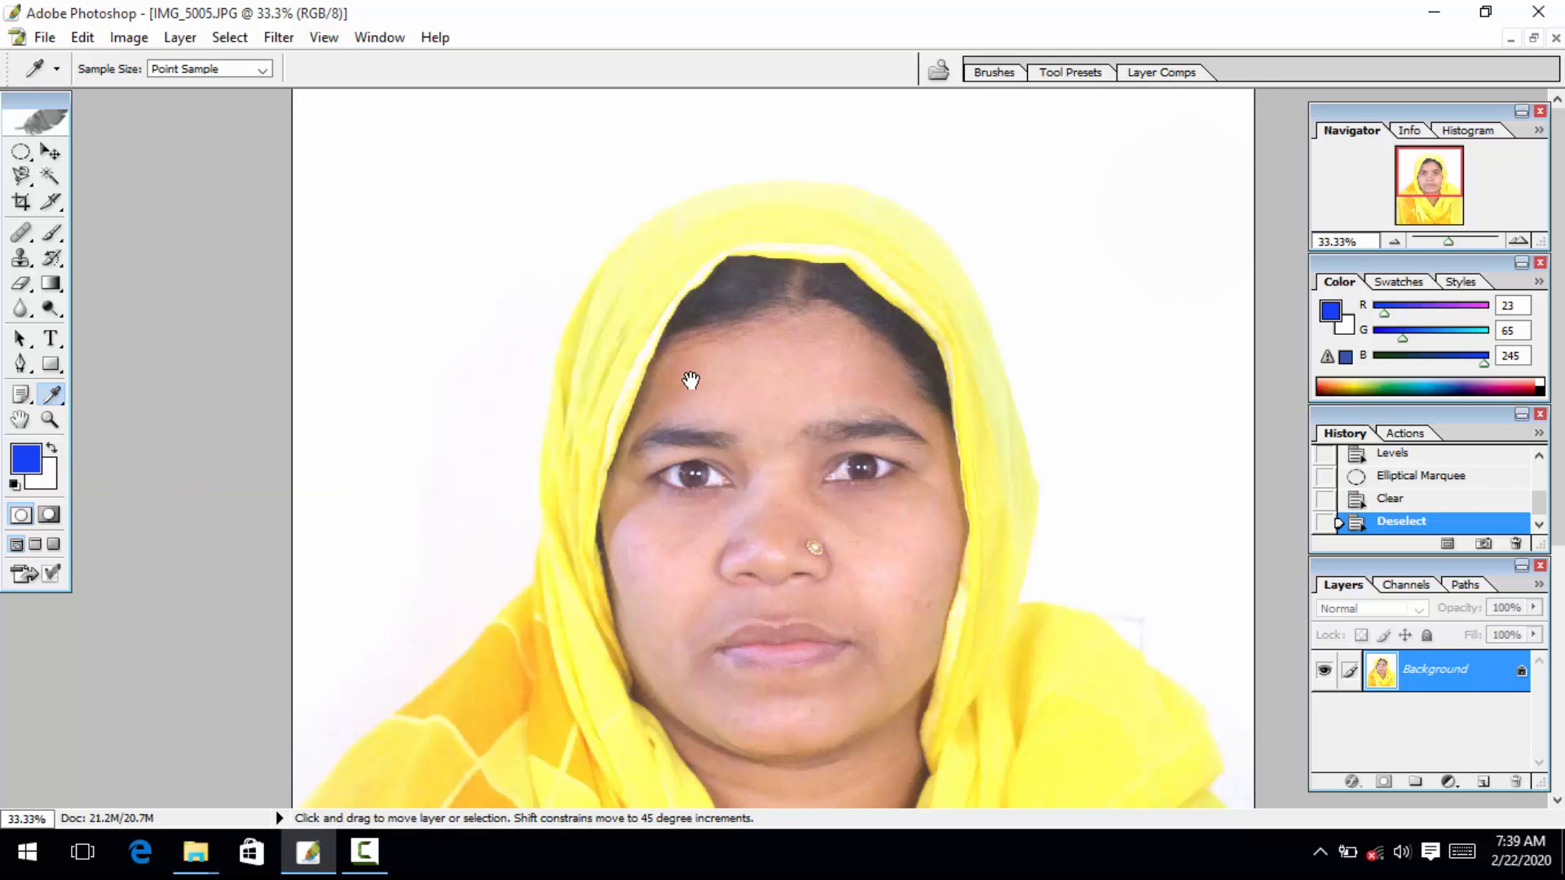
# Step: Examine the whitened portrait as a whole and the skin around the nose, mouth and chin up close
pyautogui.hotkey('ctrl', '-')
pyautogui.hotkey('ctrl', '-')
pyautogui.hotkey('ctrl', '-')
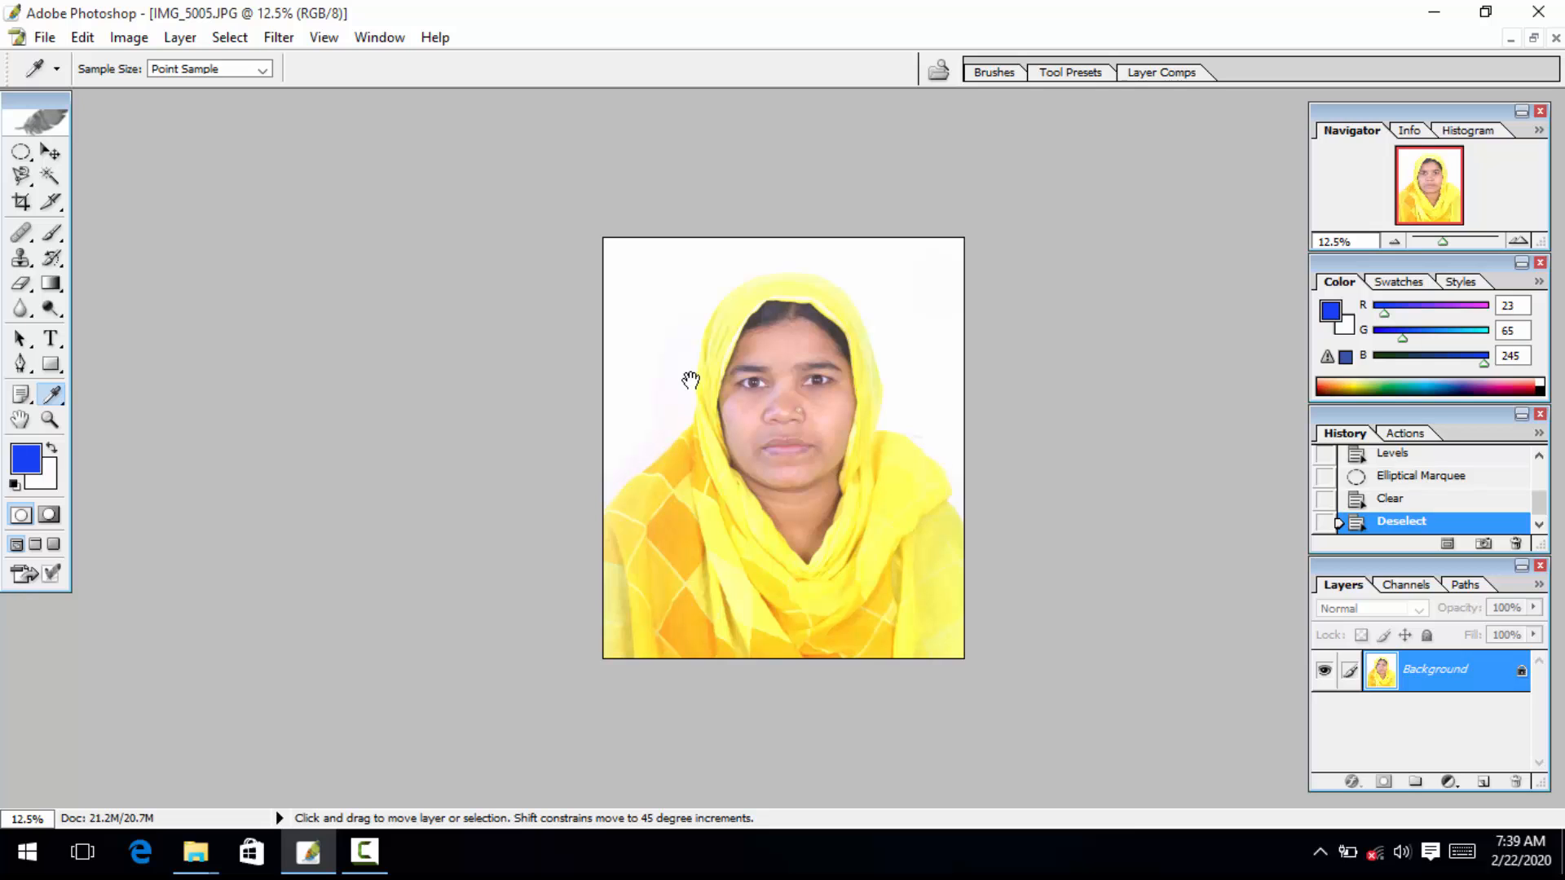
pyautogui.hotkey('ctrl', '+')
pyautogui.hotkey('ctrl', '+')
pyautogui.hotkey('ctrl', '+')
pyautogui.hotkey('ctrl', '+')
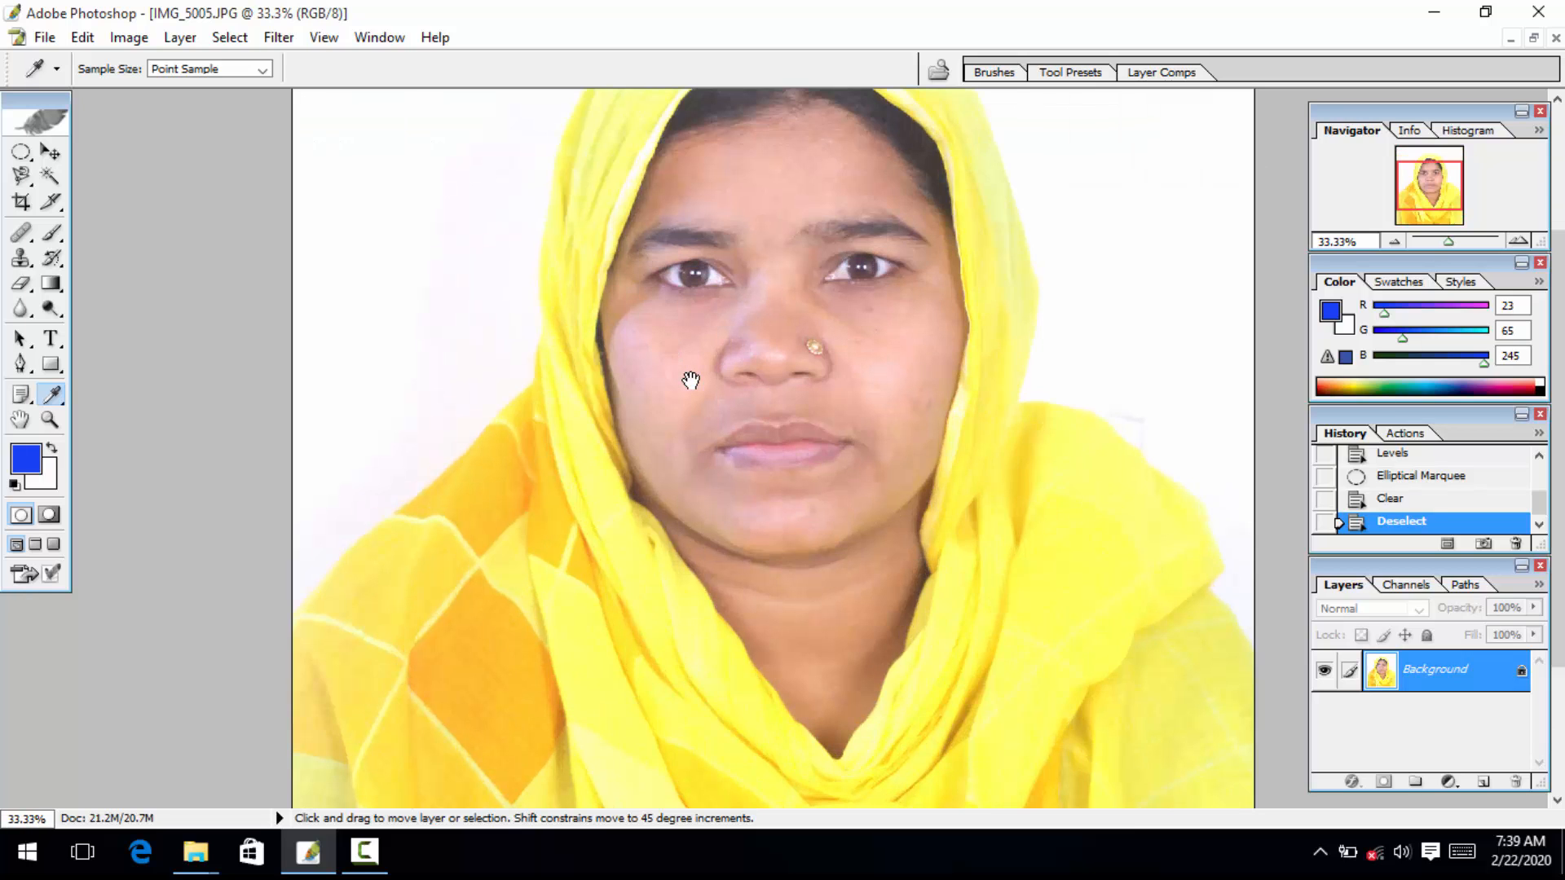
pyautogui.hotkey('ctrl', '+')
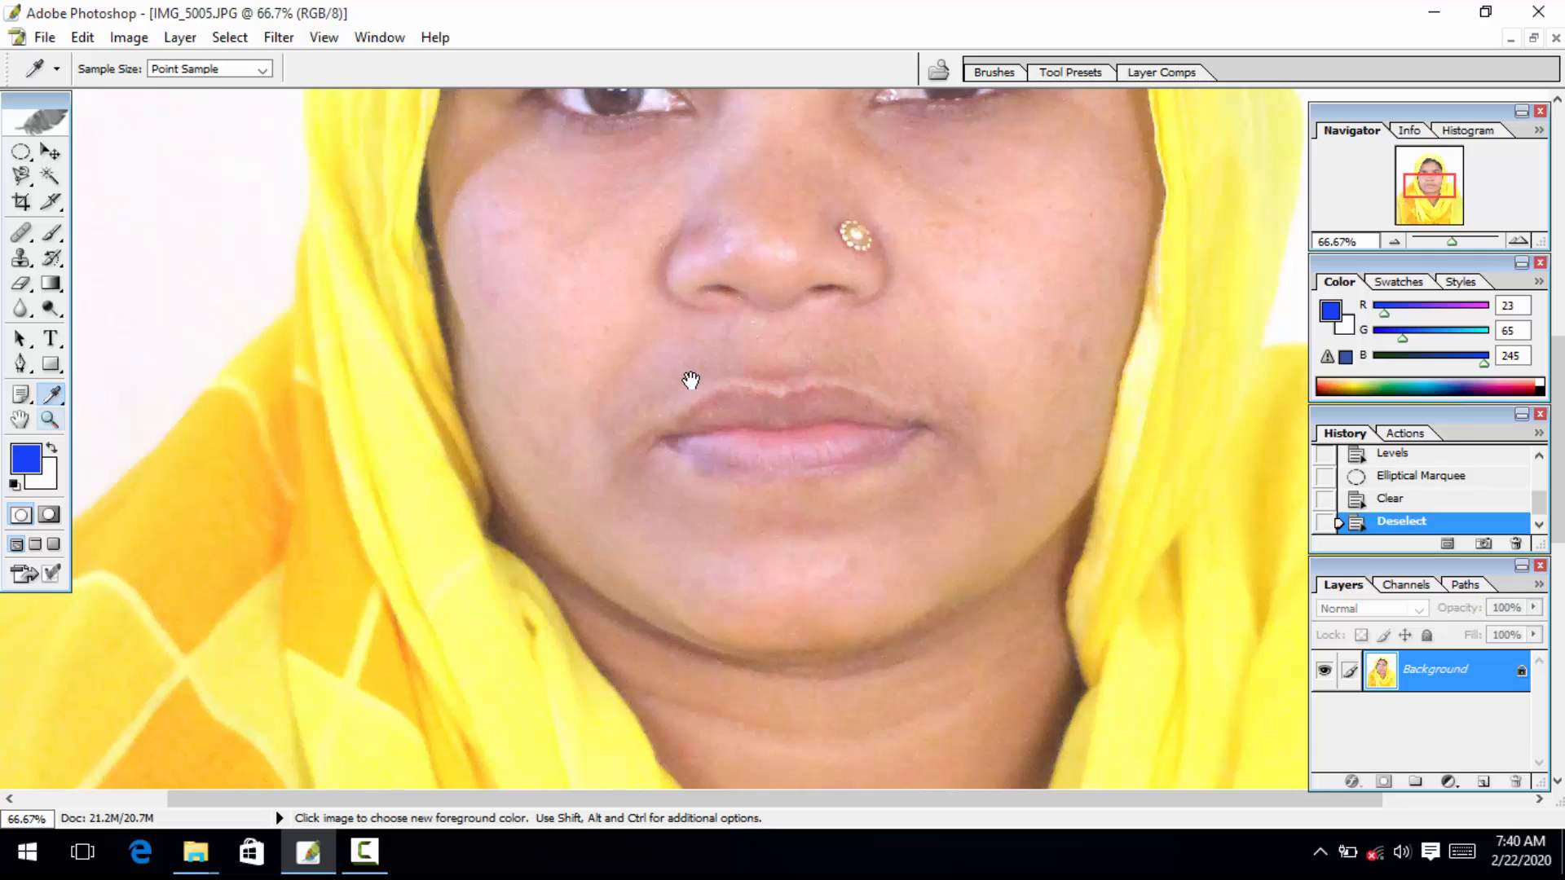
# Step: Examine the whole portrait and the skin of the forehead, eyes and nose up close
pyautogui.press('z')
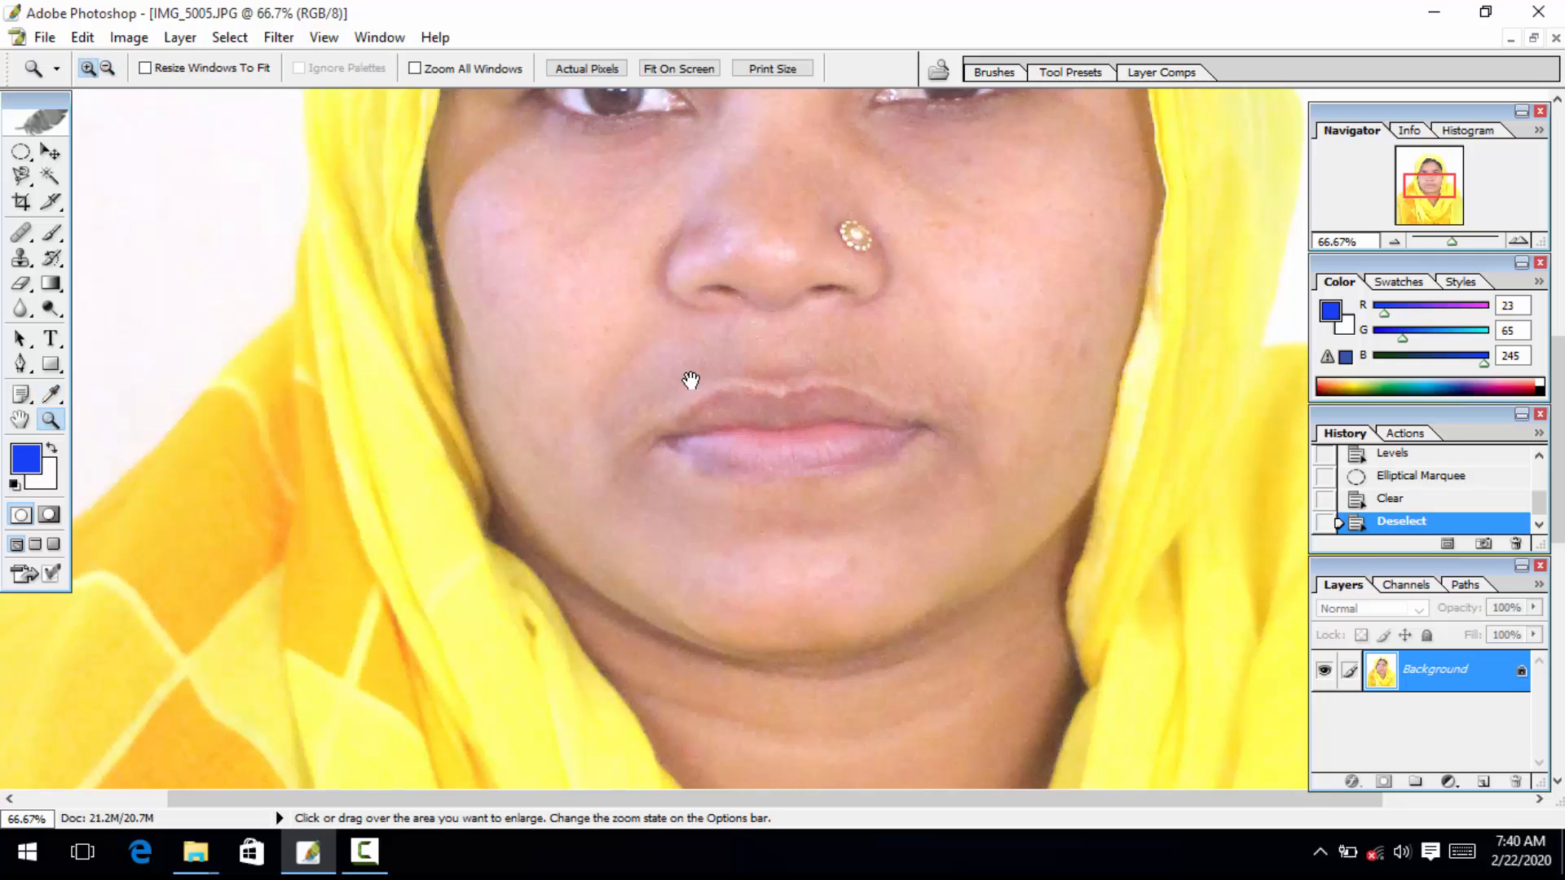
pyautogui.hotkey('ctrl', '-')
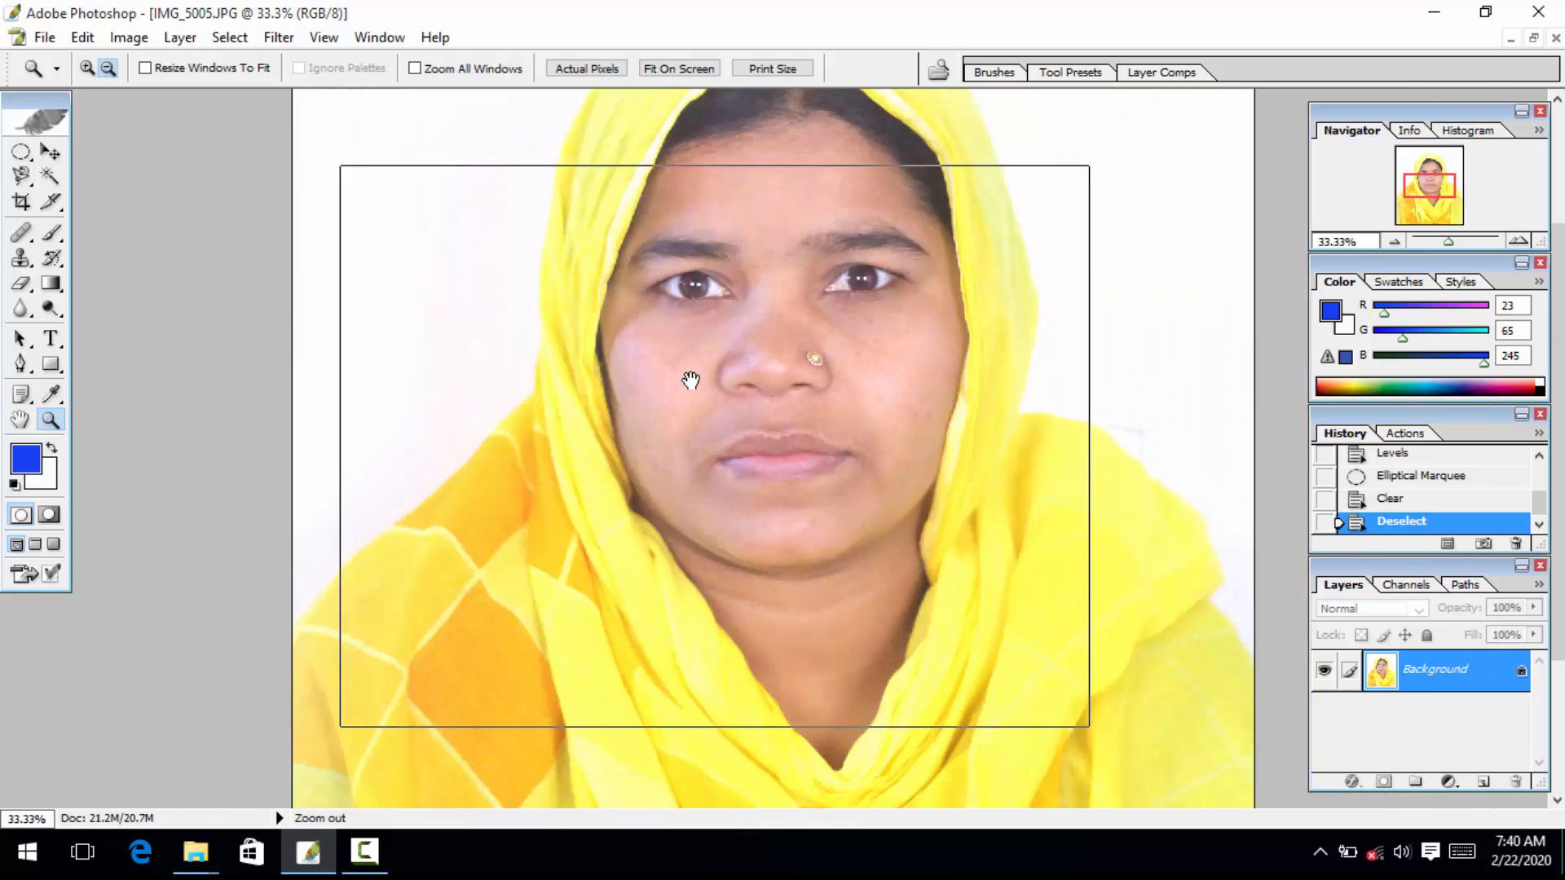
pyautogui.hotkey('ctrl', '-')
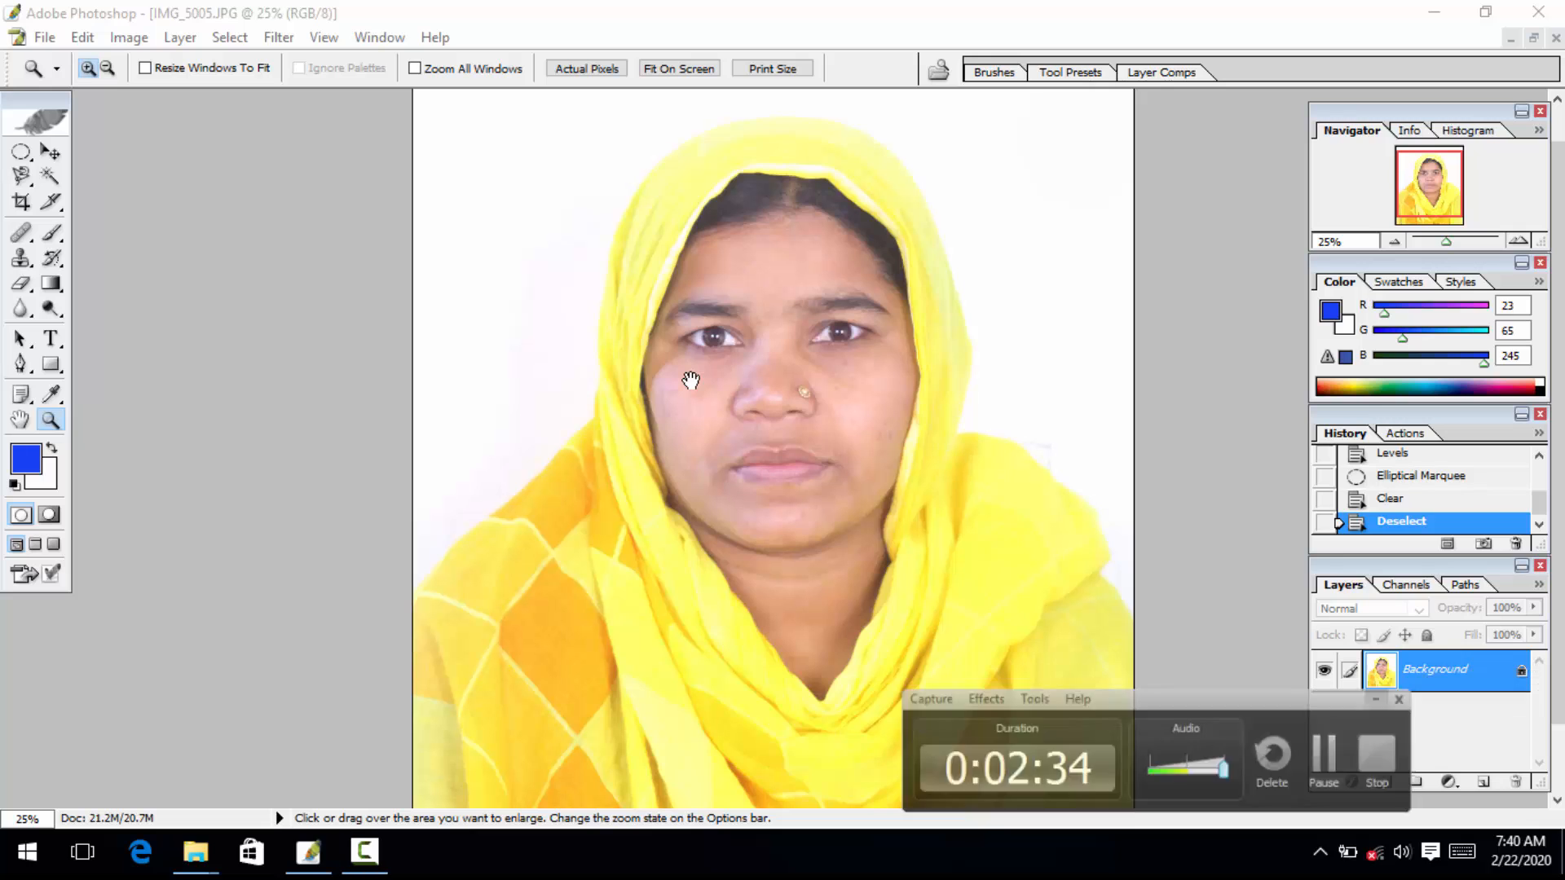
pyautogui.hotkey('ctrl', '-')
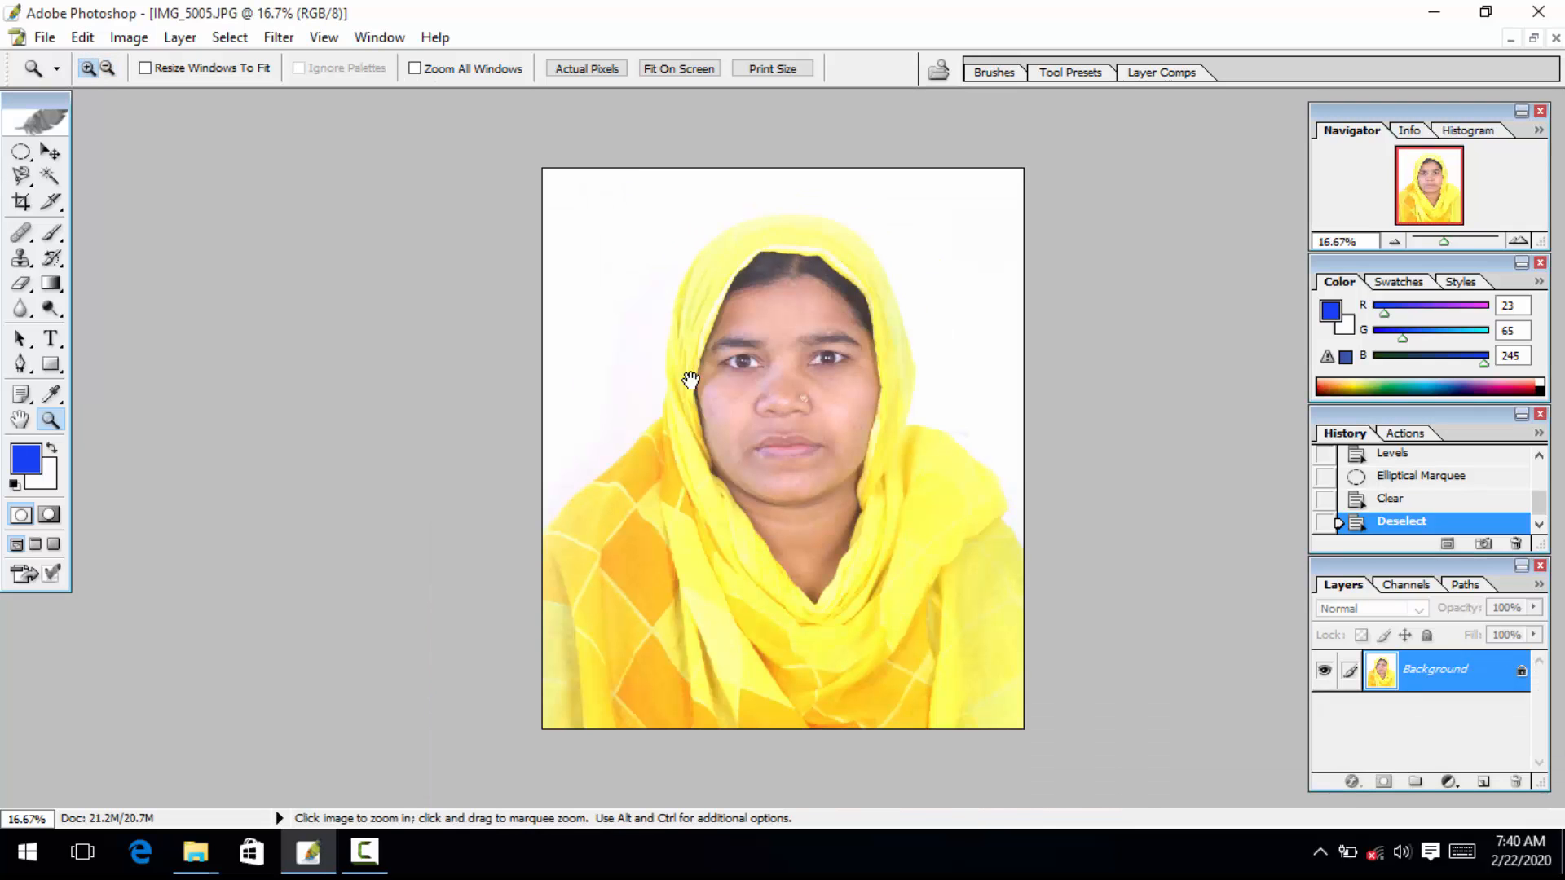
pyautogui.hotkey('ctrl', '+')
pyautogui.hotkey('ctrl', '+')
pyautogui.hotkey('ctrl', '+')
pyautogui.hotkey('ctrl', '+')
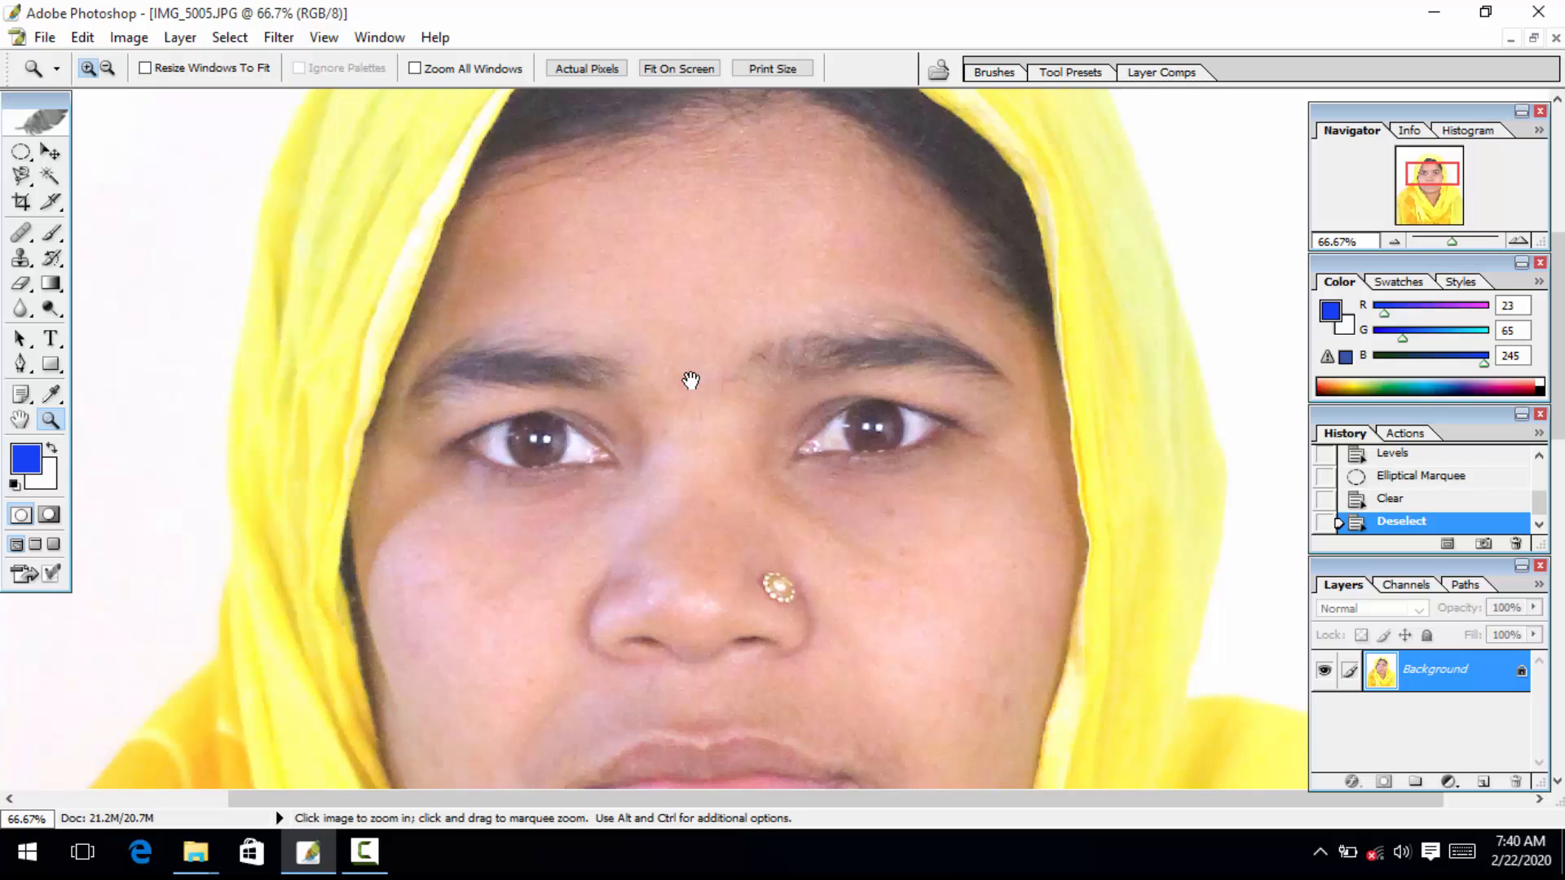
# Step: Heal the skin below the outer corner of the eye on the image's left with the Healing Brush
pyautogui.press('s')
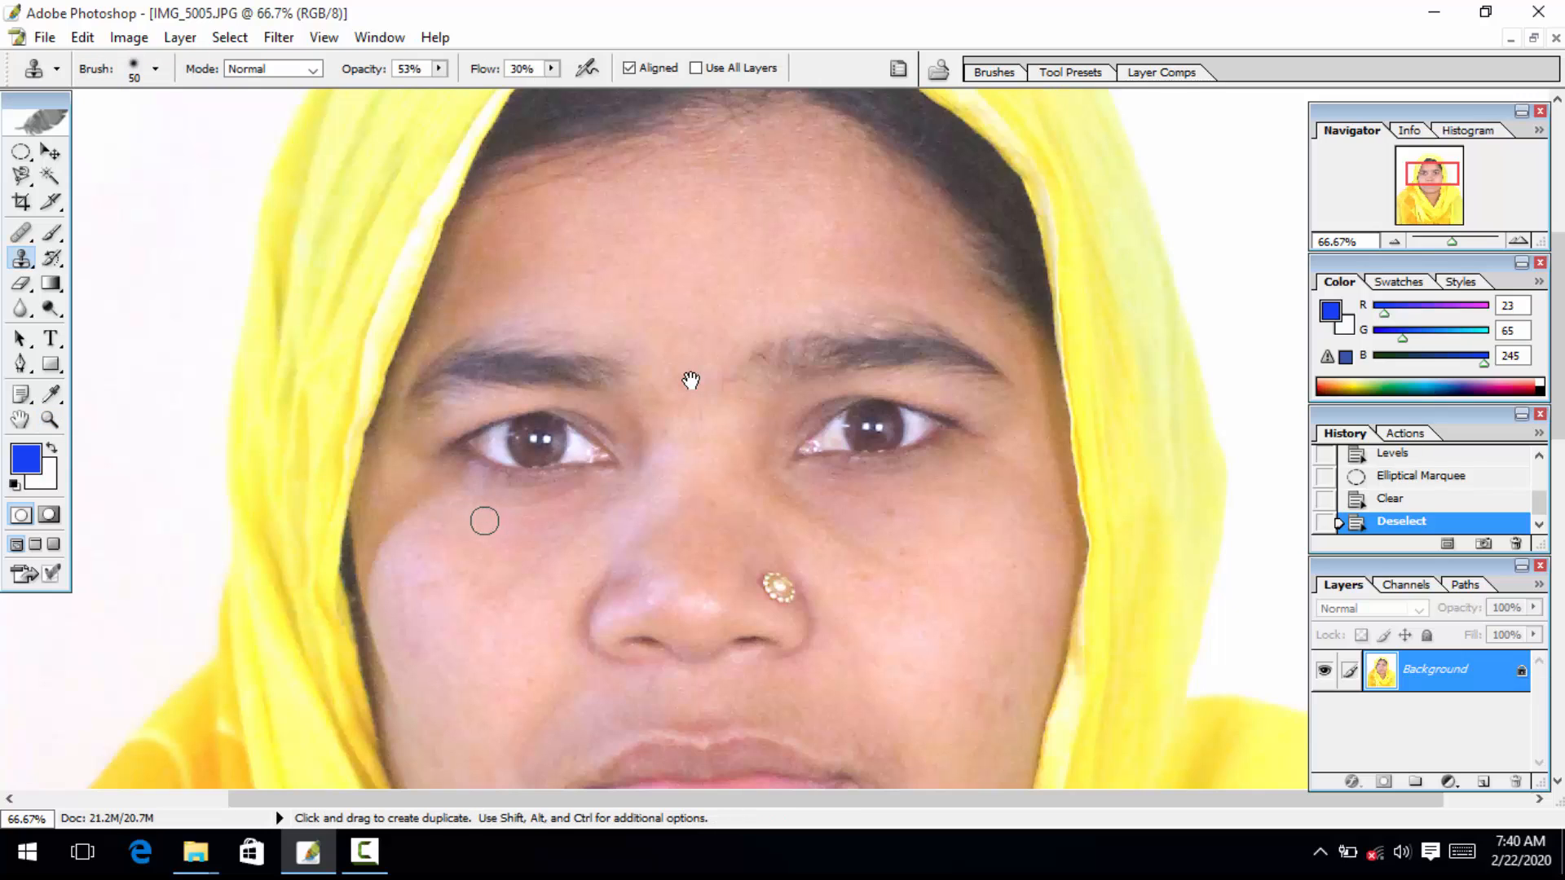
pyautogui.press('j')
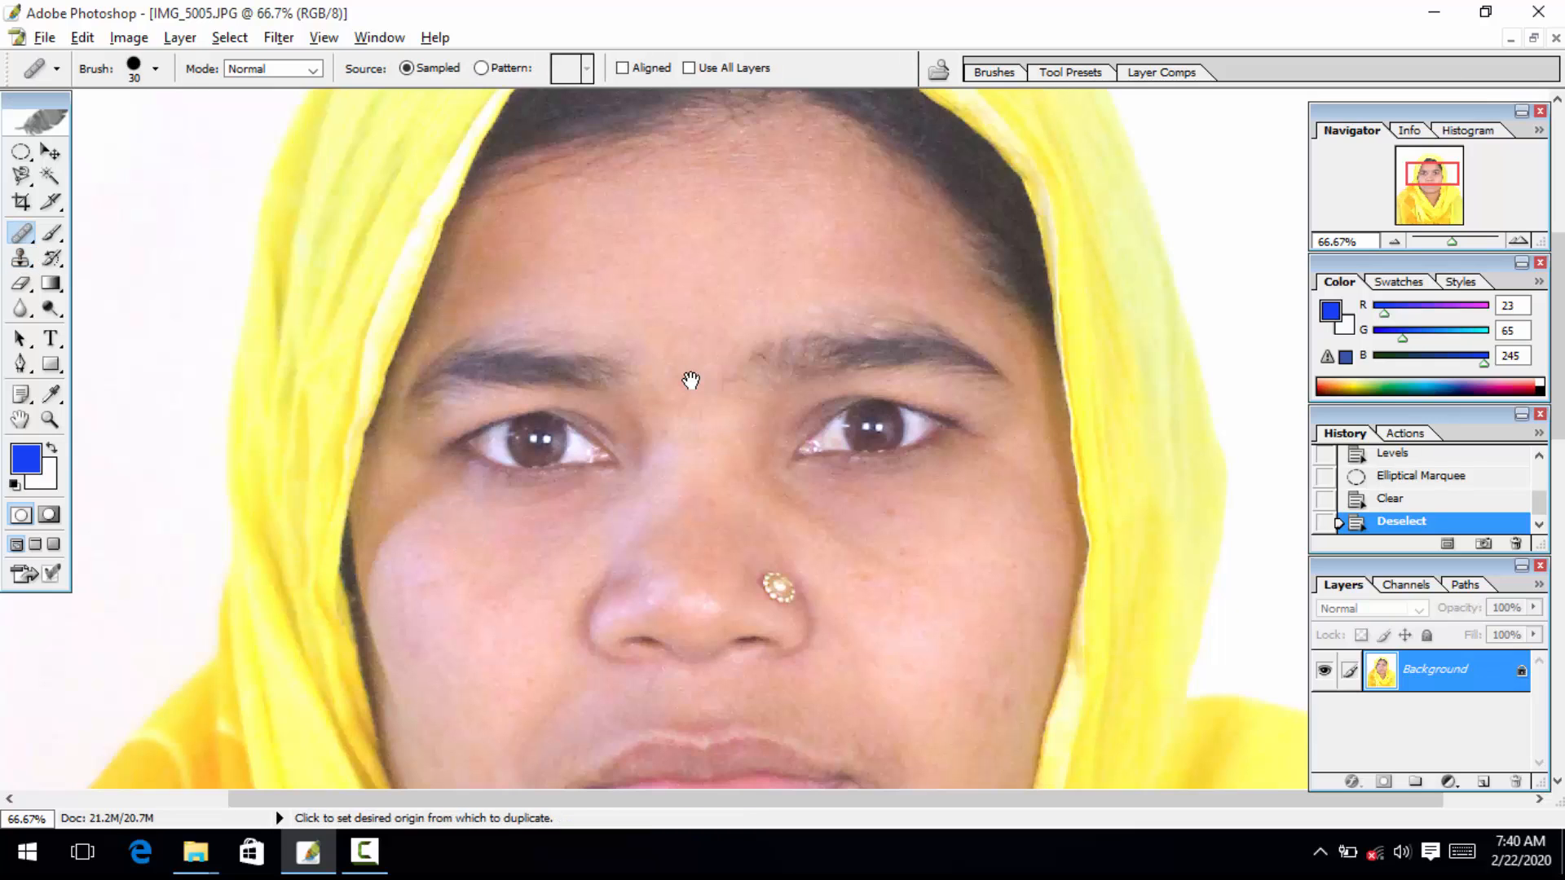
pyautogui.click(435, 493)
pyautogui.click(426, 489)
pyautogui.click(408, 500)
pyautogui.click(404, 519)
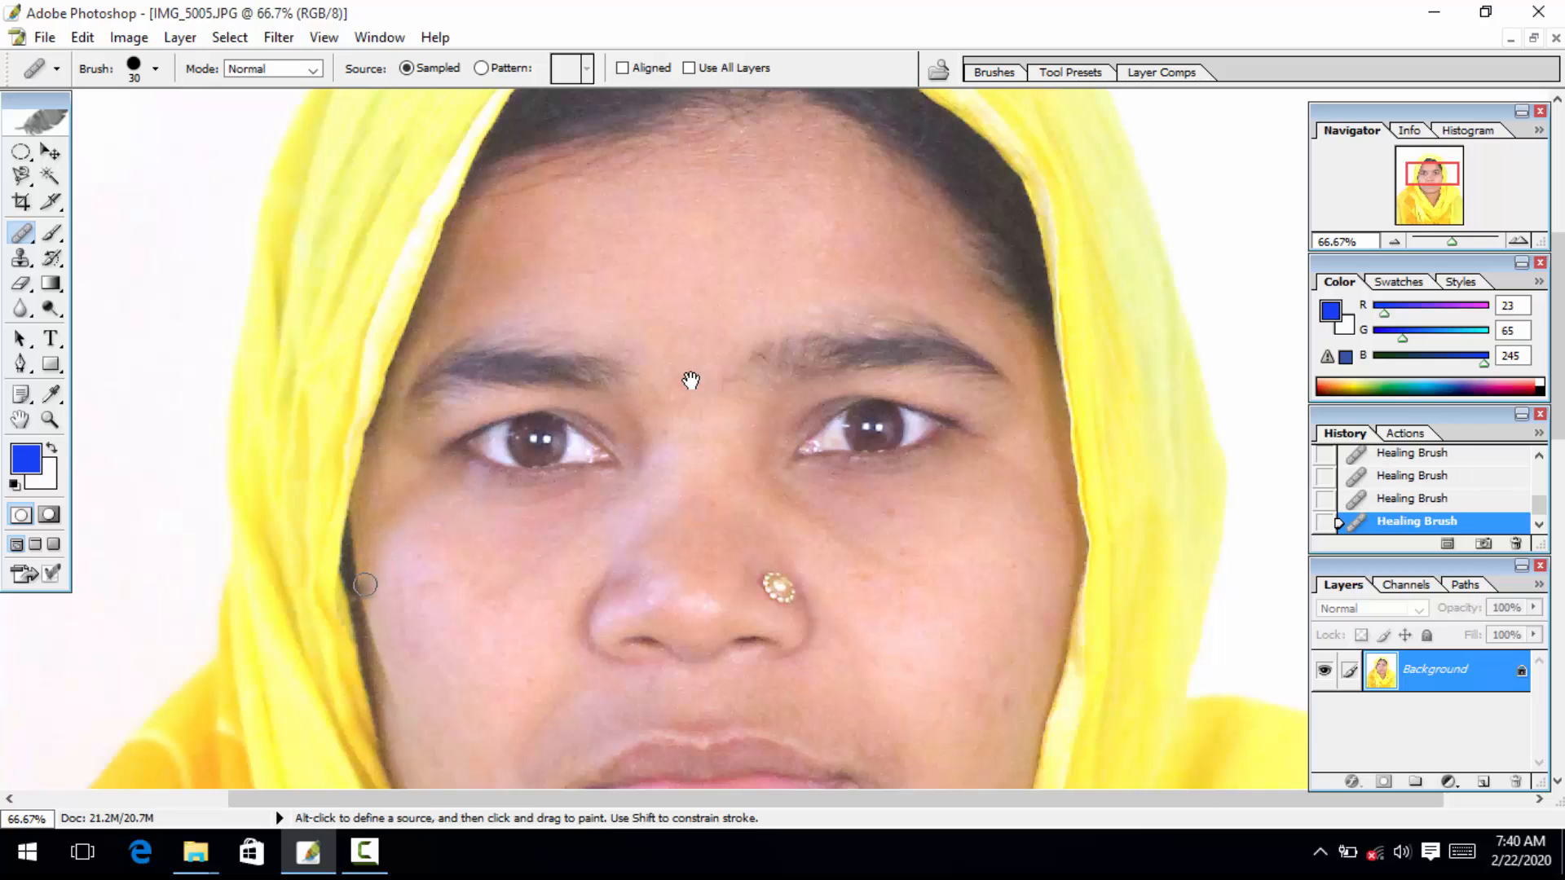
# Step: Heal the edge of that cheek beside the headscarf, stepping back the last three strokes and reapplying them
pyautogui.moveTo(395, 535); pyautogui.dragTo(429, 515)
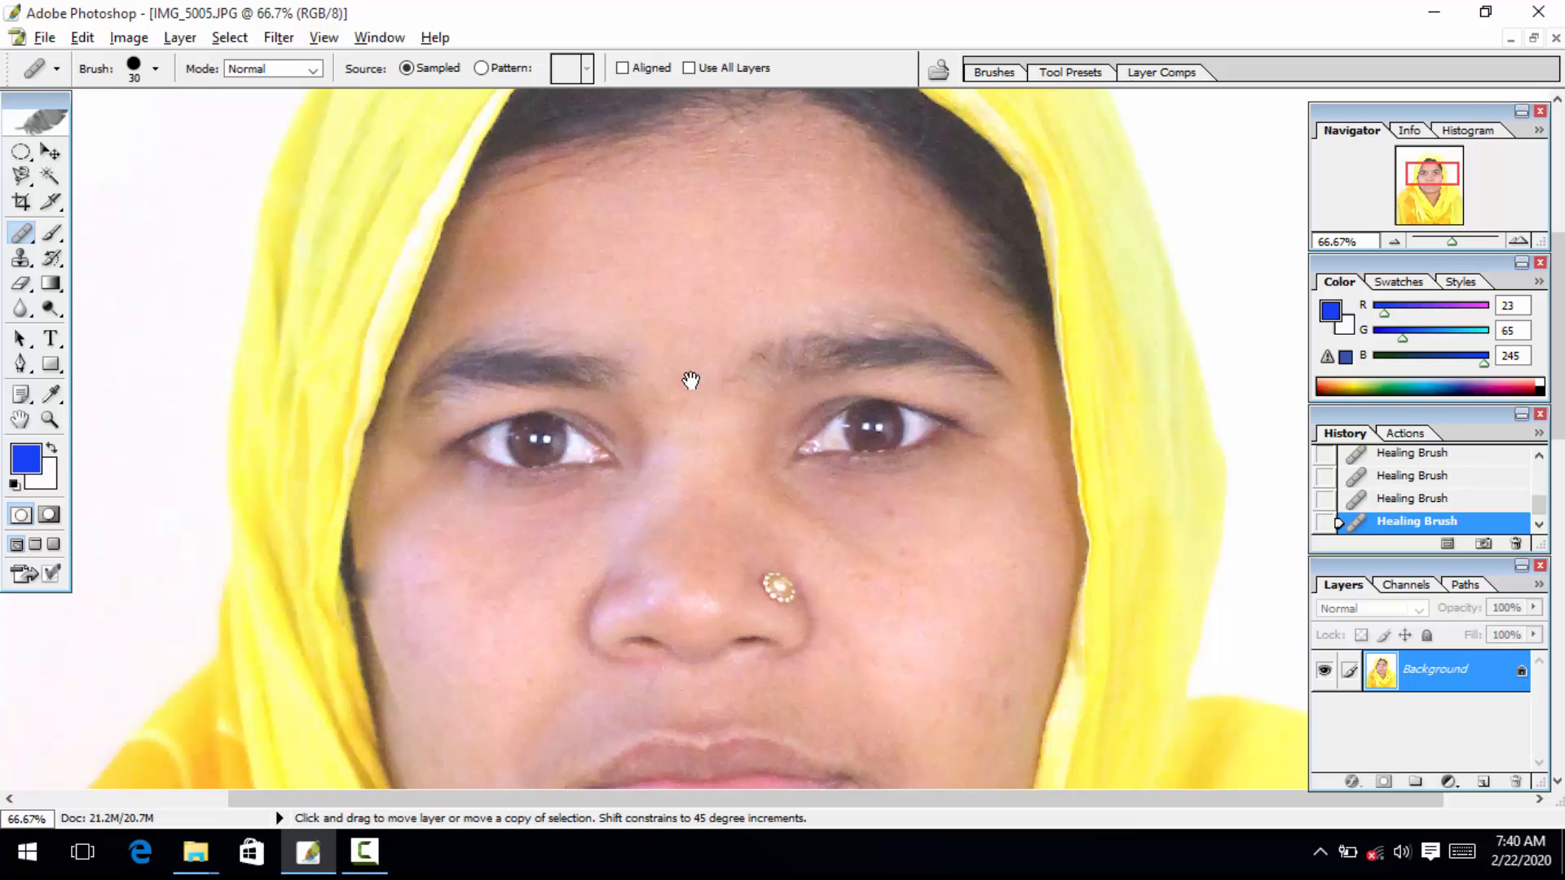
pyautogui.hotkey('ctrl', 'alt', 'z')
pyautogui.hotkey('ctrl', 'alt', 'z')
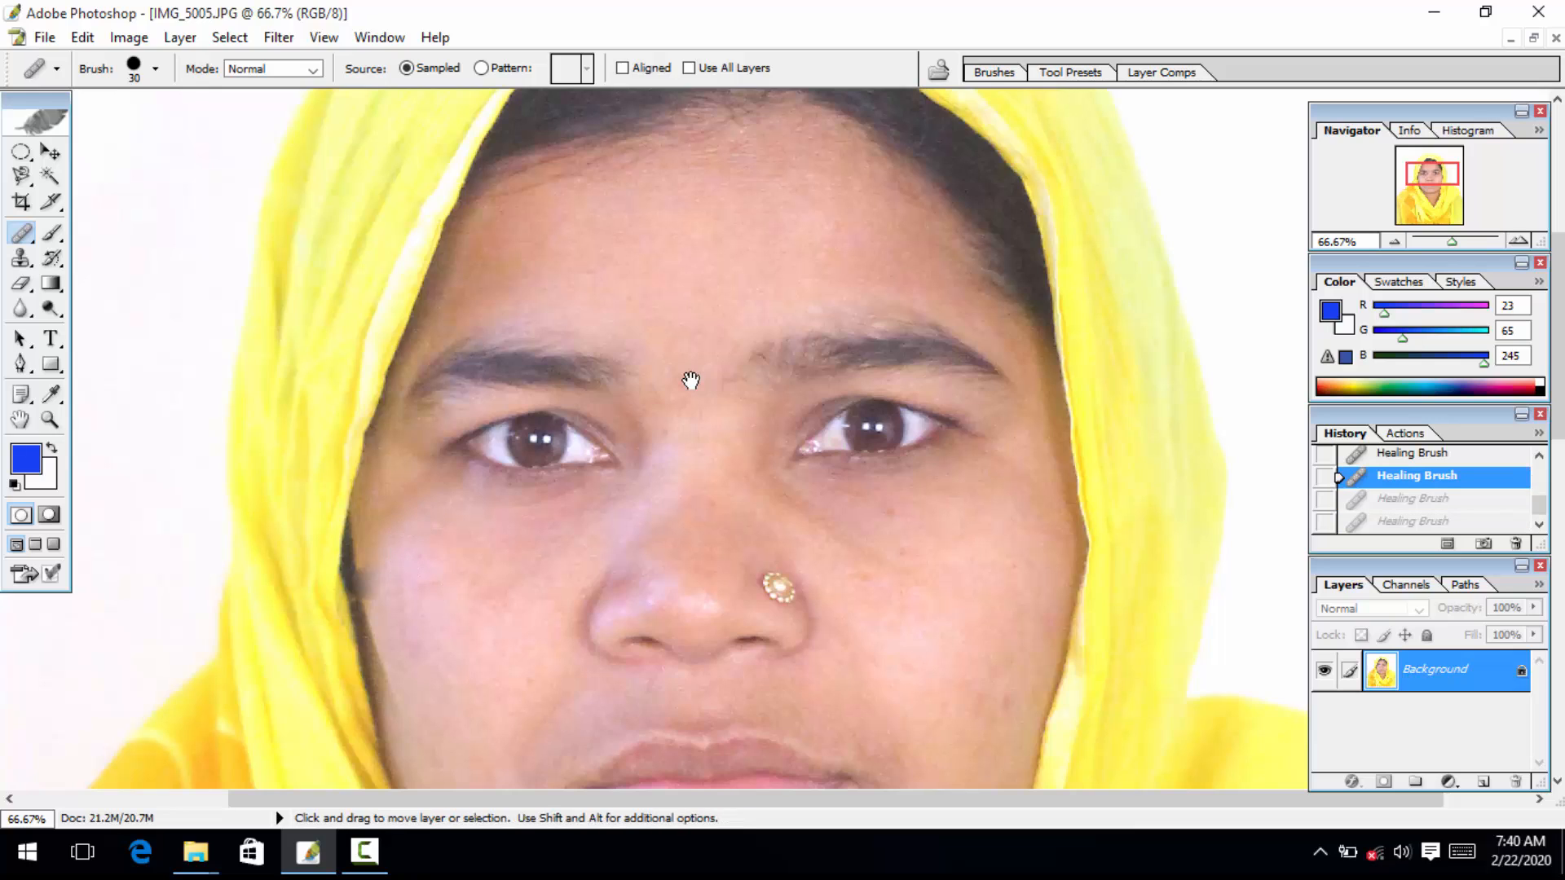
pyautogui.hotkey('ctrl', 'alt', 'z')
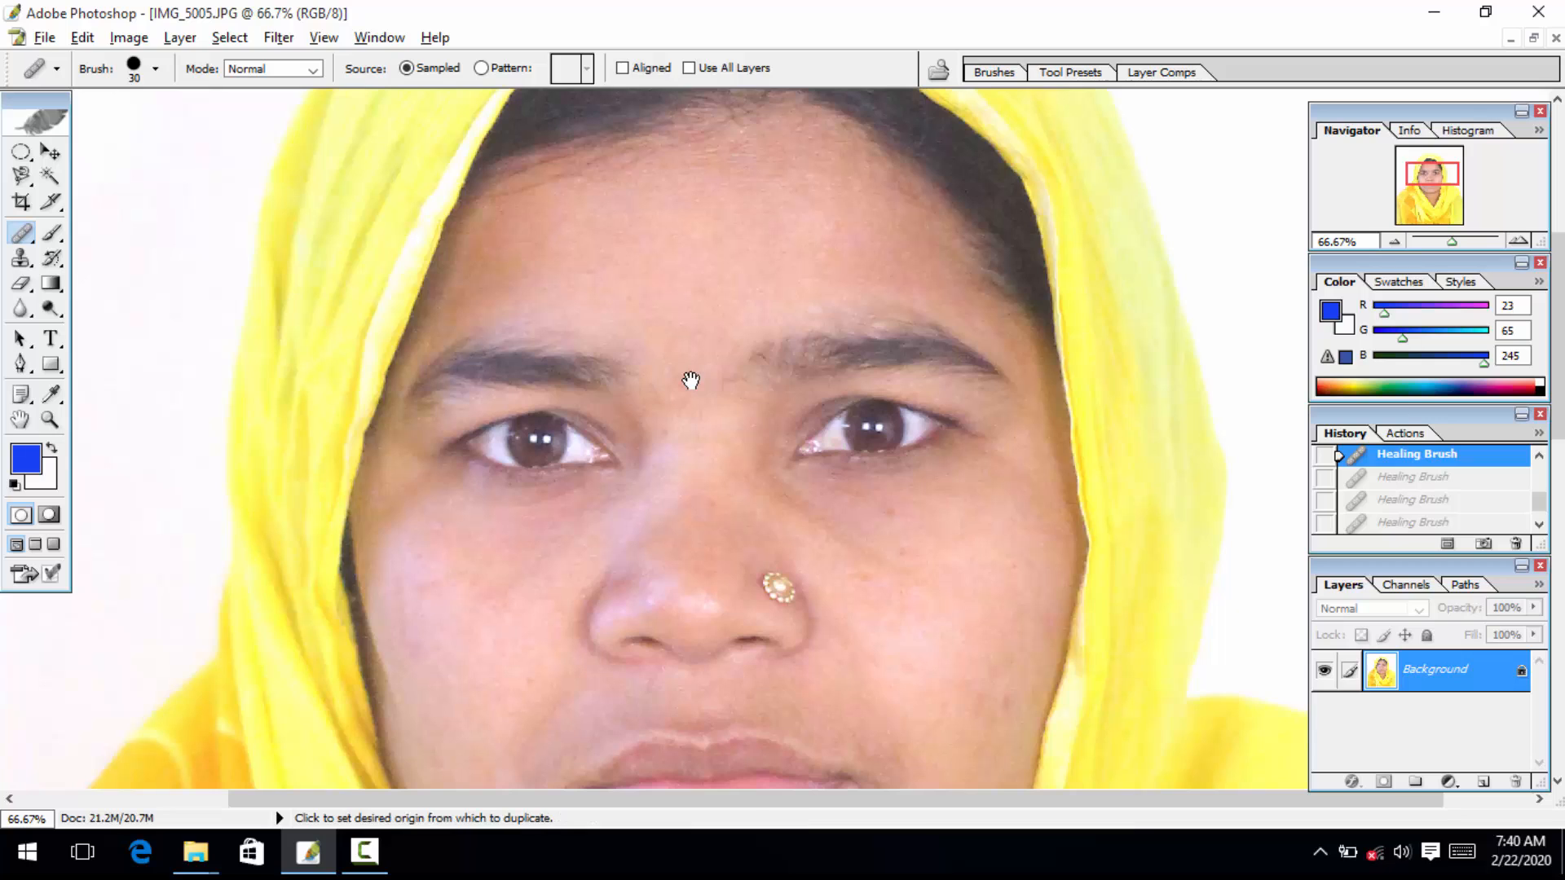
pyautogui.hotkey('ctrl', 'shift', 'z')
pyautogui.hotkey('ctrl', 'shift', 'z')
pyautogui.hotkey('ctrl', 'shift', 'z')
# Step: Heal the skin between the other eye and the headscarf, stepping back three strokes and reapplying the healing
pyautogui.moveTo(691, 380); pyautogui.dragTo(651, 370)
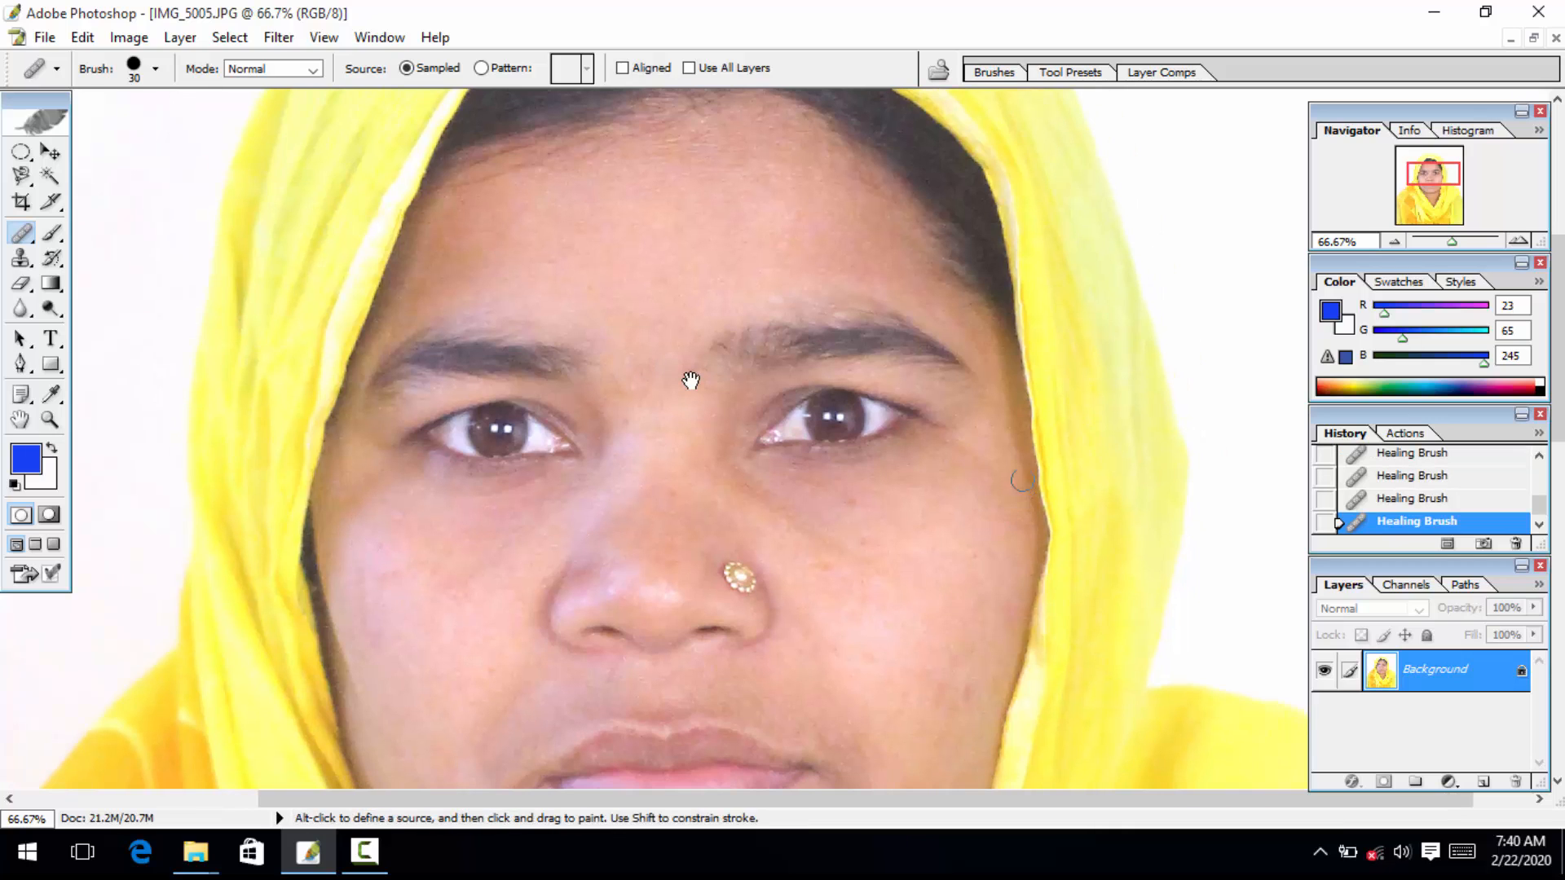
pyautogui.moveTo(1022, 481); pyautogui.dragTo(1013, 437)
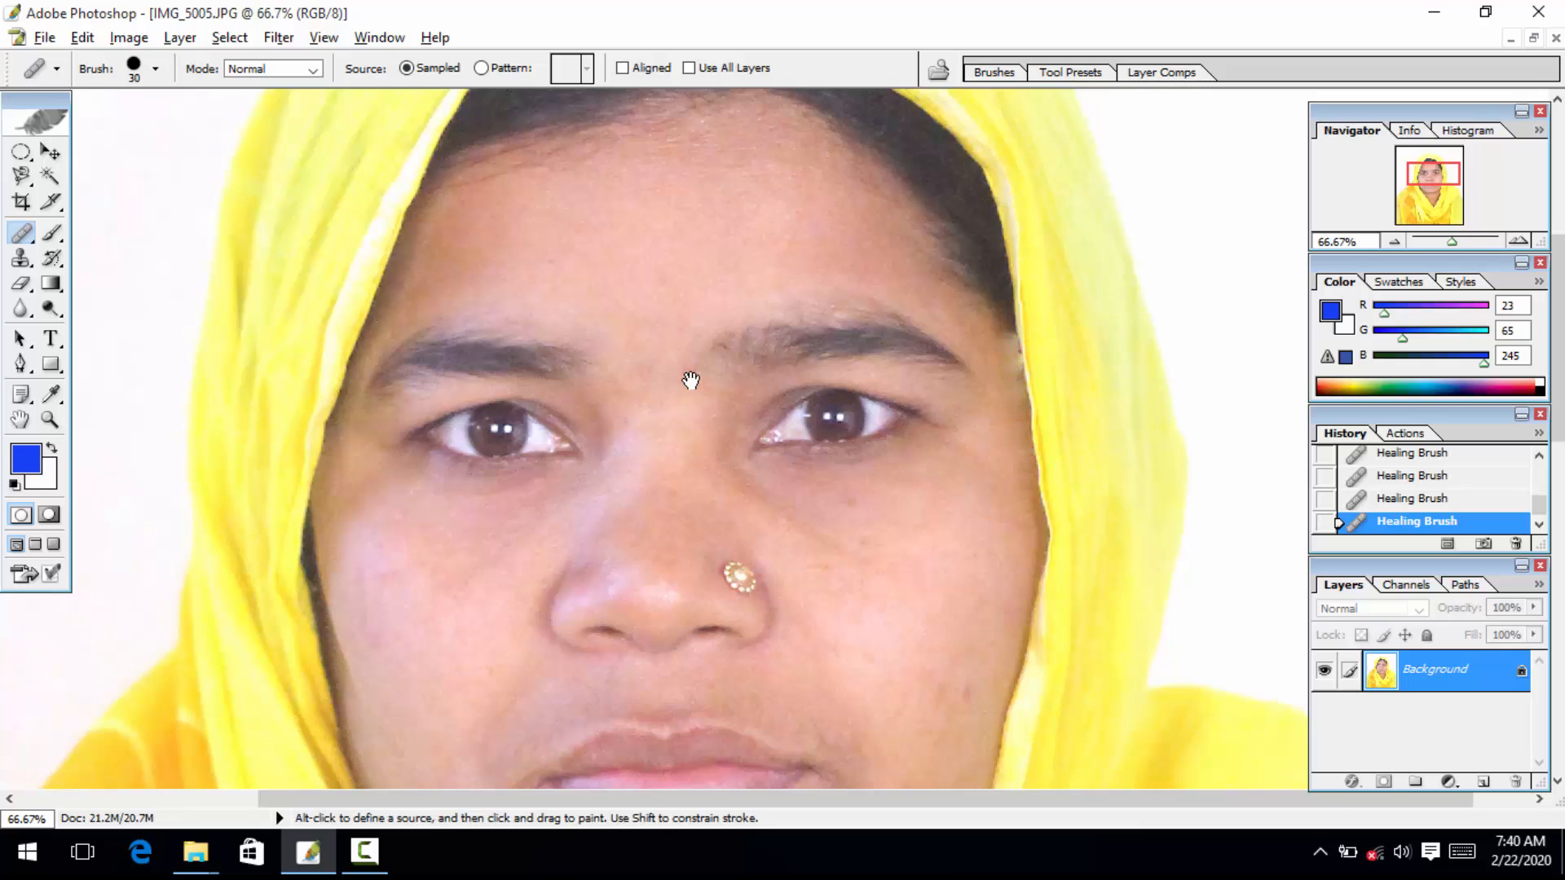
pyautogui.hotkey('ctrl', 'alt', 'z')
pyautogui.hotkey('ctrl', 'alt', 'z')
pyautogui.hotkey('ctrl', 'alt', 'z')
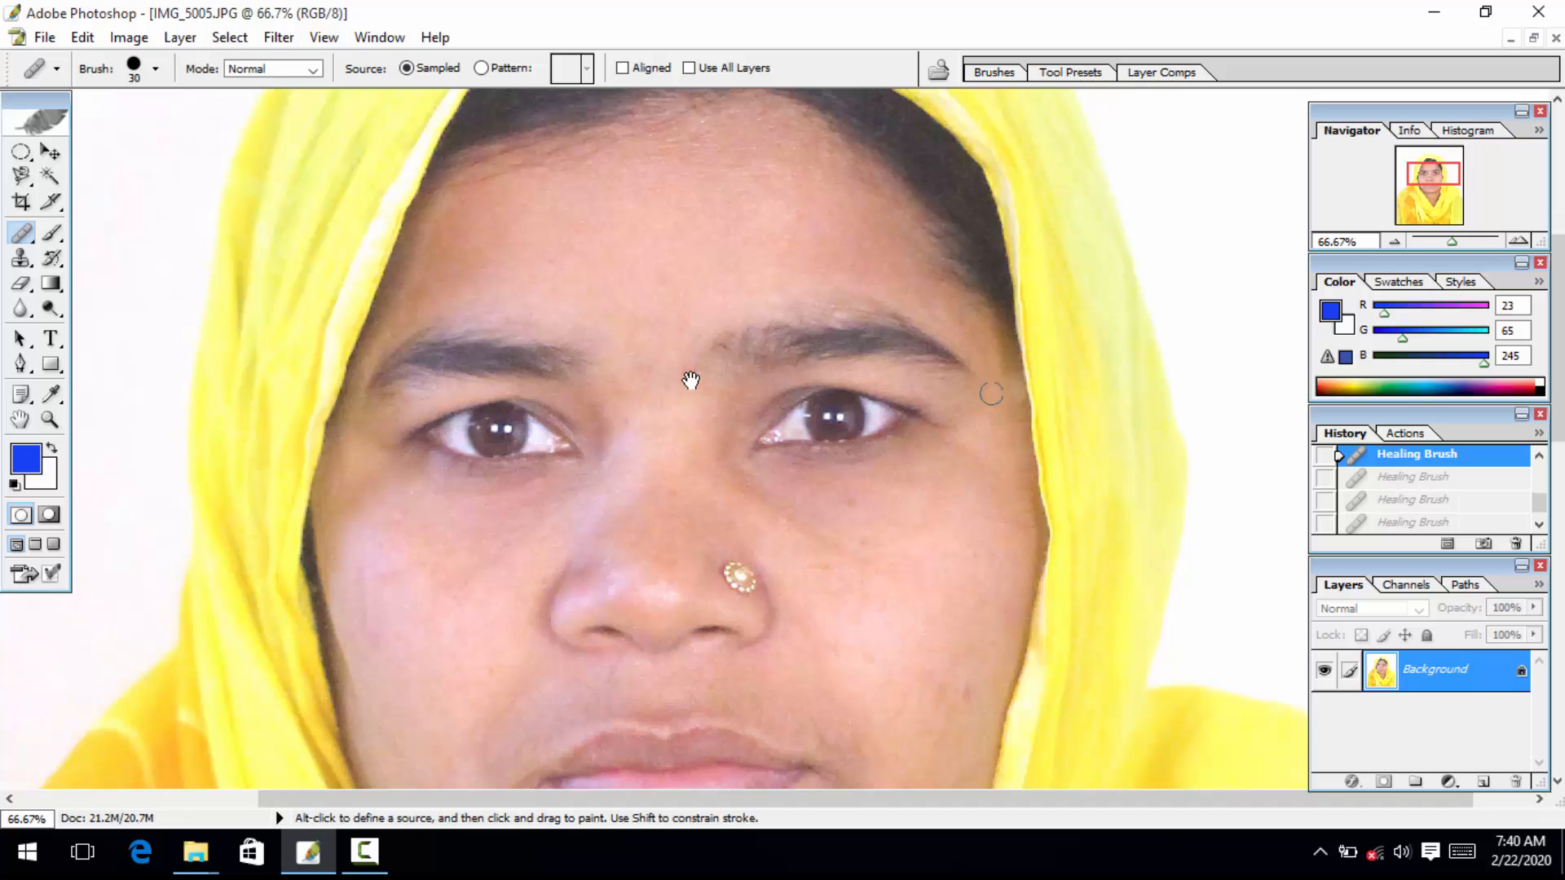
pyautogui.hotkey('ctrl', 'shift', 'z')
pyautogui.hotkey('ctrl', 'shift', 'z')
pyautogui.hotkey('ctrl', 'shift', 'z')
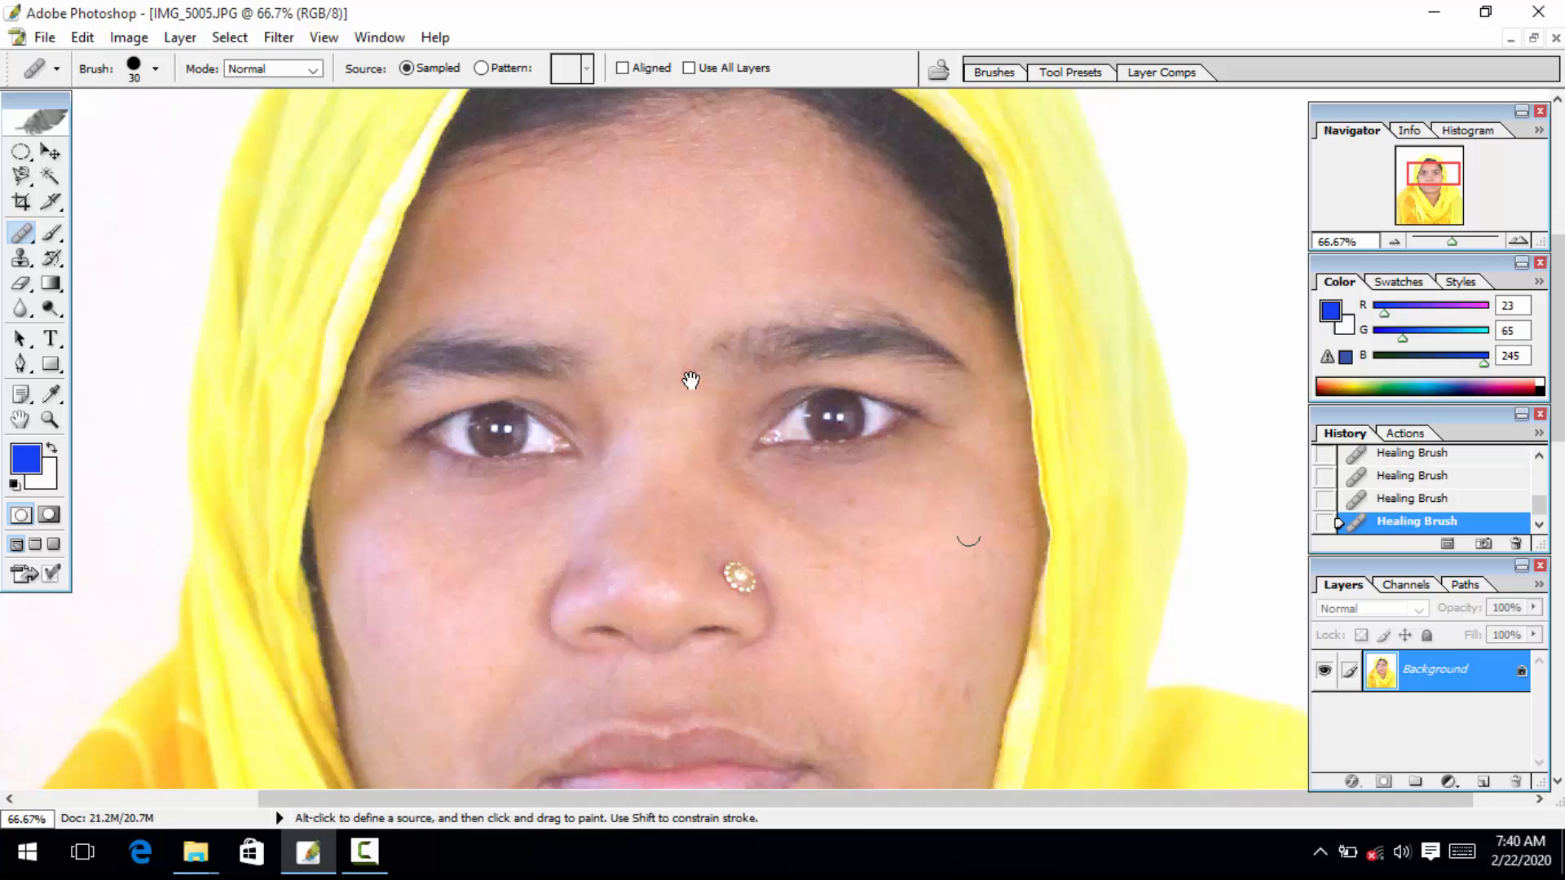
# Step: Apply the Auto Levels adjustment to the retouched portrait
pyautogui.press('z')
pyautogui.keyDown('alt'); pyautogui.click(690, 381); pyautogui.keyUp('alt')
pyautogui.keyDown('alt'); pyautogui.click(691, 380); pyautogui.keyUp('alt')
pyautogui.keyDown('alt'); pyautogui.click(690, 381); pyautogui.keyUp('alt')
pyautogui.click(690, 380)
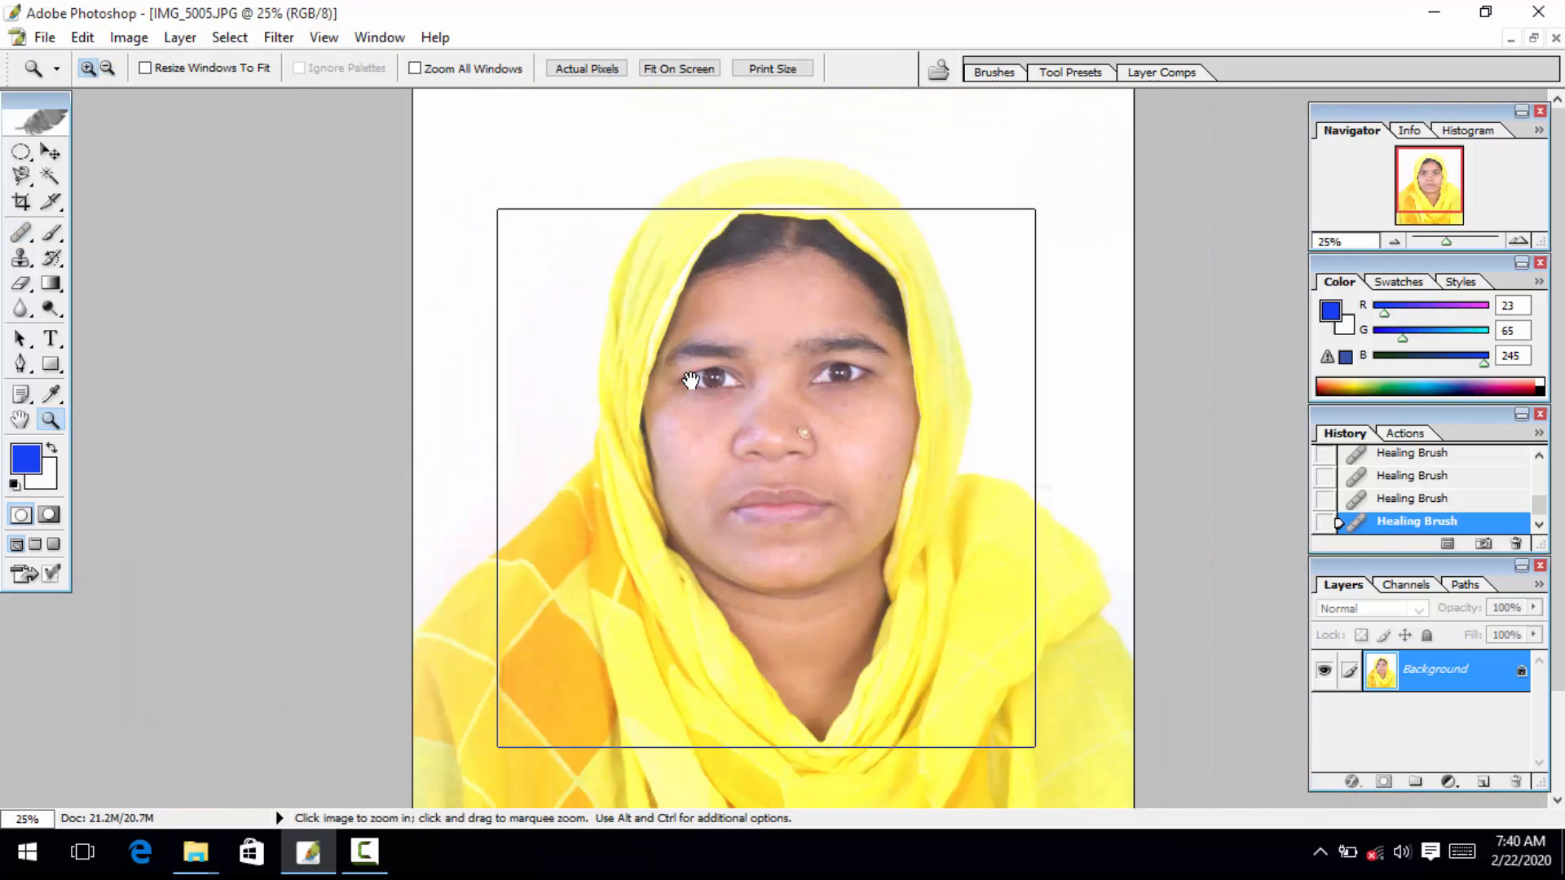
pyautogui.click(690, 380)
pyautogui.hotkey('alt', 'i')
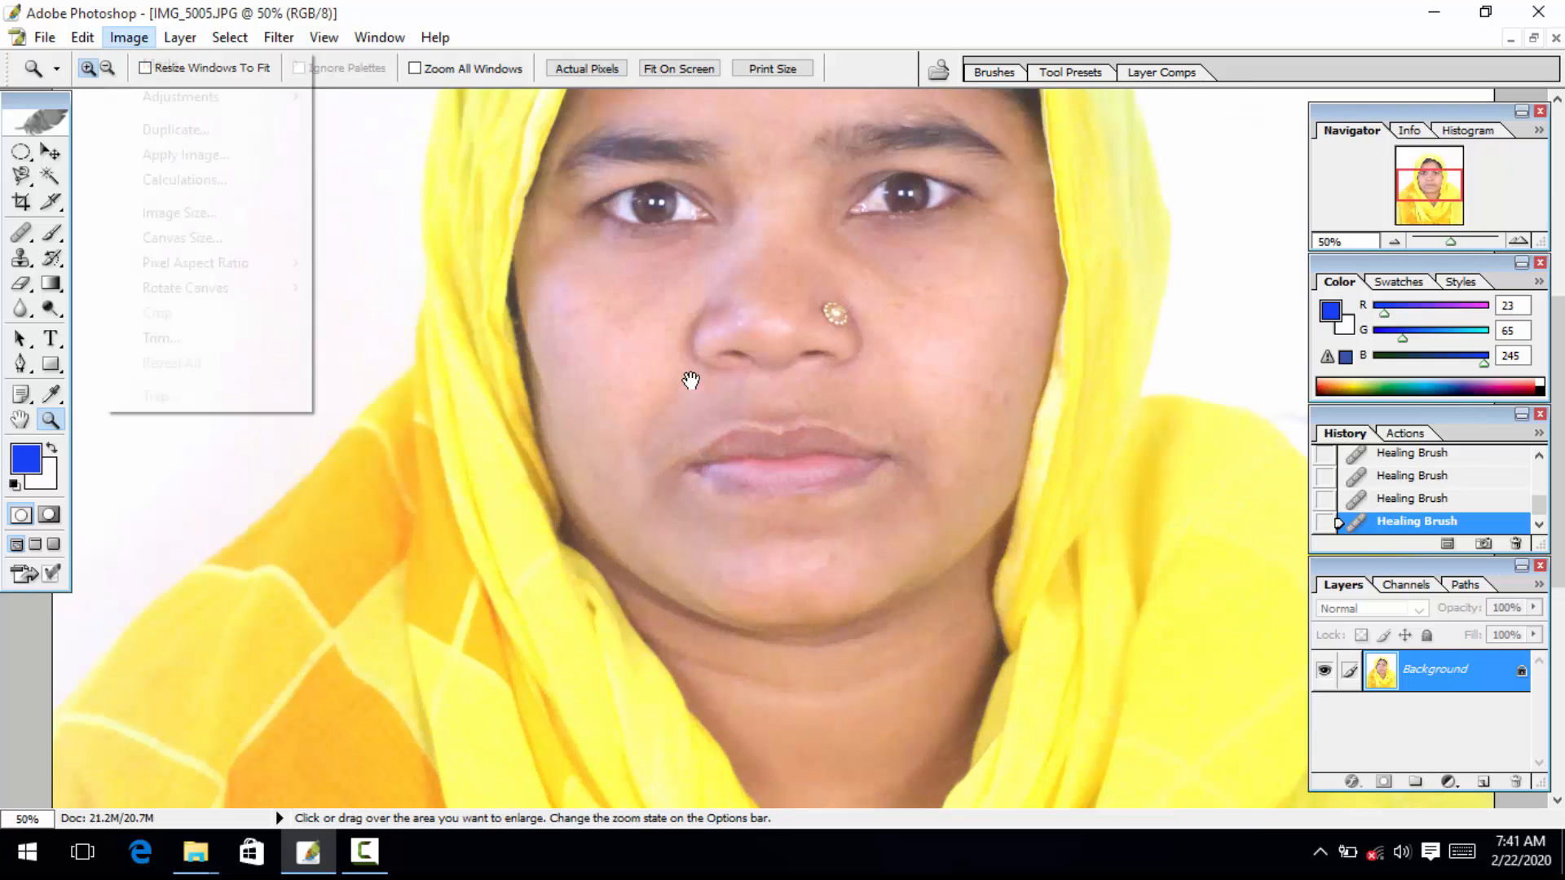
pyautogui.press('Down')
pyautogui.press('Down')
pyautogui.press('Right')
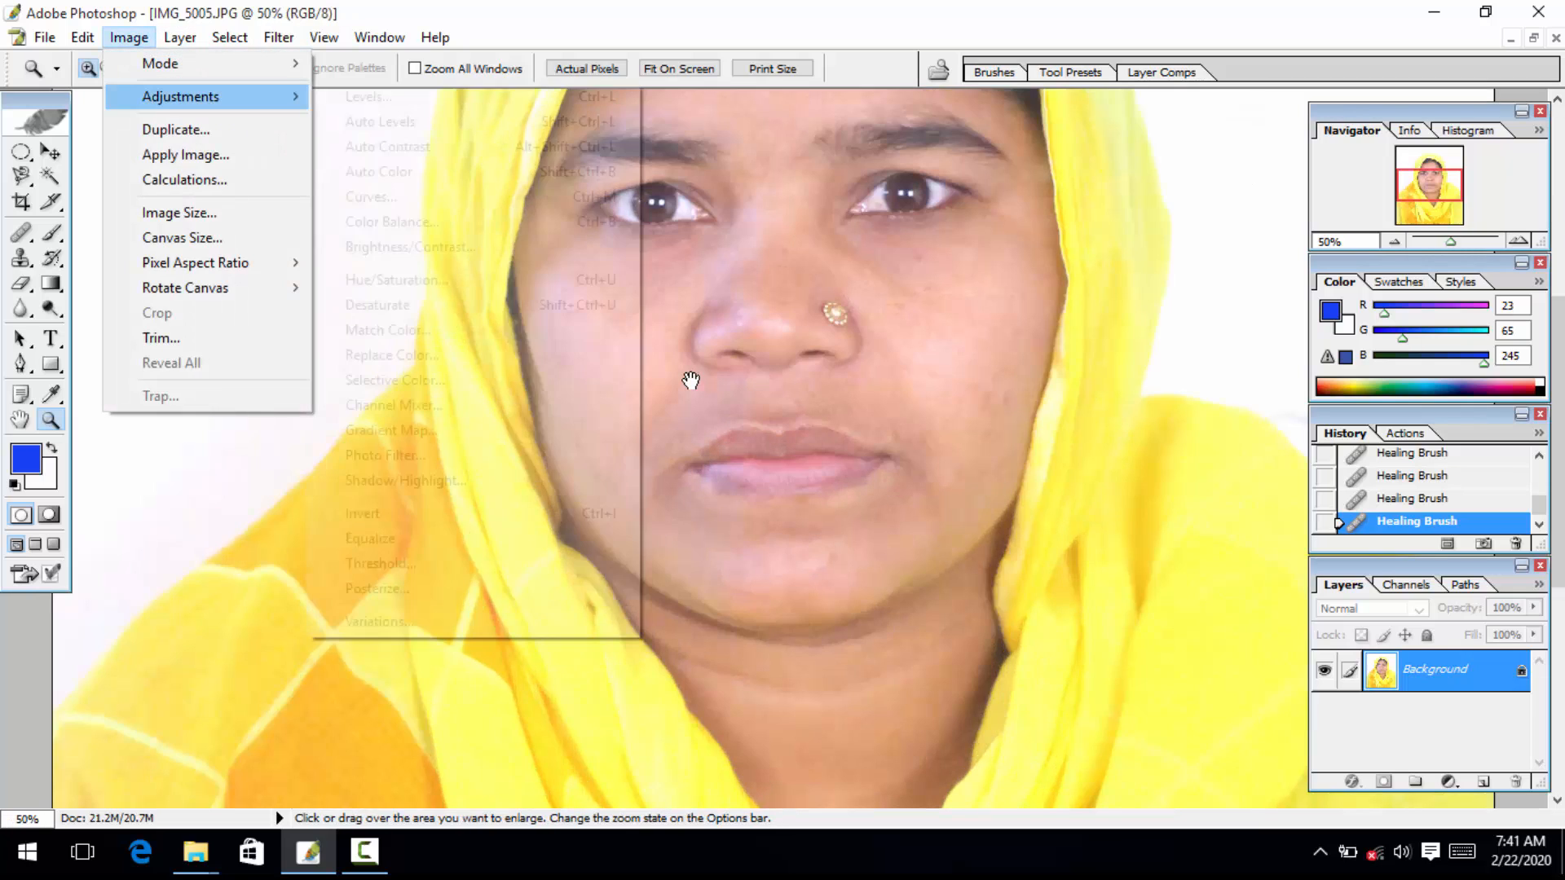
pyautogui.press('Down')
pyautogui.press('Down')
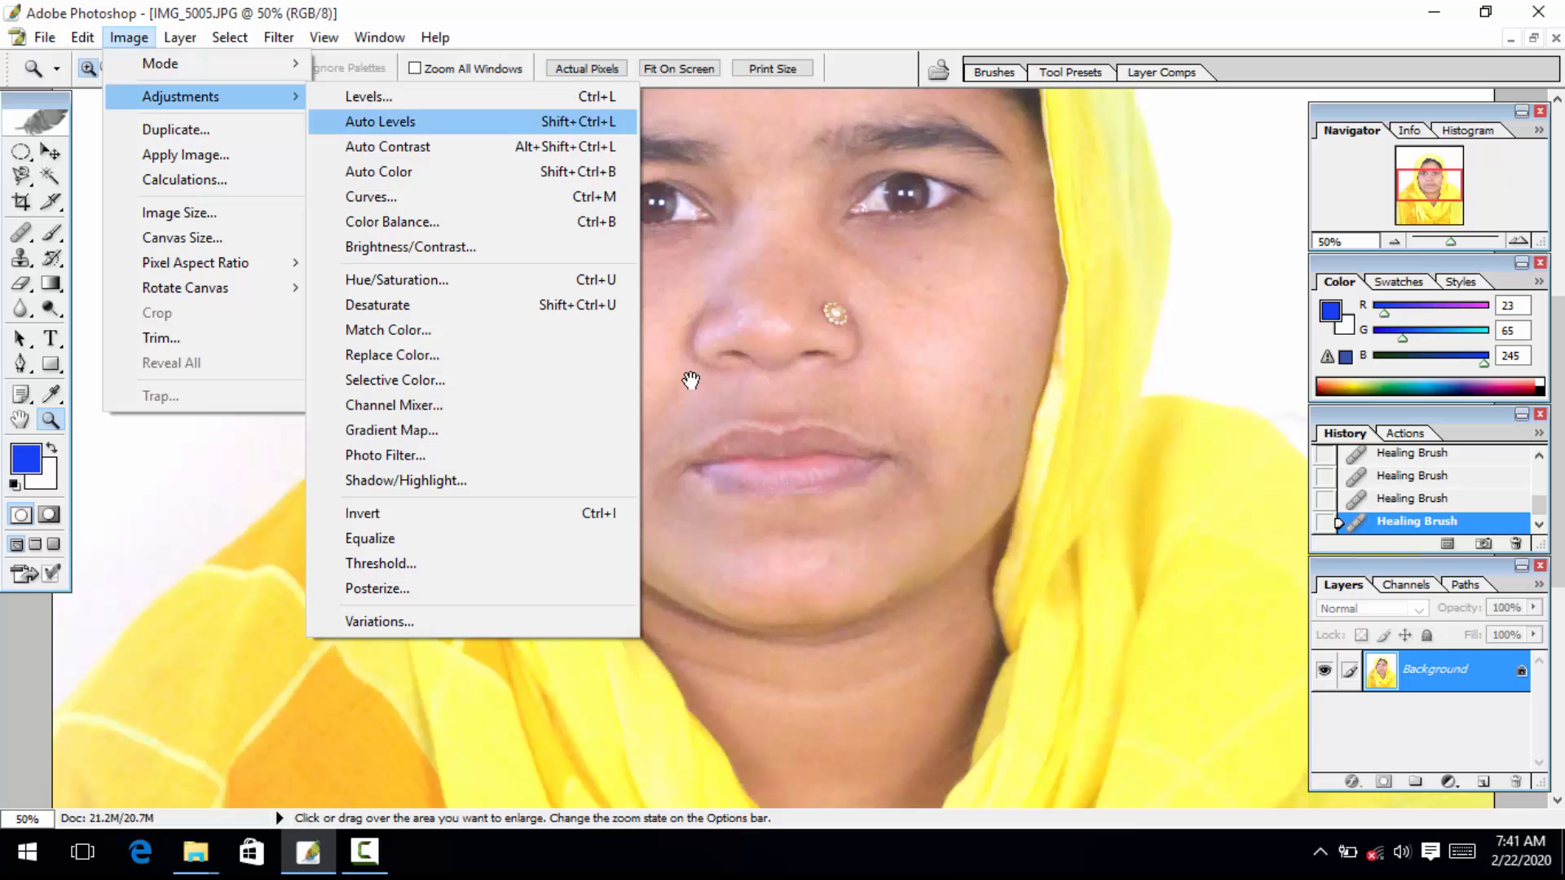
pyautogui.press('Return')
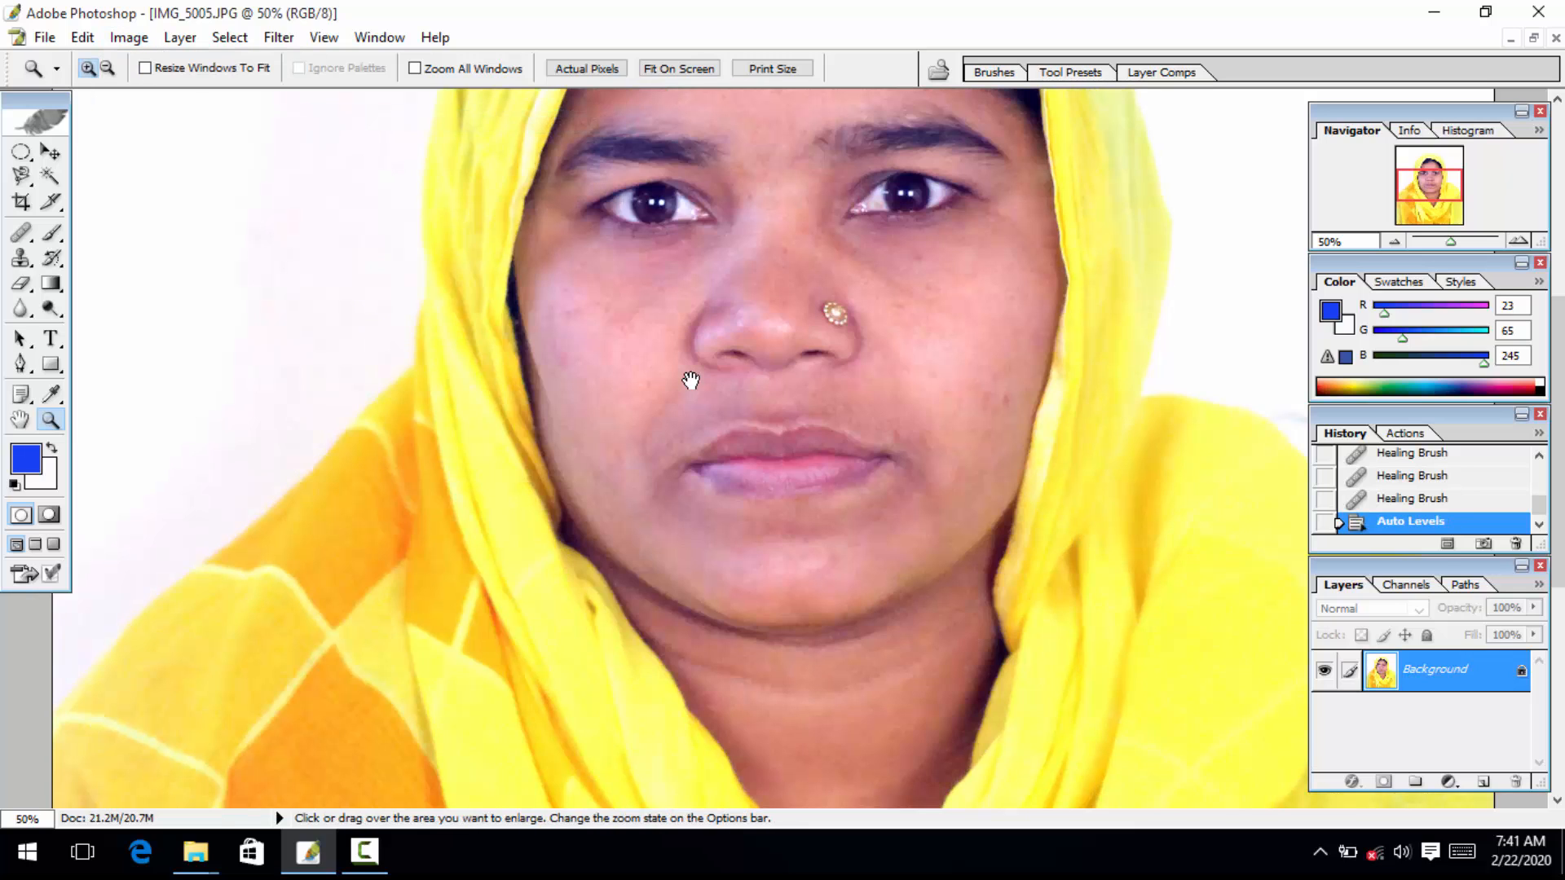
# Step: Apply the Auto Contrast adjustment to the portrait
pyautogui.hotkey('alt', 'i')
pyautogui.press('Down')
pyautogui.press('Right')
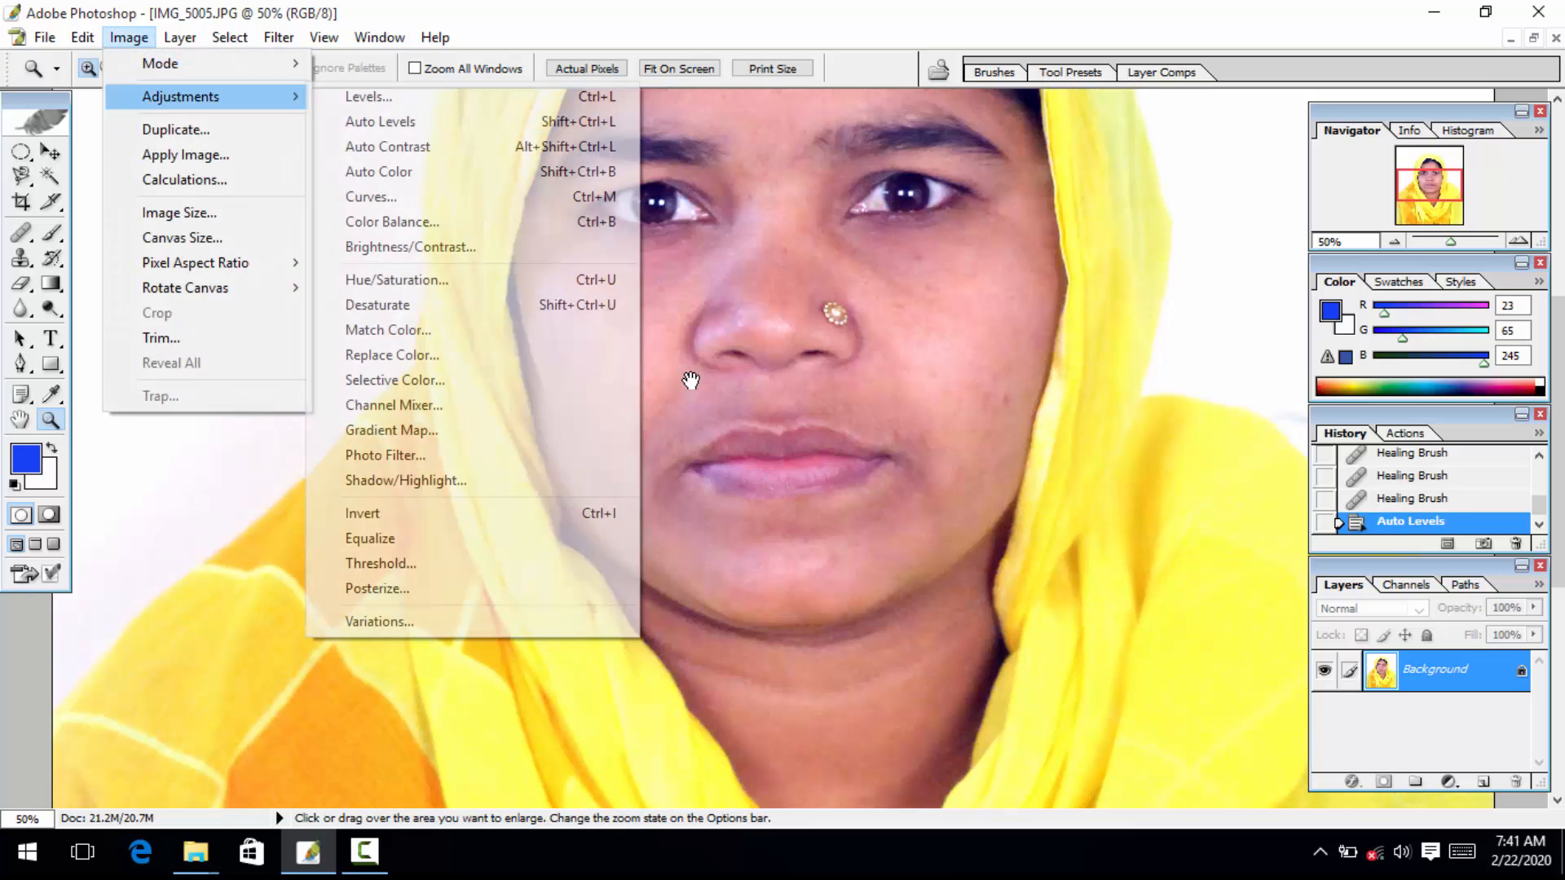
pyautogui.press('Down')
pyautogui.press('Down')
pyautogui.press('Down')
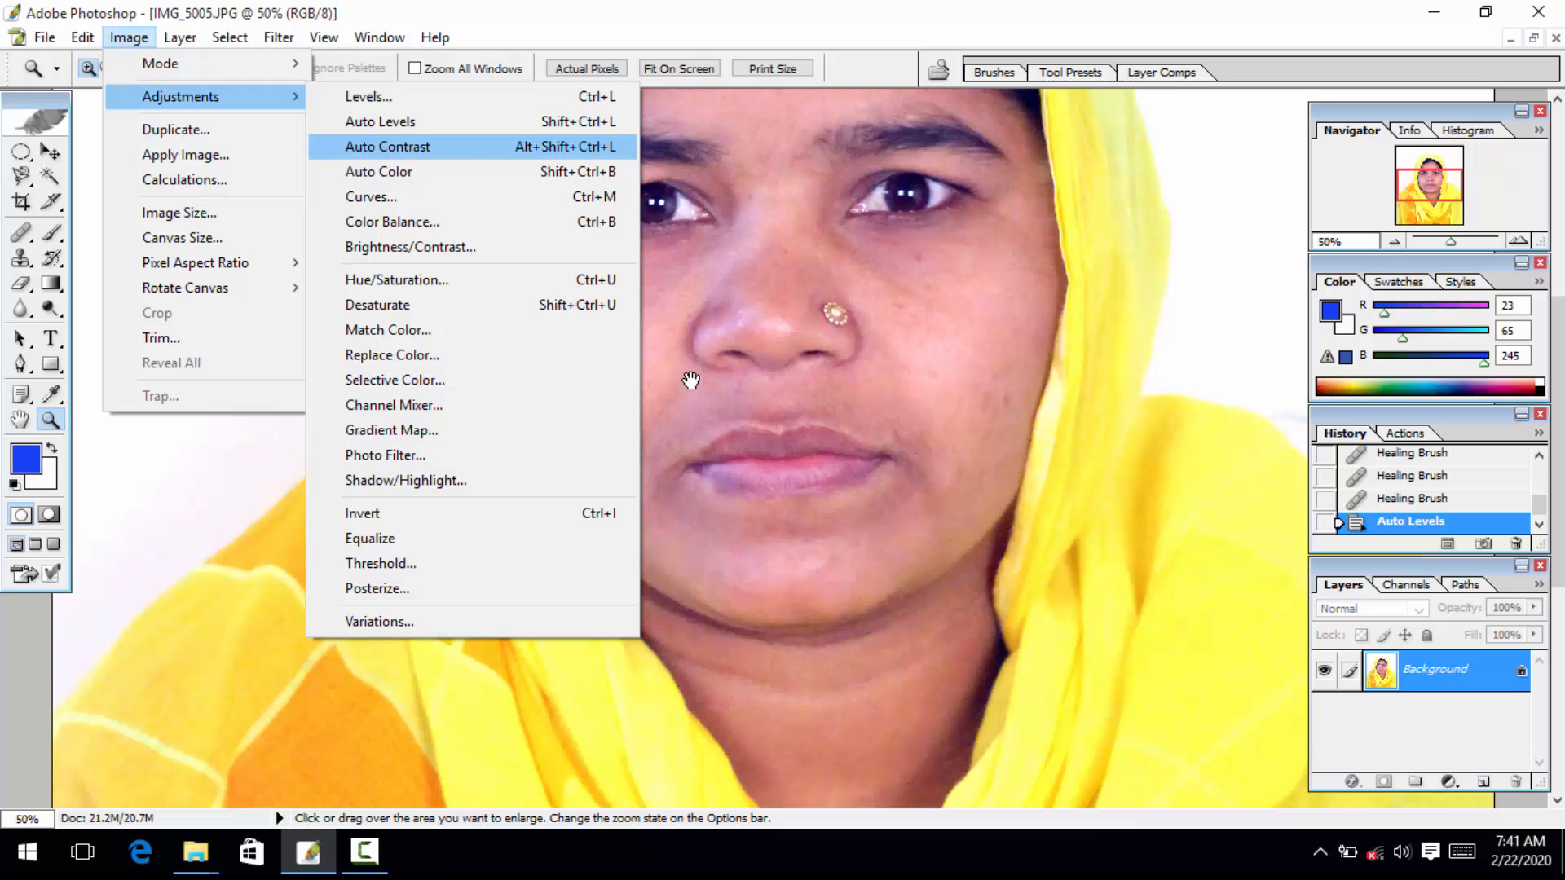
pyautogui.press('Return')
# Step: Apply the Auto Color adjustment to the portrait
pyautogui.hotkey('alt', 'i')
pyautogui.press('Down')
pyautogui.press('Right')
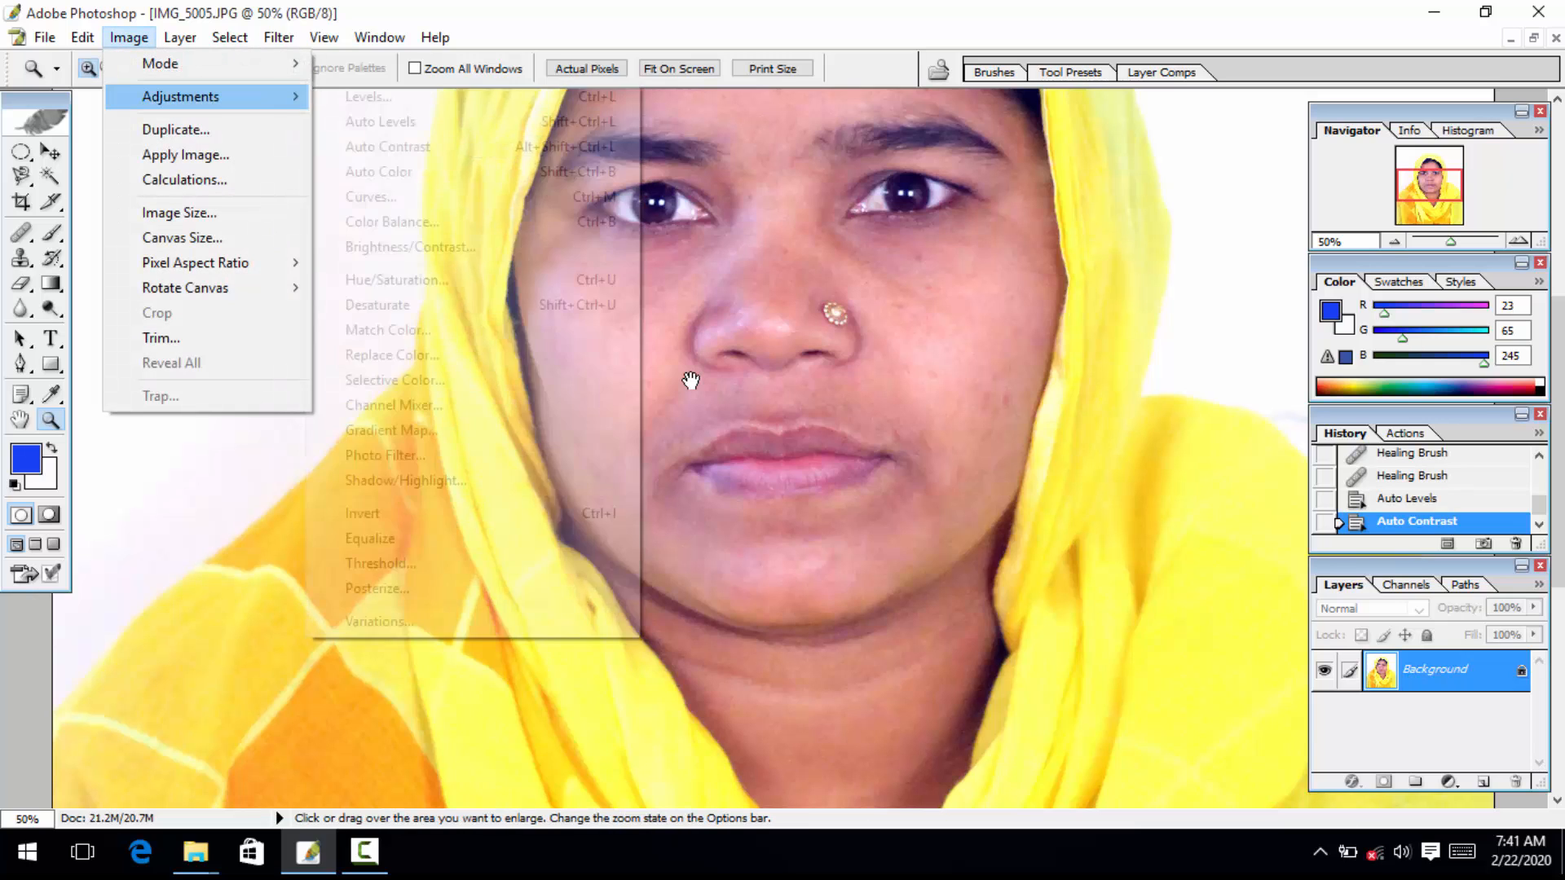
pyautogui.press('Return')
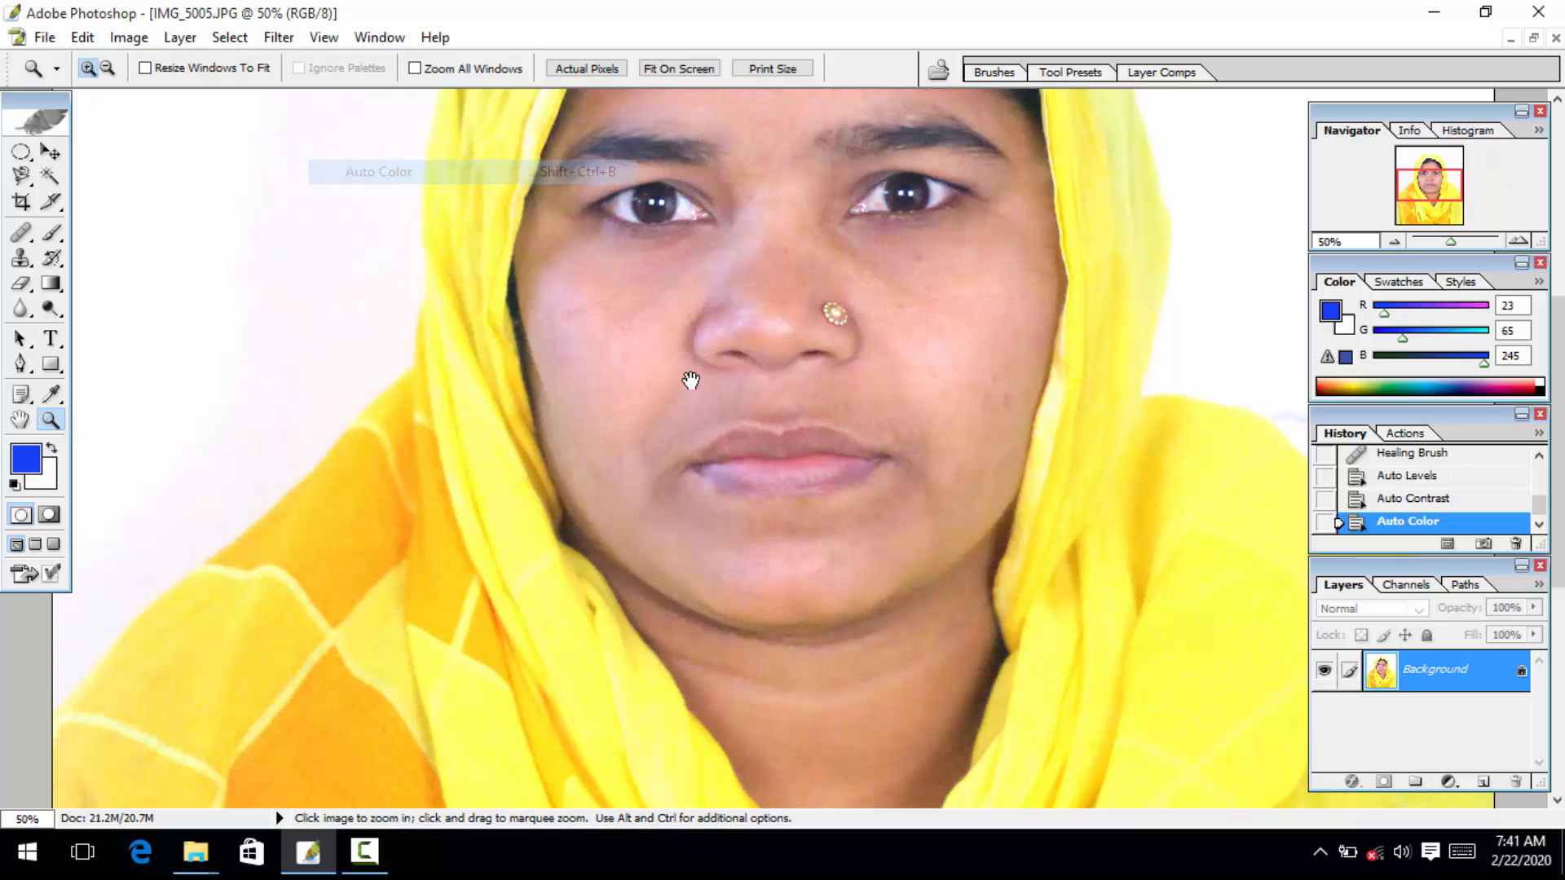
# Step: Select the skin of the face and neck with the Magic Wand, adding neighbouring skin tones to the selection
pyautogui.hotkey('ctrl', '-')
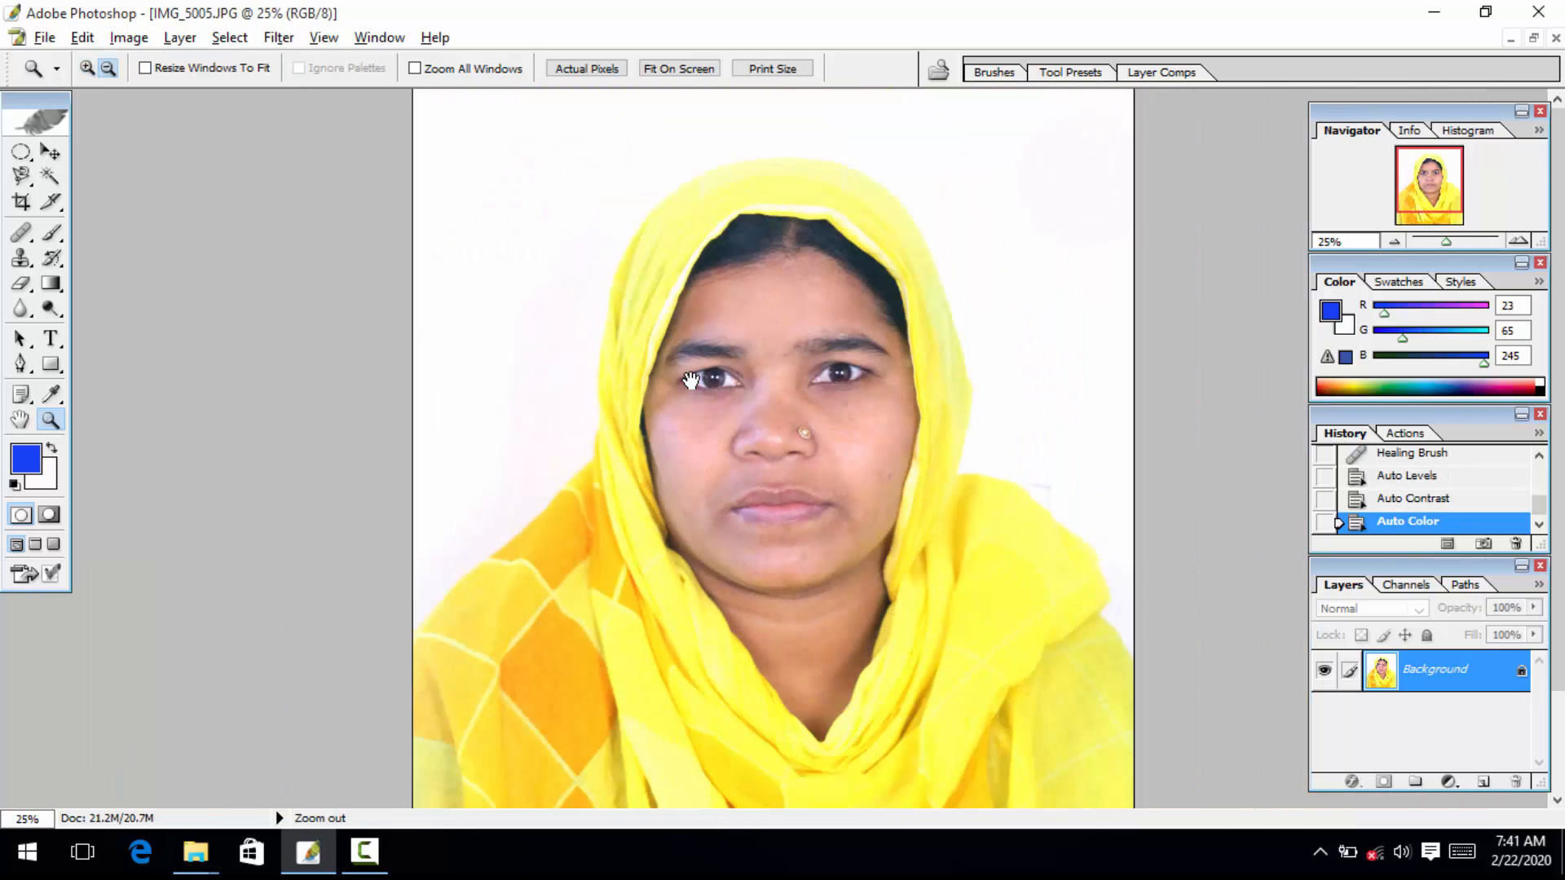
pyautogui.hotkey('ctrl', '-')
pyautogui.hotkey('ctrl', '+')
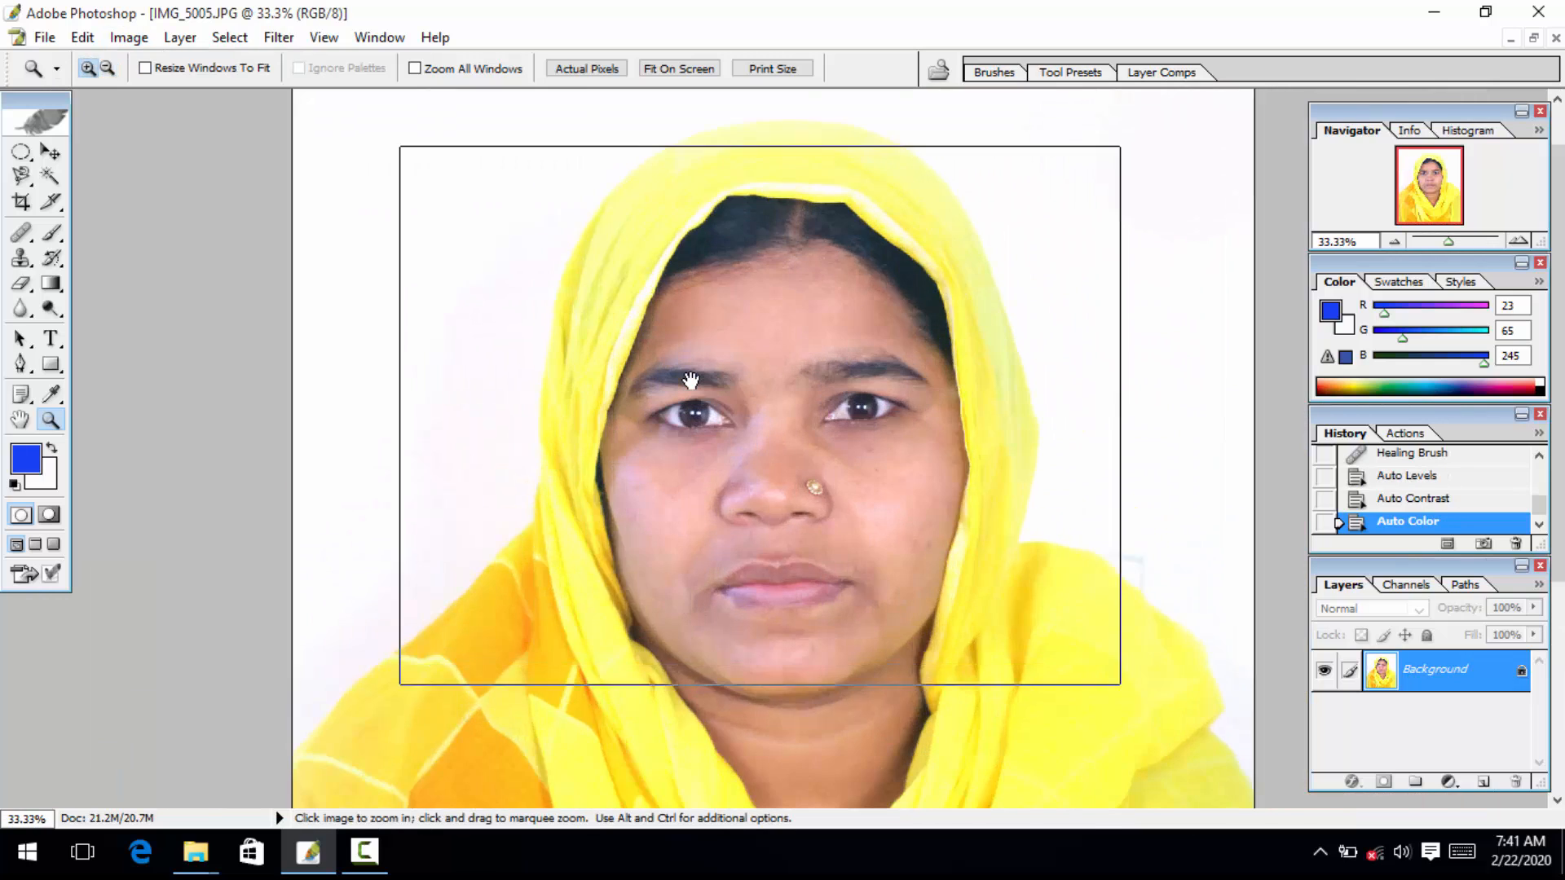
pyautogui.hotkey('ctrl', '+')
pyautogui.scroll(-5, 690, 379)
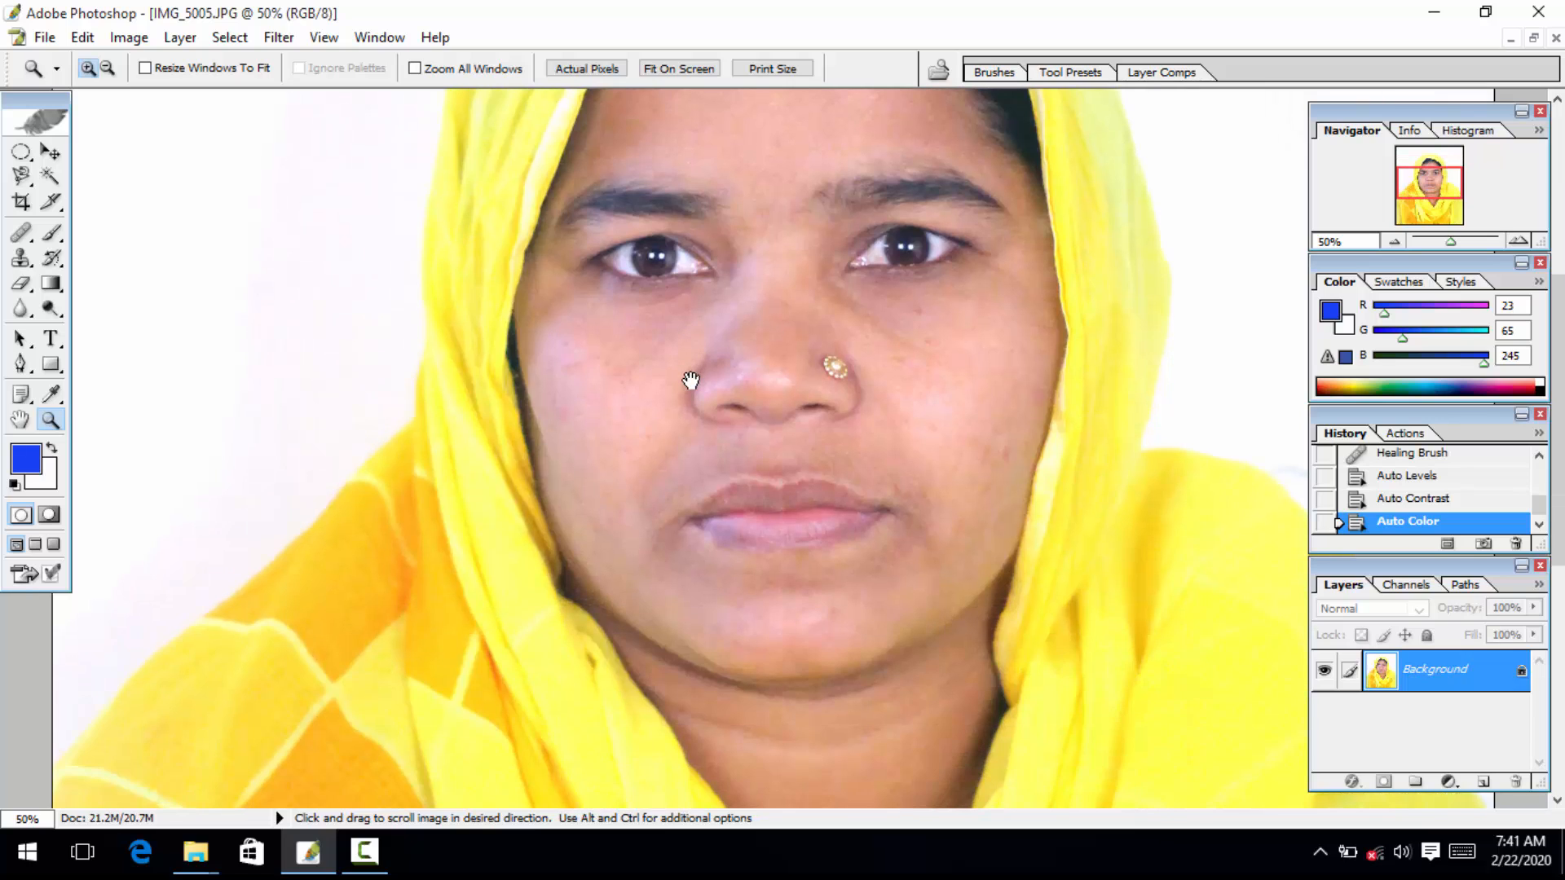
pyautogui.press('w')
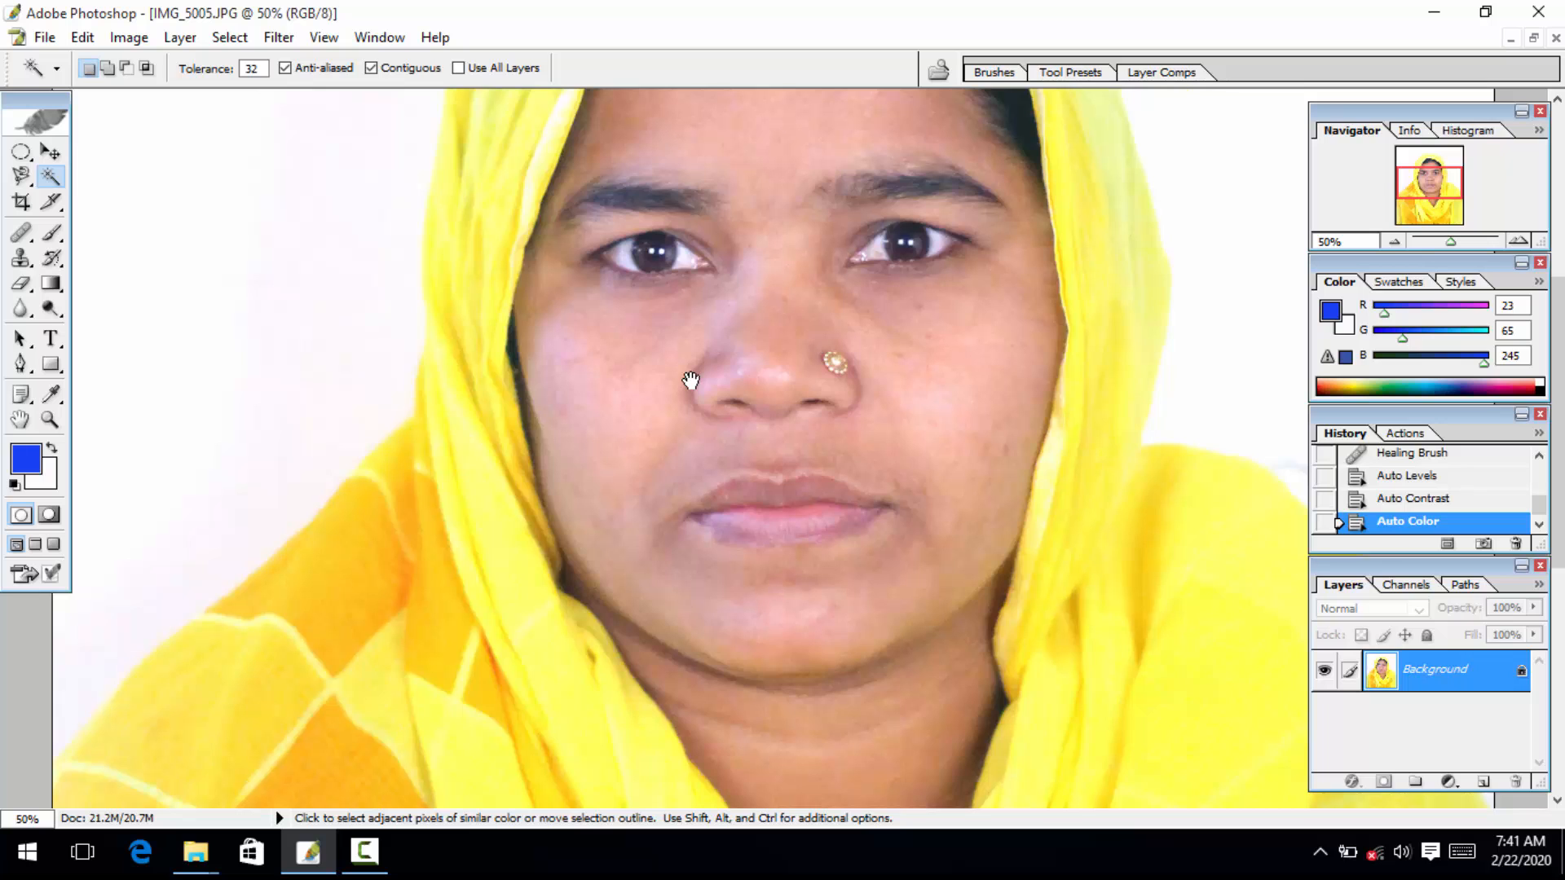
pyautogui.click(691, 380)
pyautogui.keyDown('shift'); pyautogui.click(690, 380); pyautogui.keyUp('shift')
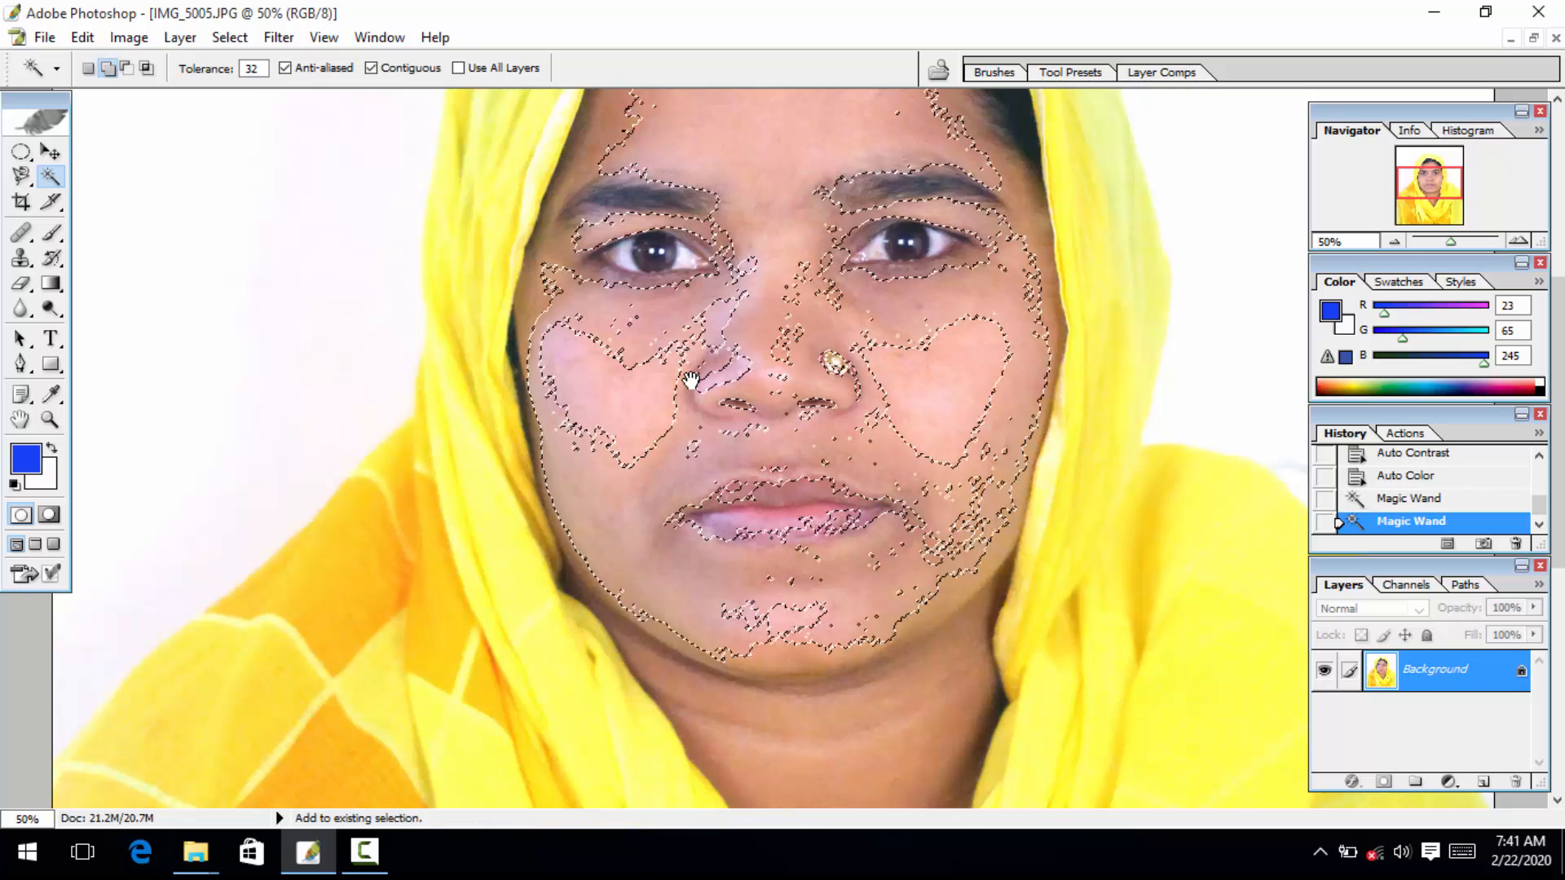
pyautogui.click(690, 380)
pyautogui.click(690, 380)
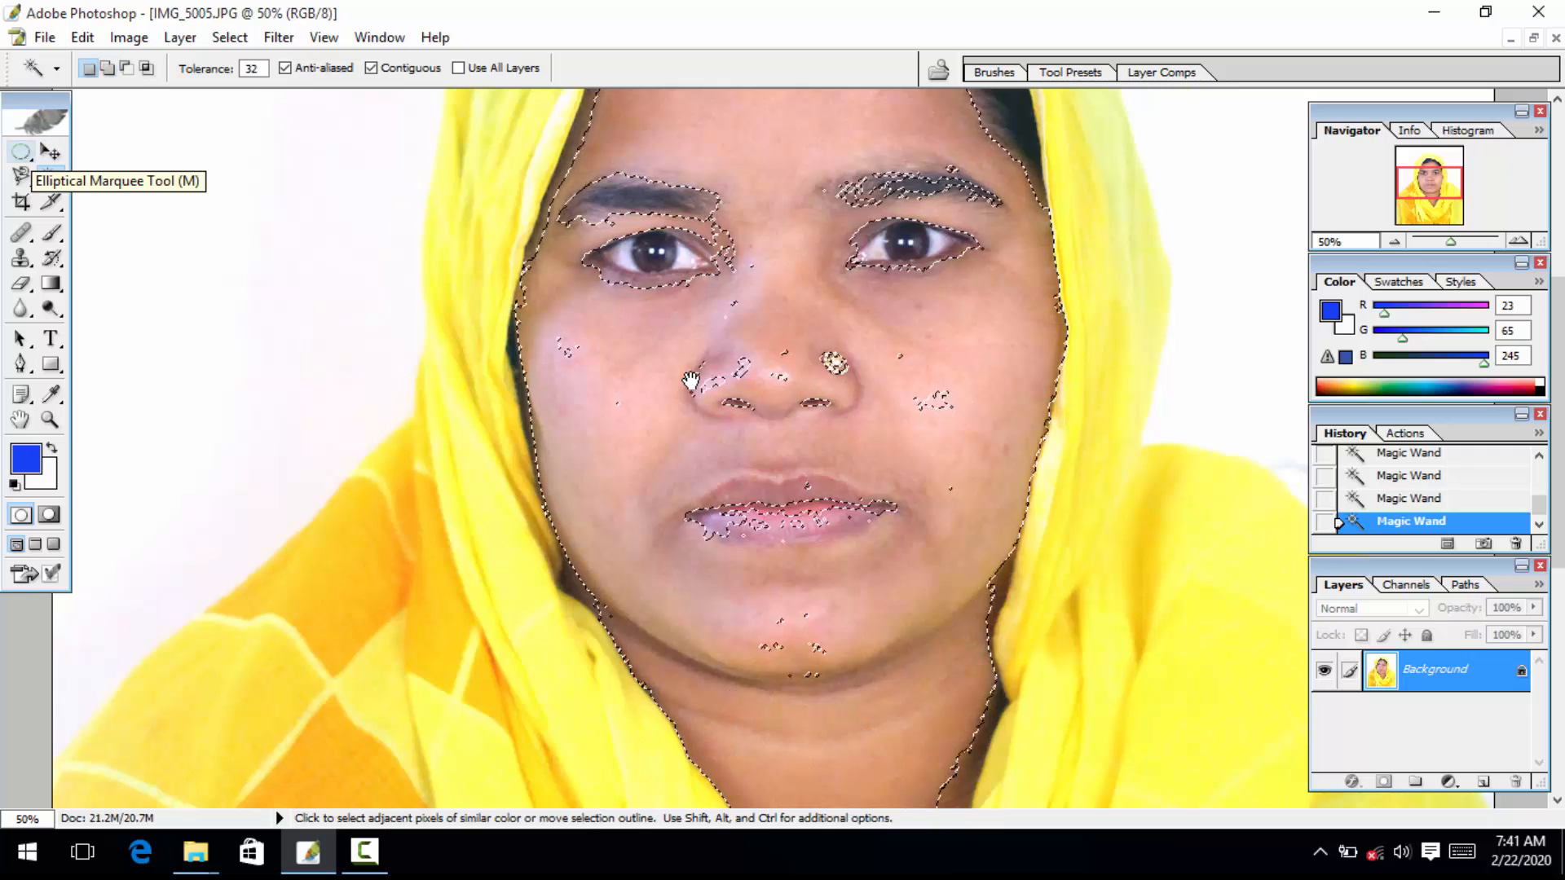
# Step: Add the gaps at the eyes, eyebrows, nose and lips to the skin selection with elliptical marquees, and extend it with the Magic Wand
pyautogui.click(20, 151)
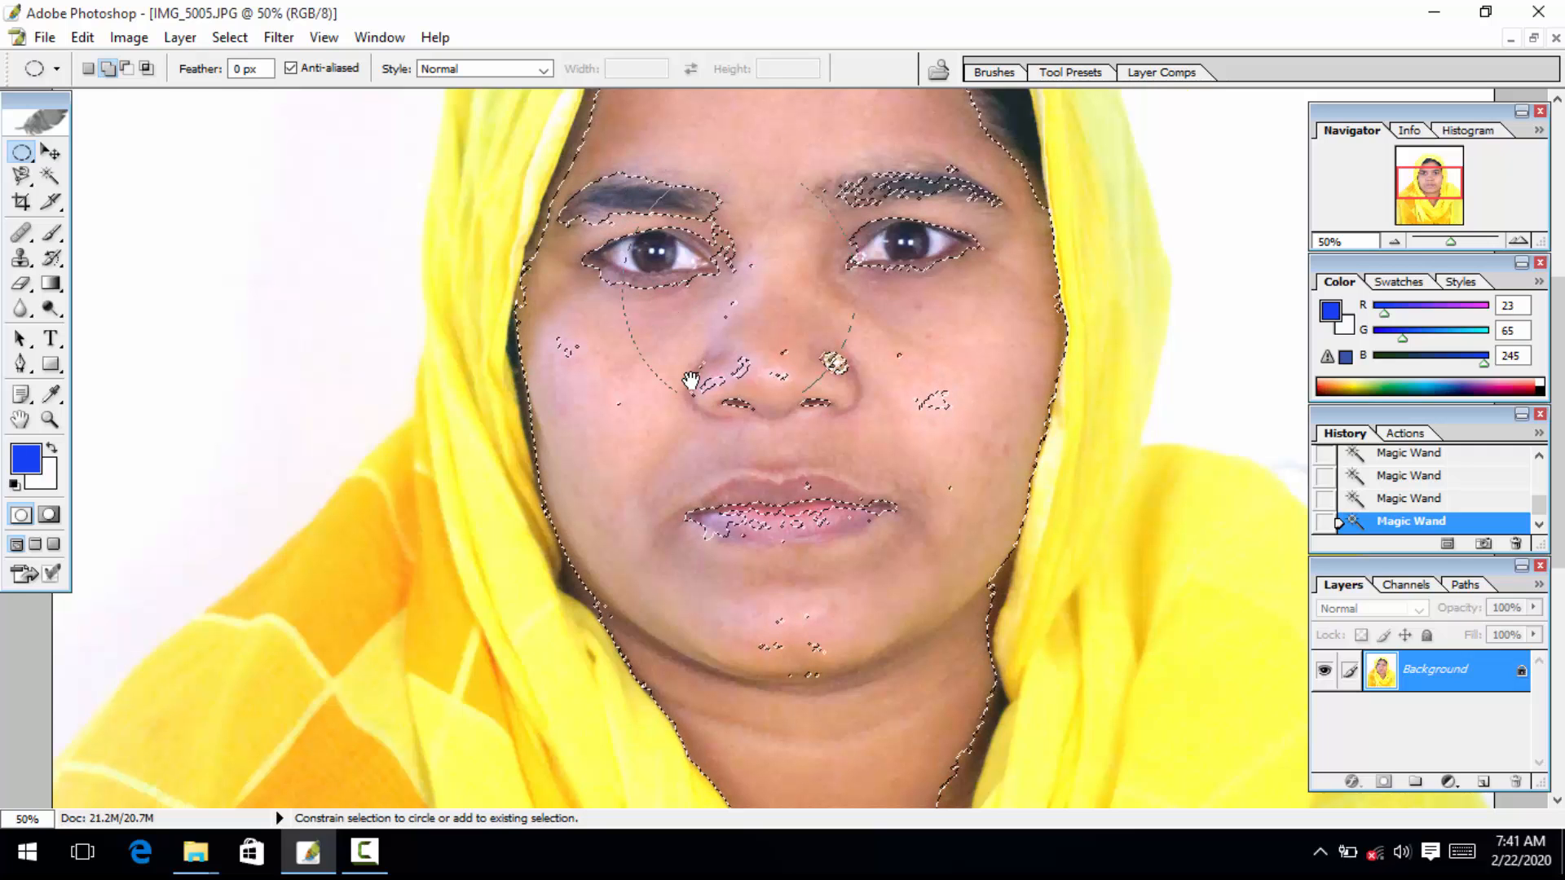
pyautogui.moveTo(691, 379); pyautogui.dragTo(691, 380)
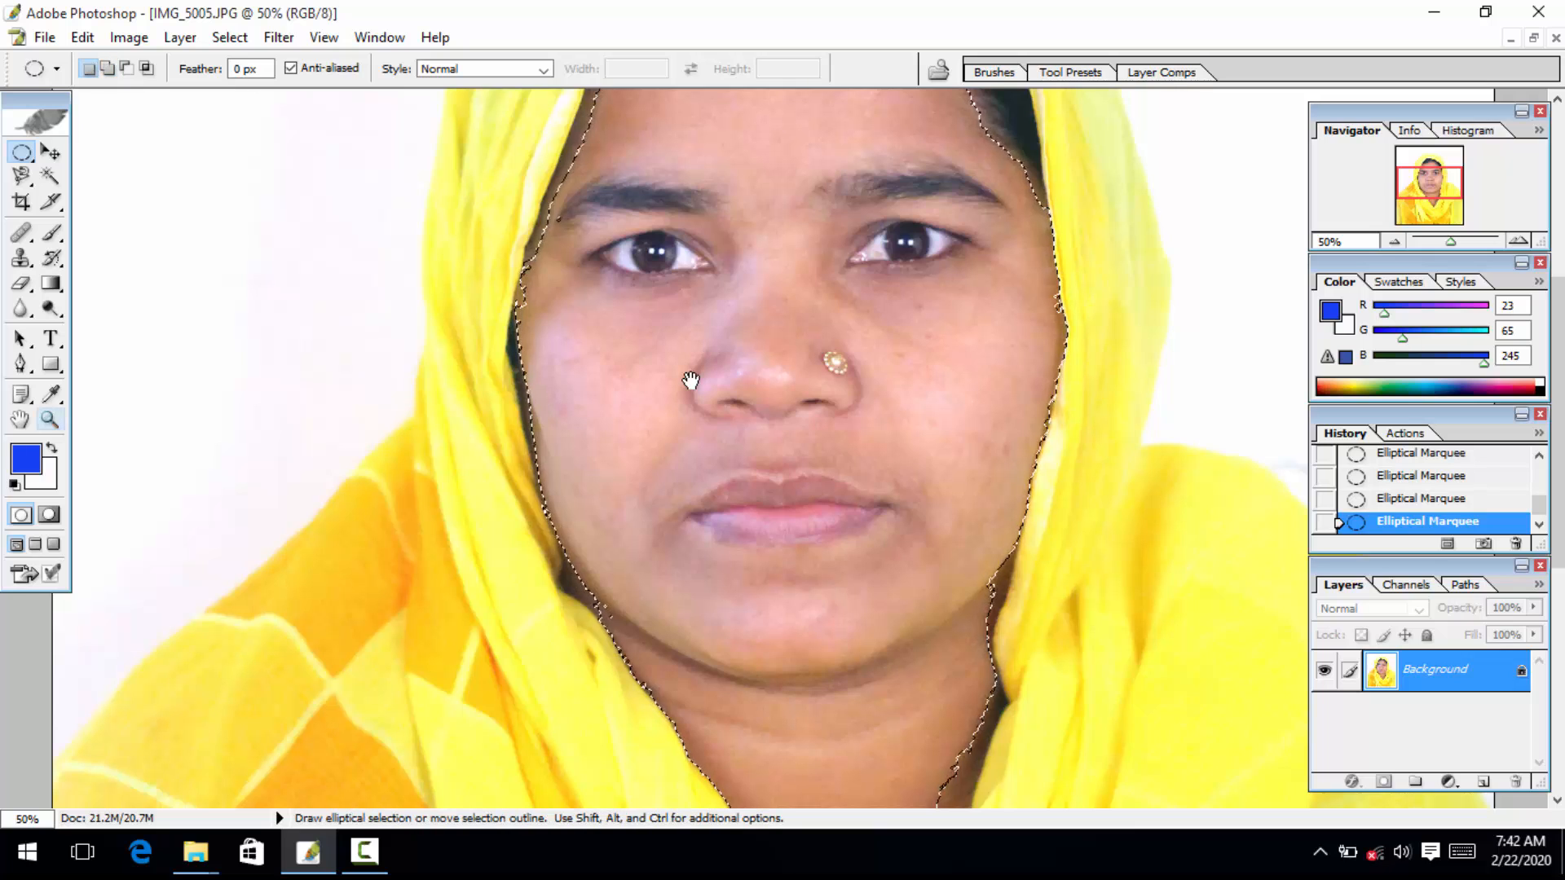
pyautogui.click(50, 420)
pyautogui.hotkey('ctrl', '-')
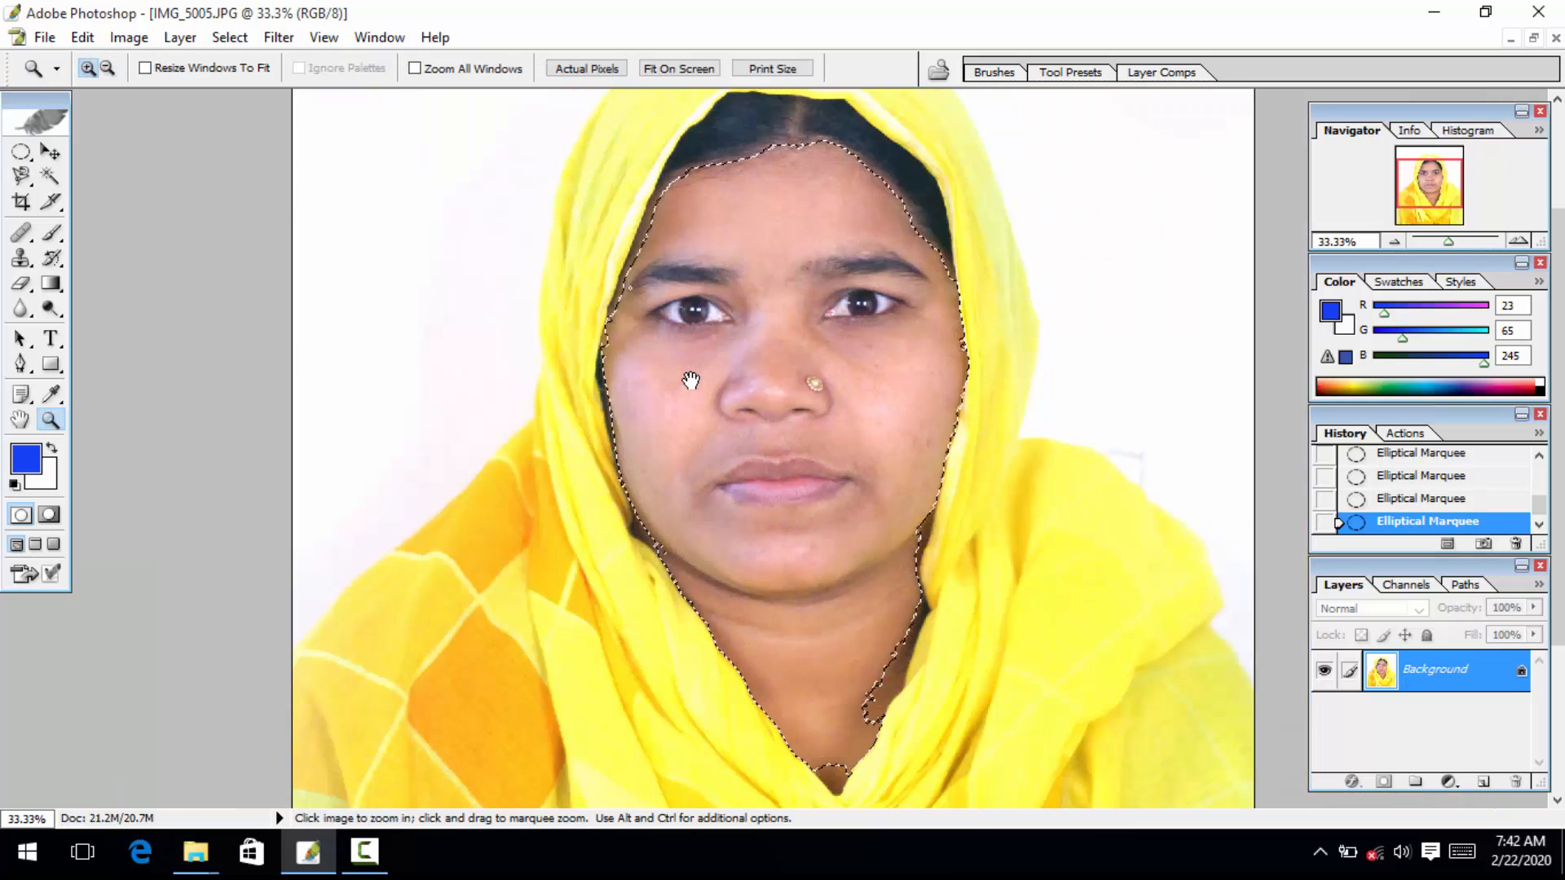
pyautogui.press('w')
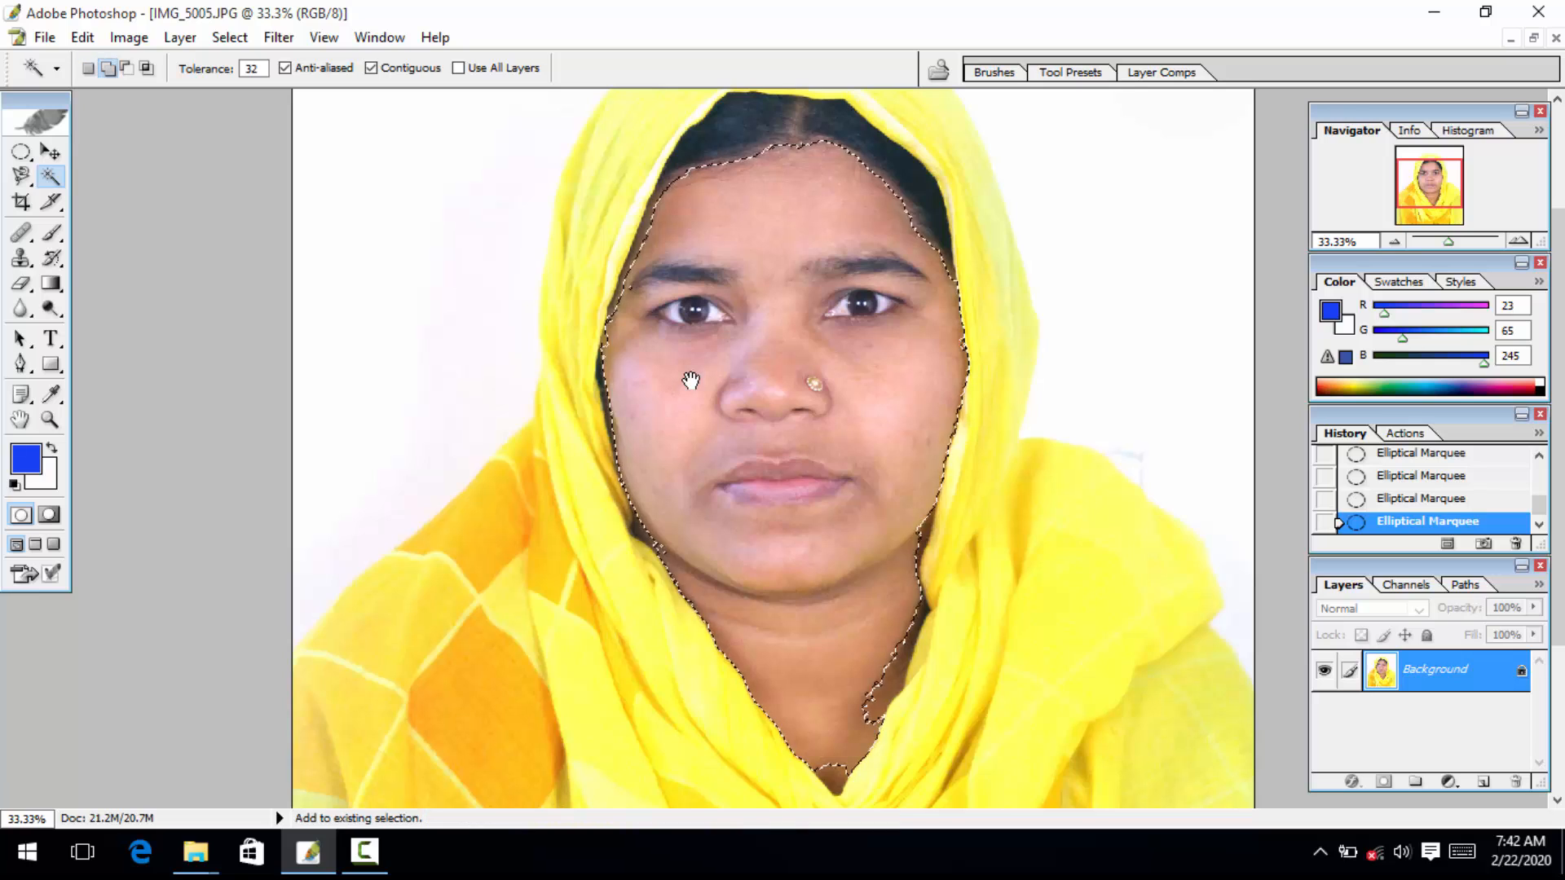
pyautogui.click(691, 381)
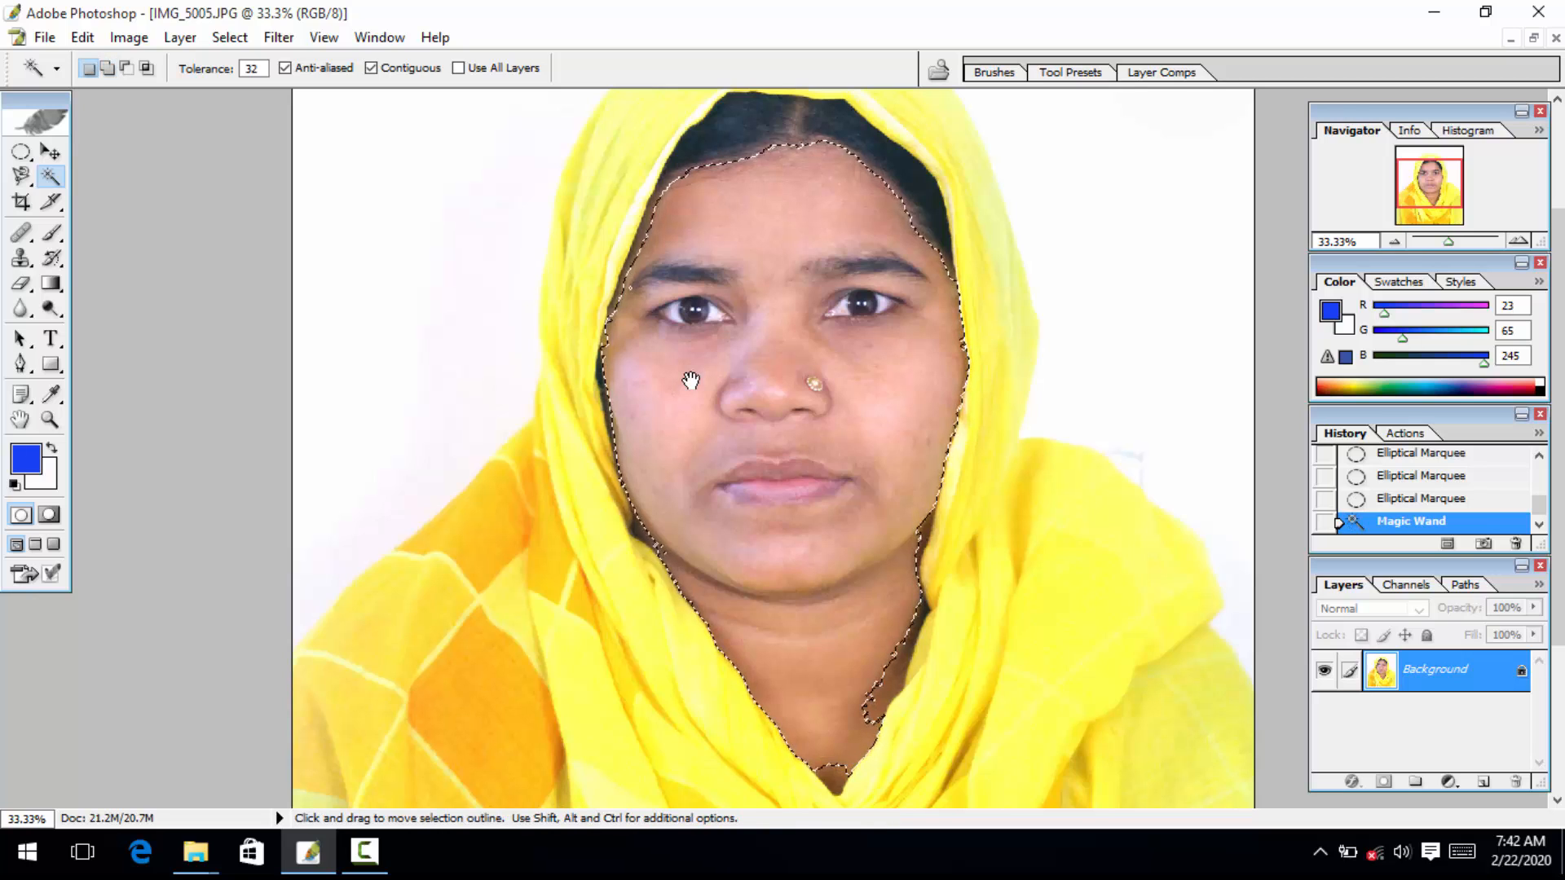
# Step: Add the remaining unselected neck skin beside the scarf to the face selection with the Magic Wand
pyautogui.keyDown('shift'); pyautogui.click(691, 380); pyautogui.keyUp('shift')
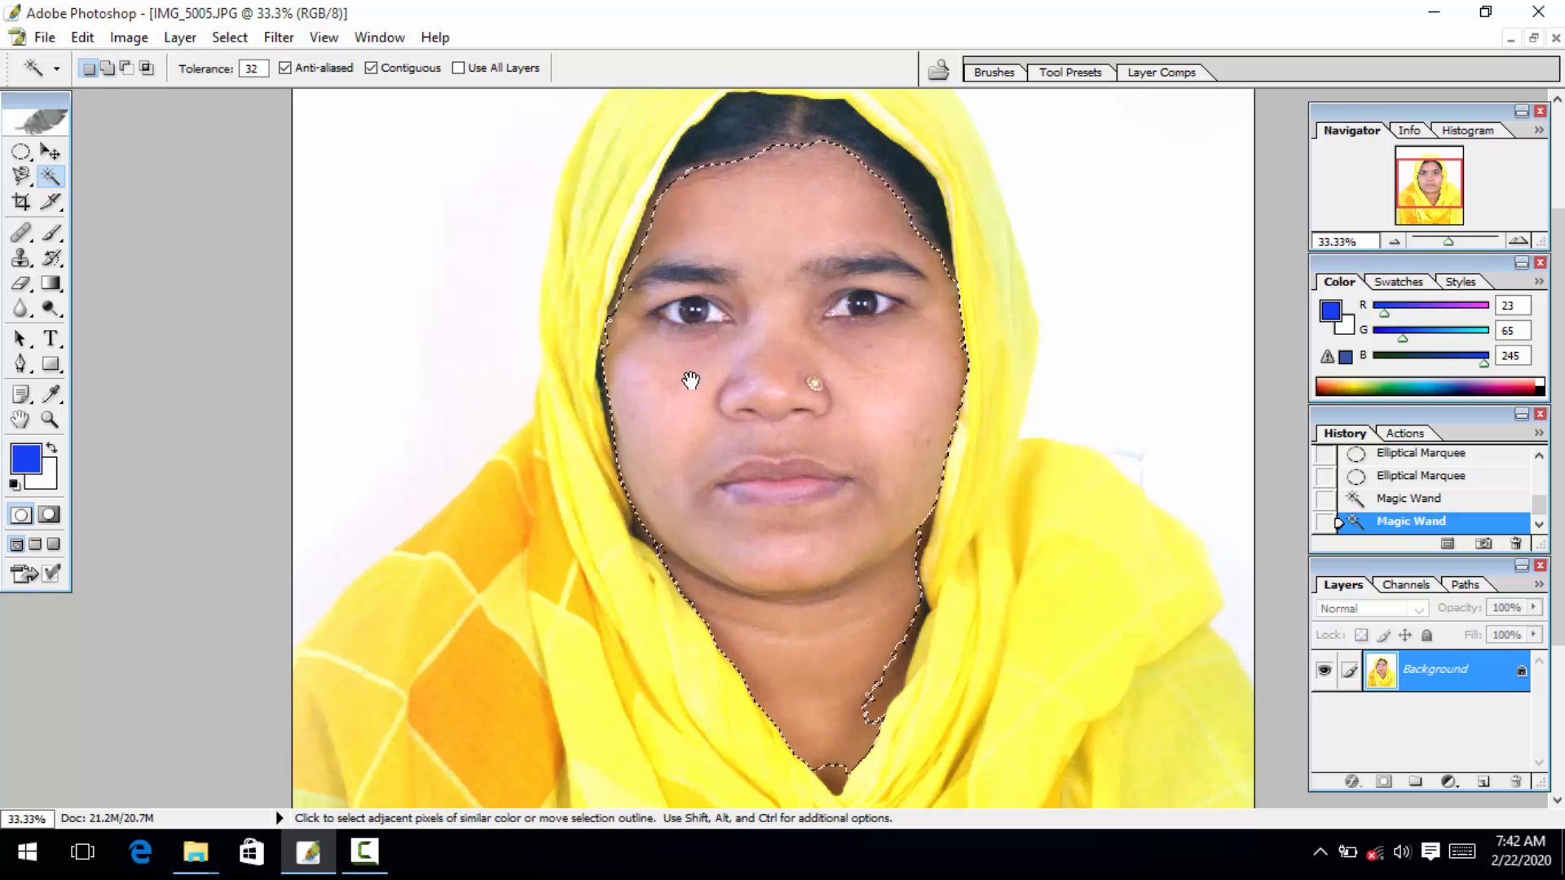
pyautogui.keyDown('shift'); pyautogui.click(691, 380); pyautogui.keyUp('shift')
pyautogui.keyDown('shift'); pyautogui.click(691, 380); pyautogui.keyUp('shift')
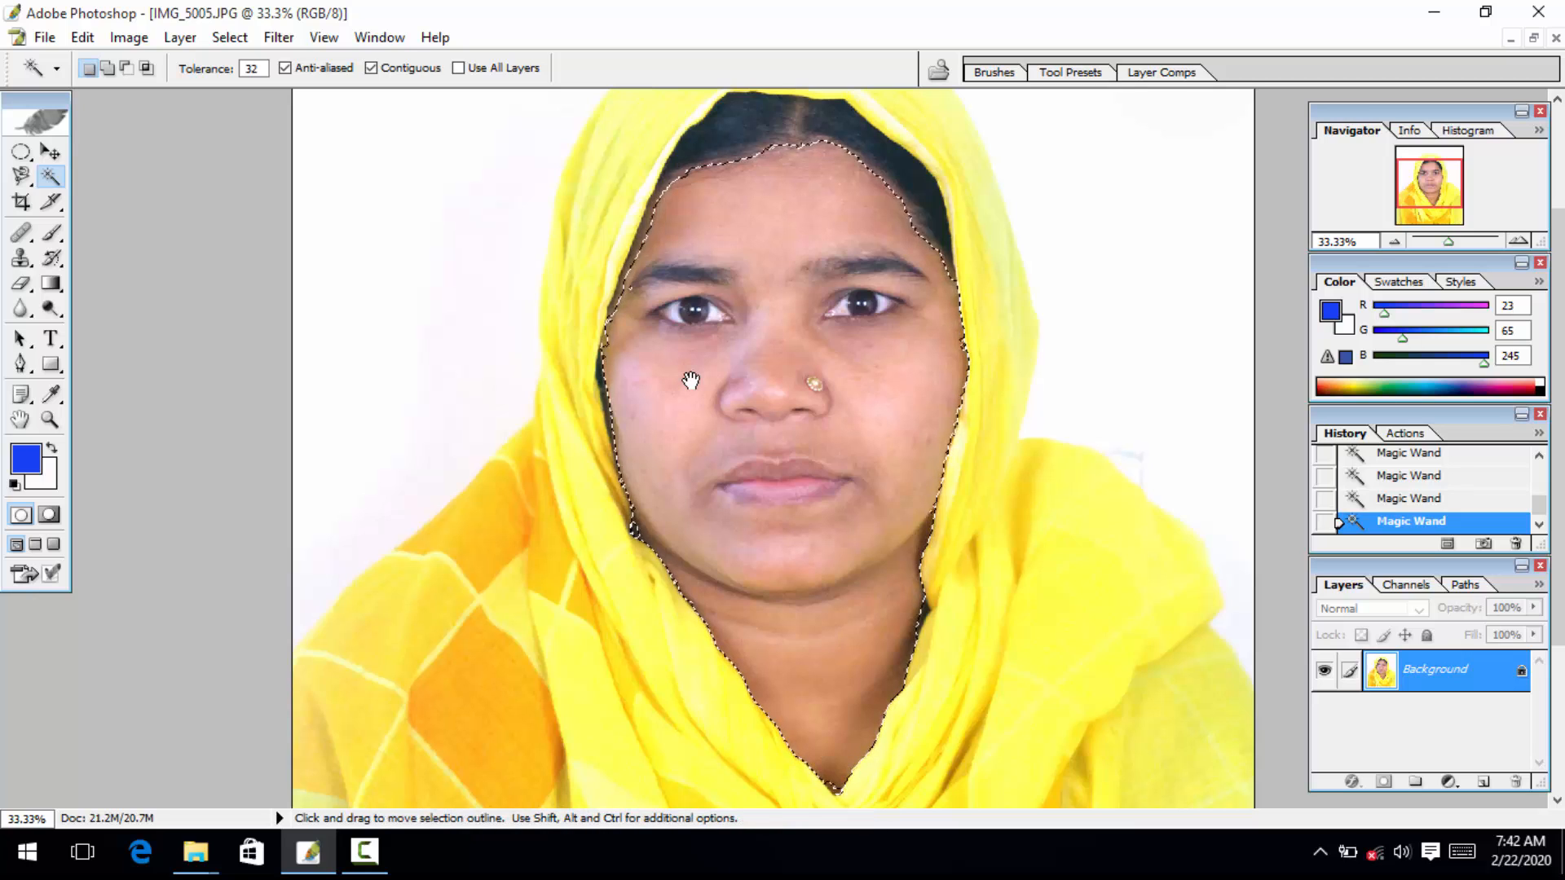
# Step: Feather the skin selection by 1.3 pixels and paste a copy of the selected skin onto a new layer
pyautogui.hotkey('ctrl', 'alt', 'd')
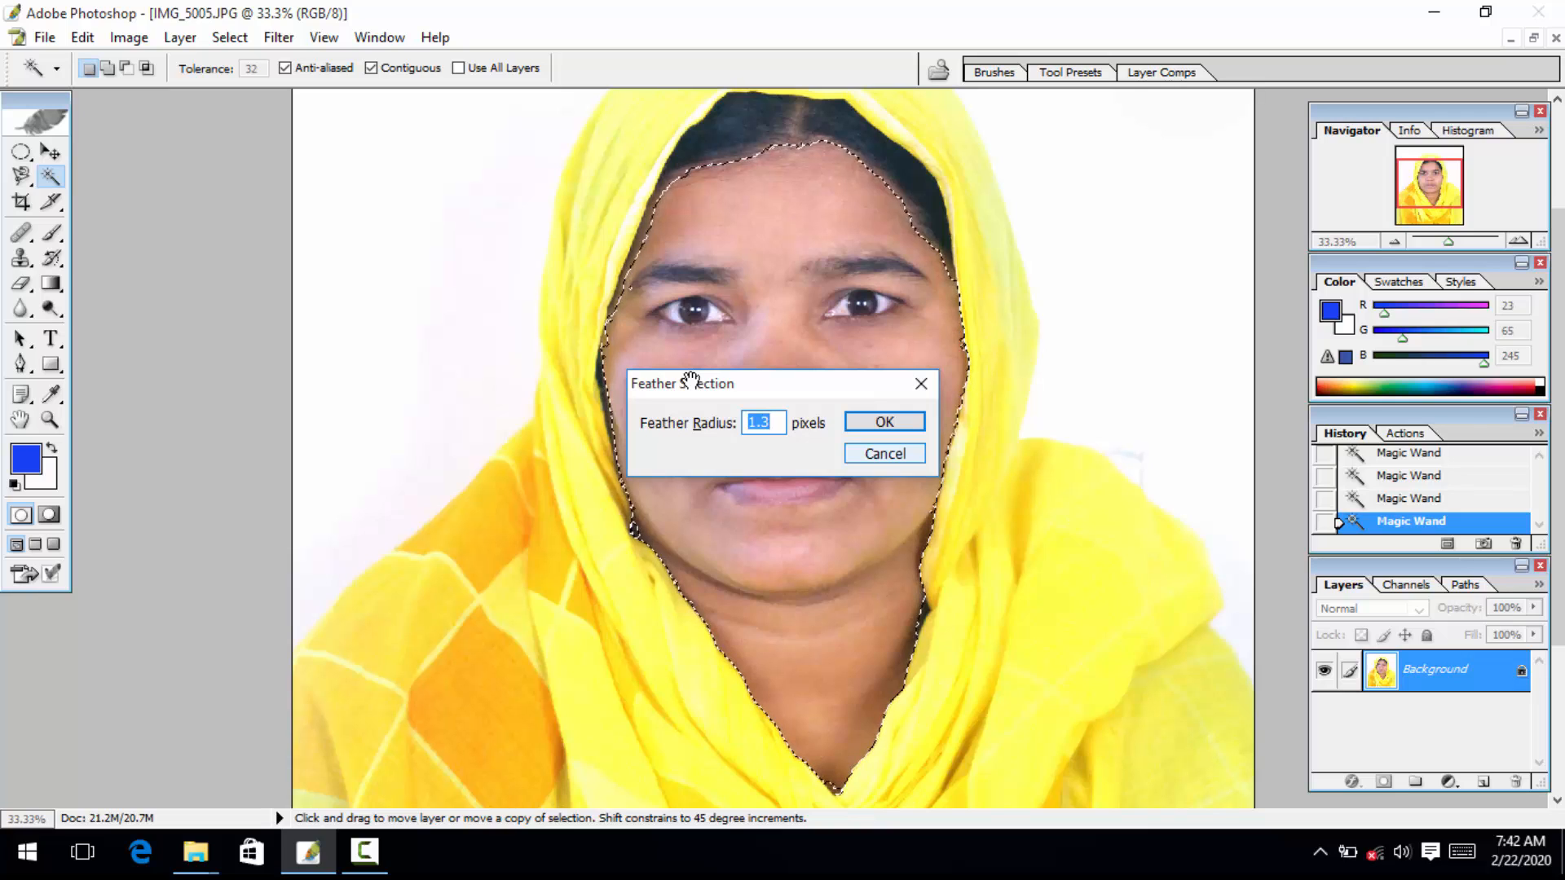
pyautogui.press('Return')
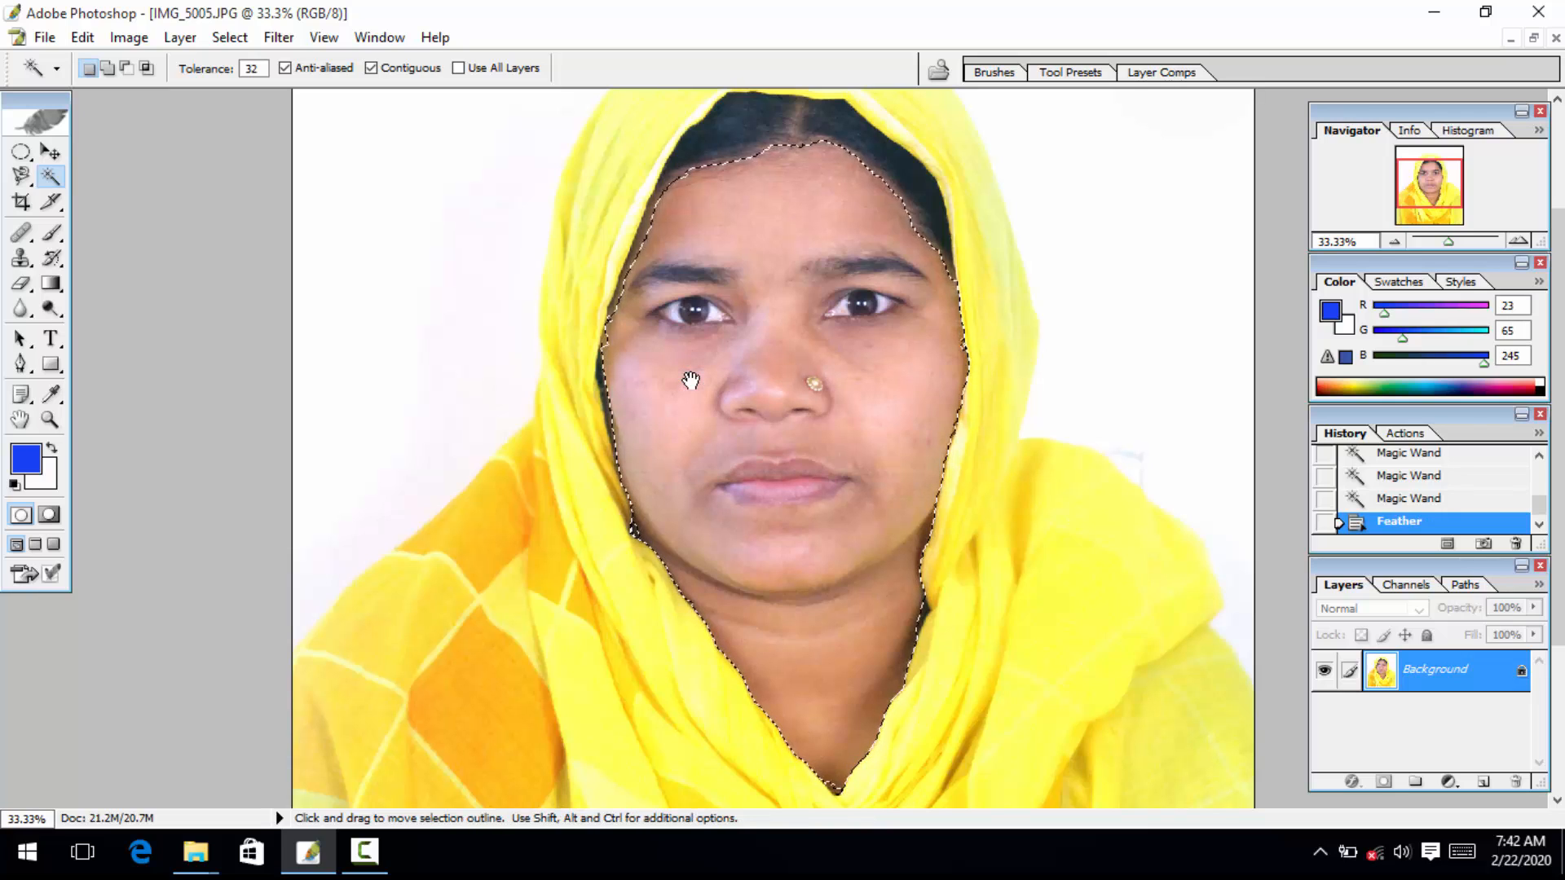
pyautogui.hotkey('ctrl', 'c')
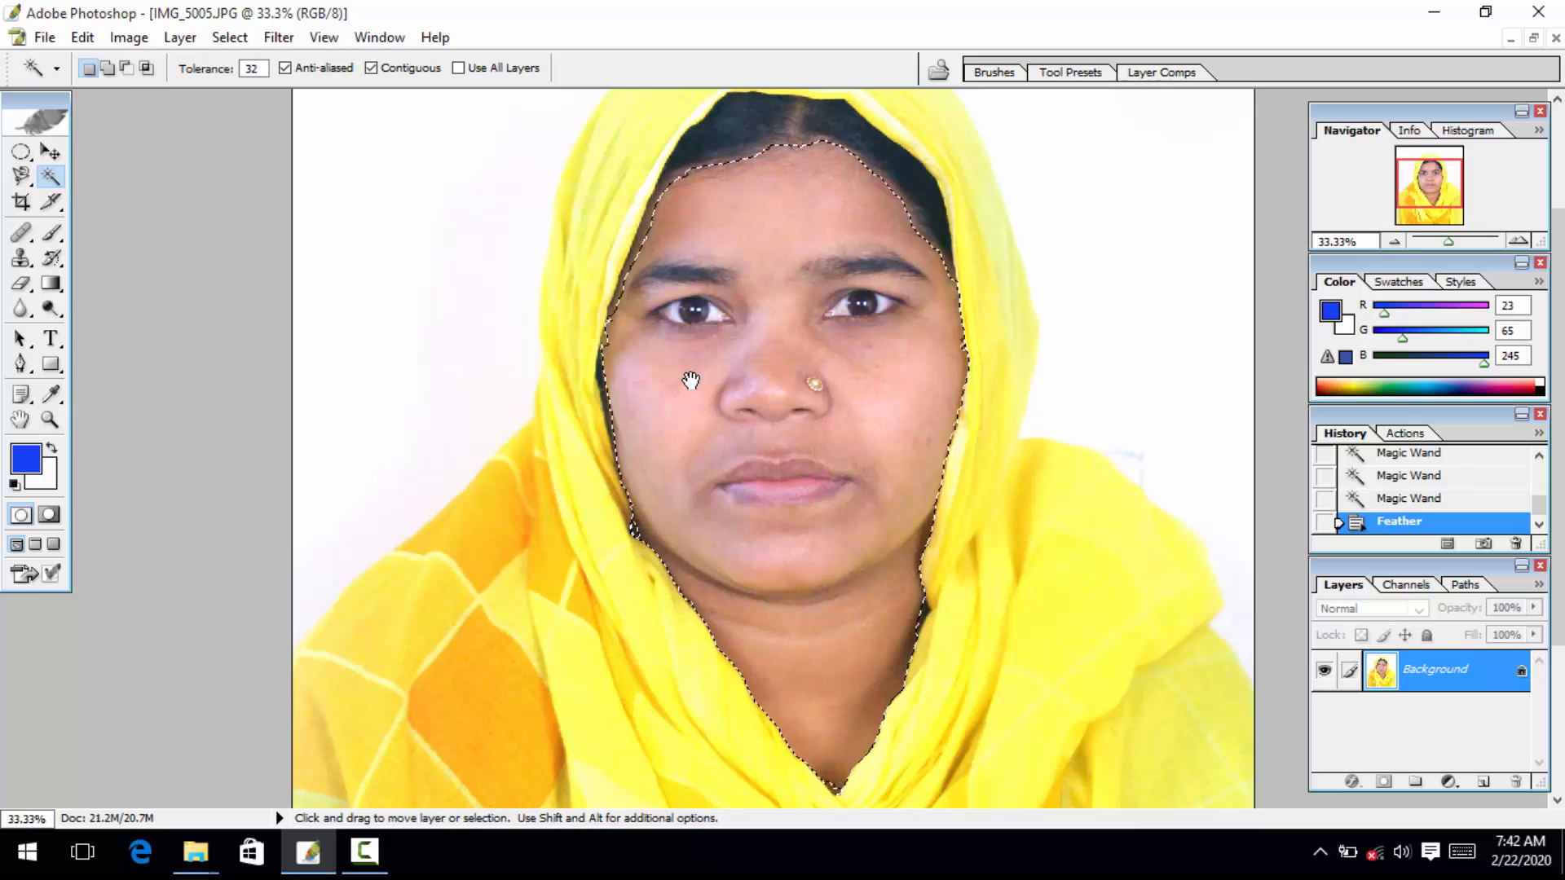
pyautogui.hotkey('ctrl', 'v')
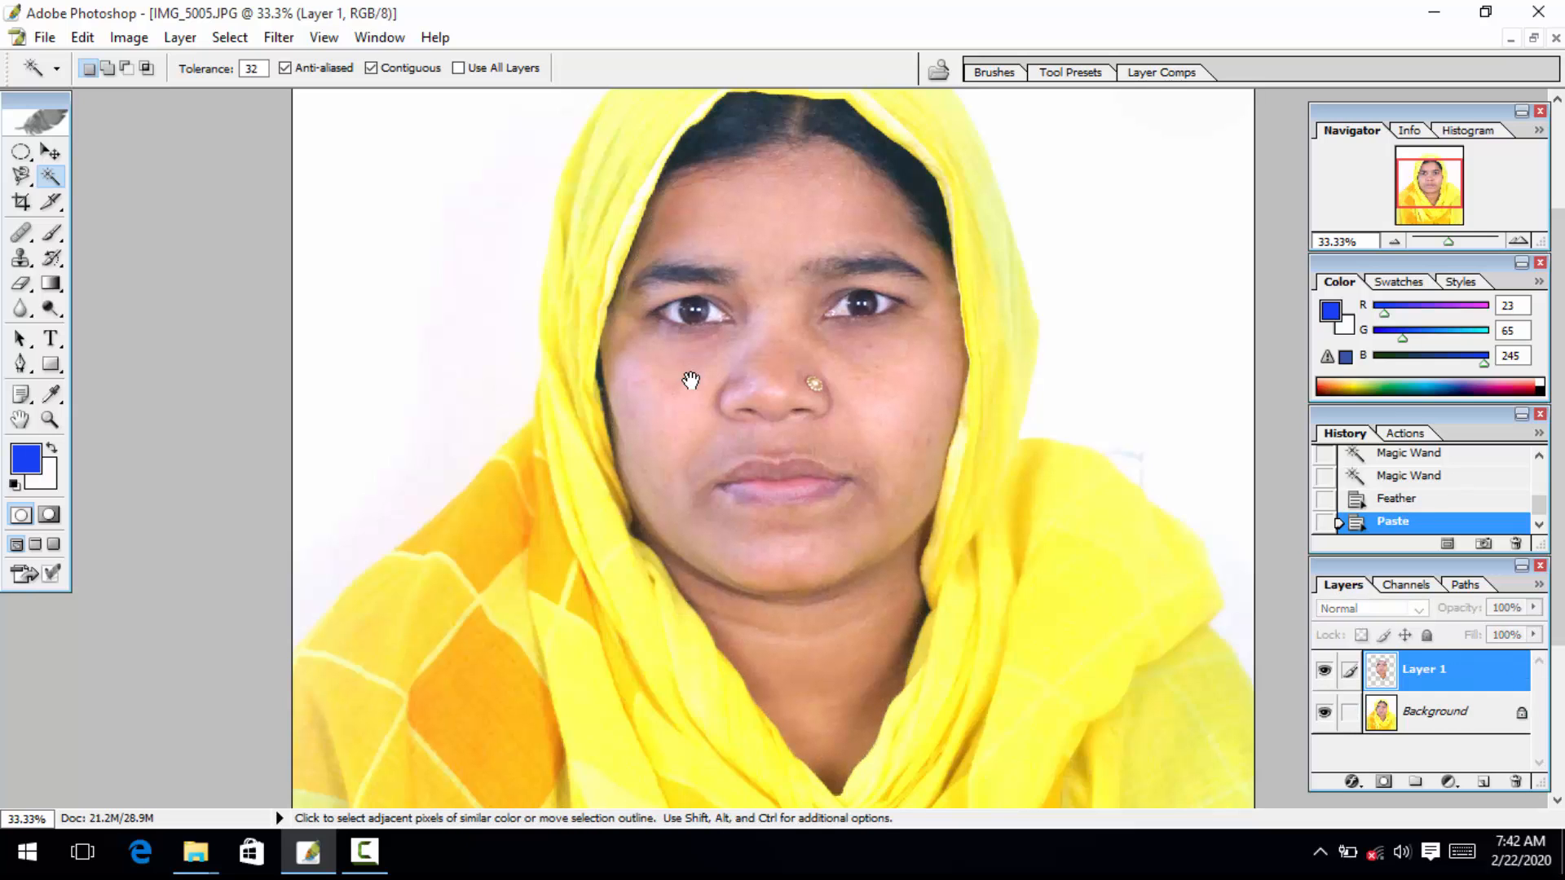
pyautogui.click(1324, 712)
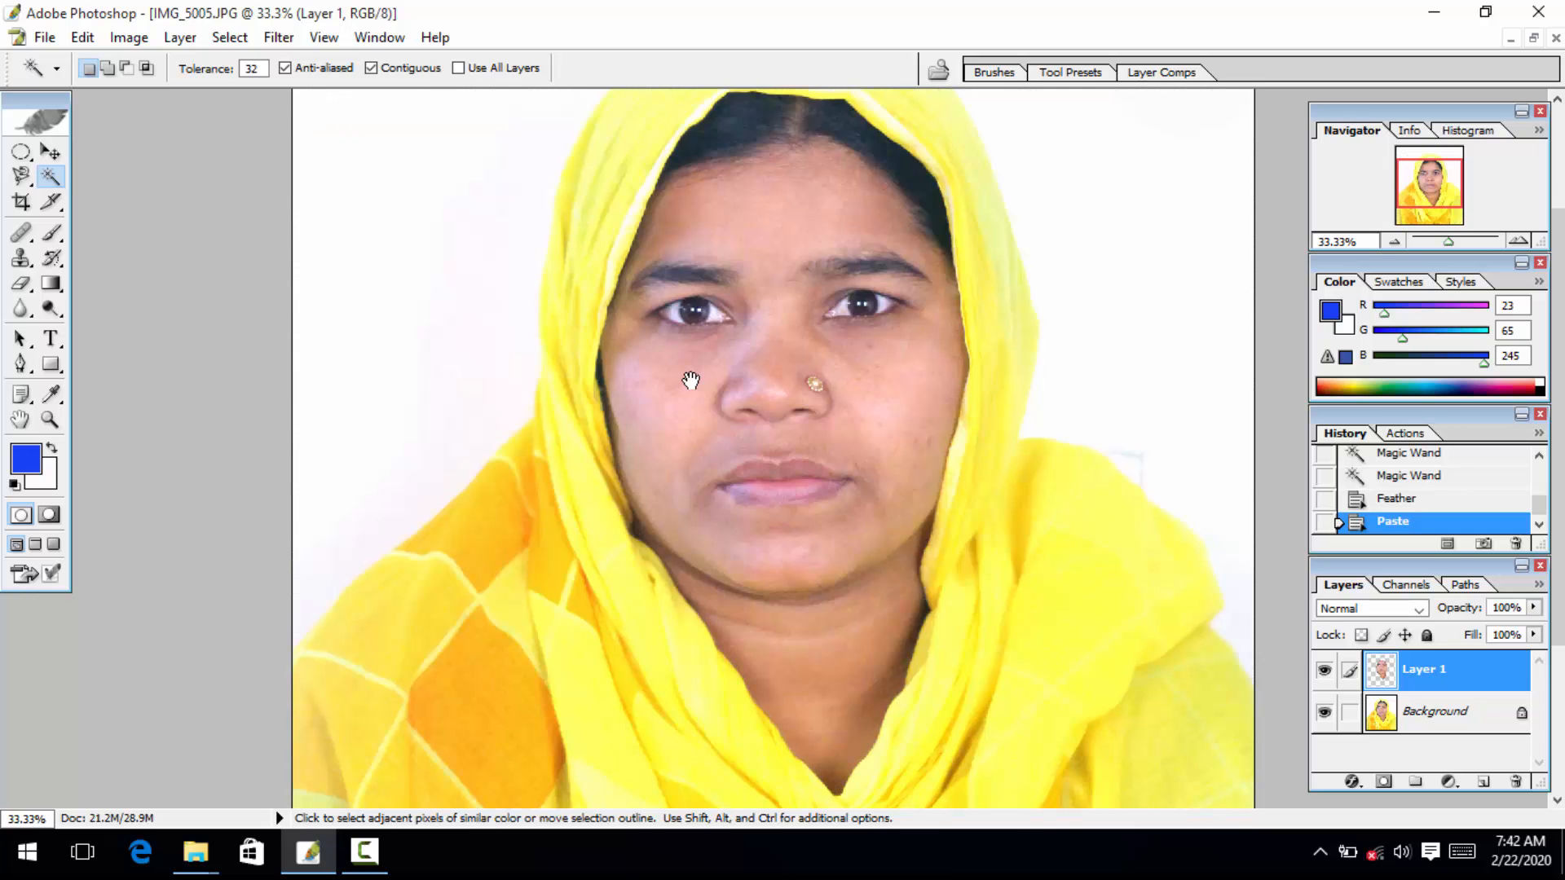
# Step: Start a Selective Color adjustment on the pasted skin layer and set the Reds to Cyan -34% and Black -20%
pyautogui.press('z')
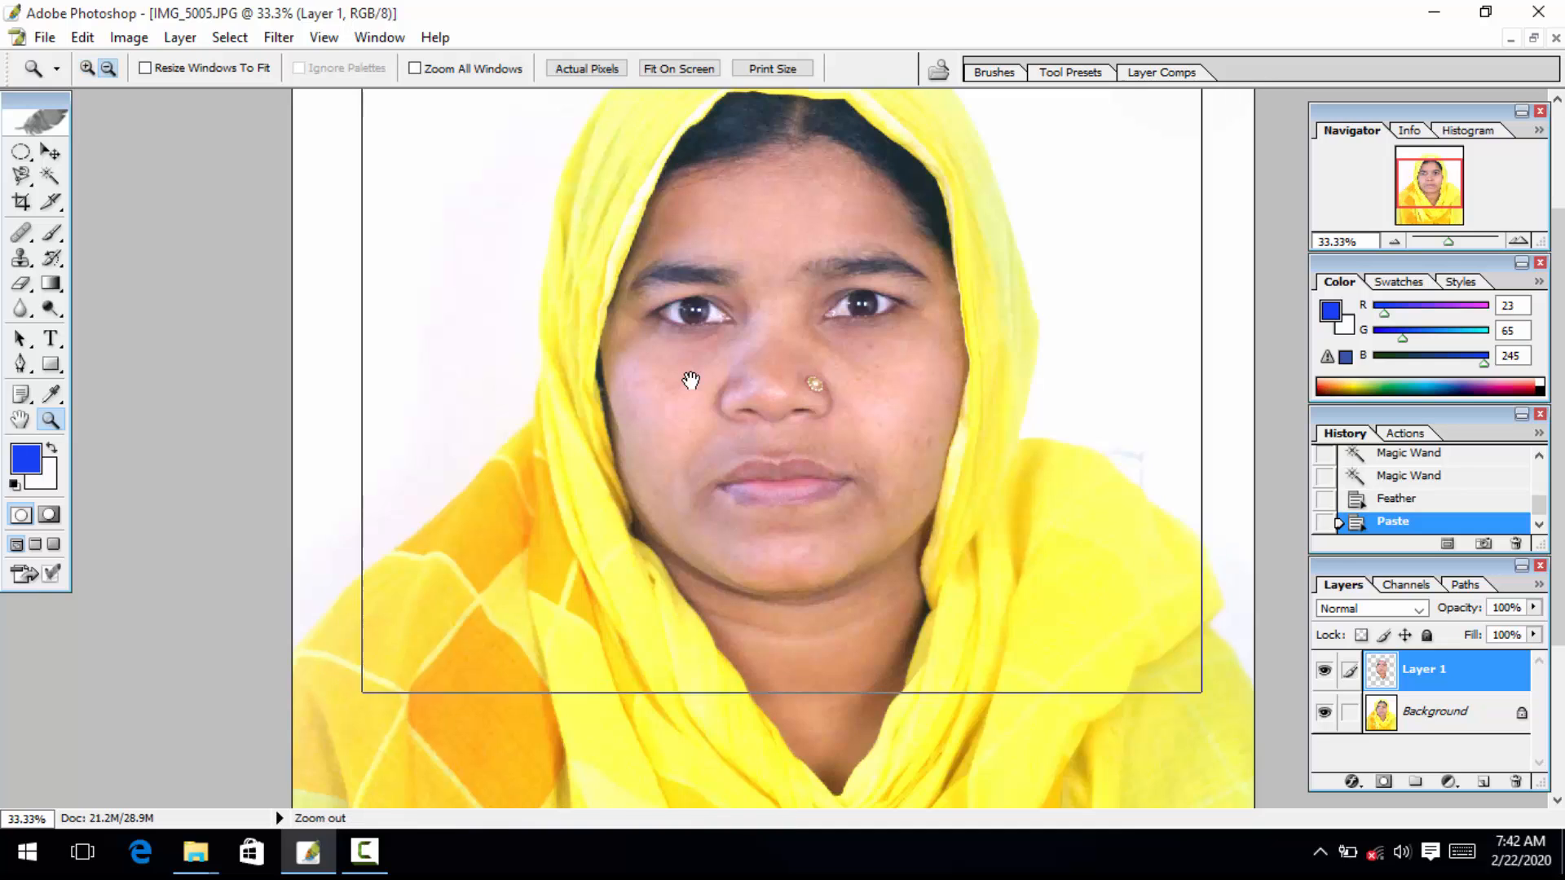
pyautogui.keyDown('alt'); pyautogui.click(691, 381); pyautogui.keyUp('alt')
pyautogui.hotkey('ctrl', '+')
pyautogui.hotkey('ctrl', '+')
pyautogui.hotkey('ctrl', '+')
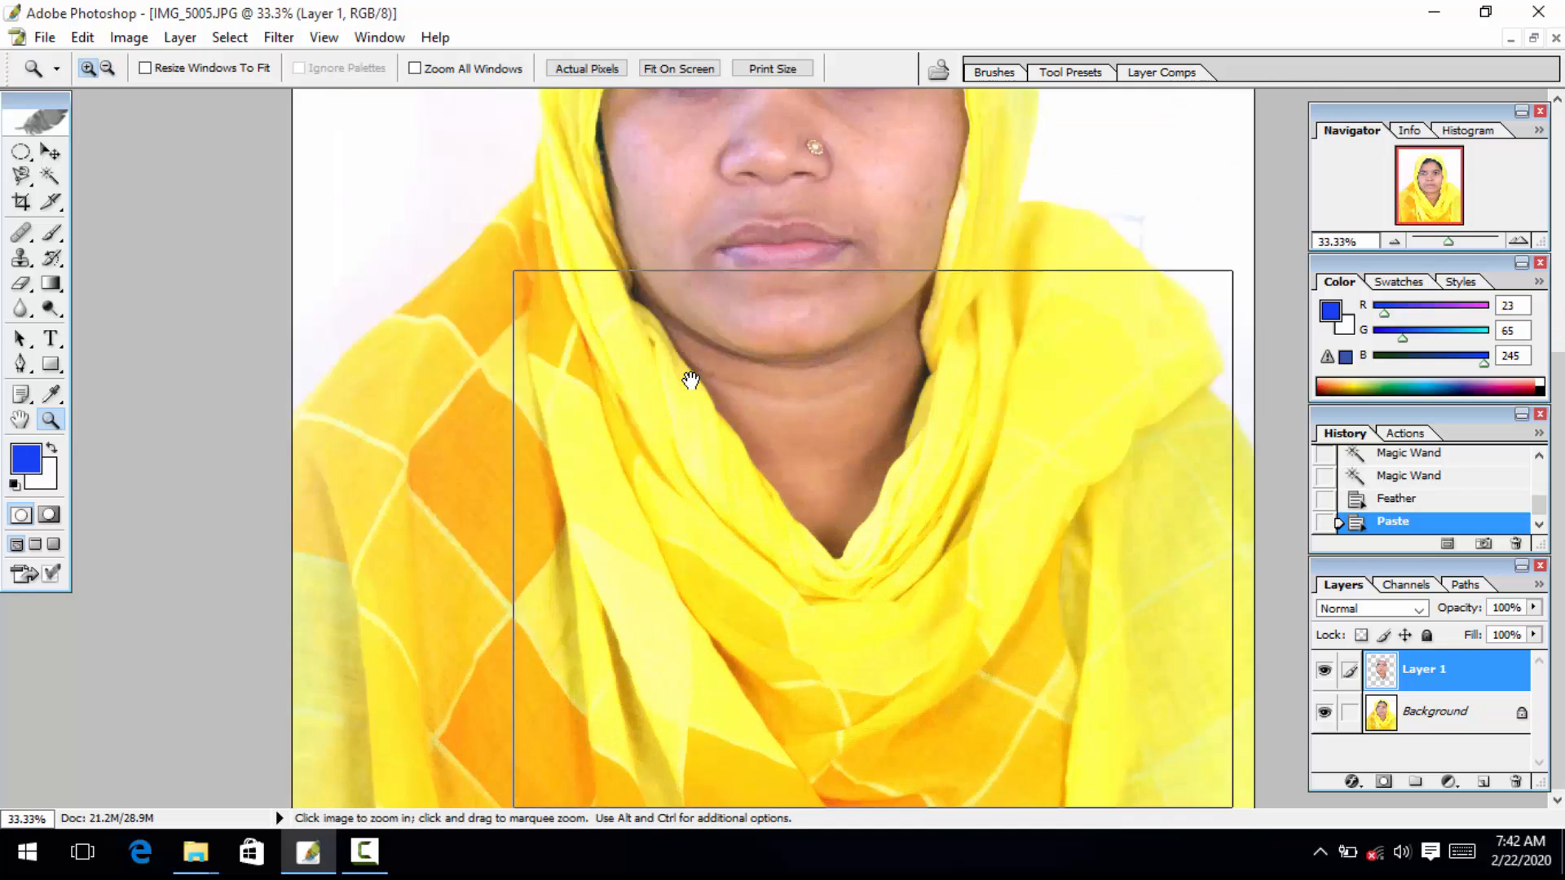
pyautogui.scroll(5, 691, 380)
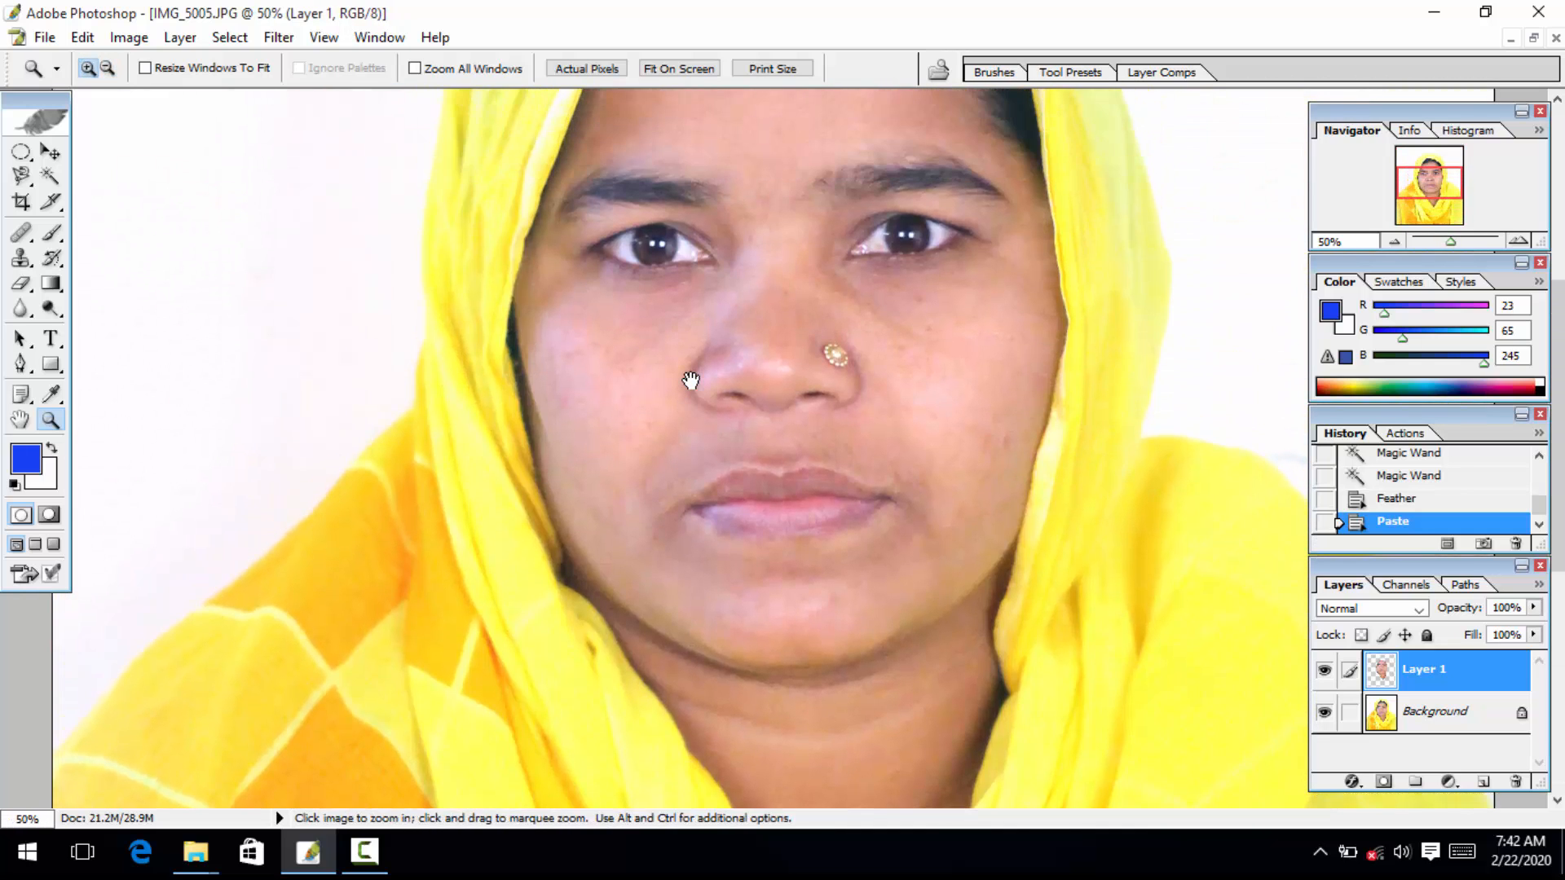
pyautogui.hotkey('alt', 'i')
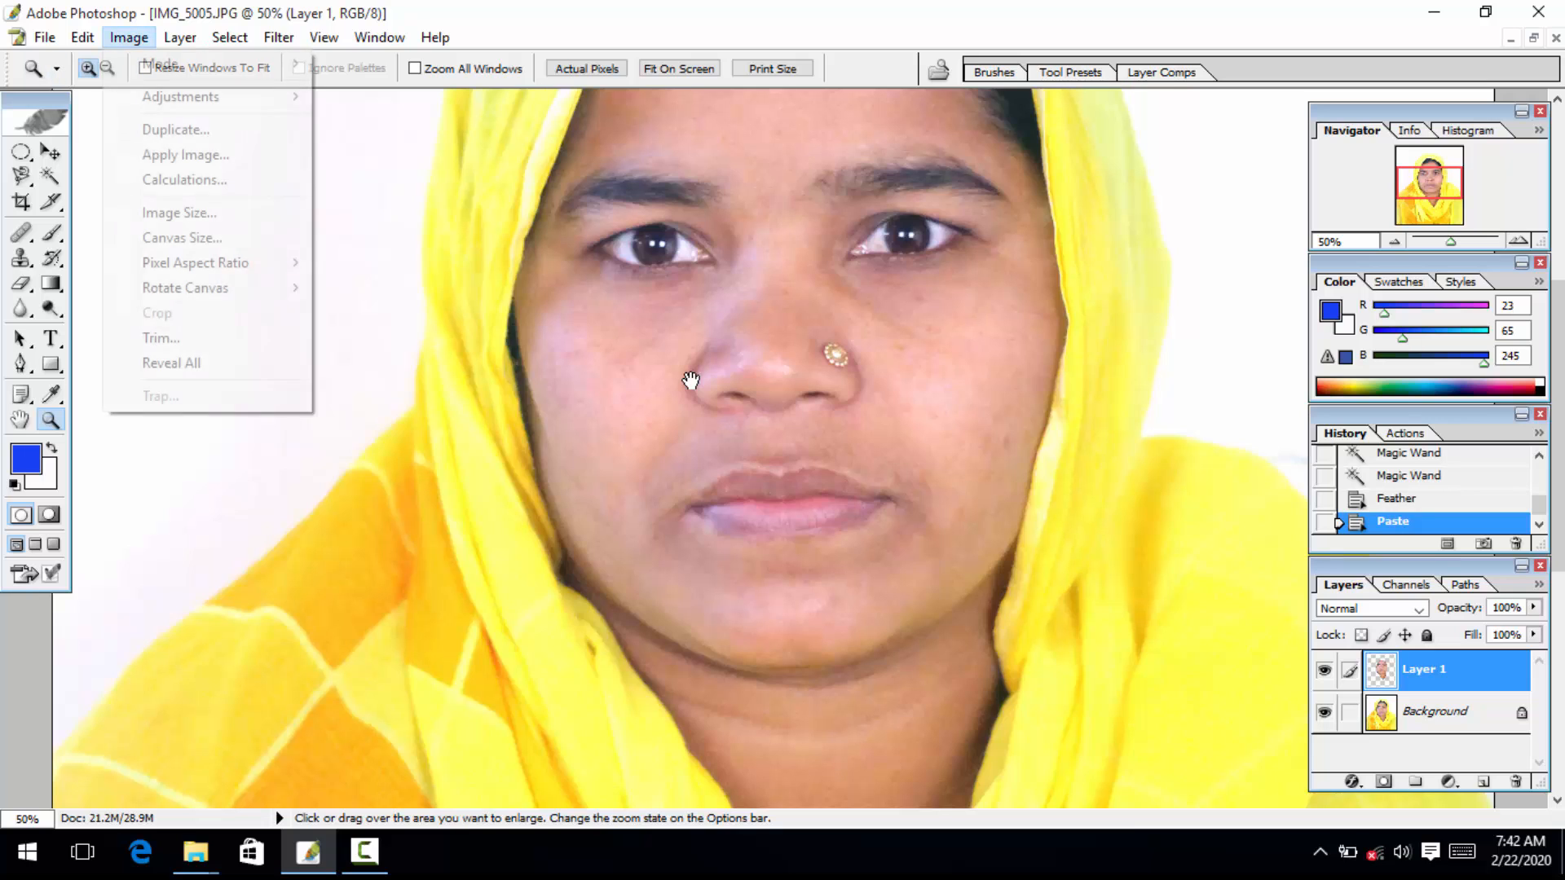
pyautogui.press('Down')
pyautogui.press('Right')
pyautogui.press('Up')
pyautogui.press('Up')
pyautogui.press('Up')
pyautogui.press('Up')
pyautogui.press('Up')
pyautogui.press('Up')
pyautogui.press('Up')
pyautogui.press('Up')
pyautogui.press('Up')
pyautogui.press('Up')
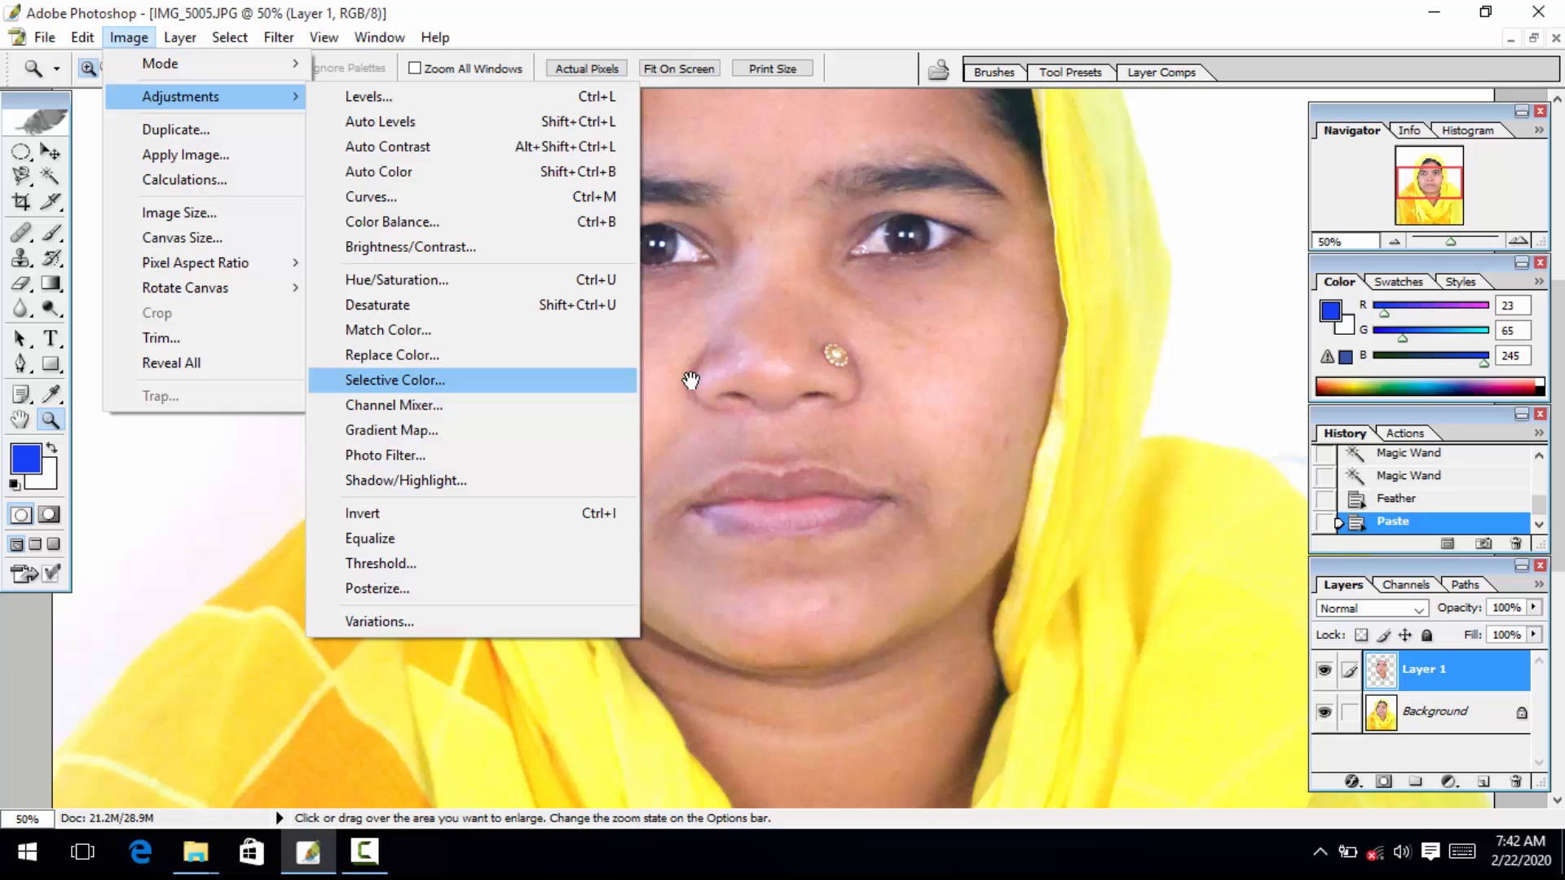
pyautogui.press('Return')
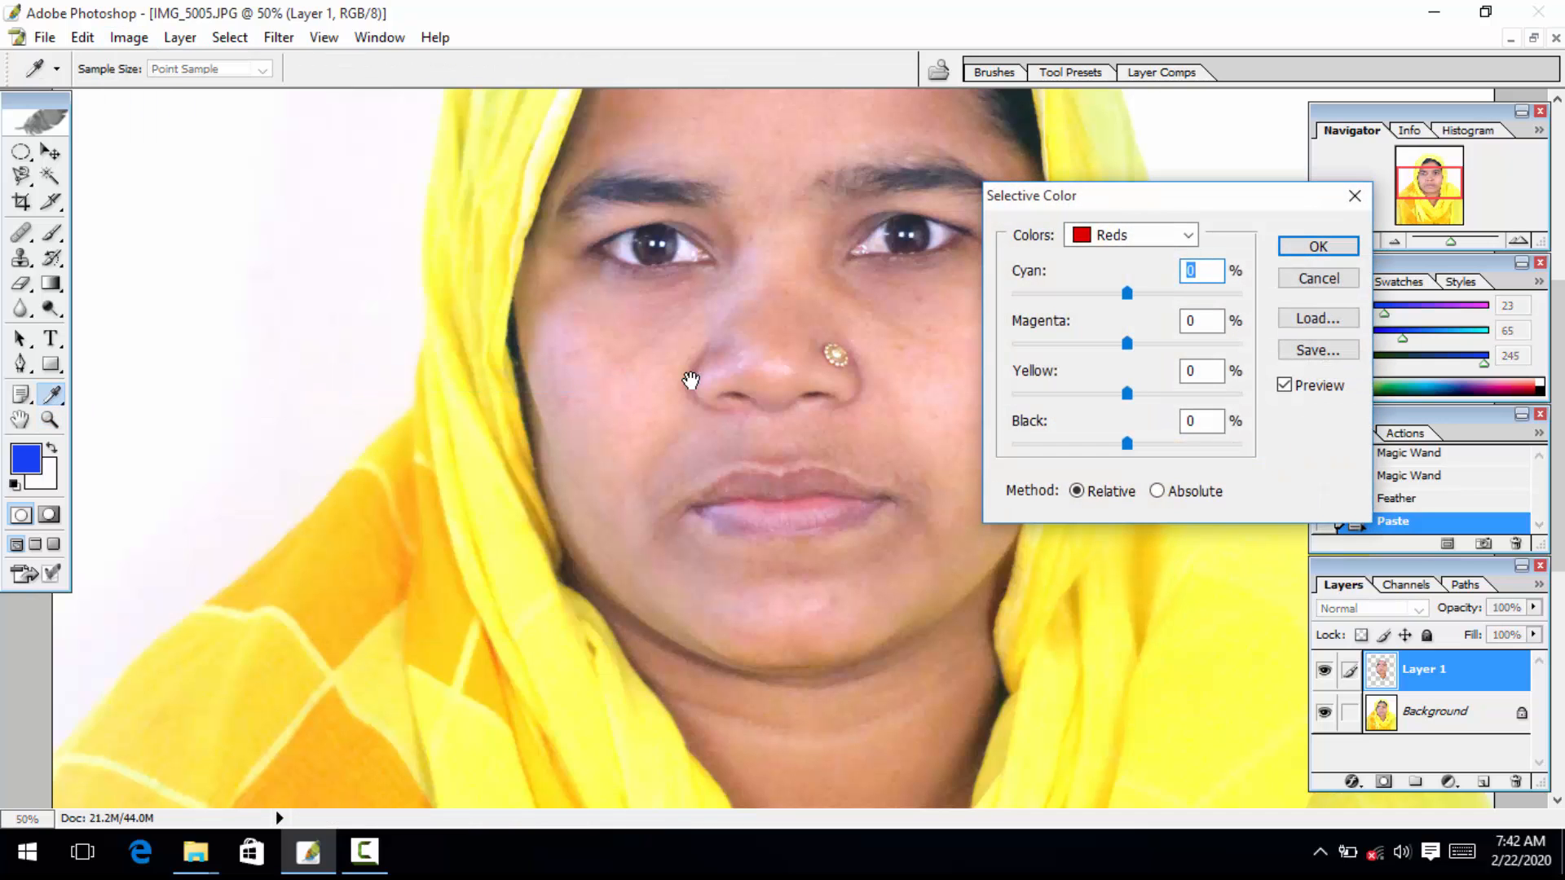
pyautogui.press('Tab')
pyautogui.press('Tab')
pyautogui.press('Tab')
pyautogui.write('-12')
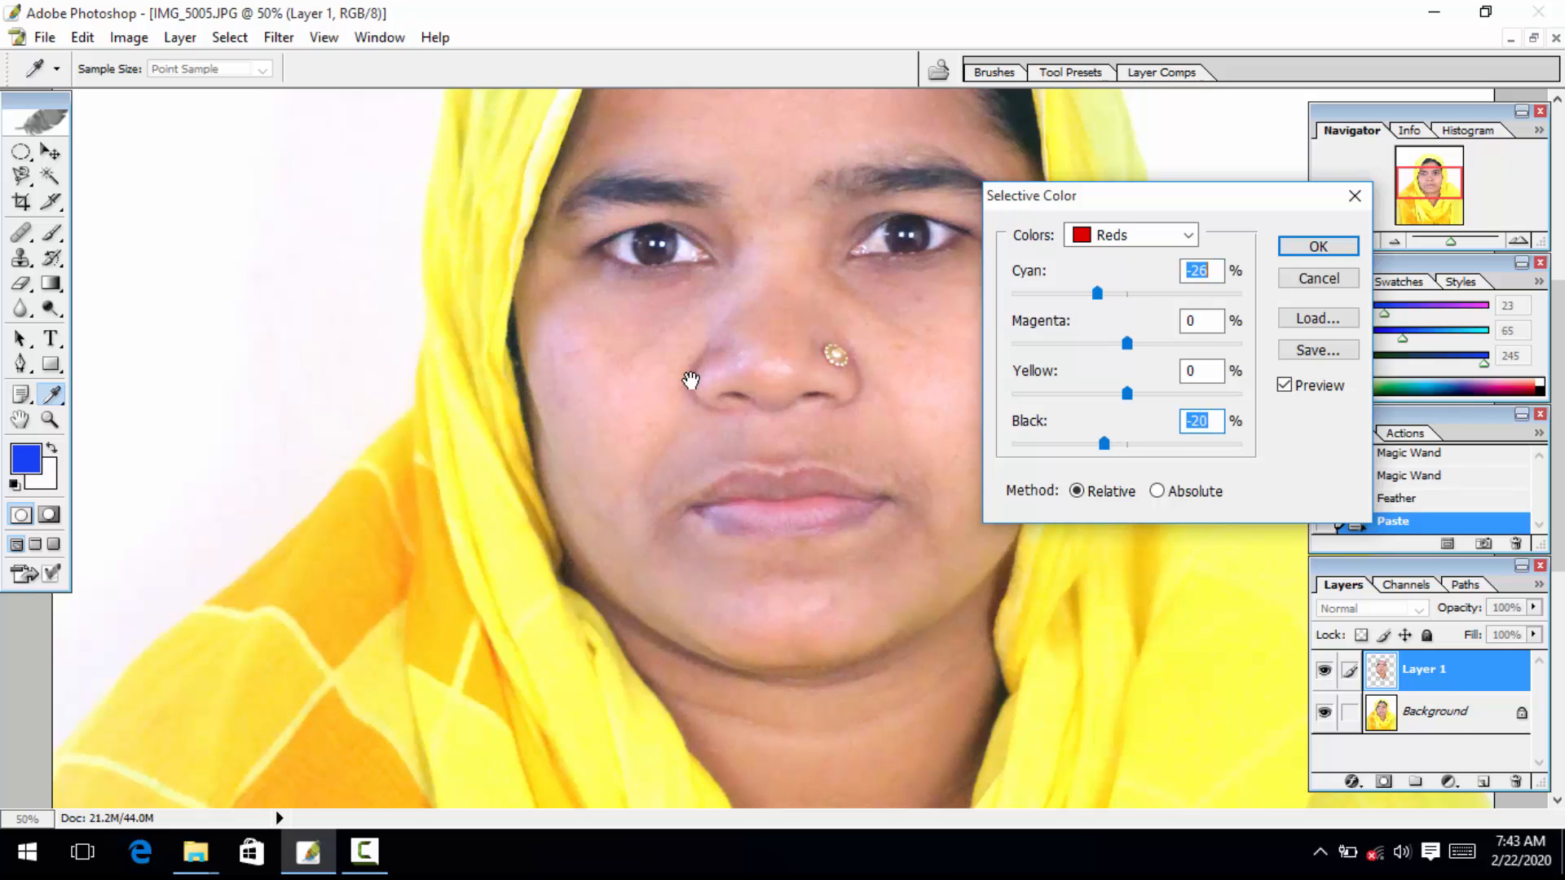
pyautogui.press('Down')
pyautogui.press('Down')
pyautogui.press('Down')
pyautogui.press('Down')
pyautogui.press('Down')
pyautogui.press('Down')
pyautogui.press('Down')
pyautogui.press('Down')
# Step: Set Magenta to -23% and Yellow to -25% for the Reds in the Selective Color adjustment
pyautogui.press('Tab')
pyautogui.press('Down')
pyautogui.press('Down')
pyautogui.press('Down')
pyautogui.press('Down')
pyautogui.press('Down')
pyautogui.press('Down')
pyautogui.press('Down')
pyautogui.press('Down')
pyautogui.press('Down')
pyautogui.press('Down')
pyautogui.press('Down')
pyautogui.press('Down')
pyautogui.press('Down')
pyautogui.press('Down')
pyautogui.press('Down')
pyautogui.press('Down')
pyautogui.press('Down')
pyautogui.press('Down')
pyautogui.press('Down')
pyautogui.press('Down')
pyautogui.press('Up')
pyautogui.press('Up')
pyautogui.press('Up')
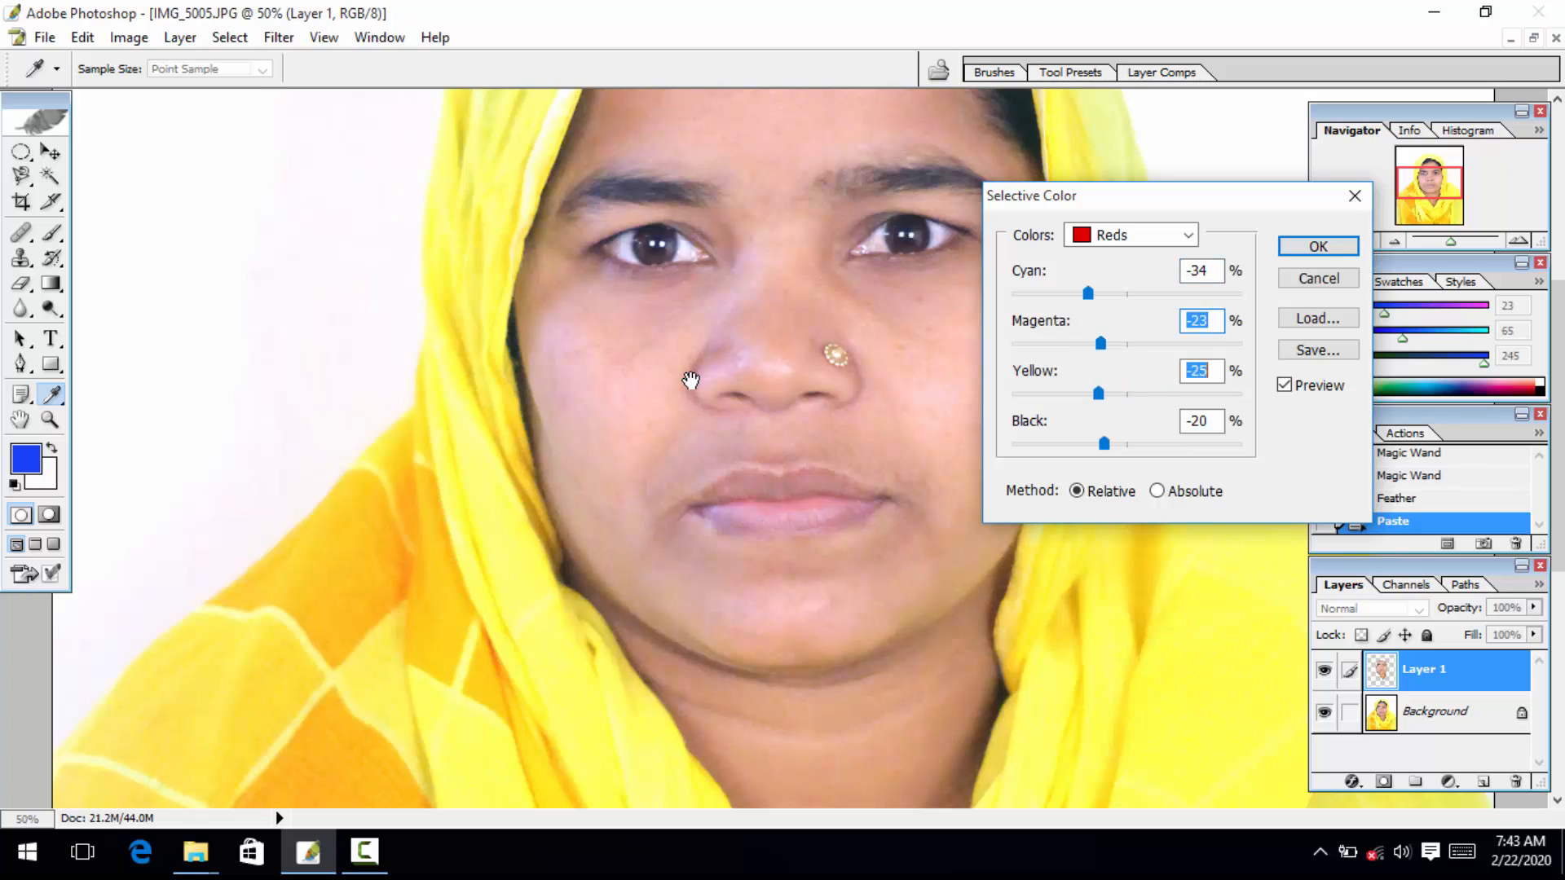
pyautogui.moveTo(1099, 394); pyautogui.dragTo(1096, 393)
# Step: Set Black to +12% for the Blacks and apply the Selective Color adjustment to the skin layer
pyautogui.click(1188, 236)
pyautogui.click(1096, 404)
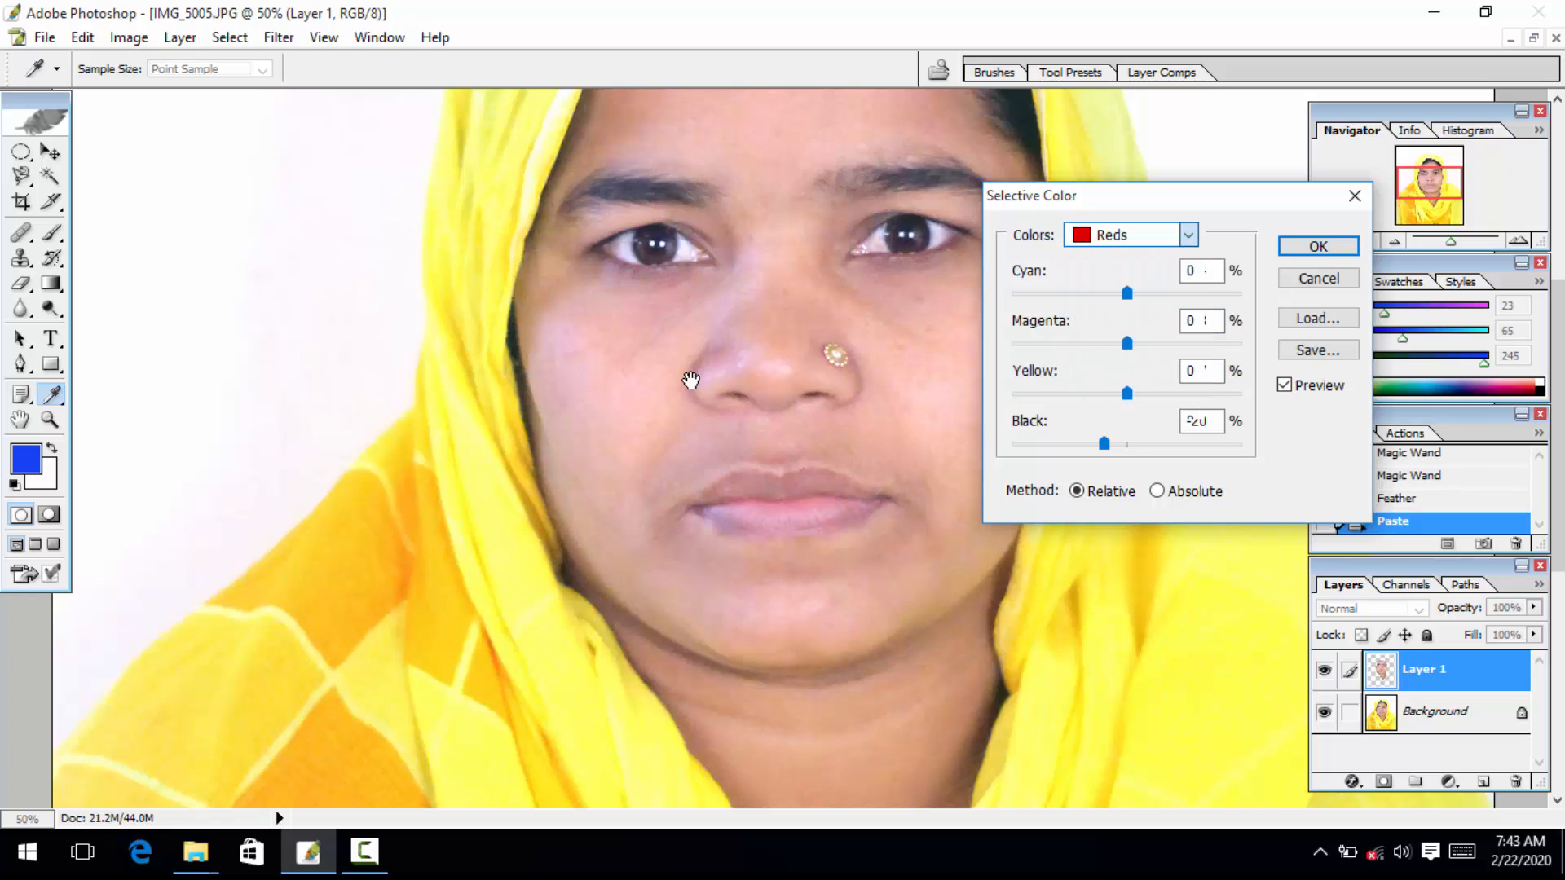
pyautogui.press('Tab')
pyautogui.press('Tab')
pyautogui.press('Tab')
pyautogui.press('Tab')
pyautogui.press('Up')
pyautogui.press('Up')
pyautogui.press('Up')
pyautogui.press('Up')
pyautogui.press('Up')
pyautogui.press('Up')
pyautogui.press('Up')
pyautogui.press('Up')
pyautogui.press('Up')
pyautogui.press('Up')
pyautogui.press('Up')
pyautogui.press('Up')
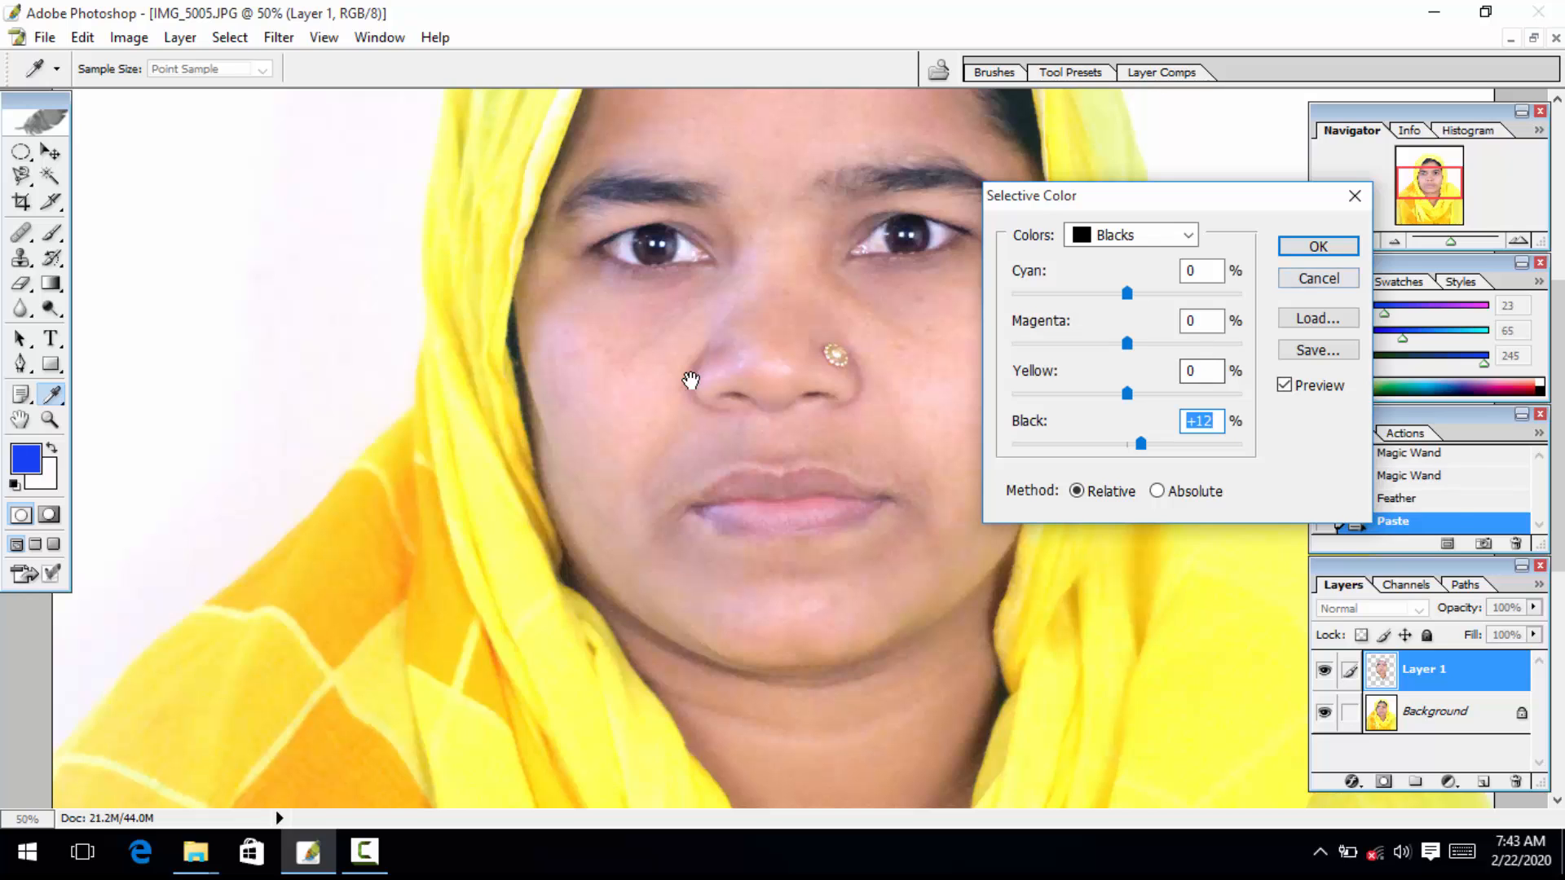
pyautogui.press('Return')
# Step: Retouch the under-eye areas and the cheeks beside the nose with the Healing Brush, sampling from nearby clear skin
pyautogui.press('z')
pyautogui.hotkey('ctrl', '-')
pyautogui.hotkey('ctrl', '-')
pyautogui.hotkey('ctrl', '-')
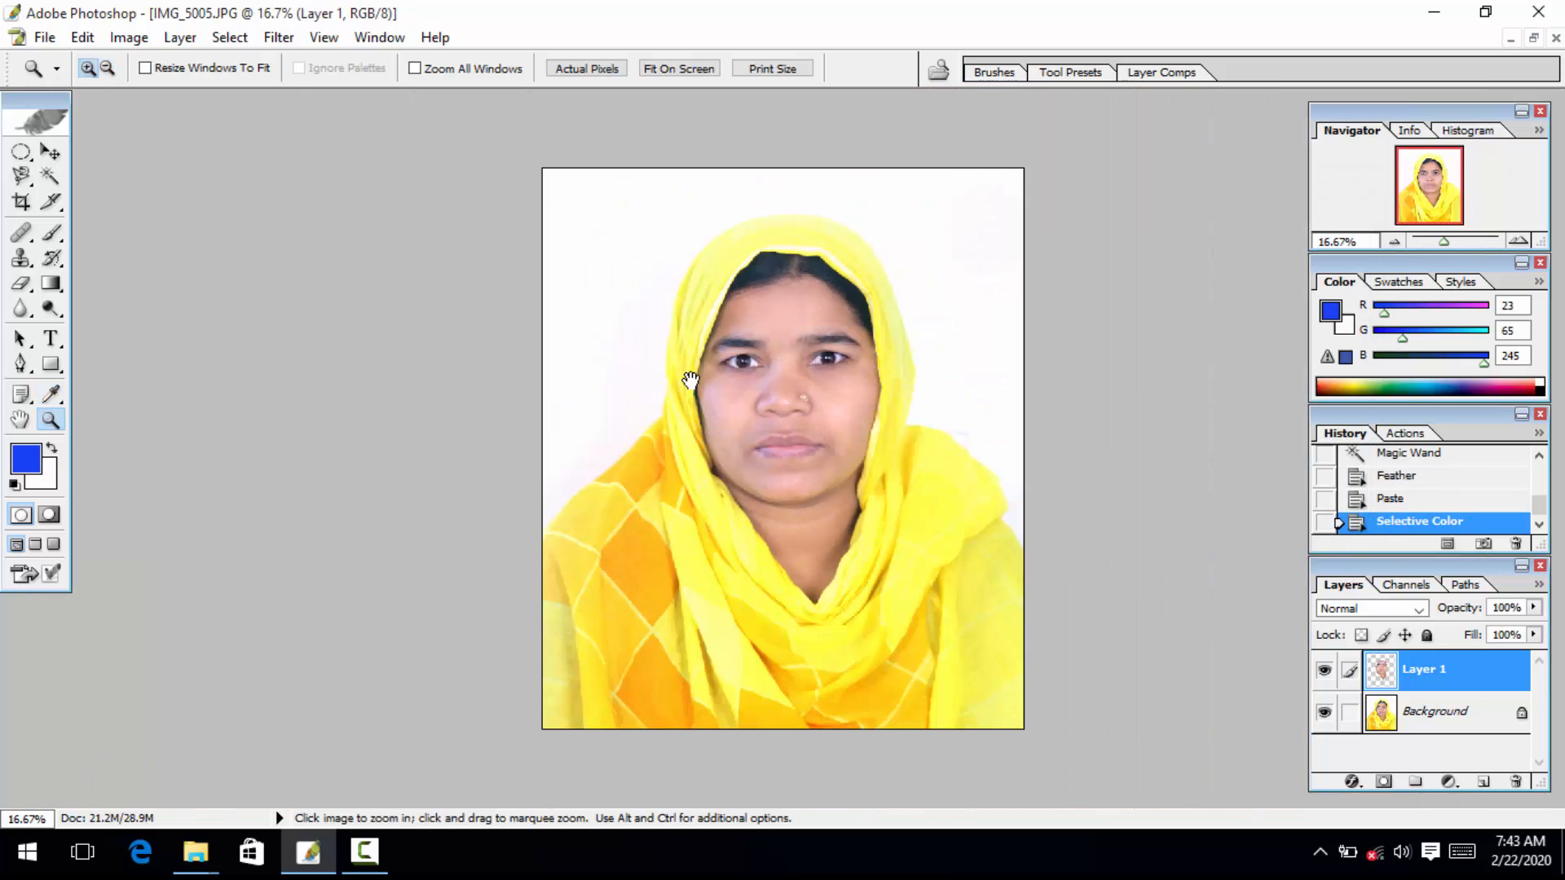
pyautogui.hotkey('ctrl', '+')
pyautogui.hotkey('ctrl', '+')
pyautogui.hotkey('ctrl', '+')
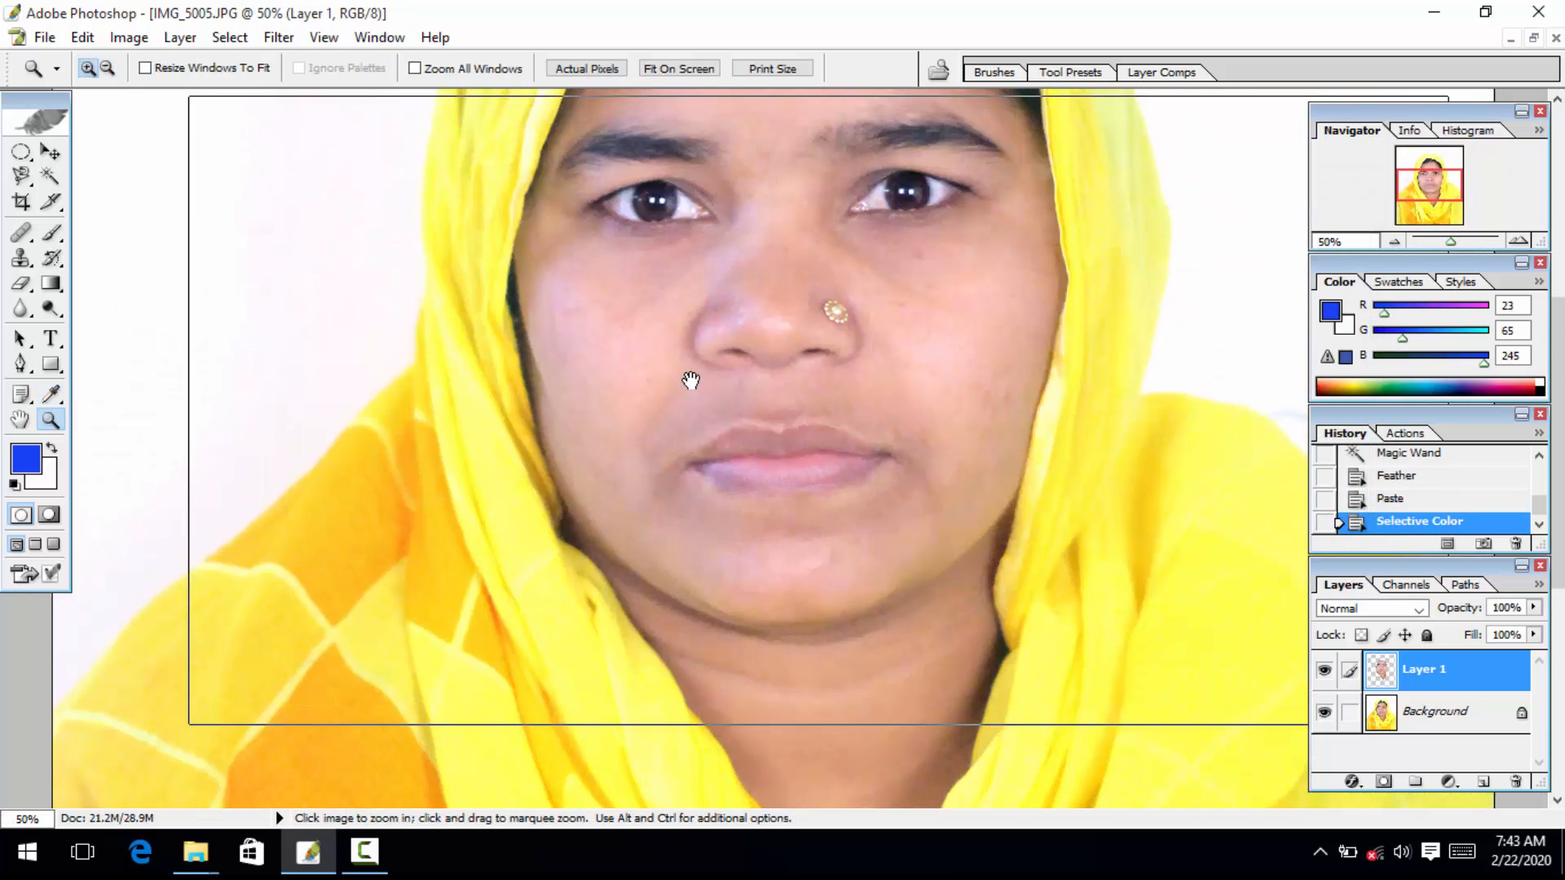
pyautogui.hotkey('ctrl', '+')
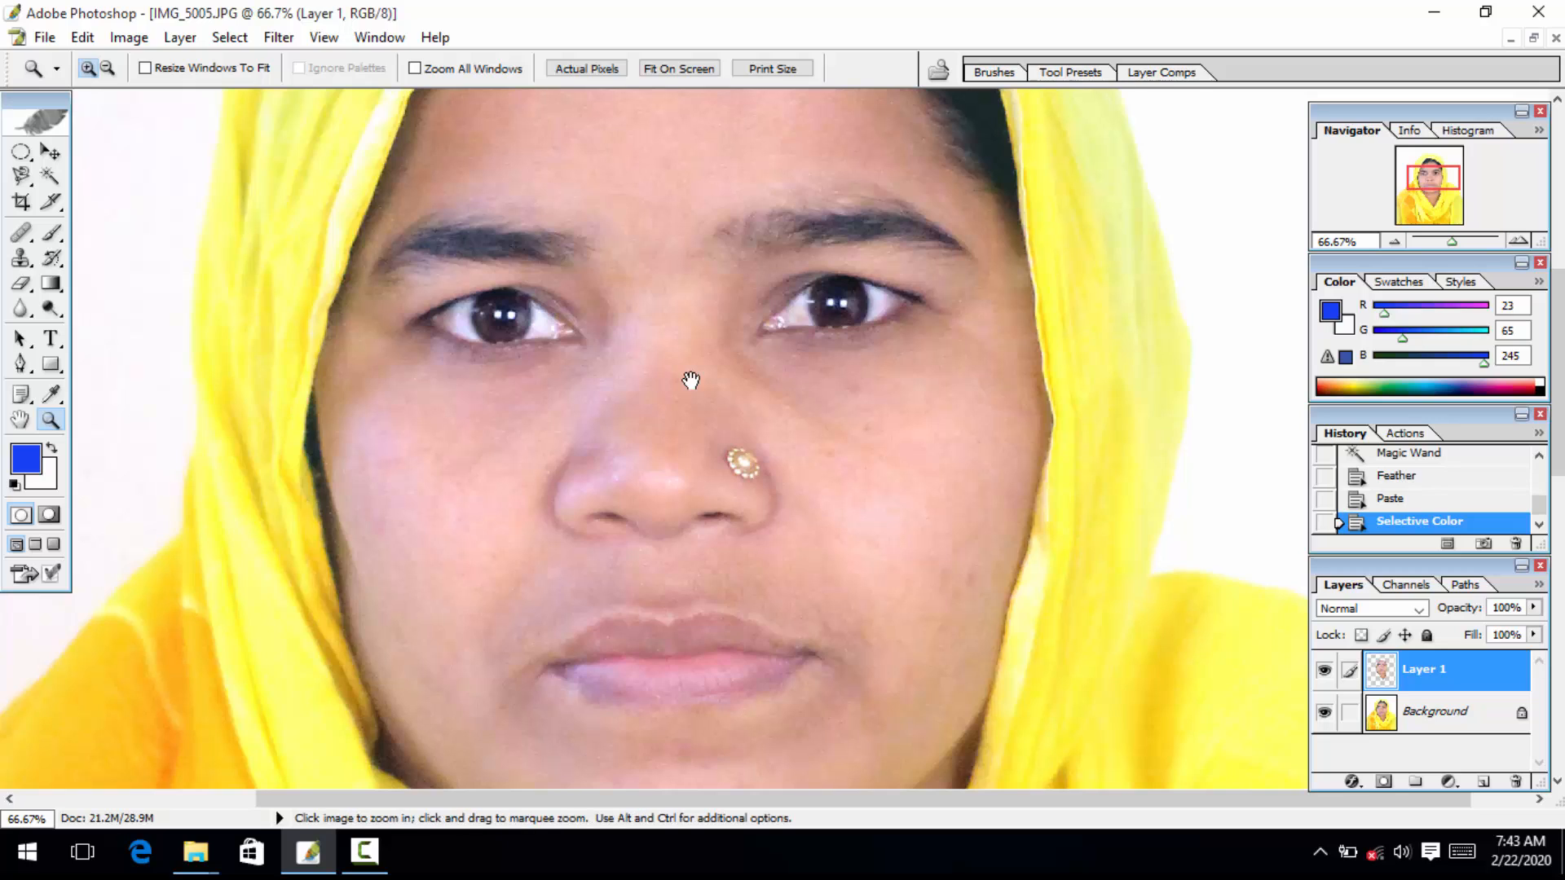
pyautogui.press('j')
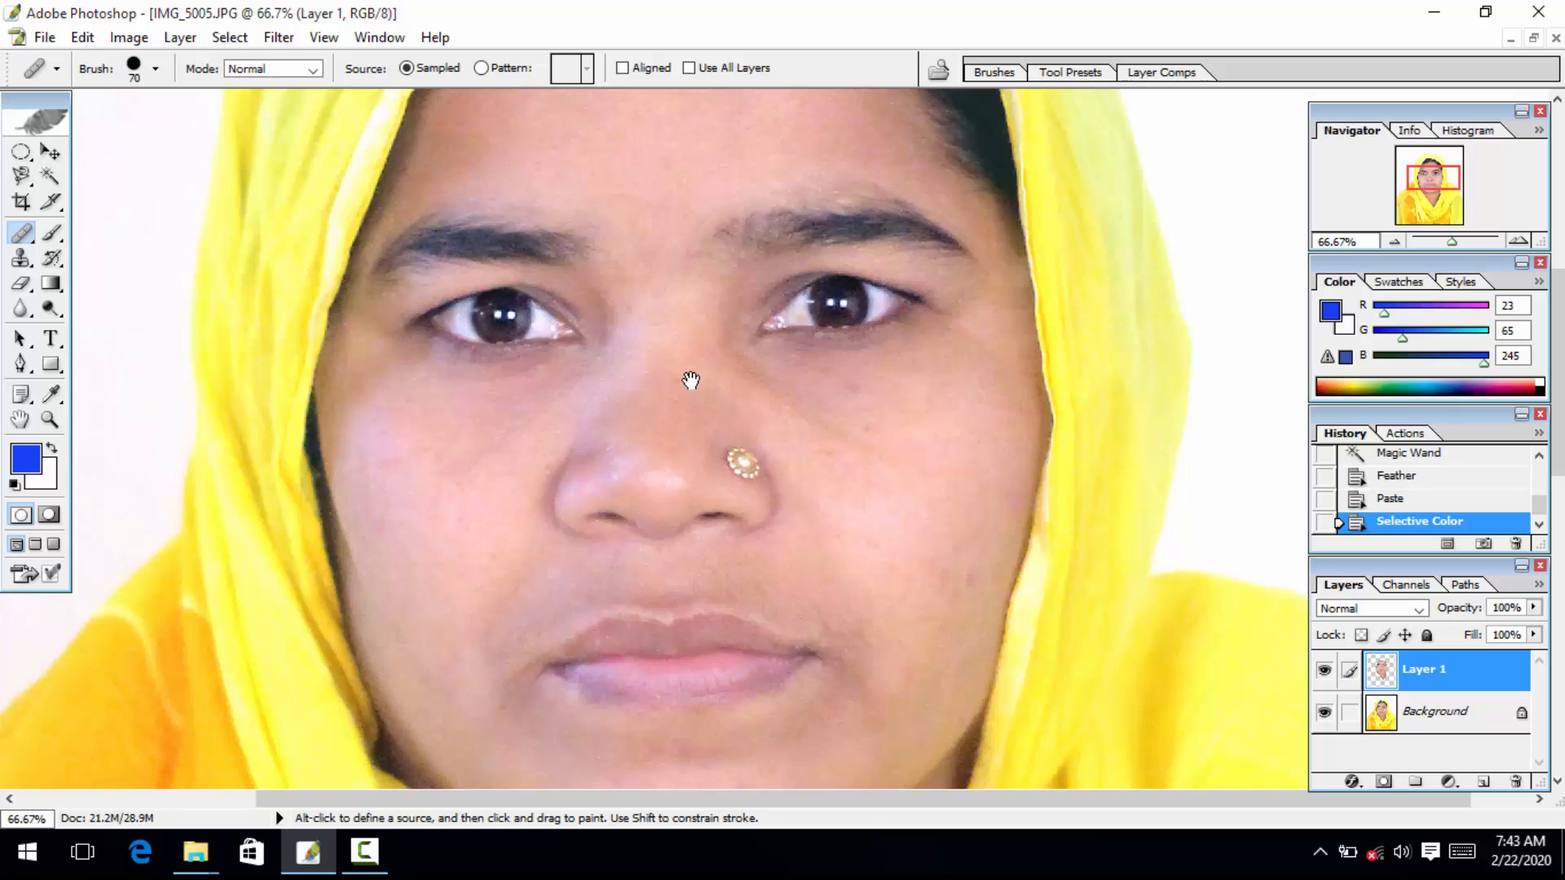
pyautogui.keyDown('alt'); pyautogui.click(815, 426); pyautogui.keyUp('alt')
pyautogui.click(810, 424)
pyautogui.click(809, 424)
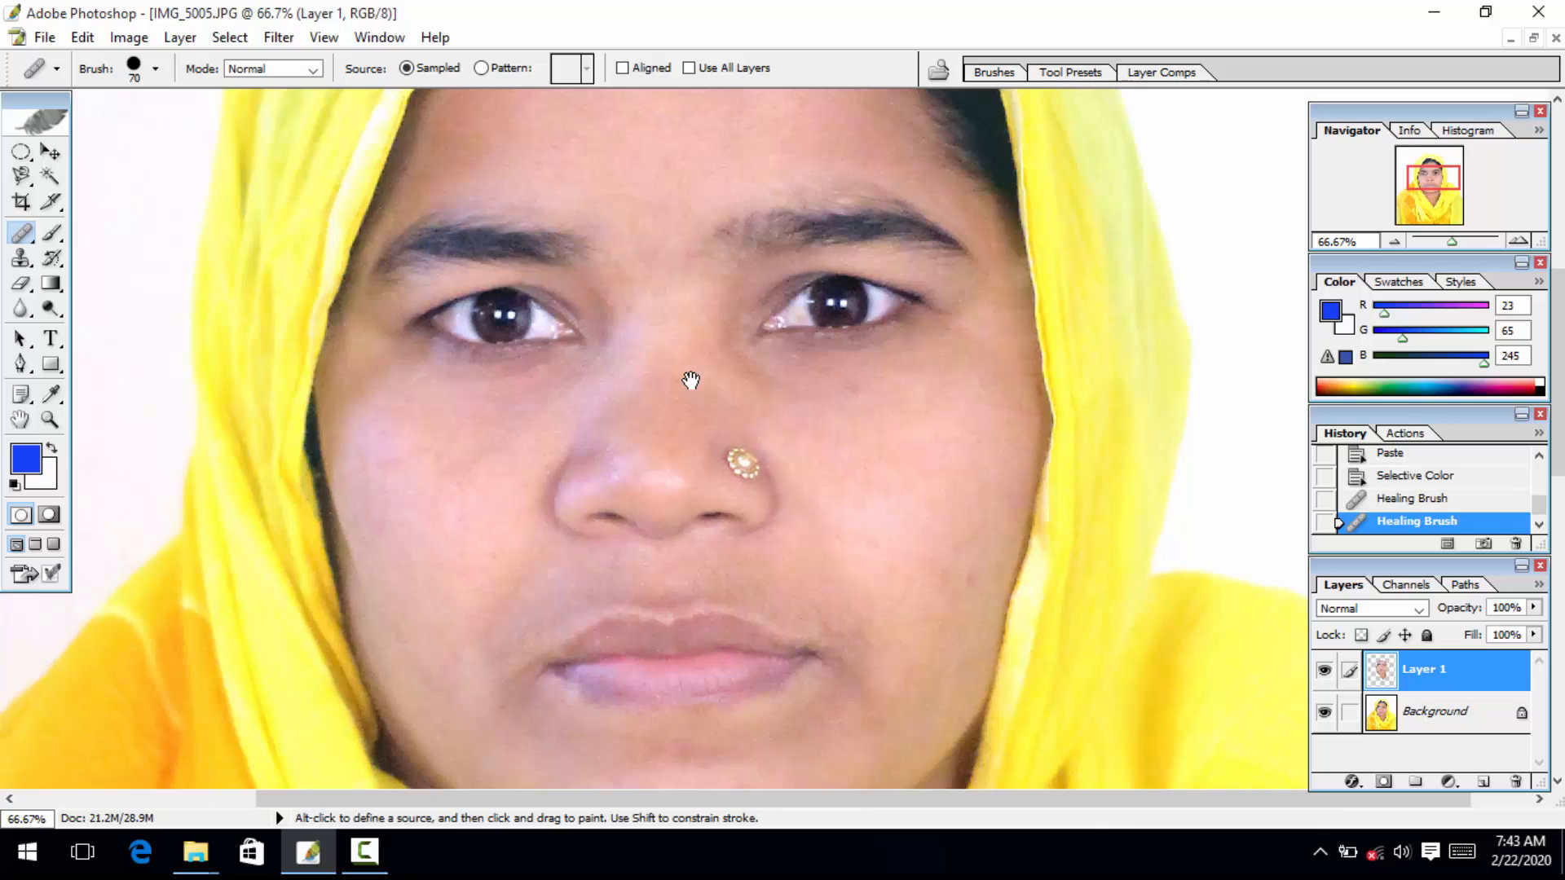
pyautogui.click(775, 377)
pyautogui.click(775, 377)
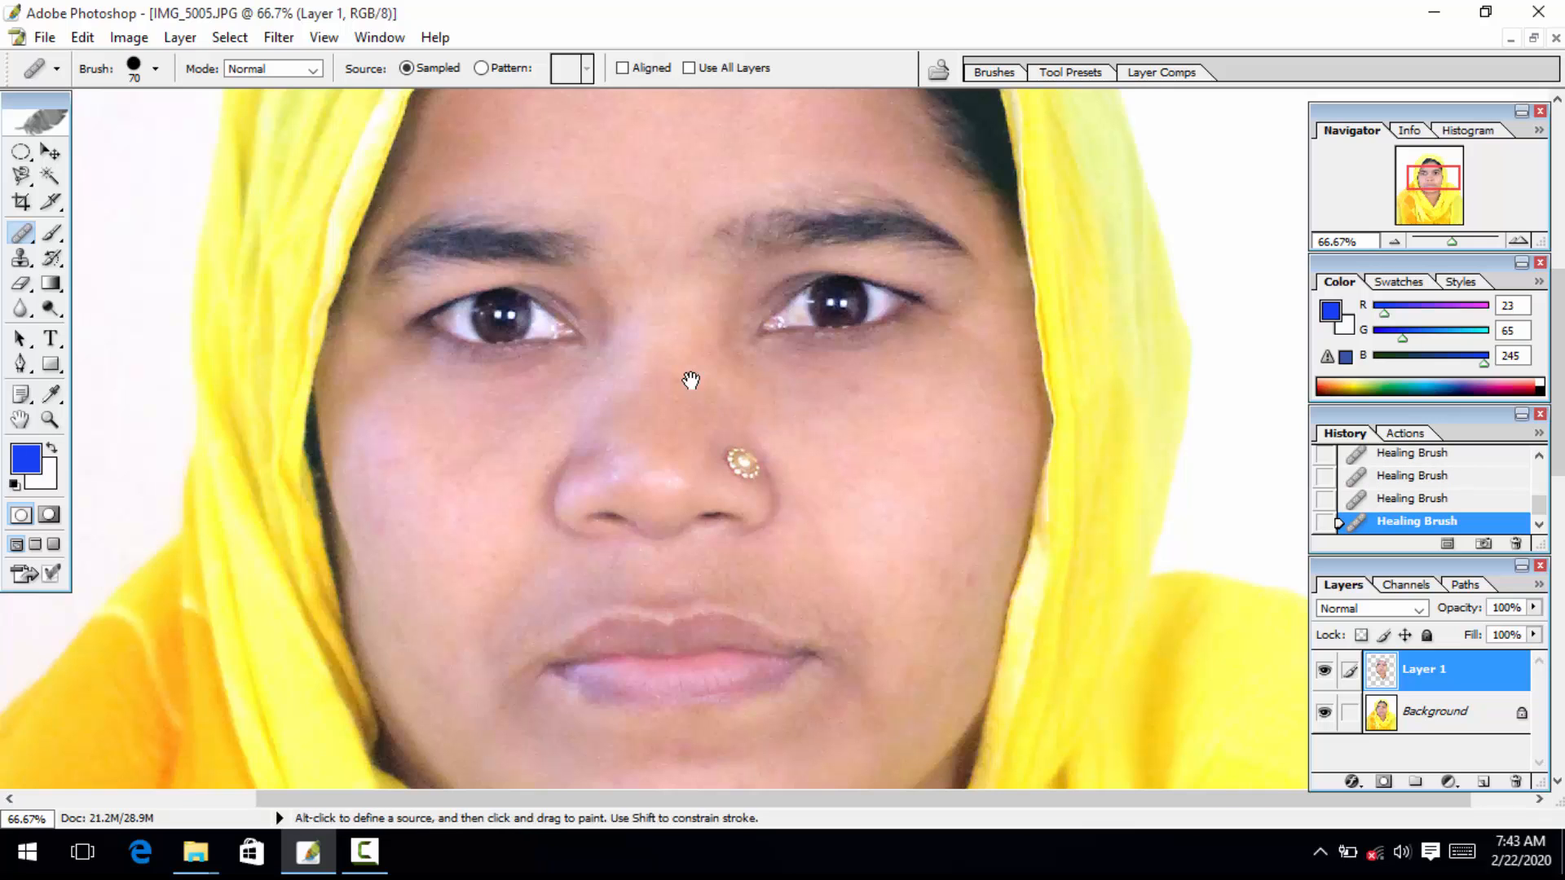
pyautogui.click(540, 418)
pyautogui.keyDown('alt'); pyautogui.click(432, 383); pyautogui.keyUp('alt')
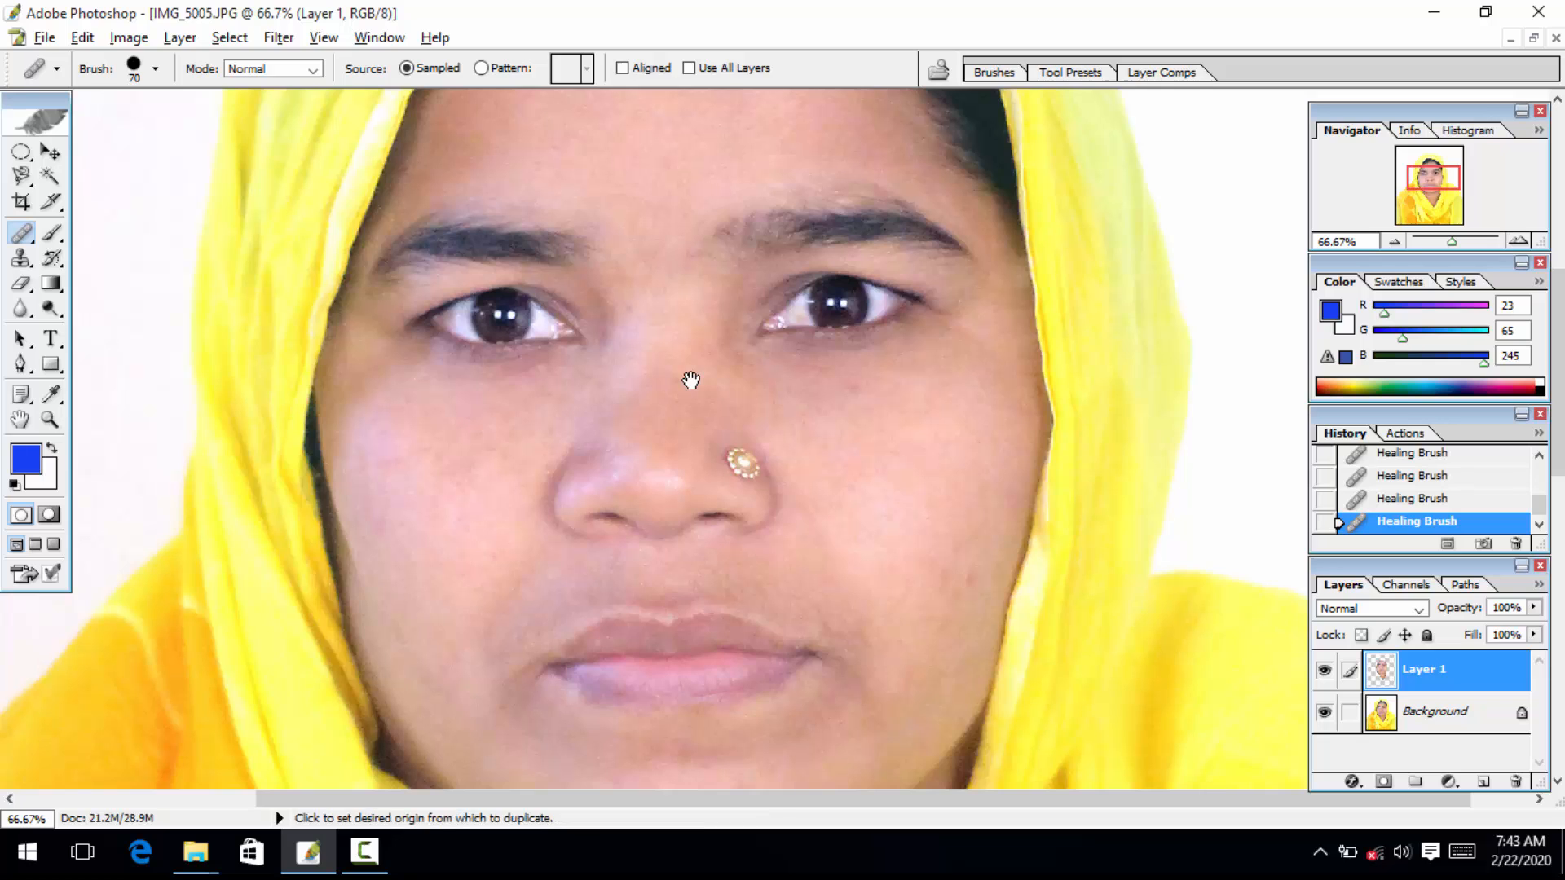
# Step: Heal the skin by the mouth corner and the crease under the chin, sampling clear neck skin for the crease
pyautogui.scroll(3, 691, 381)
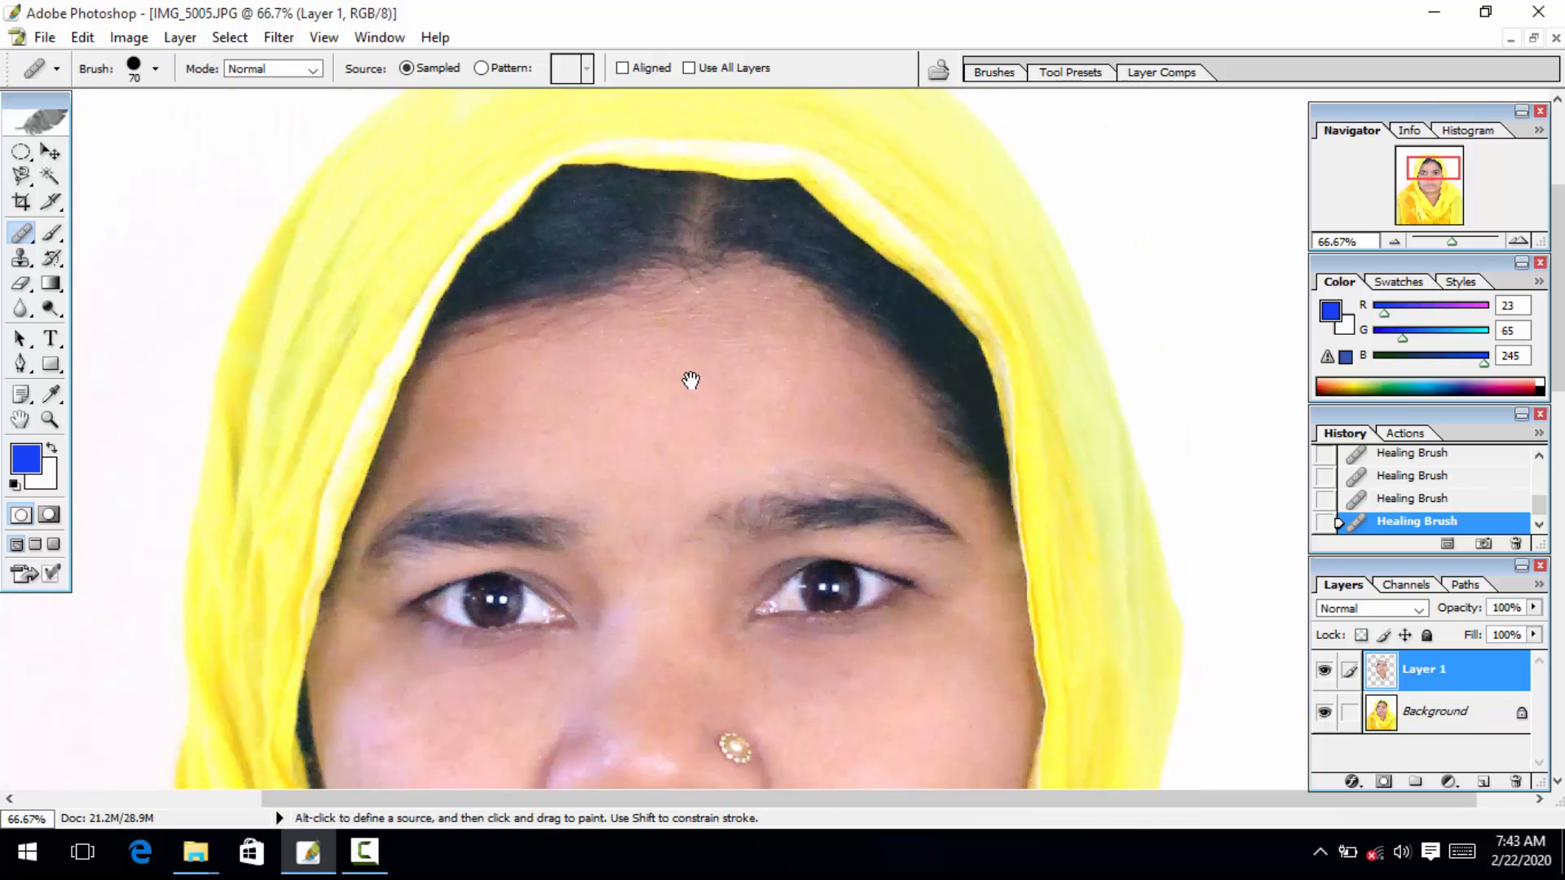
pyautogui.scroll(-4, 691, 380)
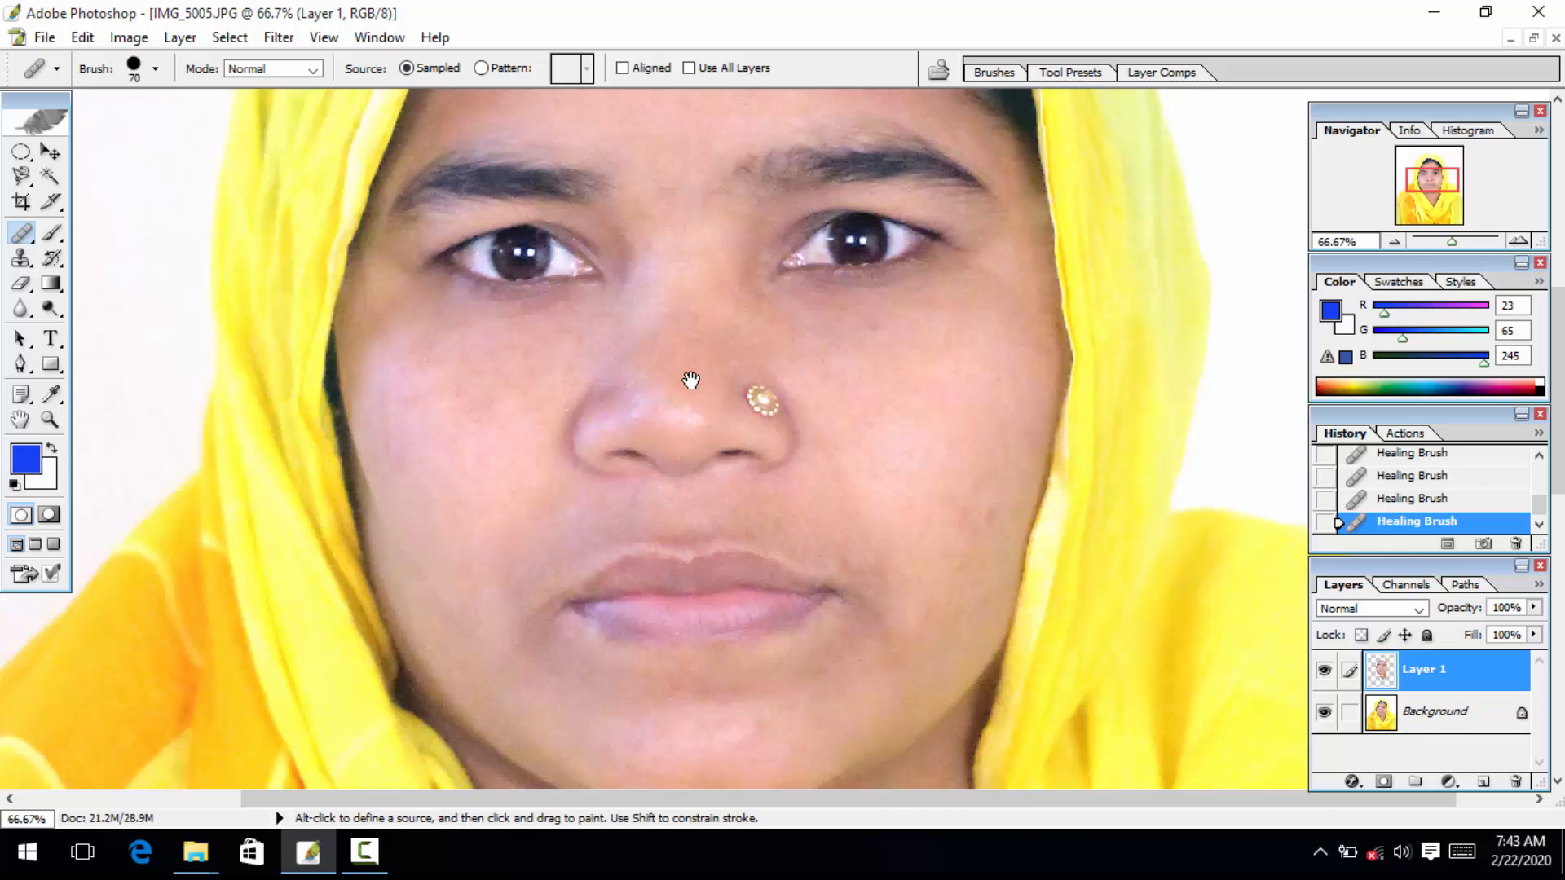
pyautogui.scroll(-1, 691, 381)
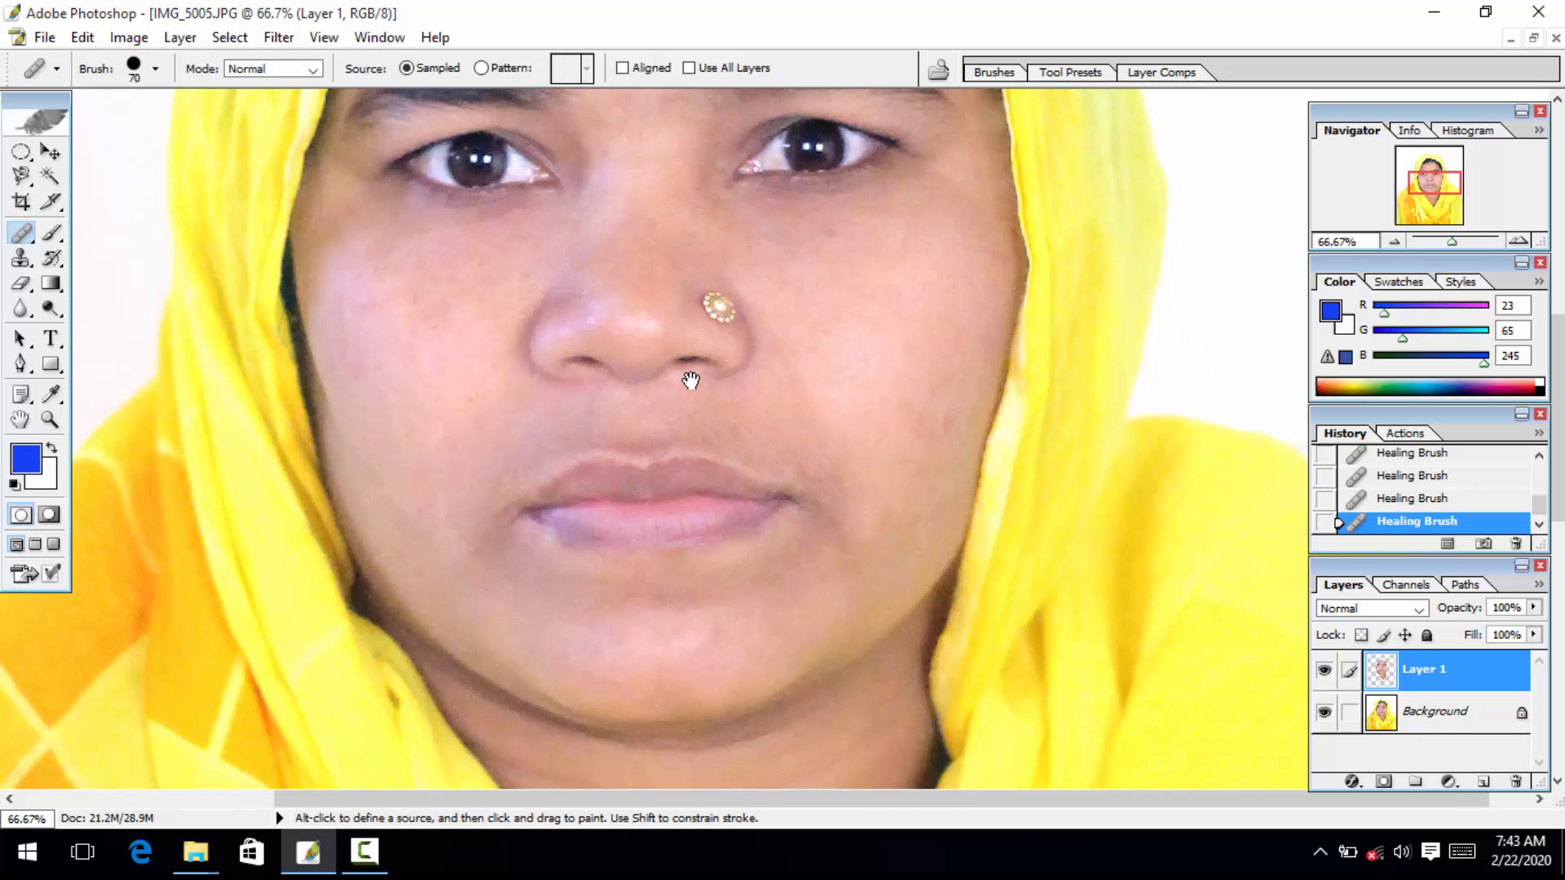
pyautogui.scroll(-1, 691, 381)
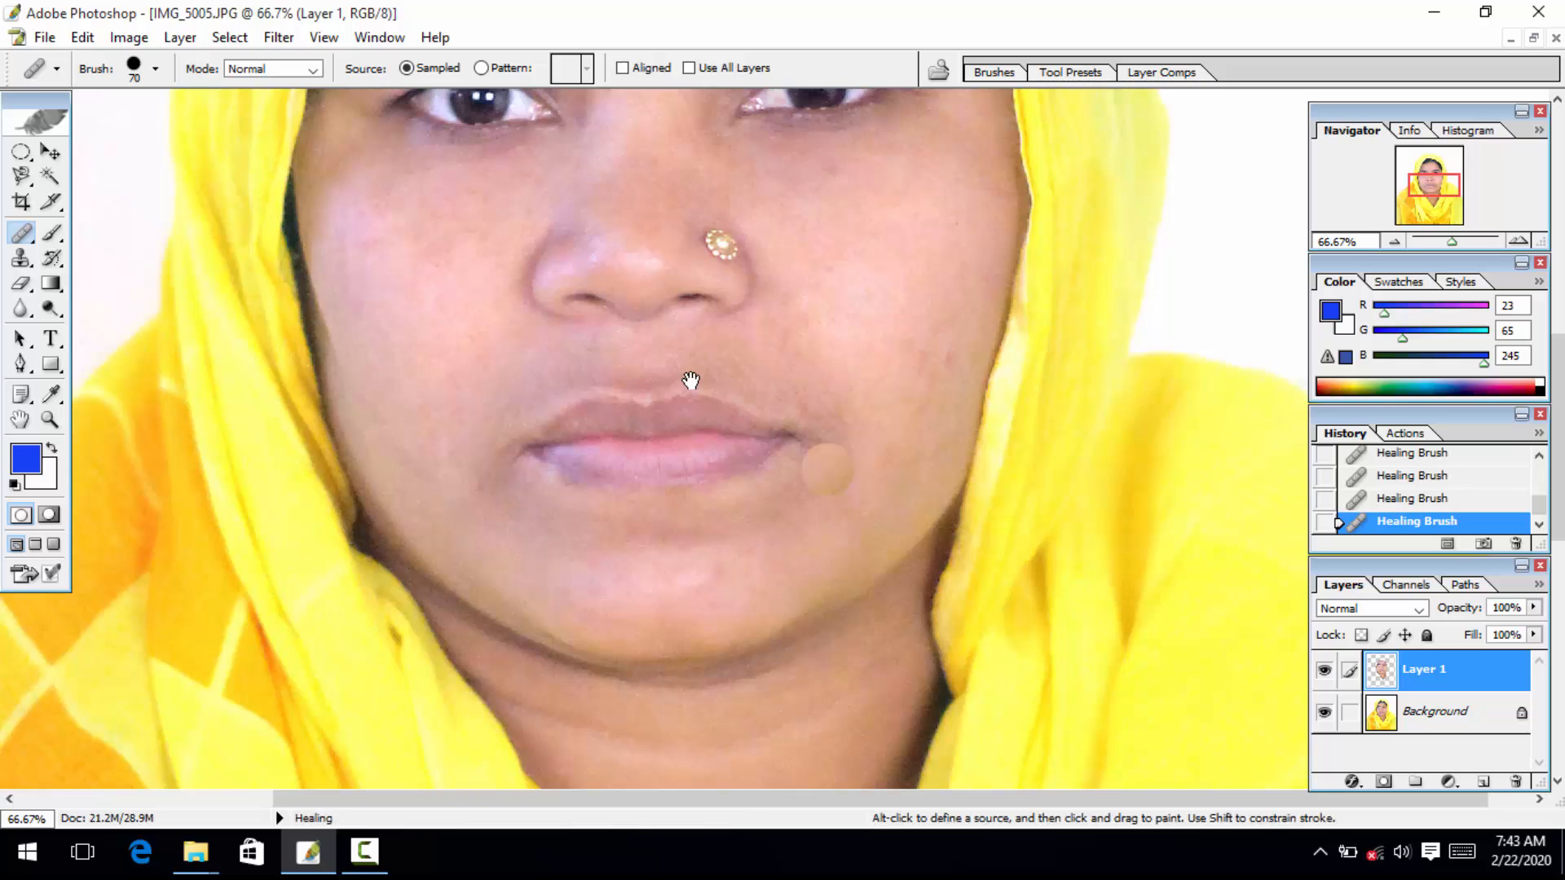
pyautogui.hscroll(-2, 691, 380)
pyautogui.scroll(-1, 691, 380)
pyautogui.scroll(-3, 691, 381)
pyautogui.hscroll(-1, 691, 380)
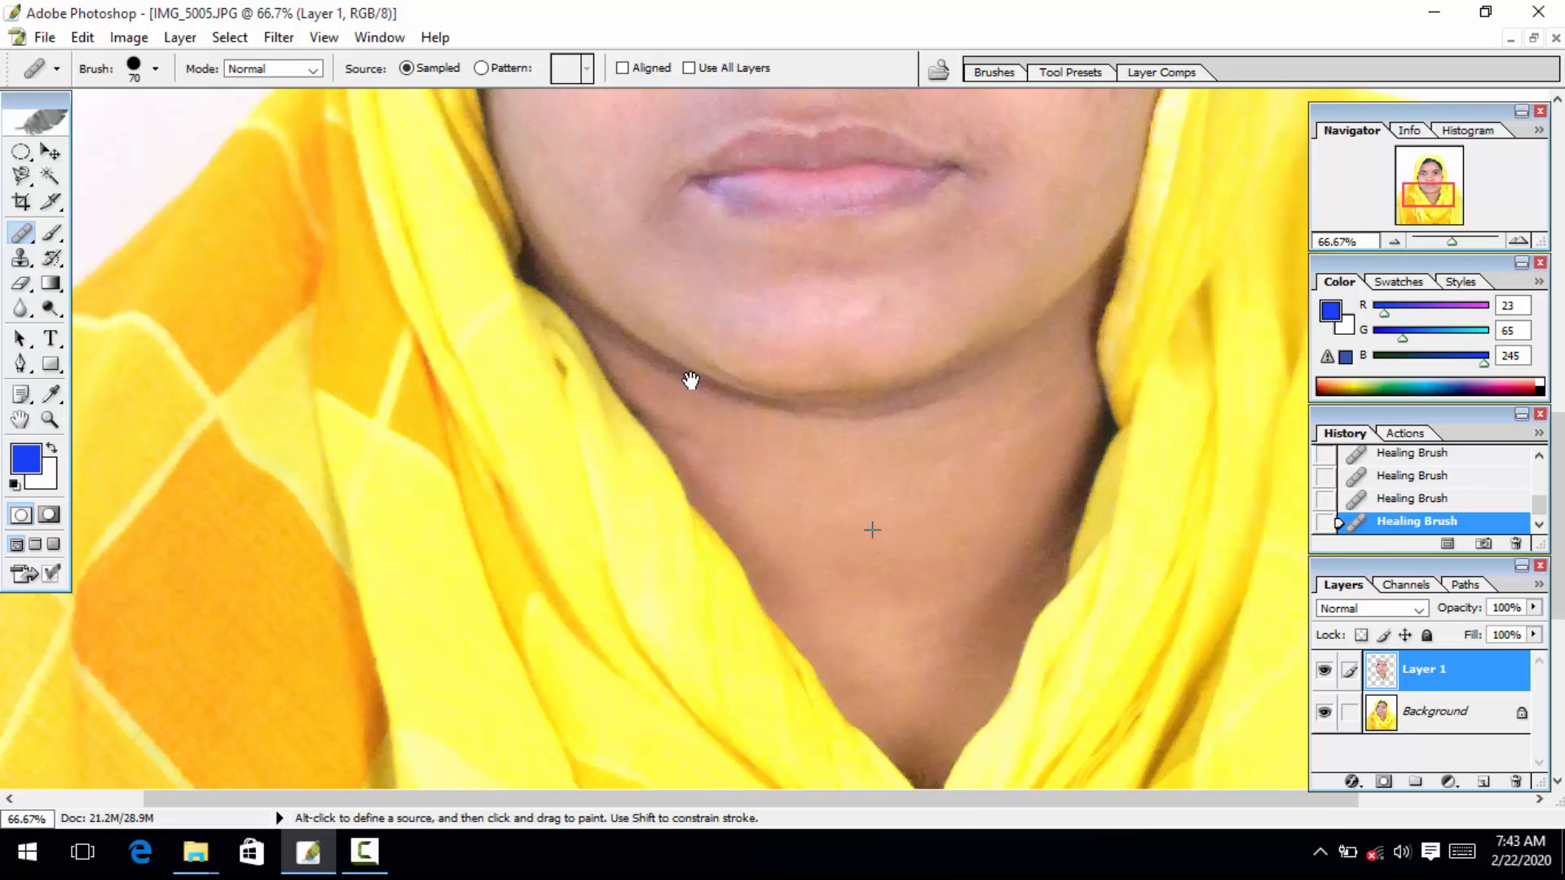
pyautogui.keyDown('alt'); pyautogui.click(896, 519); pyautogui.keyUp('alt')
pyautogui.click(924, 406)
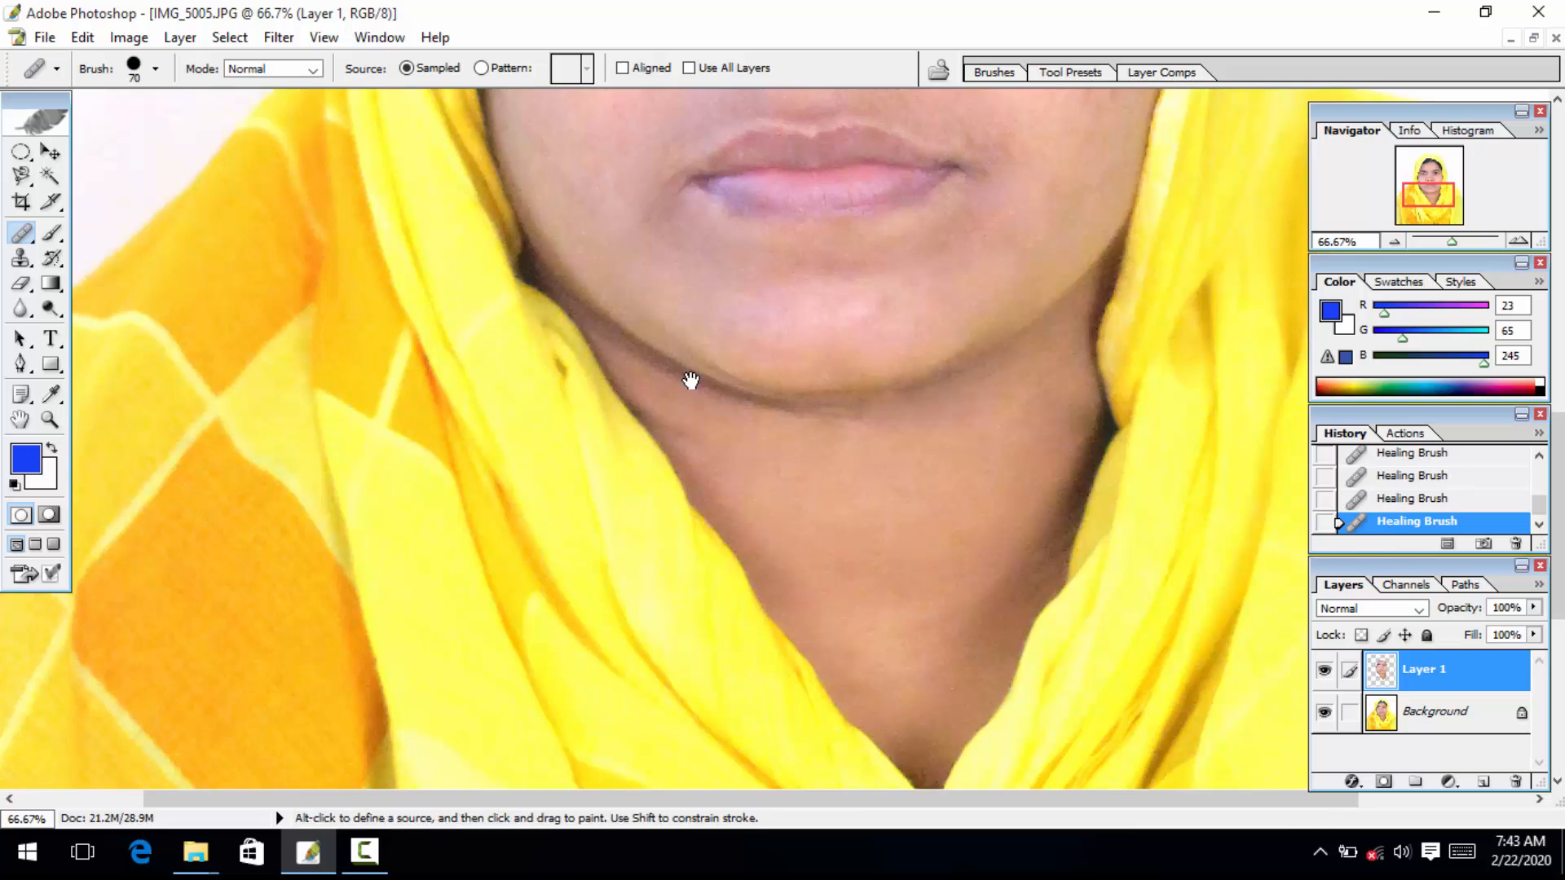
# Step: Try to heal the neck skin along the scarf edge, and undo the last two healing strokes
pyautogui.click(687, 433)
pyautogui.press('z')
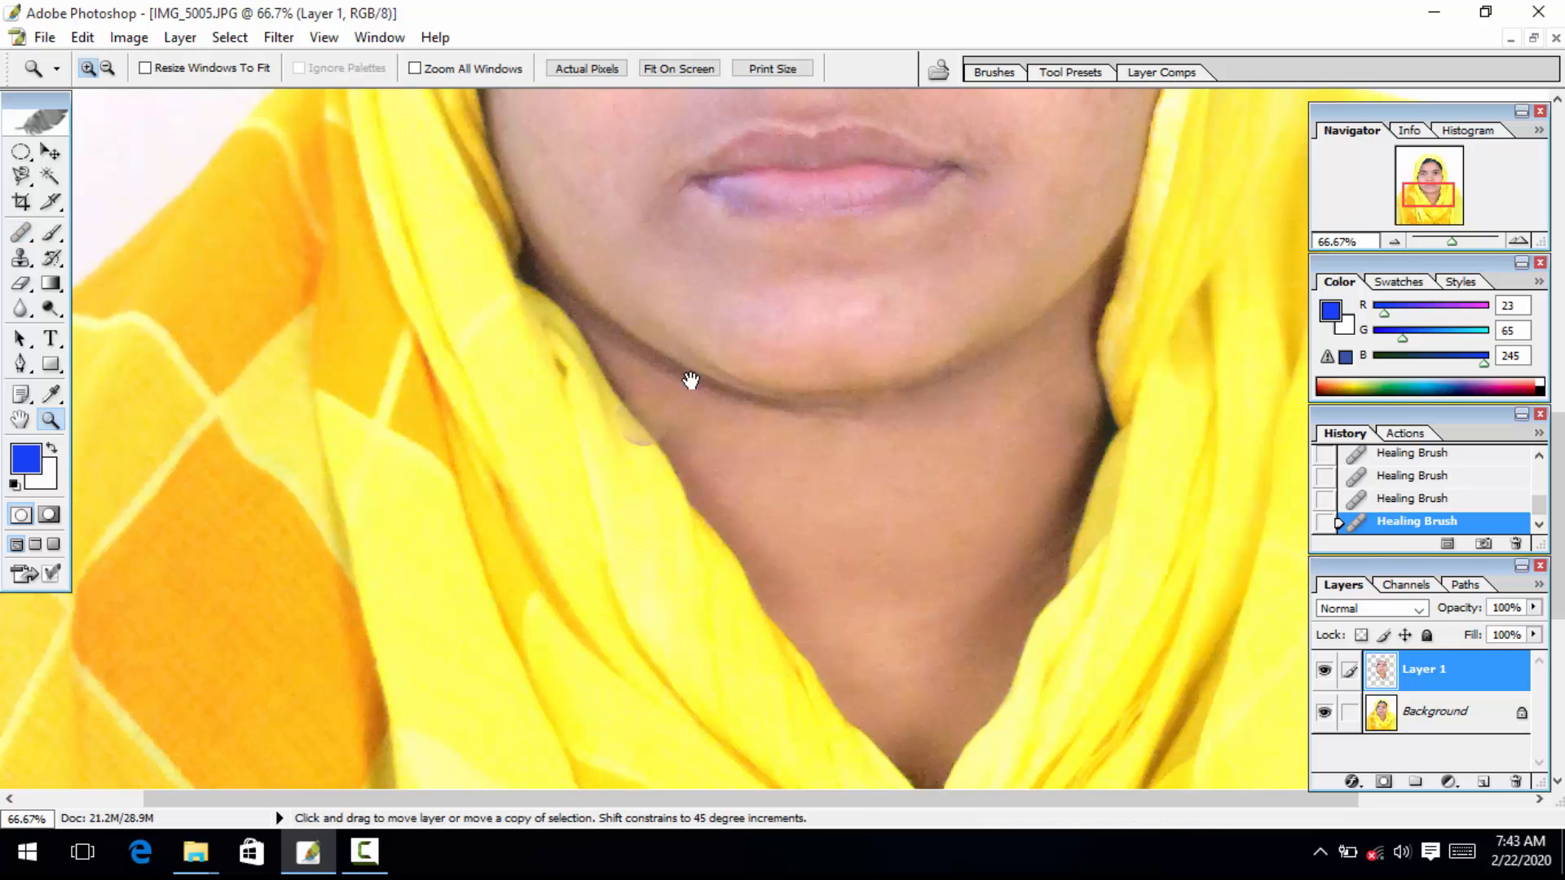
pyautogui.hotkey('ctrl', 'z')
pyautogui.hotkey('ctrl', 'alt', 'z')
pyautogui.keyDown('alt'); pyautogui.click(691, 380); pyautogui.keyUp('alt')
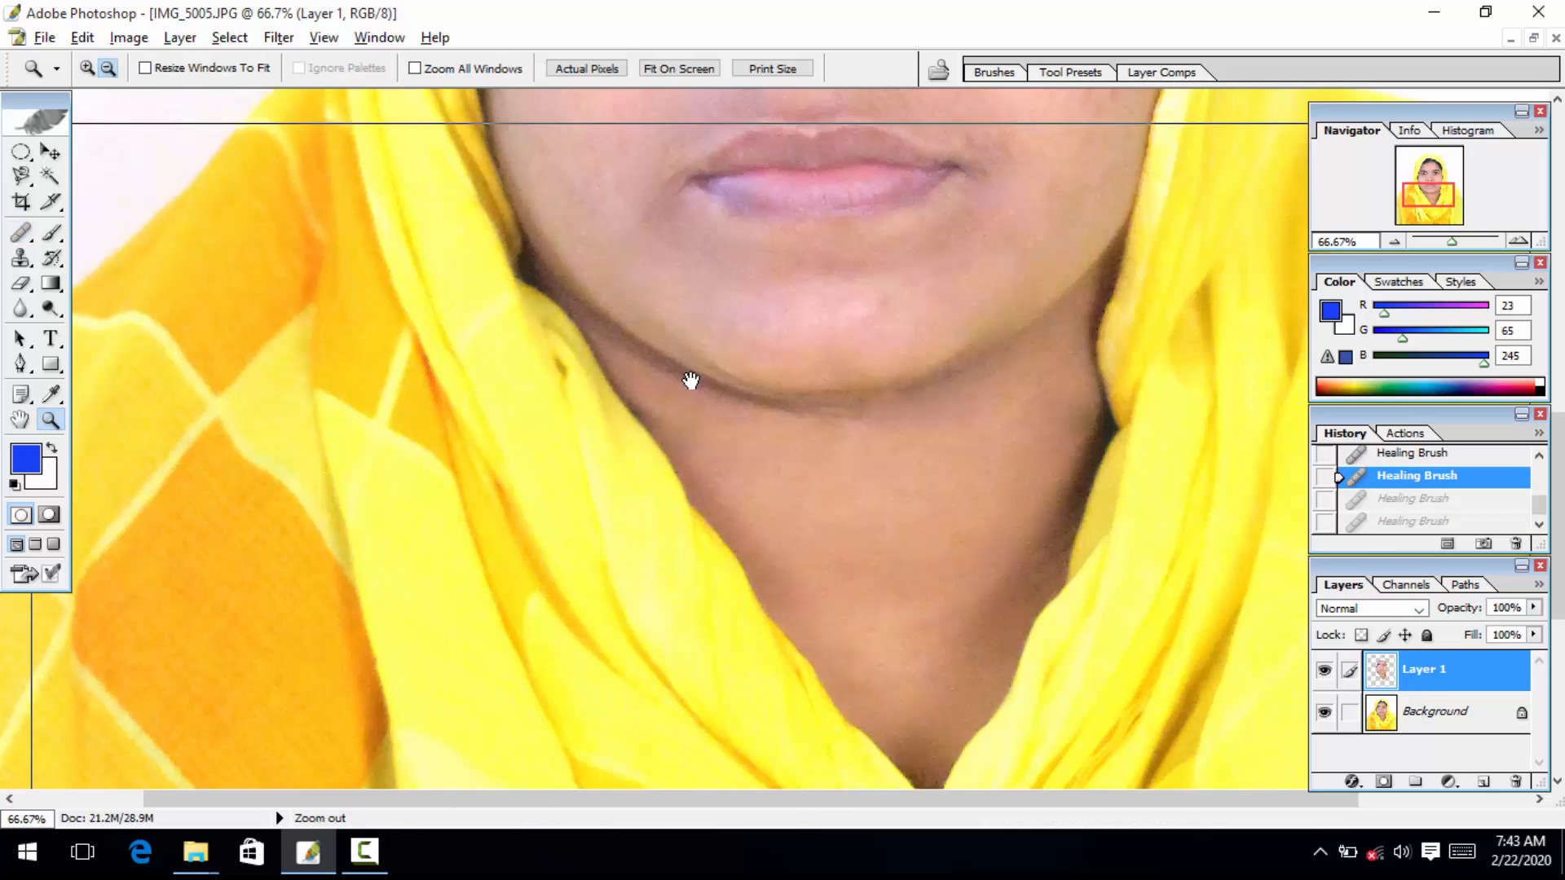
pyautogui.keyDown('alt'); pyautogui.click(690, 380); pyautogui.keyUp('alt')
pyautogui.keyDown('alt'); pyautogui.click(691, 379); pyautogui.keyUp('alt')
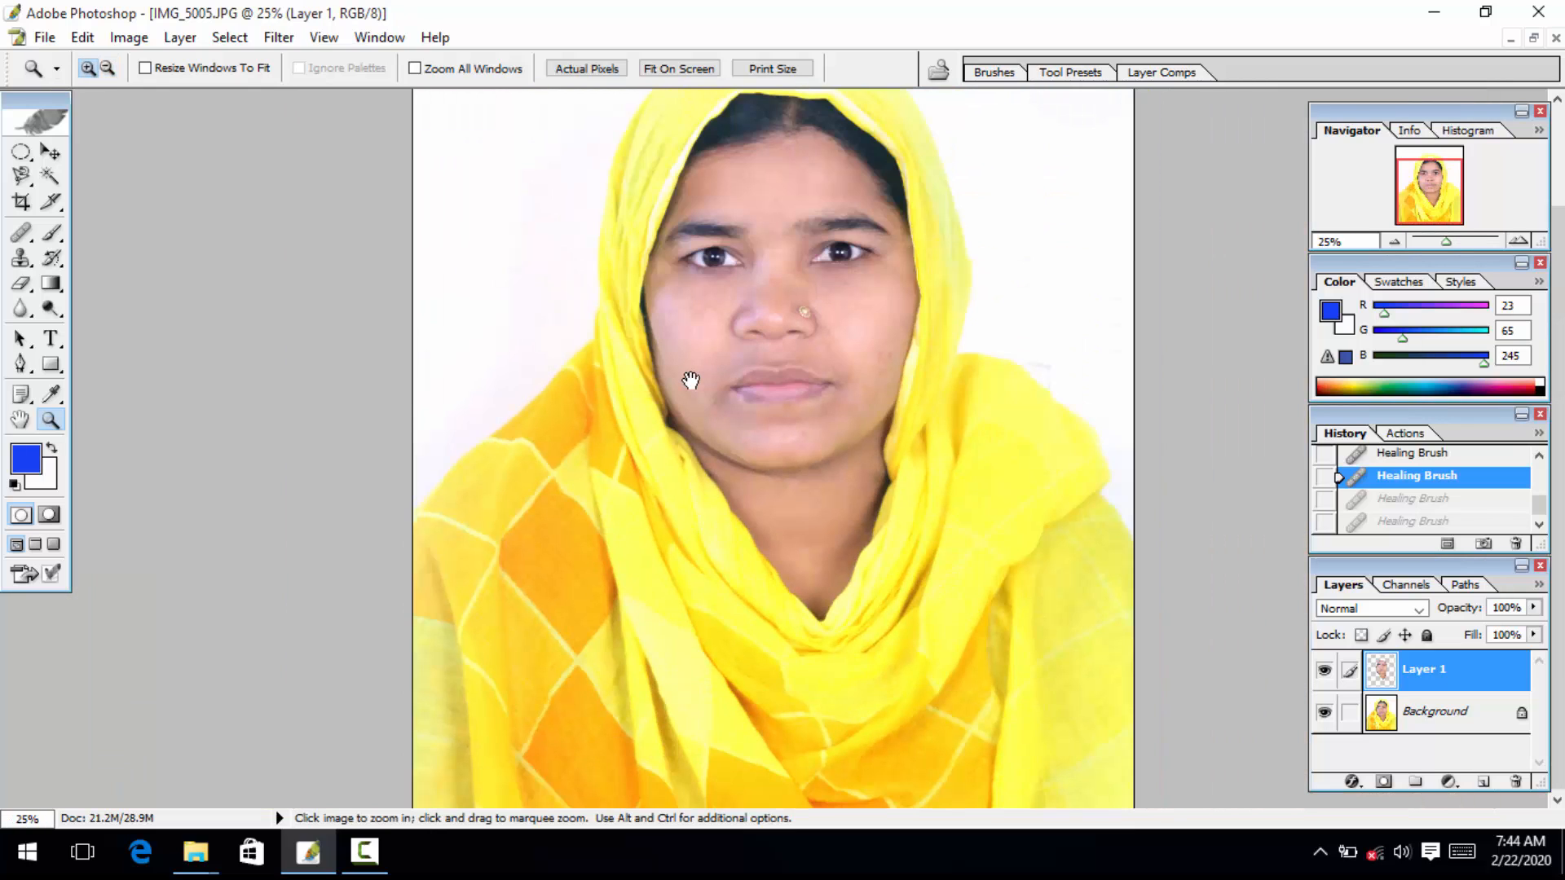
pyautogui.press('F9')
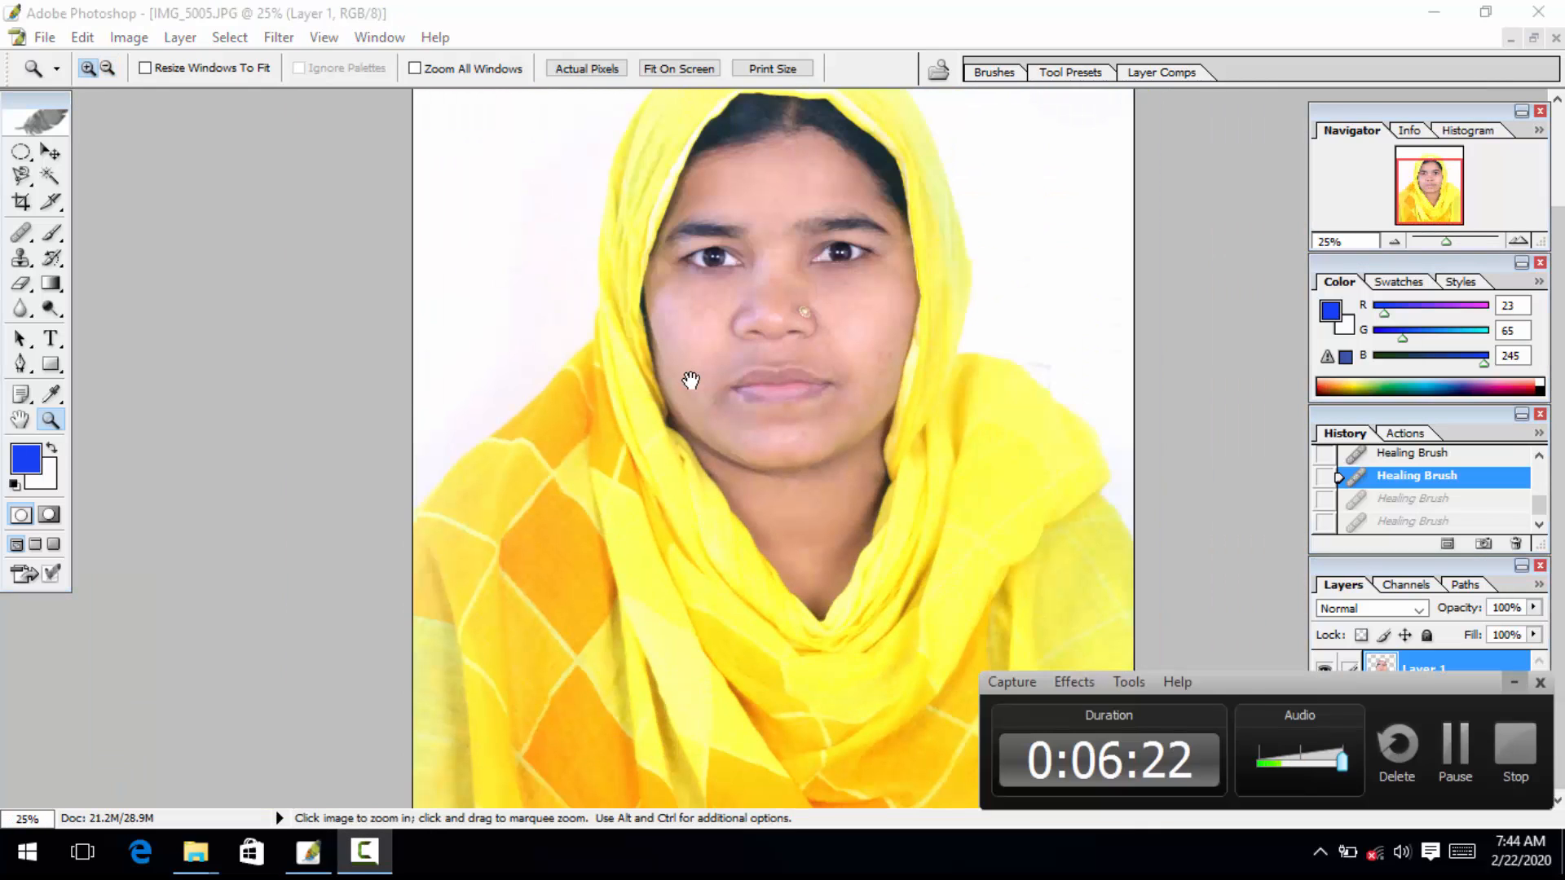
pyautogui.click(690, 380)
pyautogui.click(690, 380)
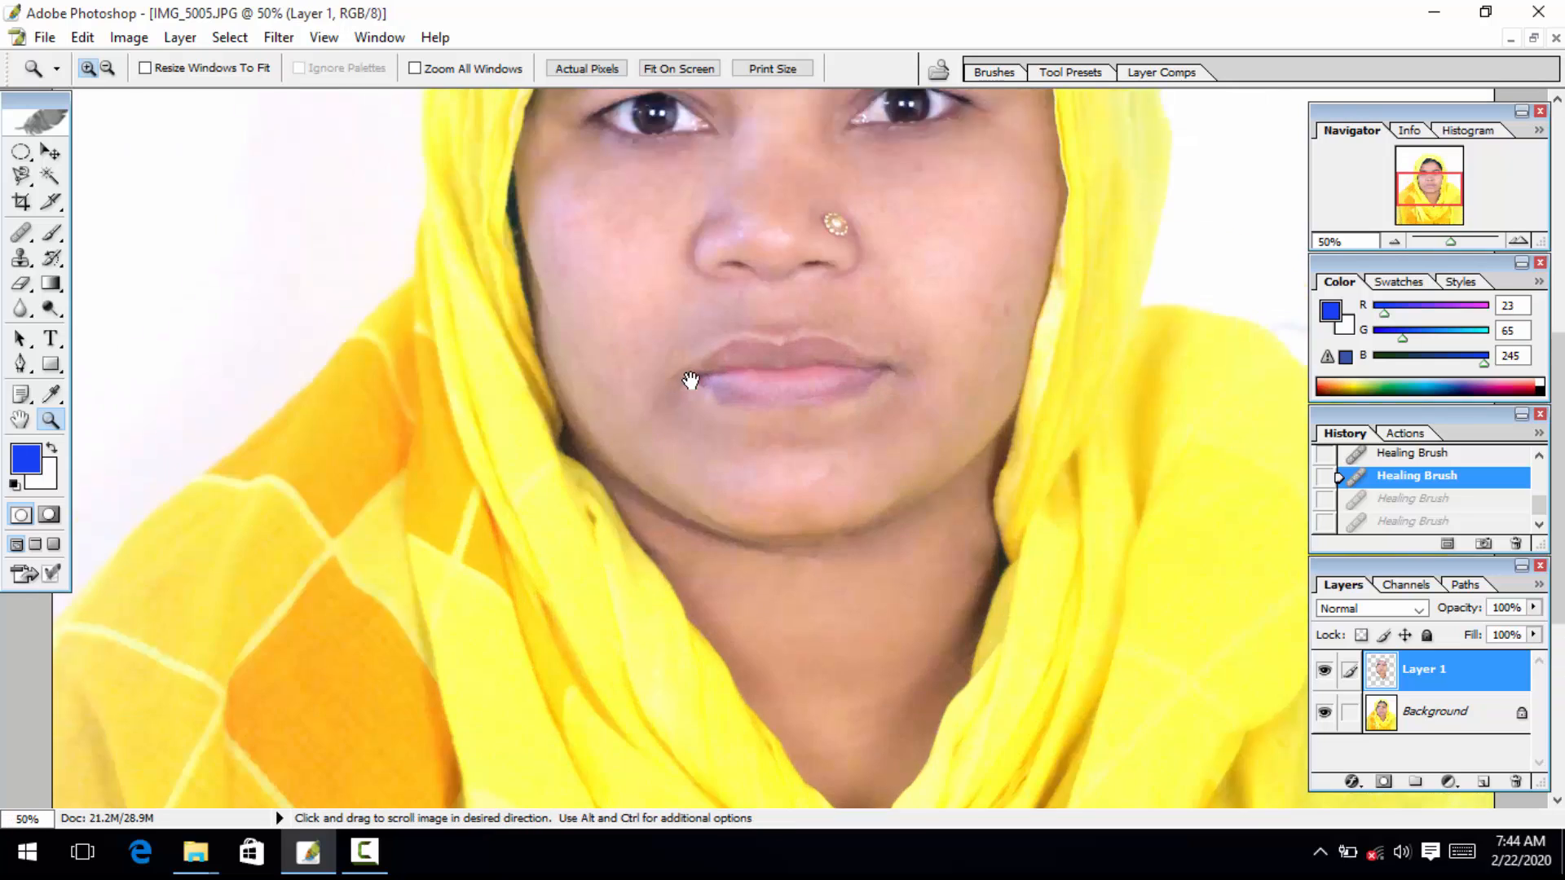
# Step: Open a Photo Filter adjustment for the skin layer and move its dialog clear of the face
pyautogui.scroll(2, 690, 380)
pyautogui.keyDown('alt'); pyautogui.click(691, 380); pyautogui.keyUp('alt')
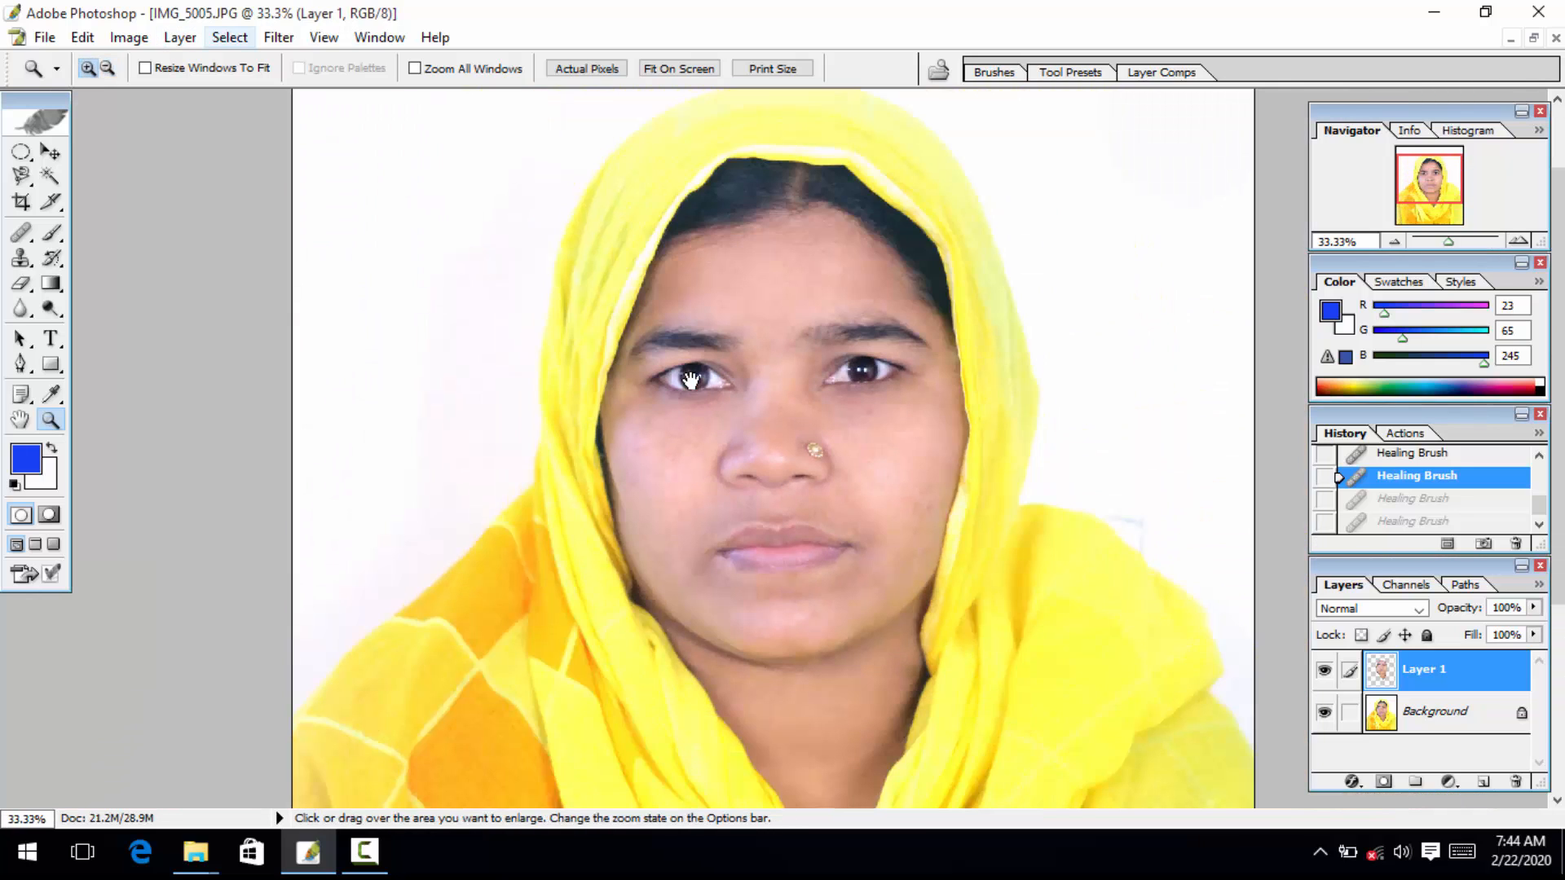
pyautogui.press('Left')
pyautogui.press('Left')
pyautogui.press('Down')
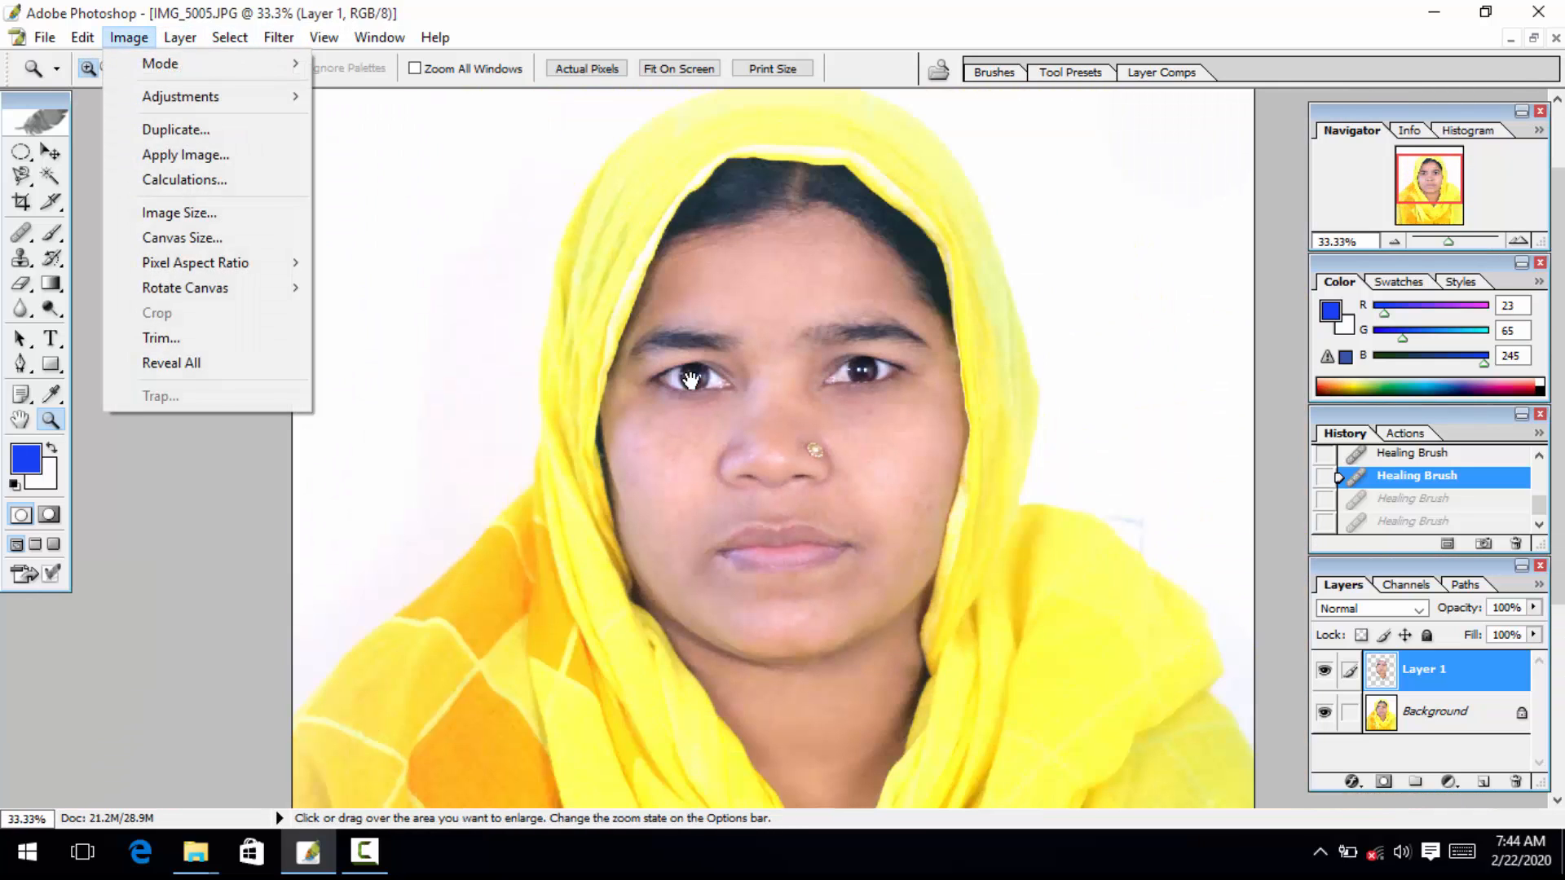
pyautogui.press('Right')
pyautogui.press('Down')
pyautogui.press('Right')
pyautogui.press('Down')
pyautogui.press('Down')
pyautogui.press('Down')
pyautogui.press('Down')
pyautogui.press('Down')
pyautogui.press('Down')
pyautogui.press('Down')
pyautogui.press('Down')
pyautogui.press('Down')
pyautogui.press('Down')
pyautogui.press('Down')
pyautogui.press('Down')
pyautogui.press('Down')
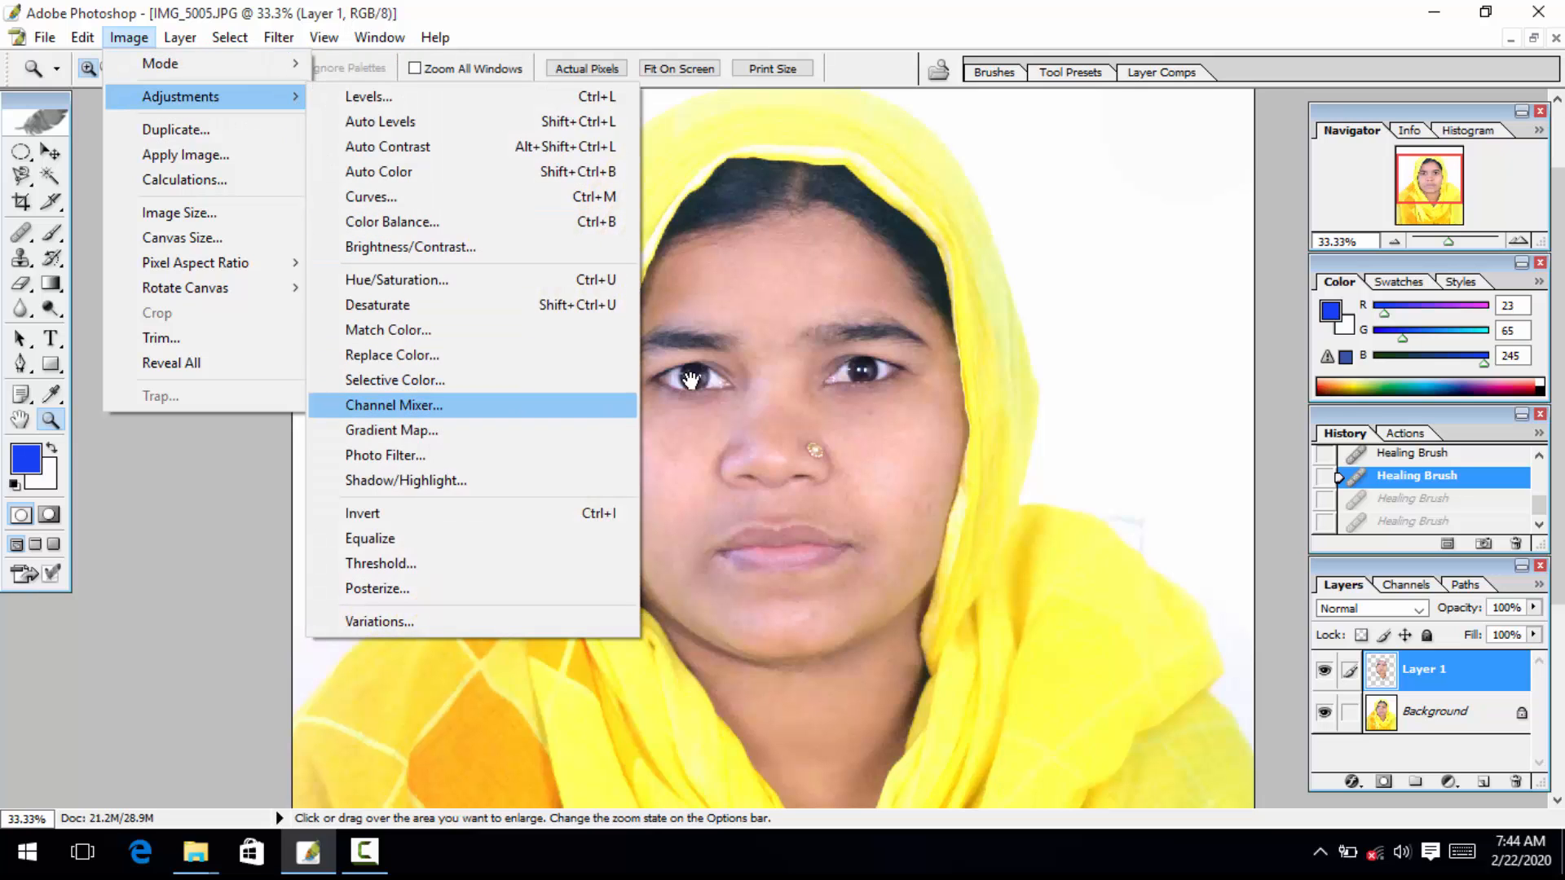
pyautogui.press('Down')
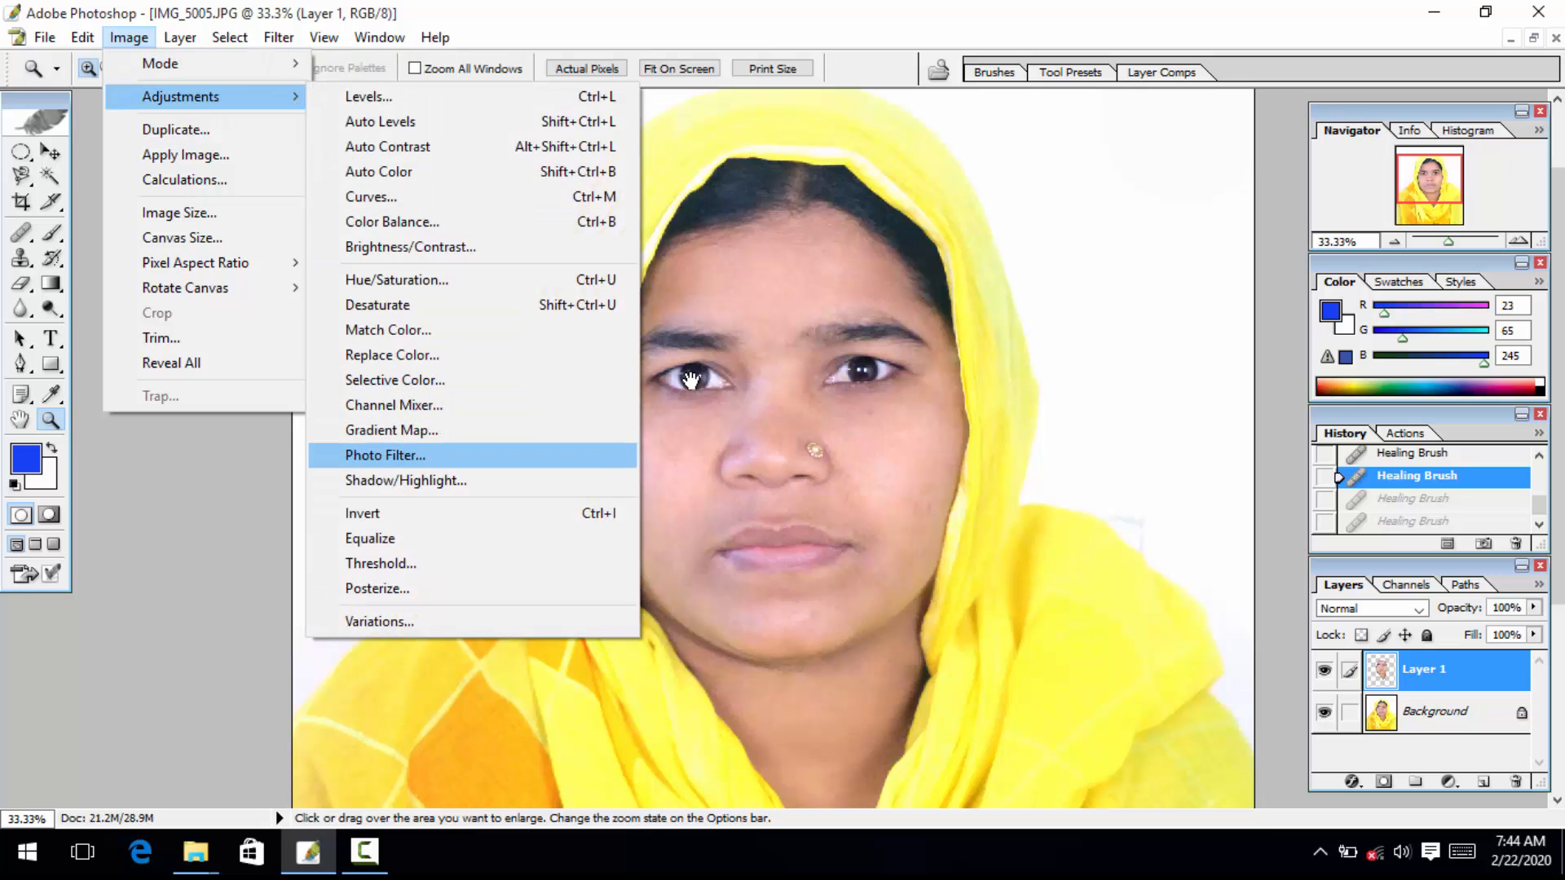
pyautogui.press('Return')
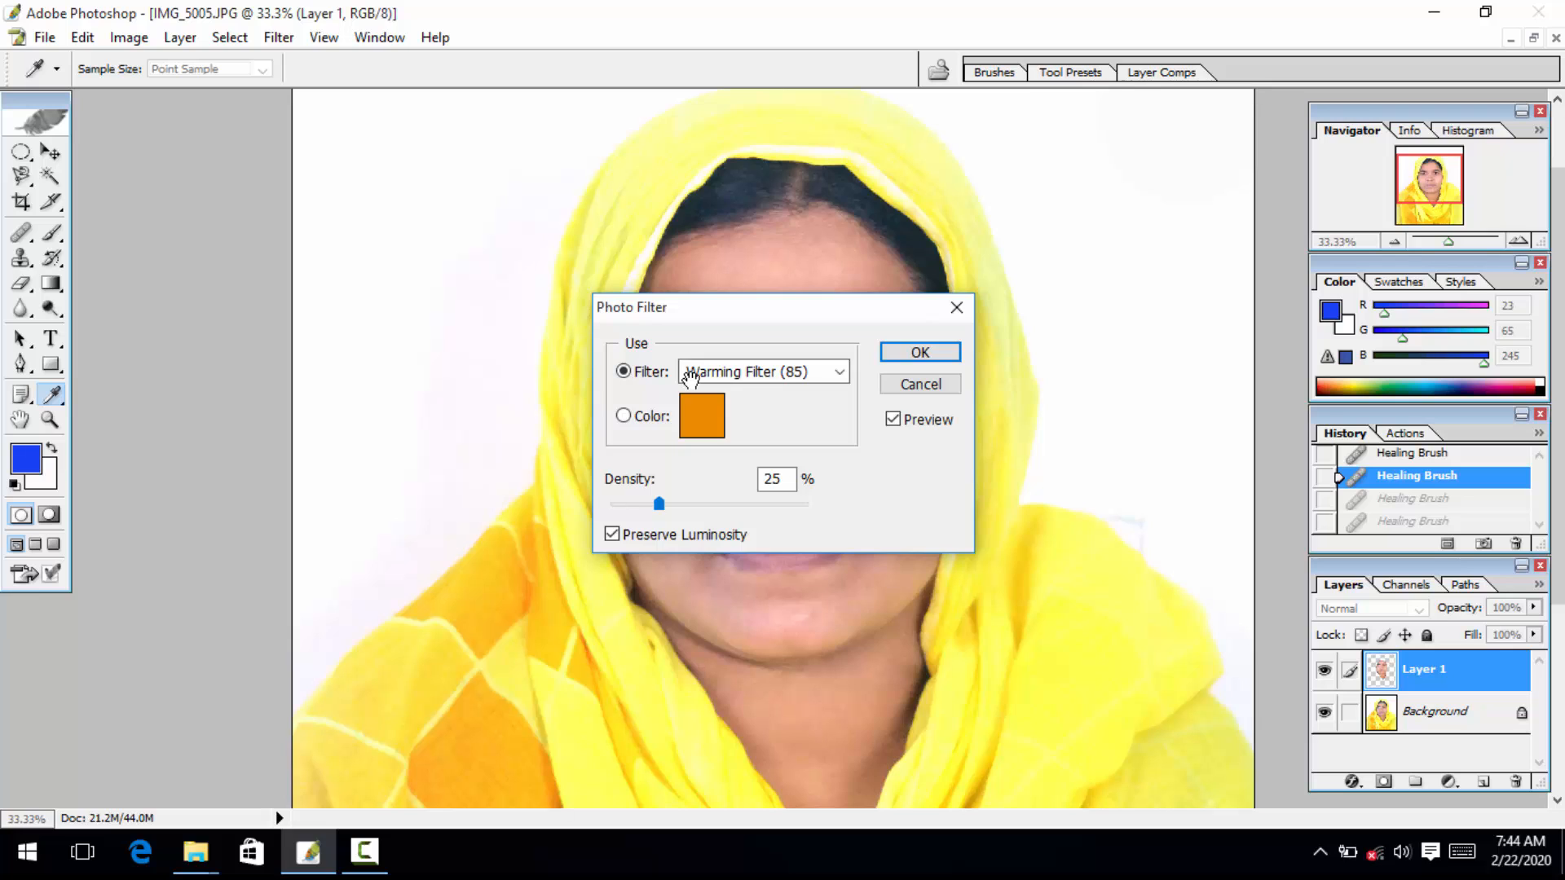
pyautogui.moveTo(652, 307)
pyautogui.mouseDown()
pyautogui.moveTo(897, 303)
pyautogui.moveTo(1104, 263)
pyautogui.mouseUp()
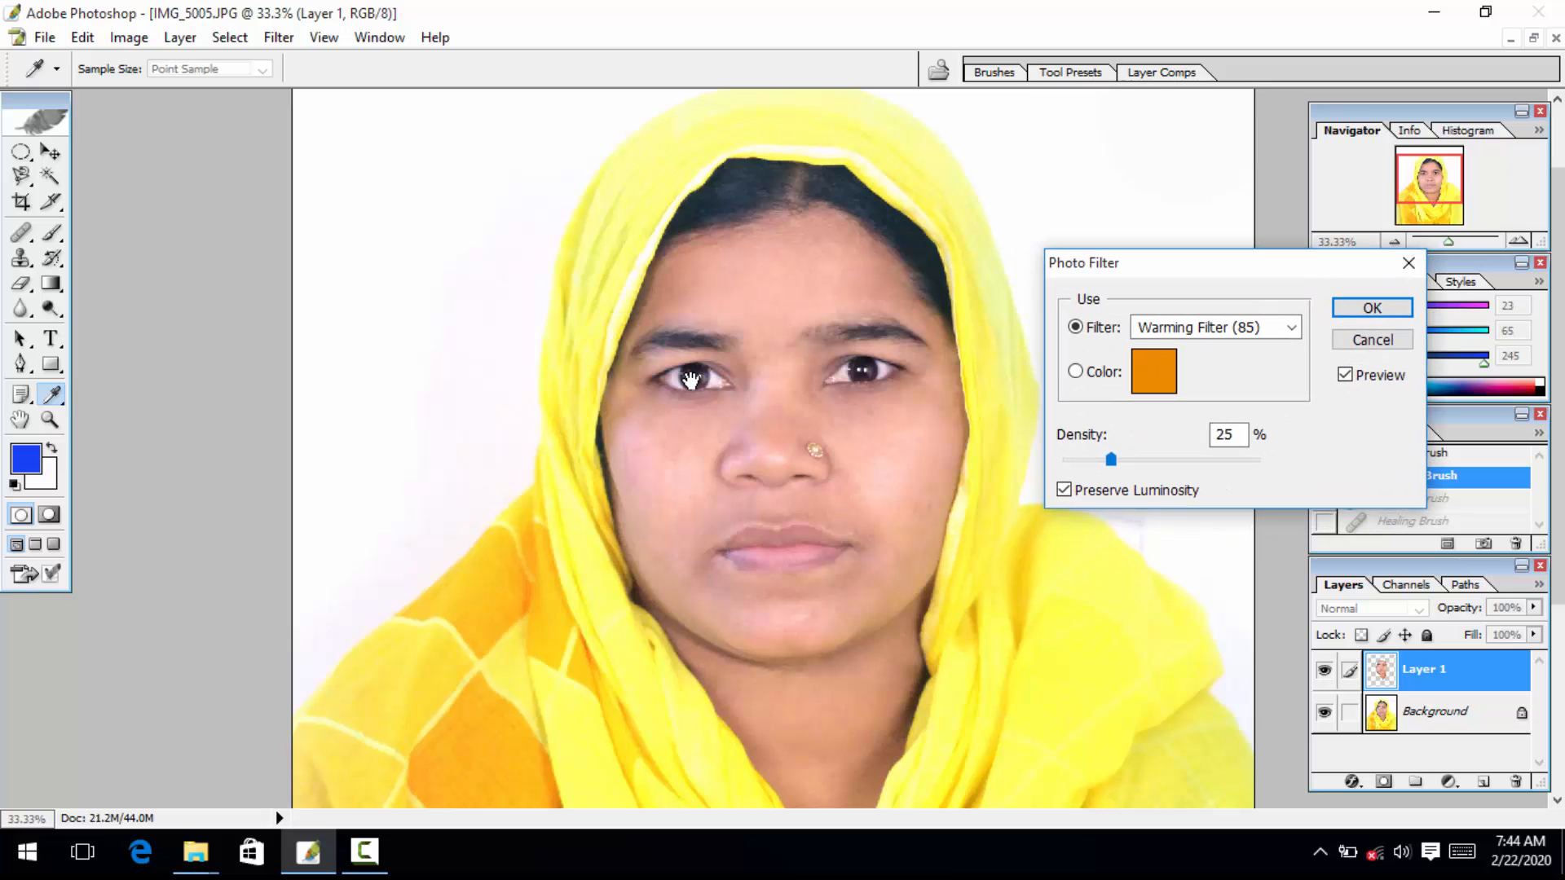
# Step: Try the Warming Filter (81), Red, Orange and Green photo filters on the skin layer
pyautogui.hotkey('alt', 'Down')
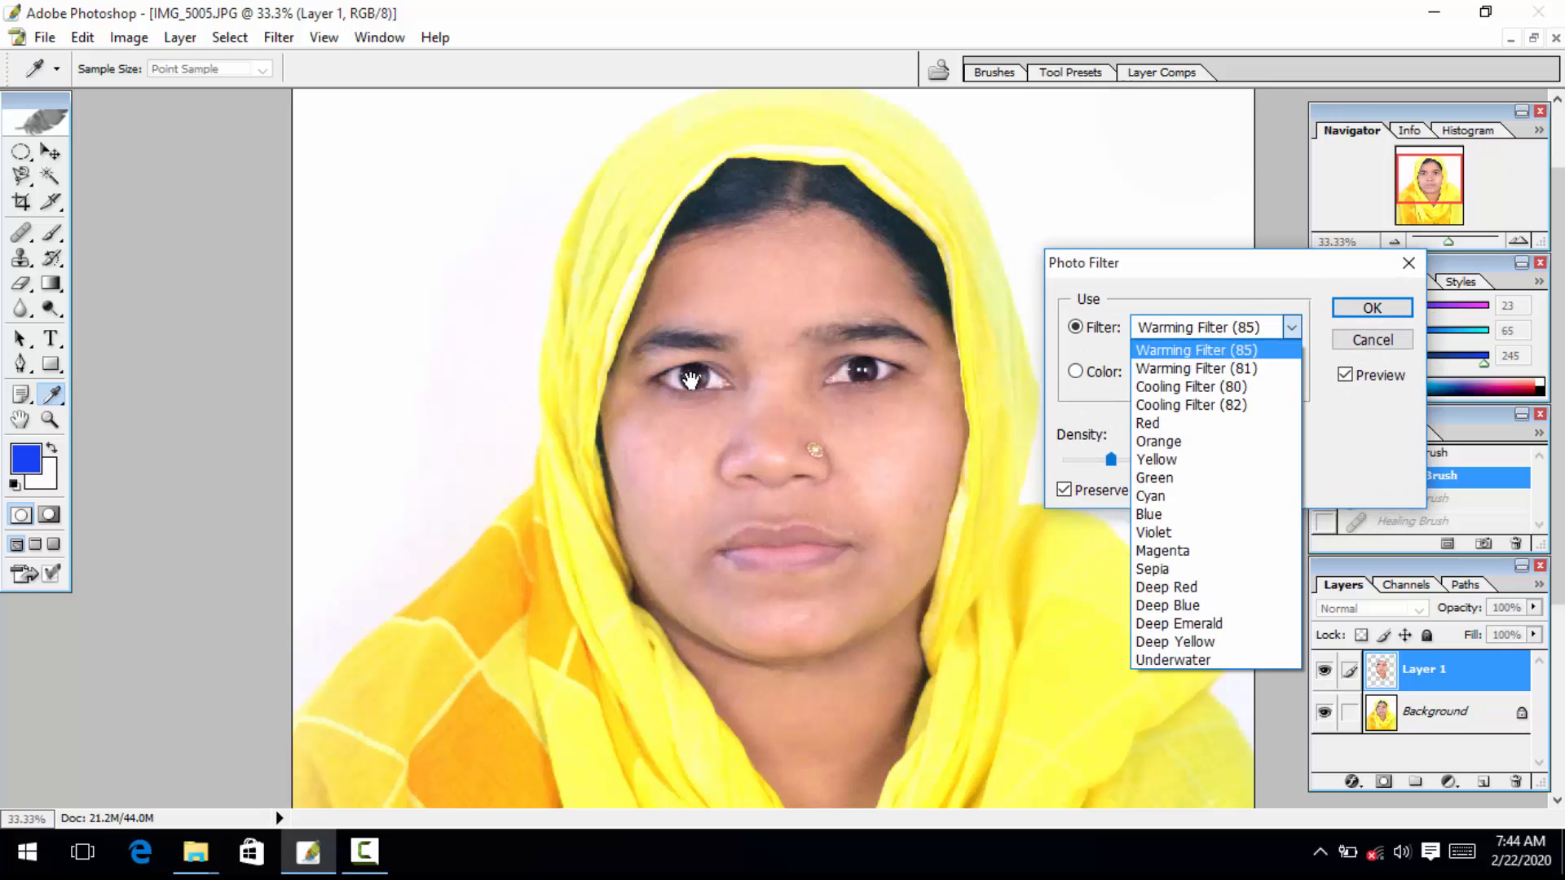
pyautogui.press('Down')
pyautogui.press('Return')
pyautogui.hotkey('alt', 'Down')
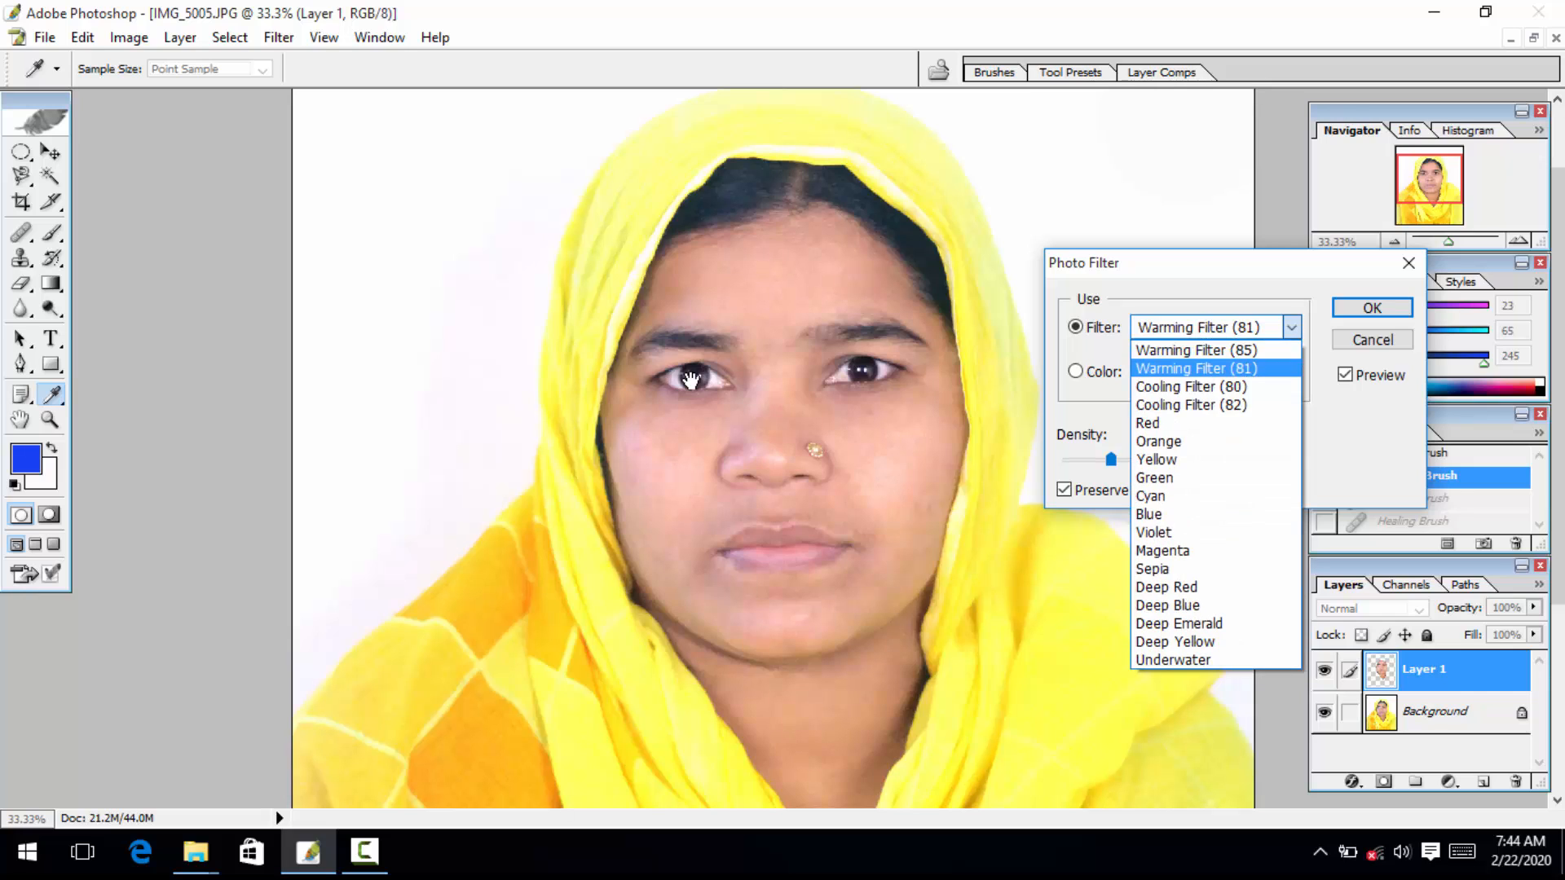
pyautogui.press('Down')
pyautogui.press('Down')
pyautogui.press('Down')
pyautogui.press('Down')
pyautogui.press('Down')
pyautogui.press('Up')
pyautogui.press('Up')
pyautogui.press('Return')
pyautogui.hotkey('alt', 'Down')
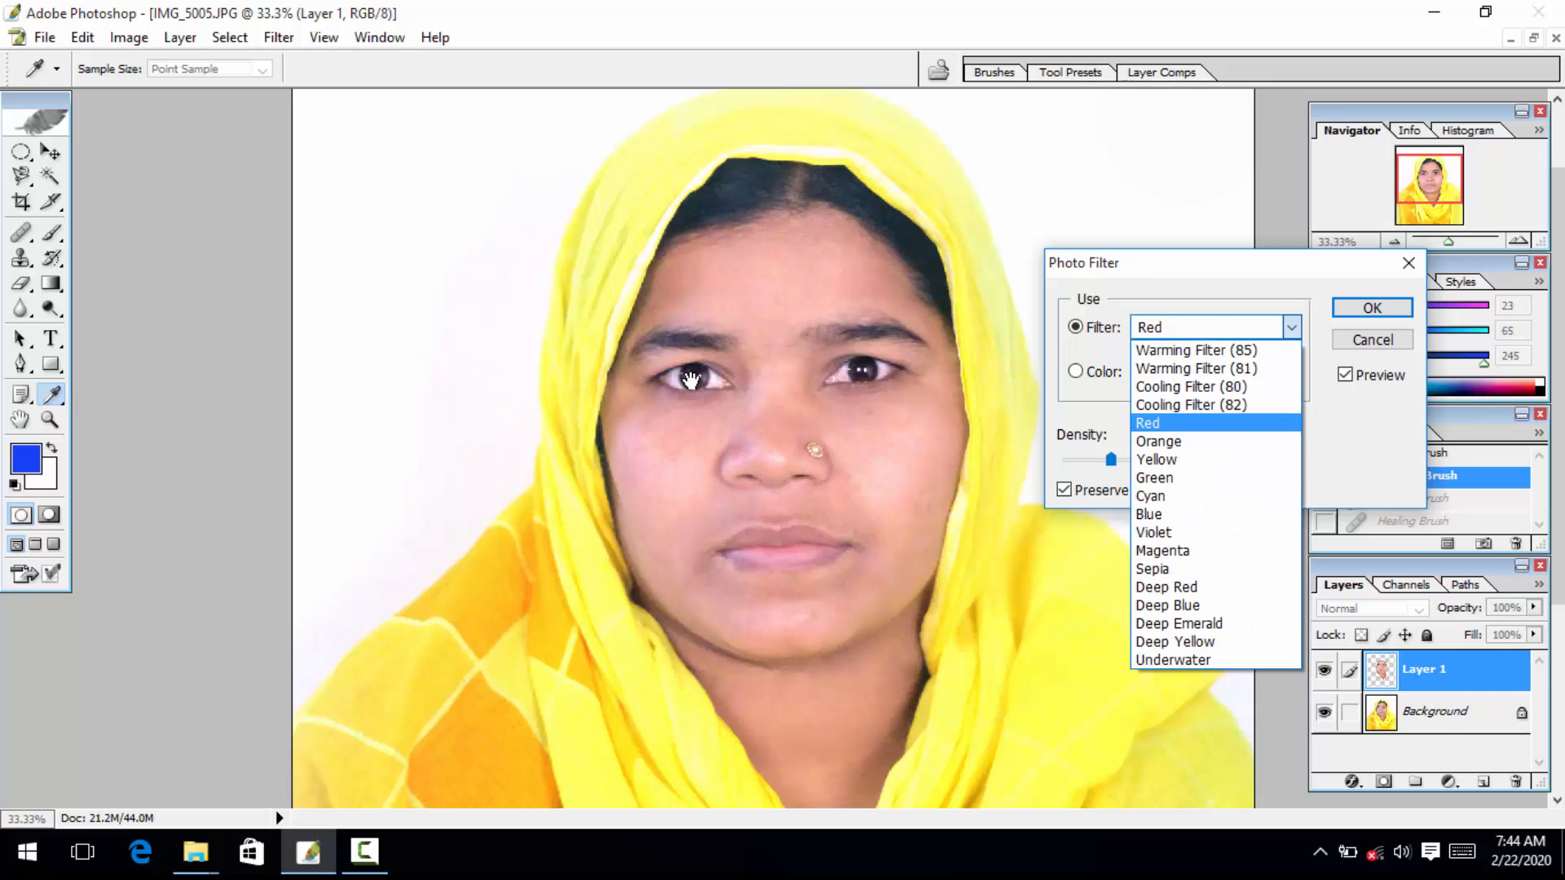
pyautogui.press('Down')
pyautogui.press('Return')
pyautogui.hotkey('alt', 'Down')
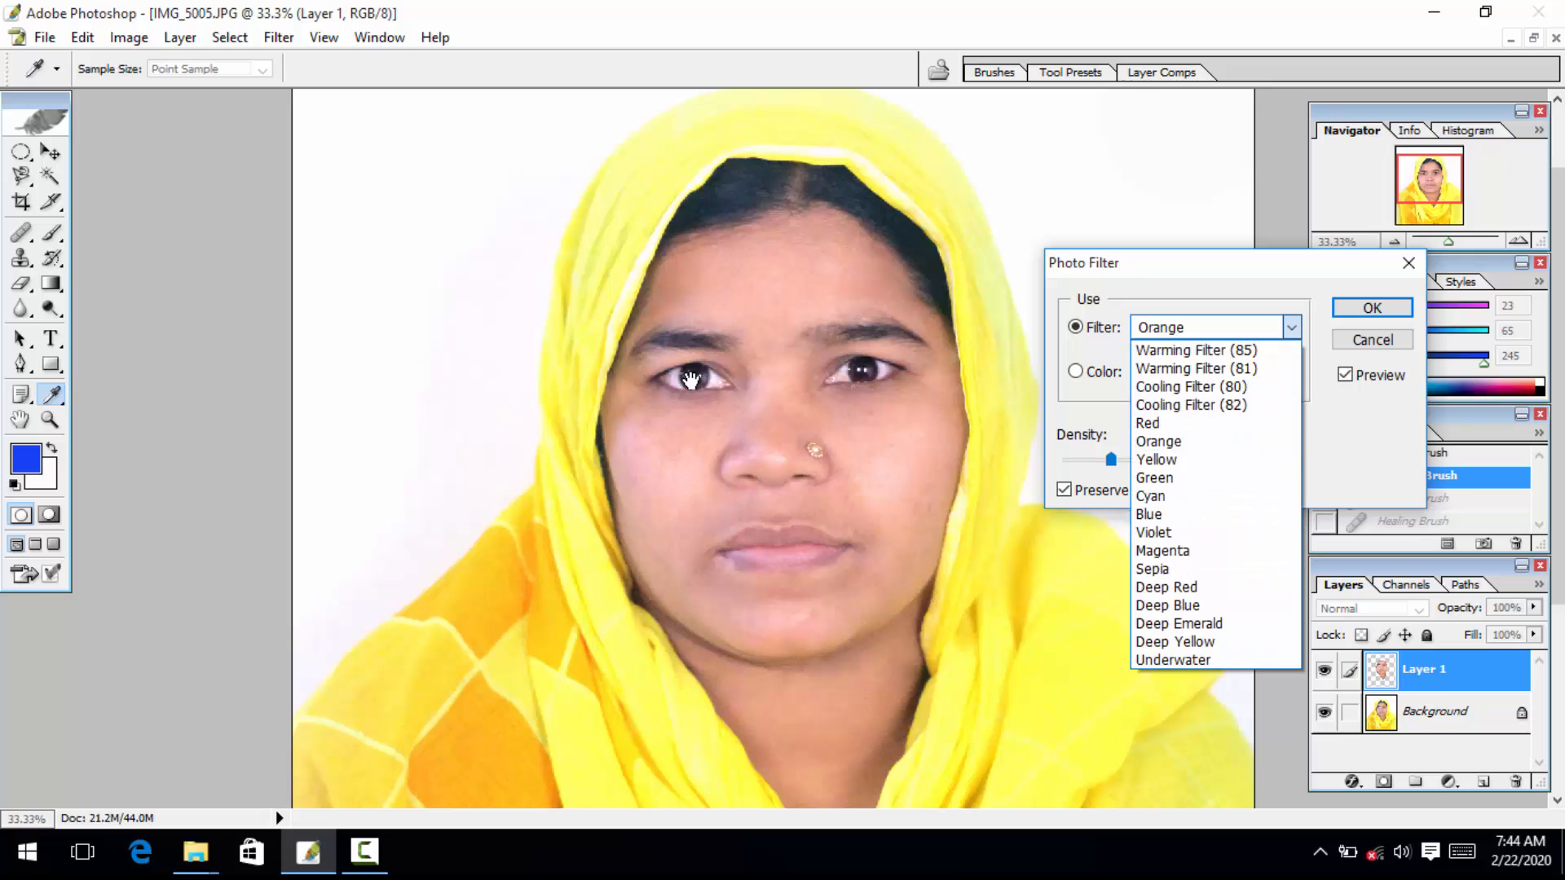
pyautogui.press('Down')
pyautogui.press('Down')
pyautogui.press('Down')
pyautogui.press('Up')
pyautogui.press('Return')
pyautogui.hotkey('alt', 'Down')
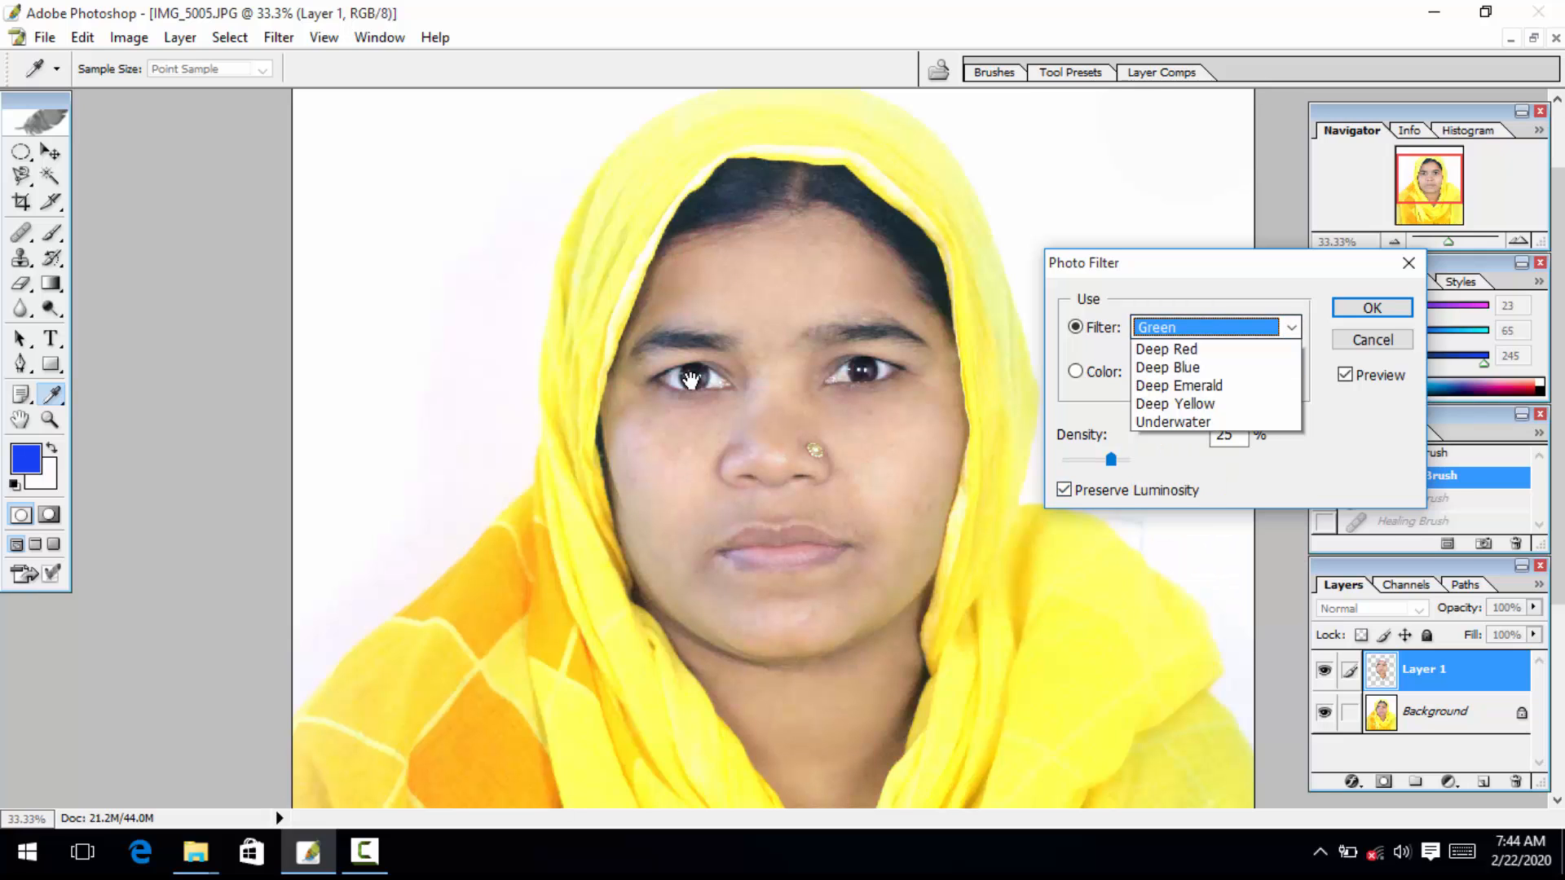
# Step: Choose the Cyan photo filter at 25% density and apply it to the skin layer
pyautogui.press('Up')
pyautogui.press('Down')
pyautogui.press('Down')
pyautogui.press('Return')
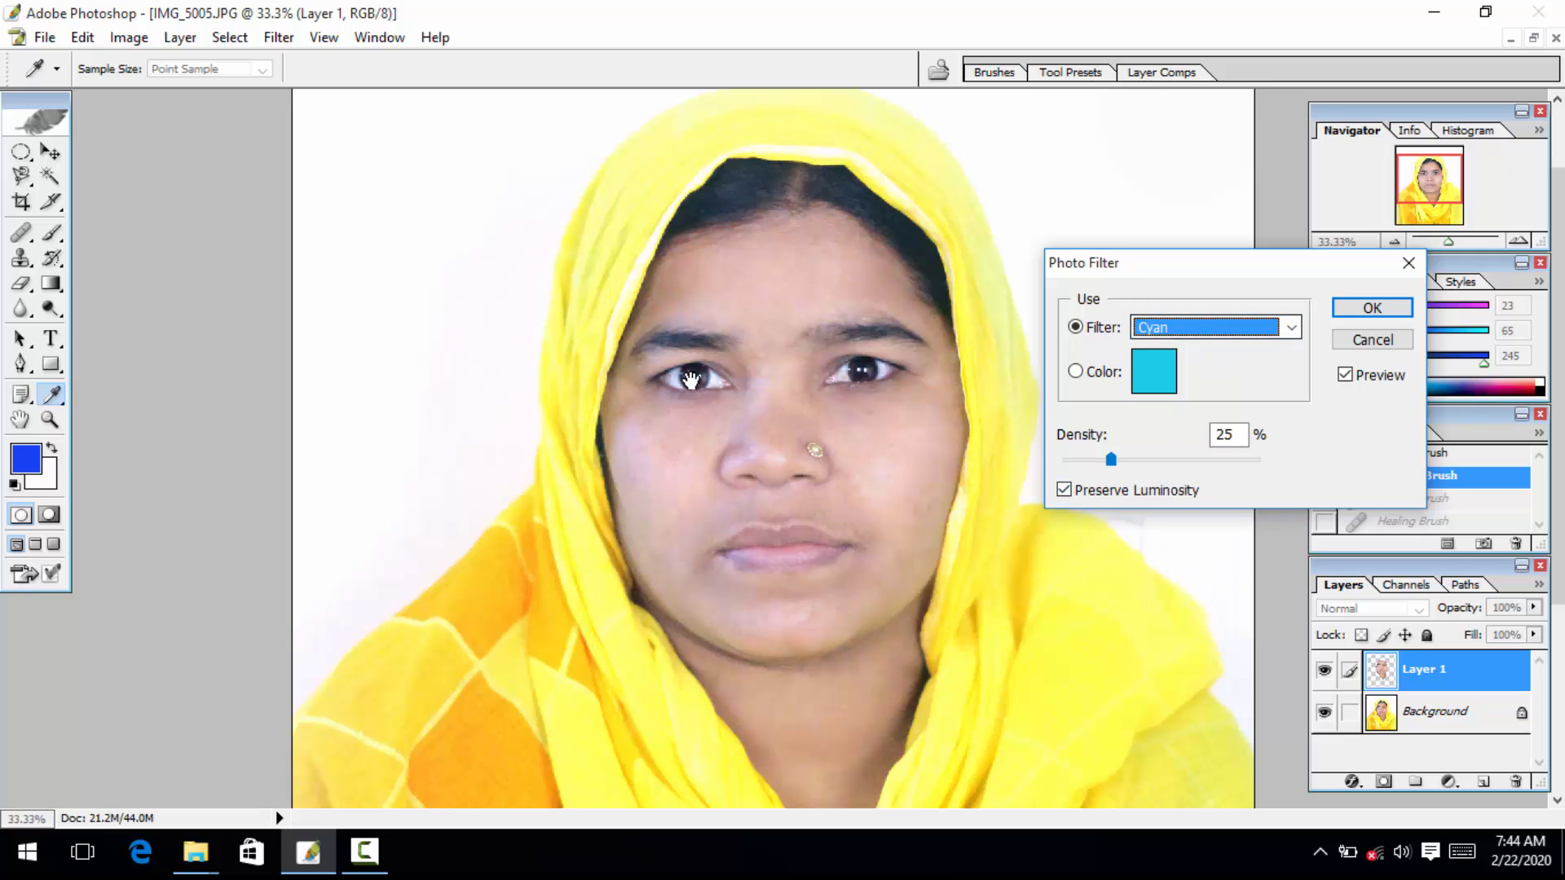
pyautogui.press('Return')
# Step: Examine the filtered skin tone against the scarf and background at different magnifications
pyautogui.press('z')
pyautogui.hotkey('ctrl', '-')
pyautogui.hotkey('ctrl', '-')
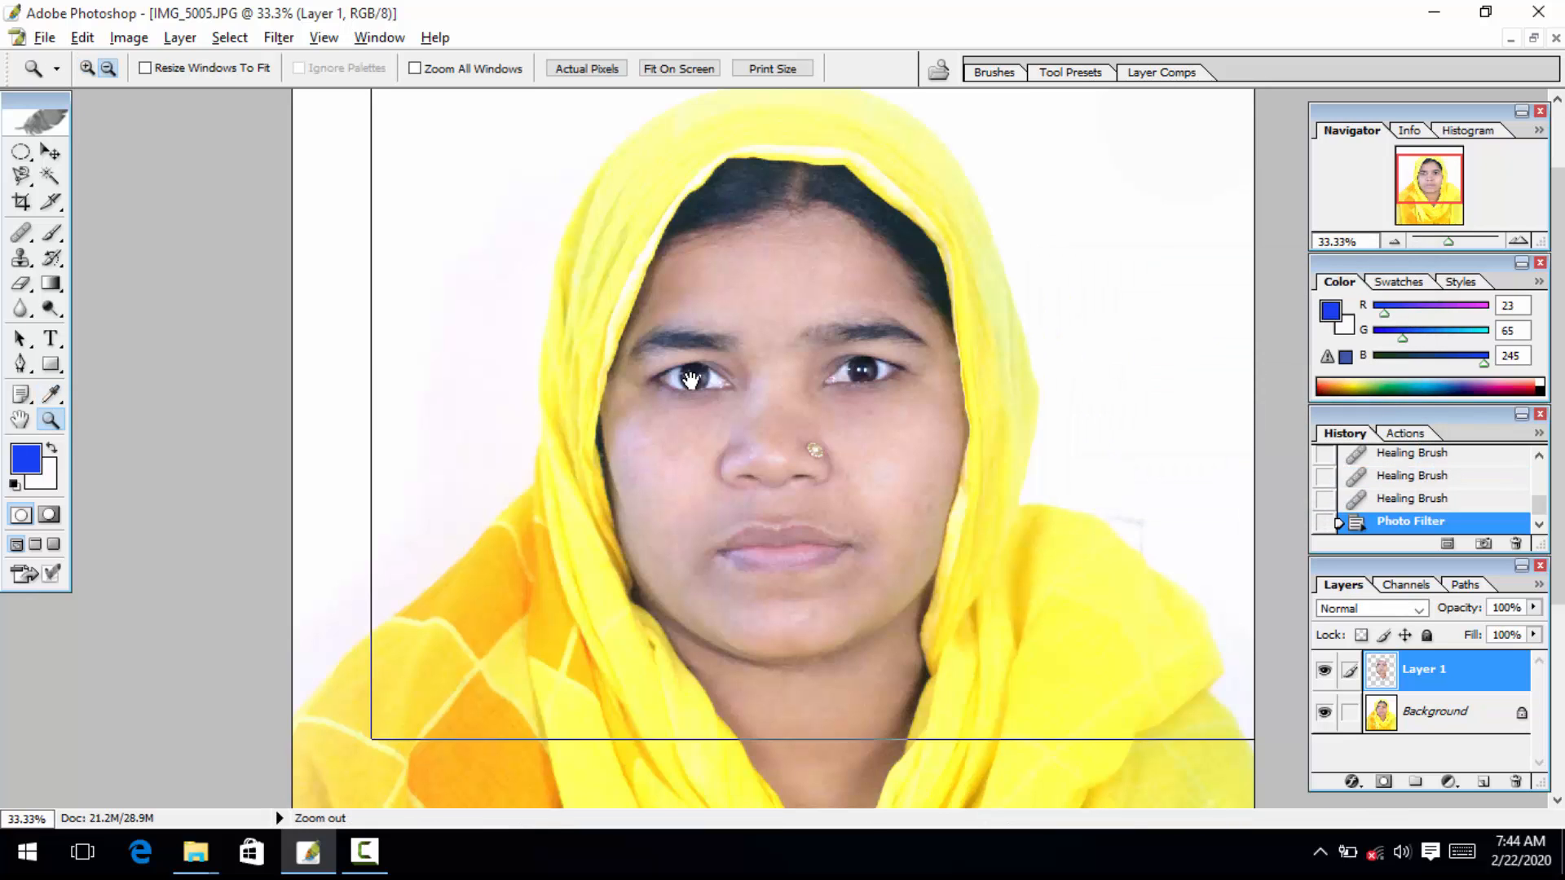
pyautogui.hotkey('ctrl', '+')
pyautogui.hotkey('ctrl', '+')
pyautogui.hotkey('ctrl', '+')
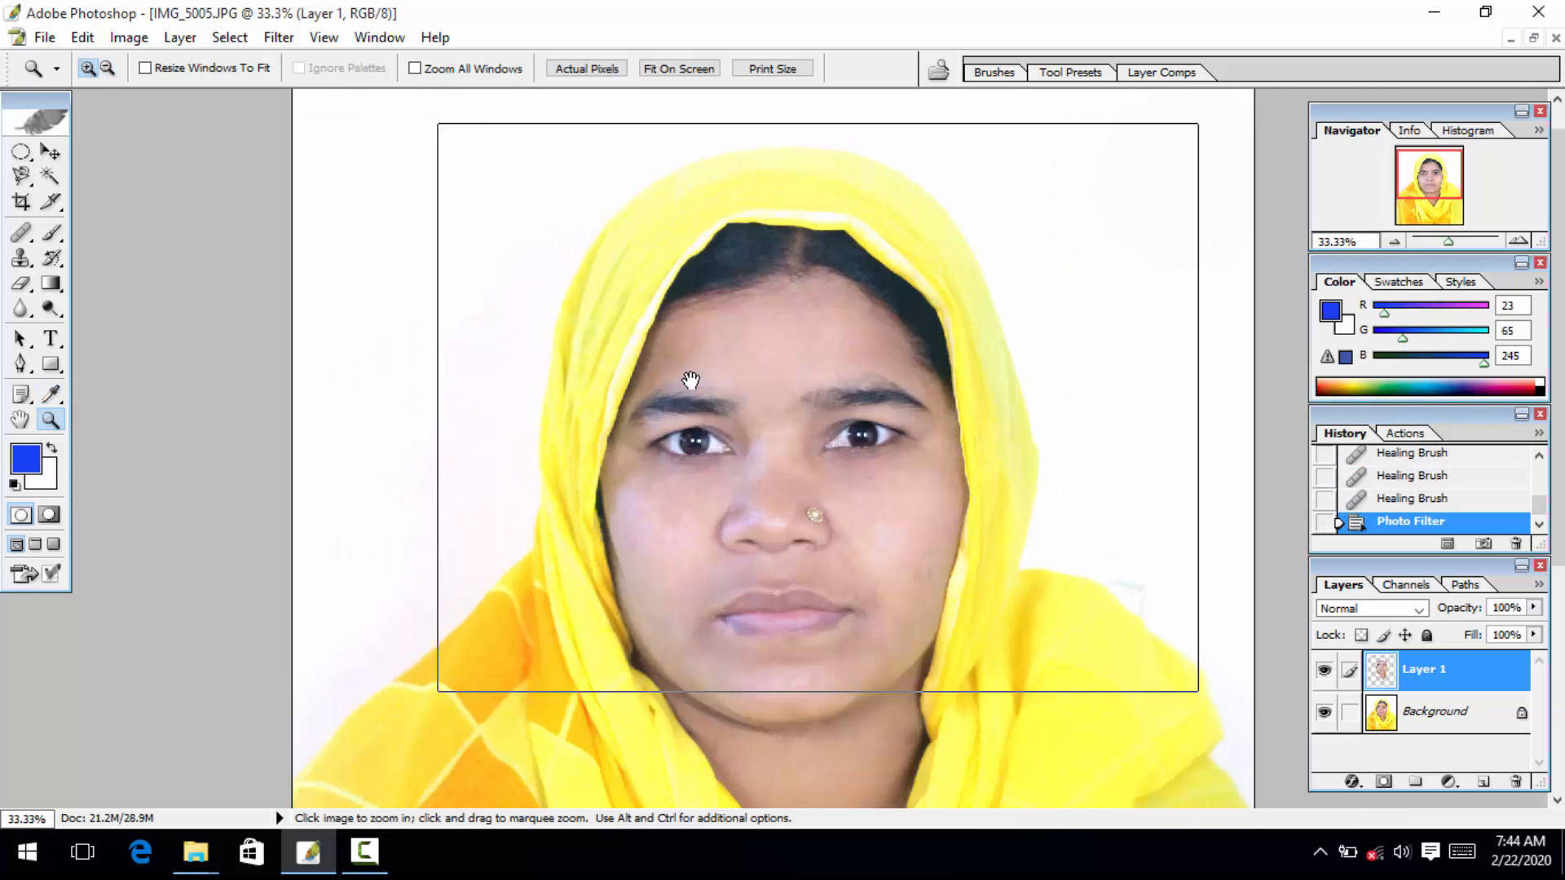
pyautogui.scroll(-3, 691, 380)
pyautogui.hotkey('ctrl', '-')
pyautogui.hotkey('ctrl', '-')
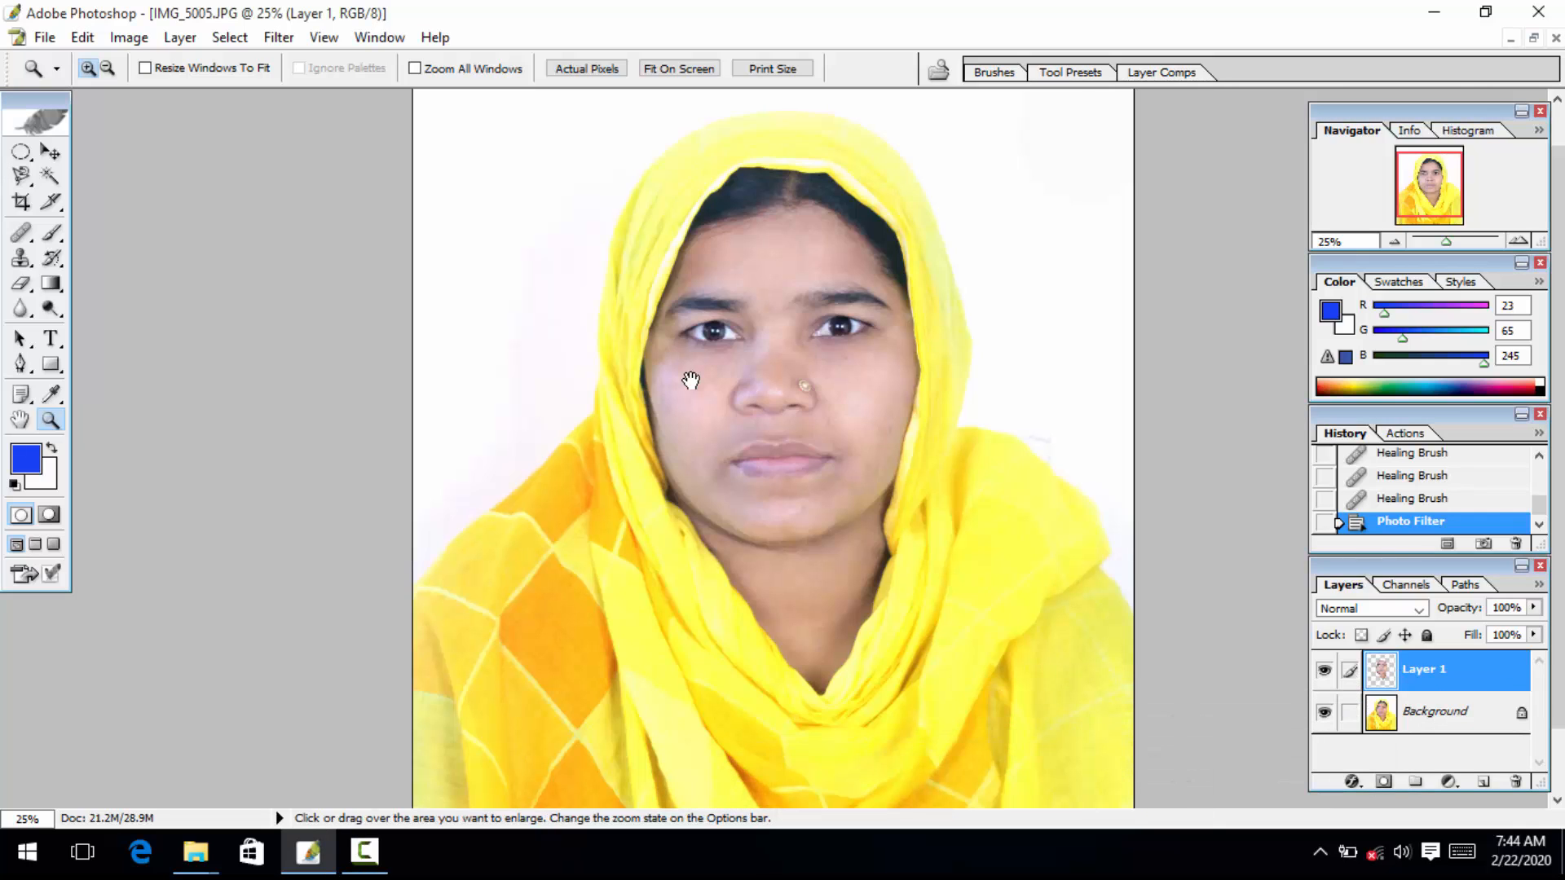
# Step: Make the Background layer active and open a Selective Color adjustment for it
pyautogui.hotkey('alt', '[')
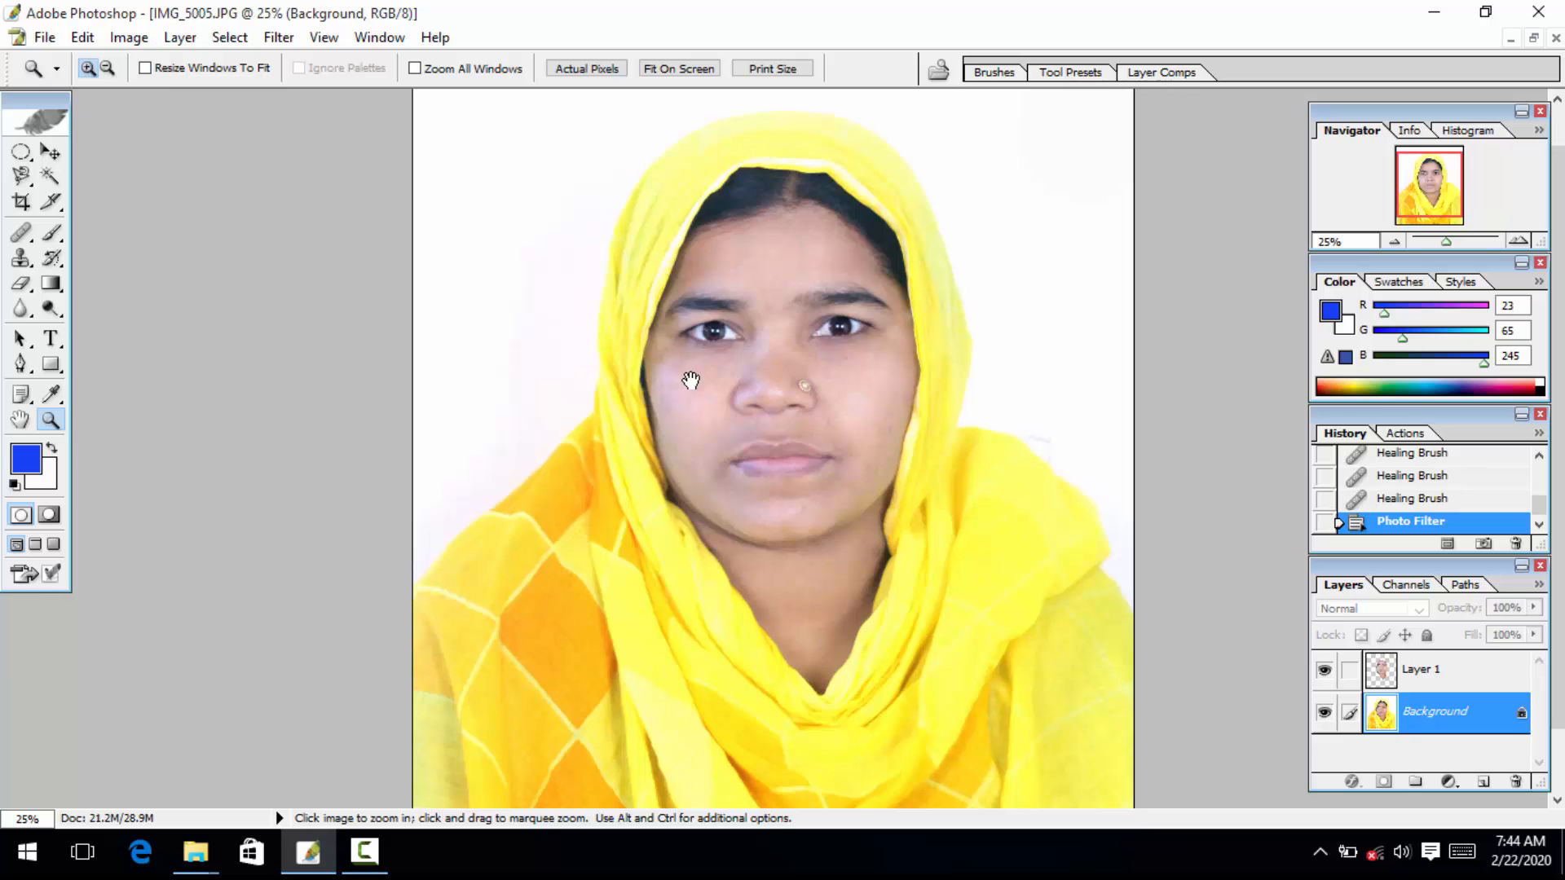
pyautogui.hotkey('alt', 'i')
pyautogui.press('Right')
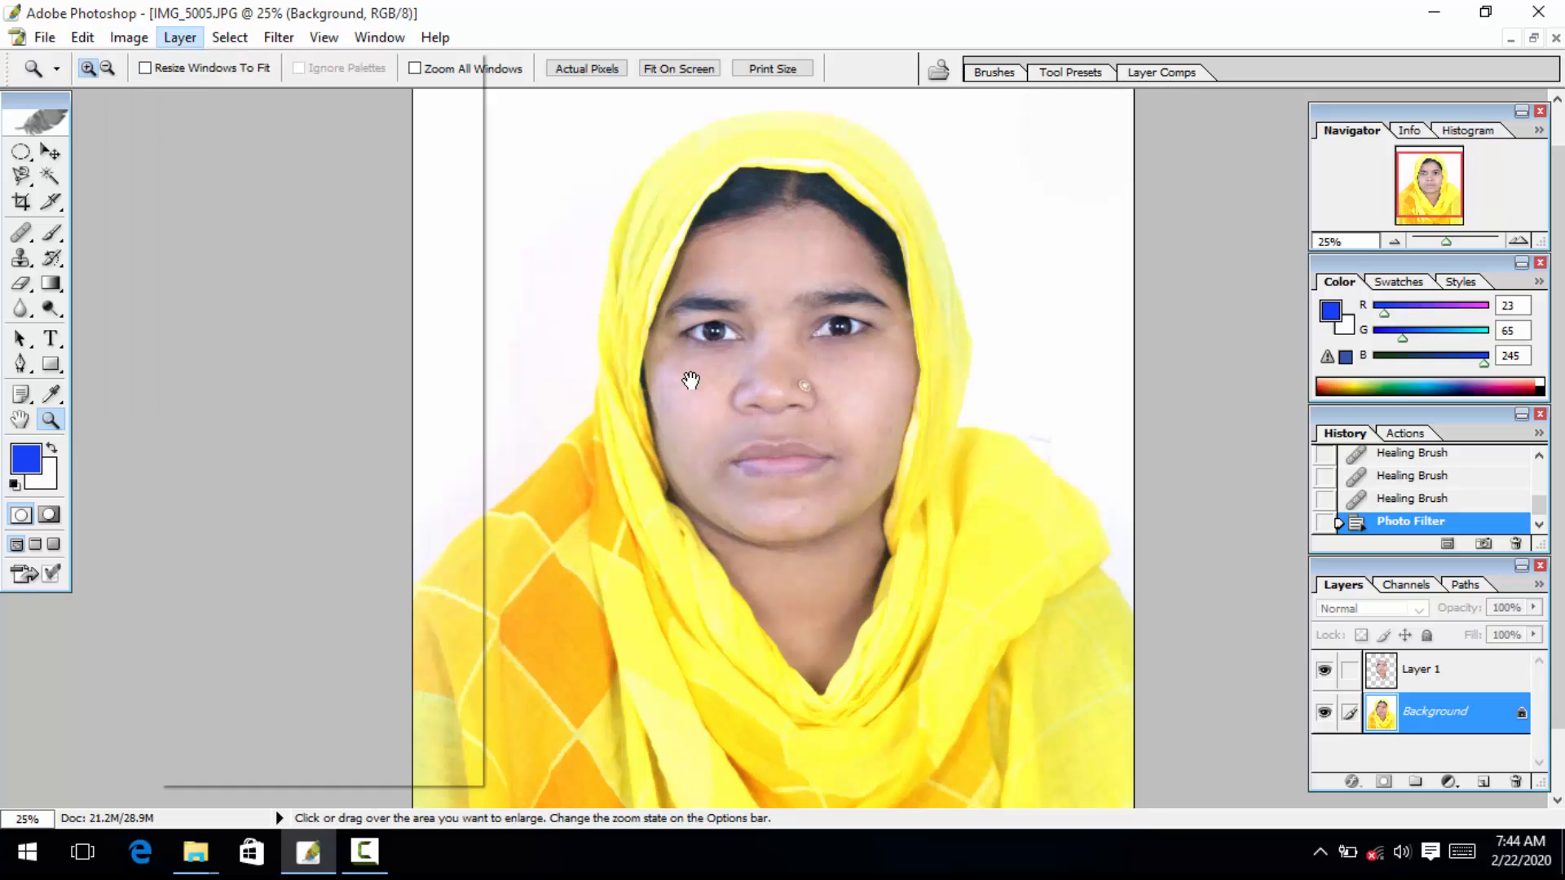
pyautogui.press('Left')
pyautogui.press('Down')
pyautogui.press('Right')
pyautogui.press('Down')
pyautogui.press('Down')
pyautogui.press('Down')
pyautogui.press('Down')
pyautogui.press('Down')
pyautogui.press('Down')
pyautogui.press('Down')
pyautogui.press('Down')
pyautogui.press('Down')
pyautogui.press('Down')
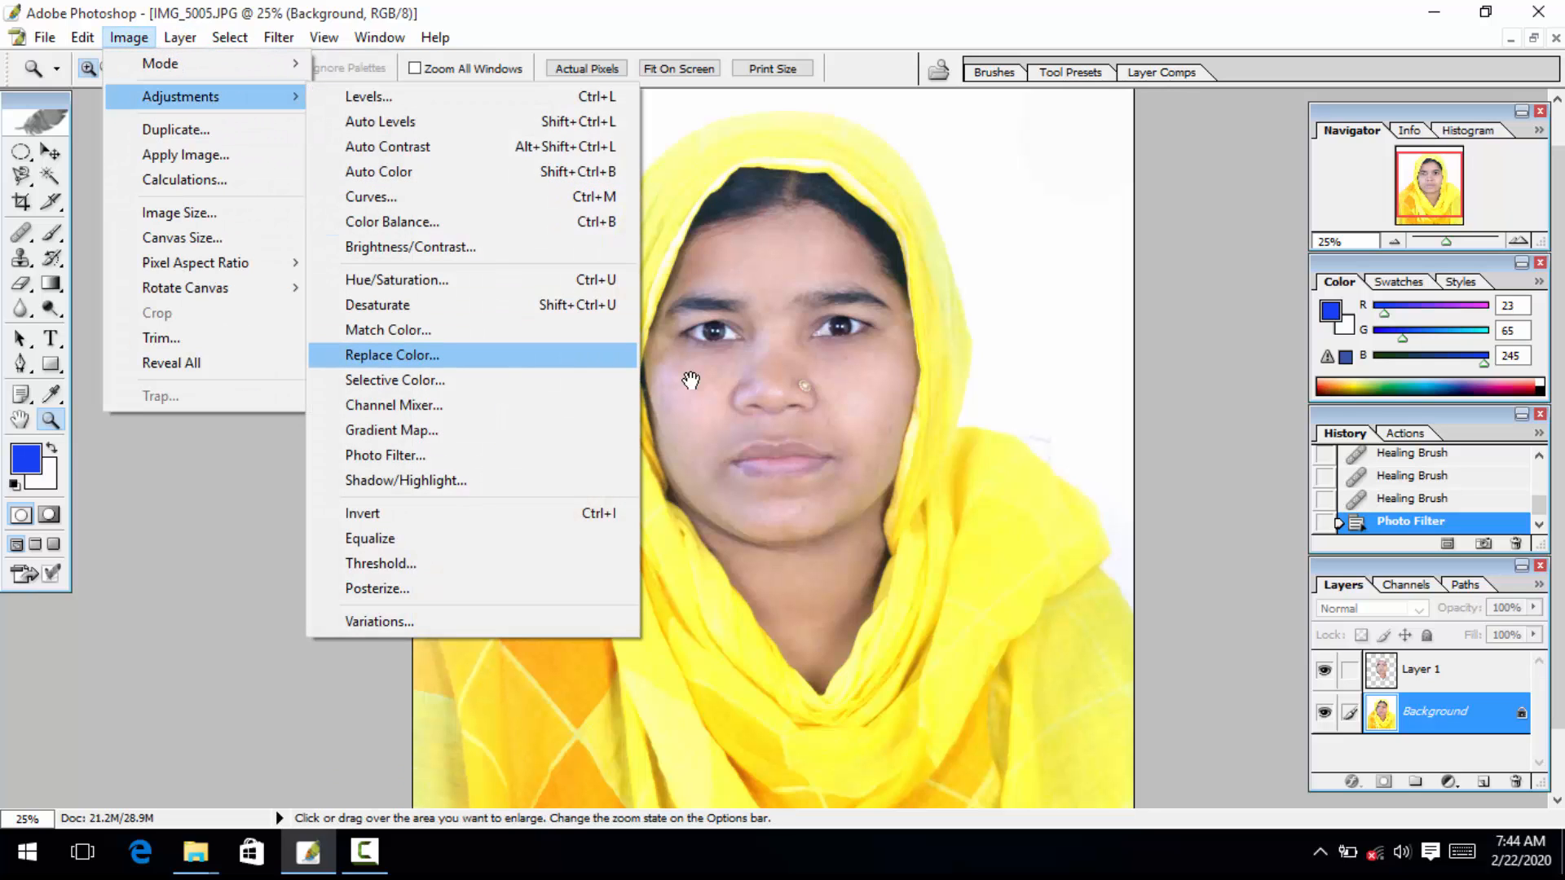
pyautogui.press('Down')
pyautogui.press('Return')
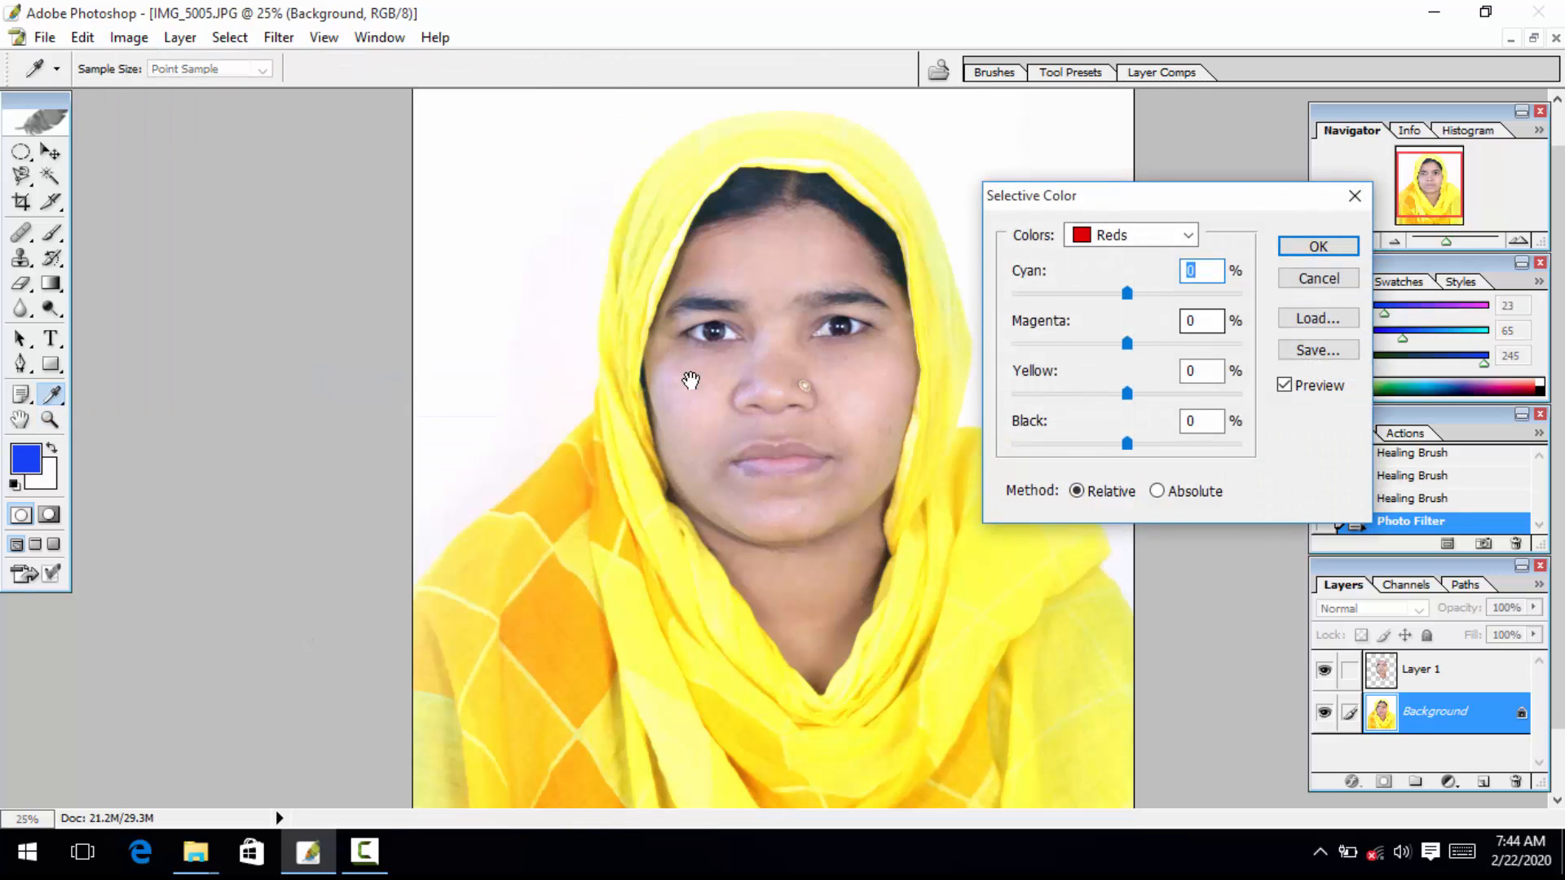
# Step: Set Cyan to -41% for the Yellows of the Background layer
pyautogui.hotkey('alt', 'Down')
pyautogui.press('Escape')
pyautogui.press('Down')
pyautogui.press('Tab')
pyautogui.press('Up')
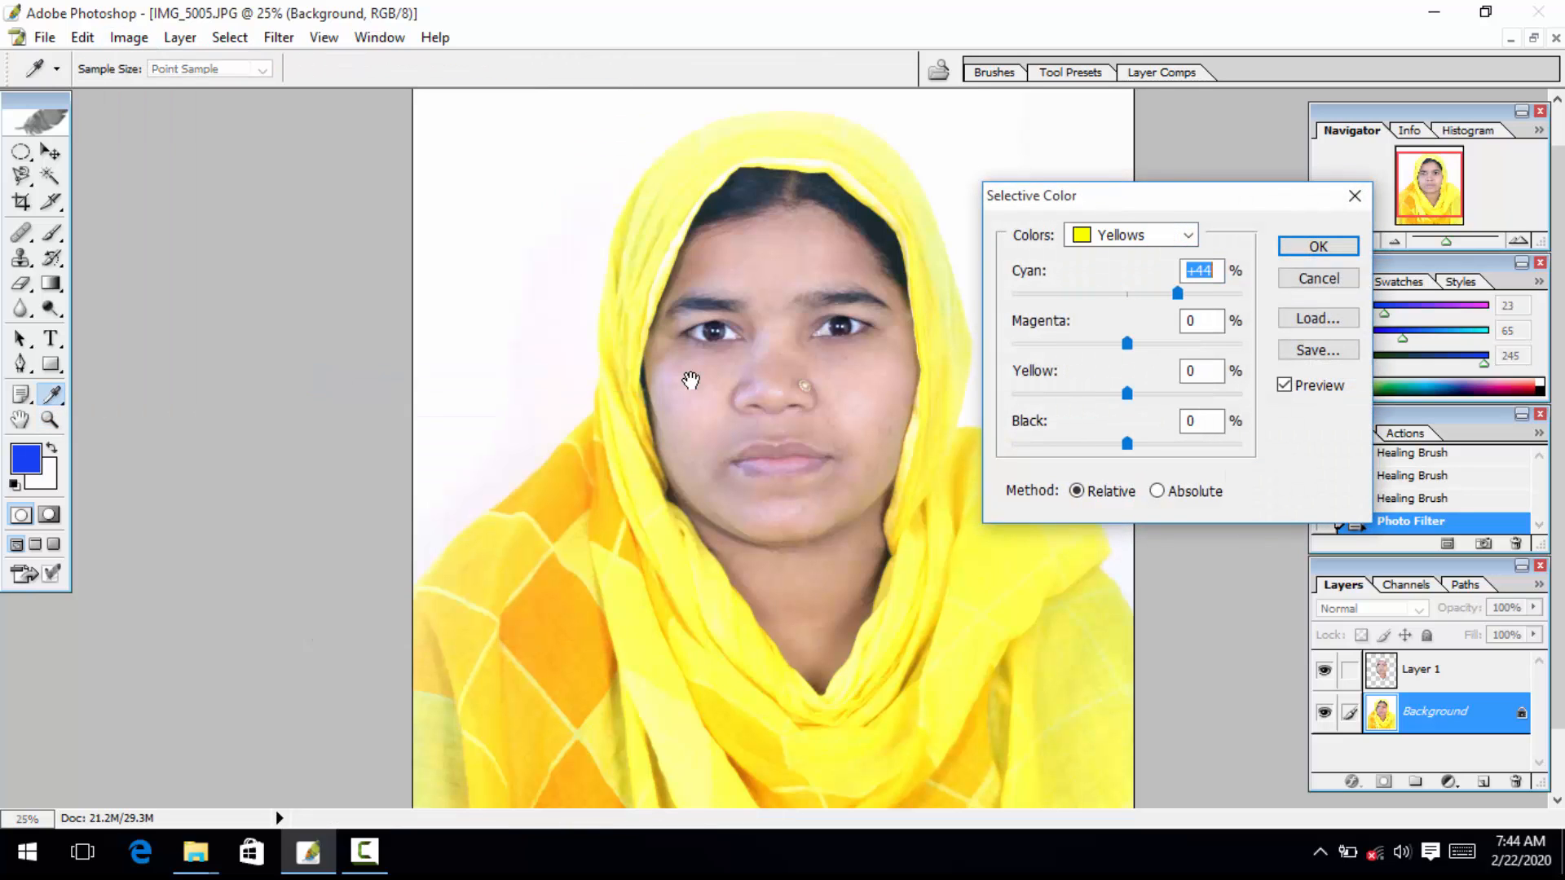
pyautogui.hotkey('shift', 'Down')
pyautogui.hotkey('shift', 'Down')
pyautogui.hotkey('shift', 'Down')
pyautogui.hotkey('shift', 'Down')
pyautogui.press('Down')
pyautogui.press('Down')
# Step: Set Magenta to +43% and Yellow to +8% for the Yellows
pyautogui.press('Tab')
pyautogui.hotkey('shift', 'Up')
pyautogui.hotkey('shift', 'Up')
pyautogui.hotkey('shift', 'Up')
pyautogui.hotkey('shift', 'Up')
pyautogui.press('Up')
pyautogui.press('Up')
pyautogui.press('Up')
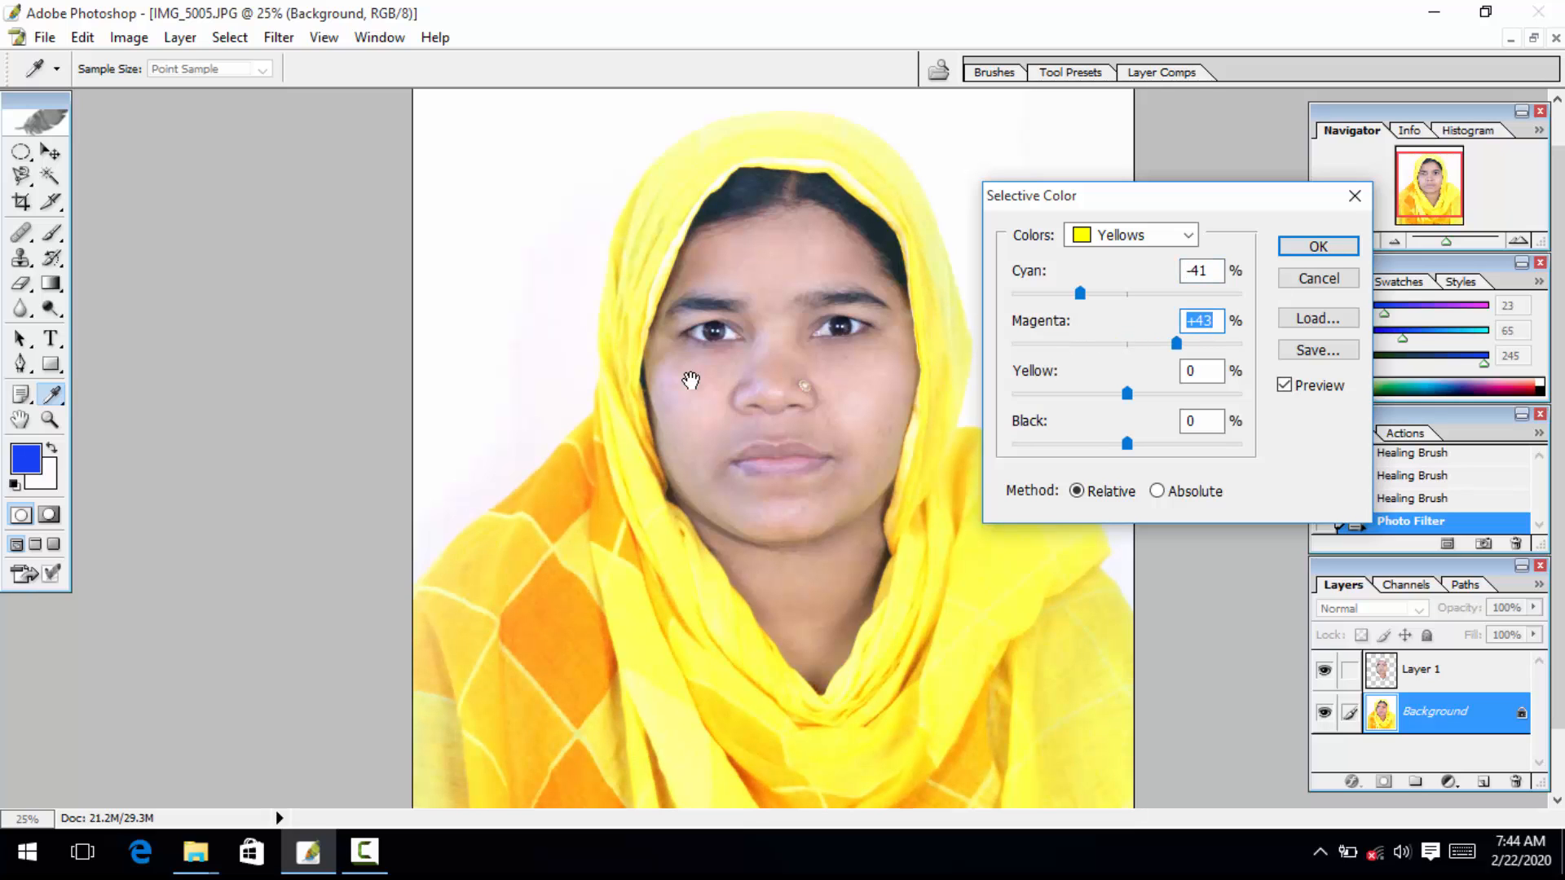
pyautogui.press('Tab')
pyautogui.press('Up')
pyautogui.press('Up')
pyautogui.press('Up')
pyautogui.press('Up')
pyautogui.press('Up')
pyautogui.press('Up')
pyautogui.press('Up')
pyautogui.press('Up')
# Step: Set Black to +11% for the Yellows and apply the Selective Color adjustment to the Background layer
pyautogui.press('Tab')
pyautogui.hotkey('shift', 'Up')
pyautogui.hotkey('shift', 'Up')
pyautogui.press('Up')
pyautogui.press('Up')
pyautogui.press('Up')
pyautogui.press('Up')
pyautogui.press('Up')
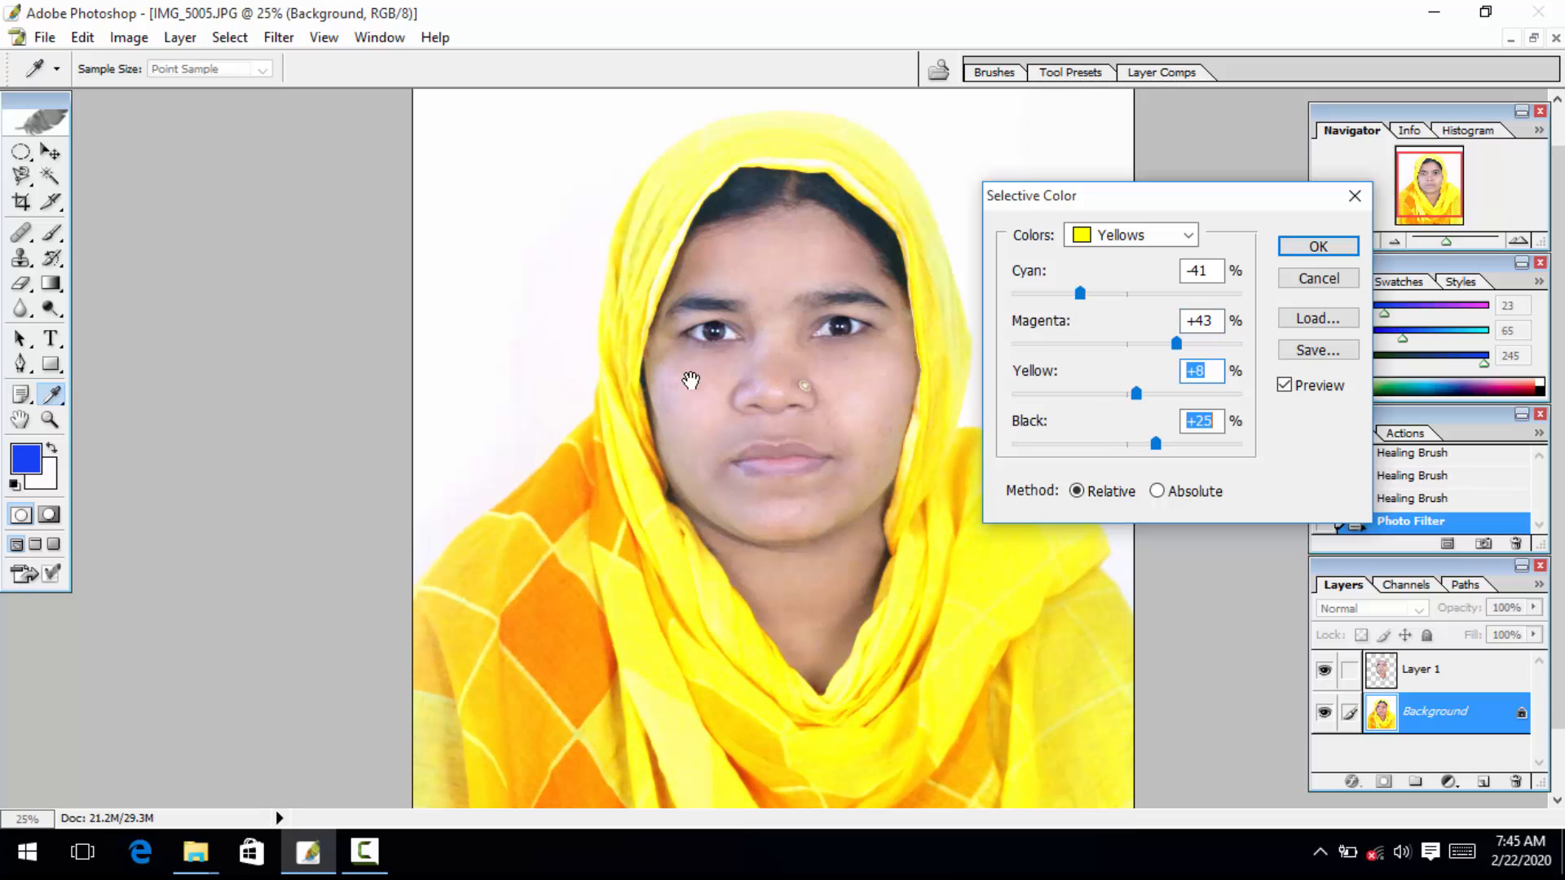
pyautogui.hotkey('shift', 'Down')
pyautogui.press('Down')
pyautogui.press('Down')
pyautogui.press('Down')
pyautogui.press('Down')
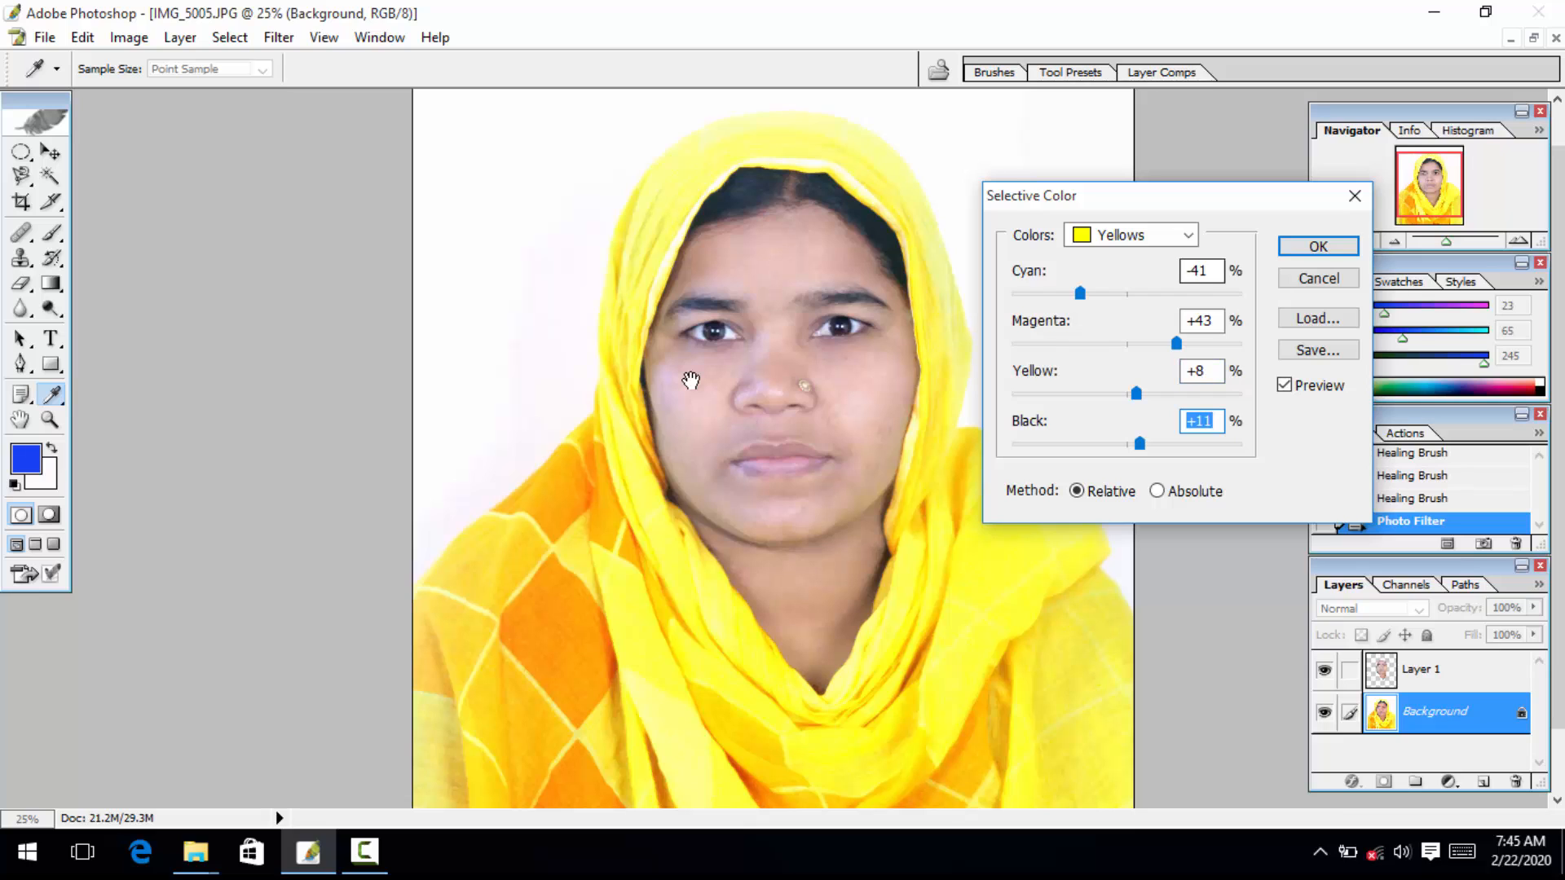
pyautogui.press('Return')
pyautogui.press('z')
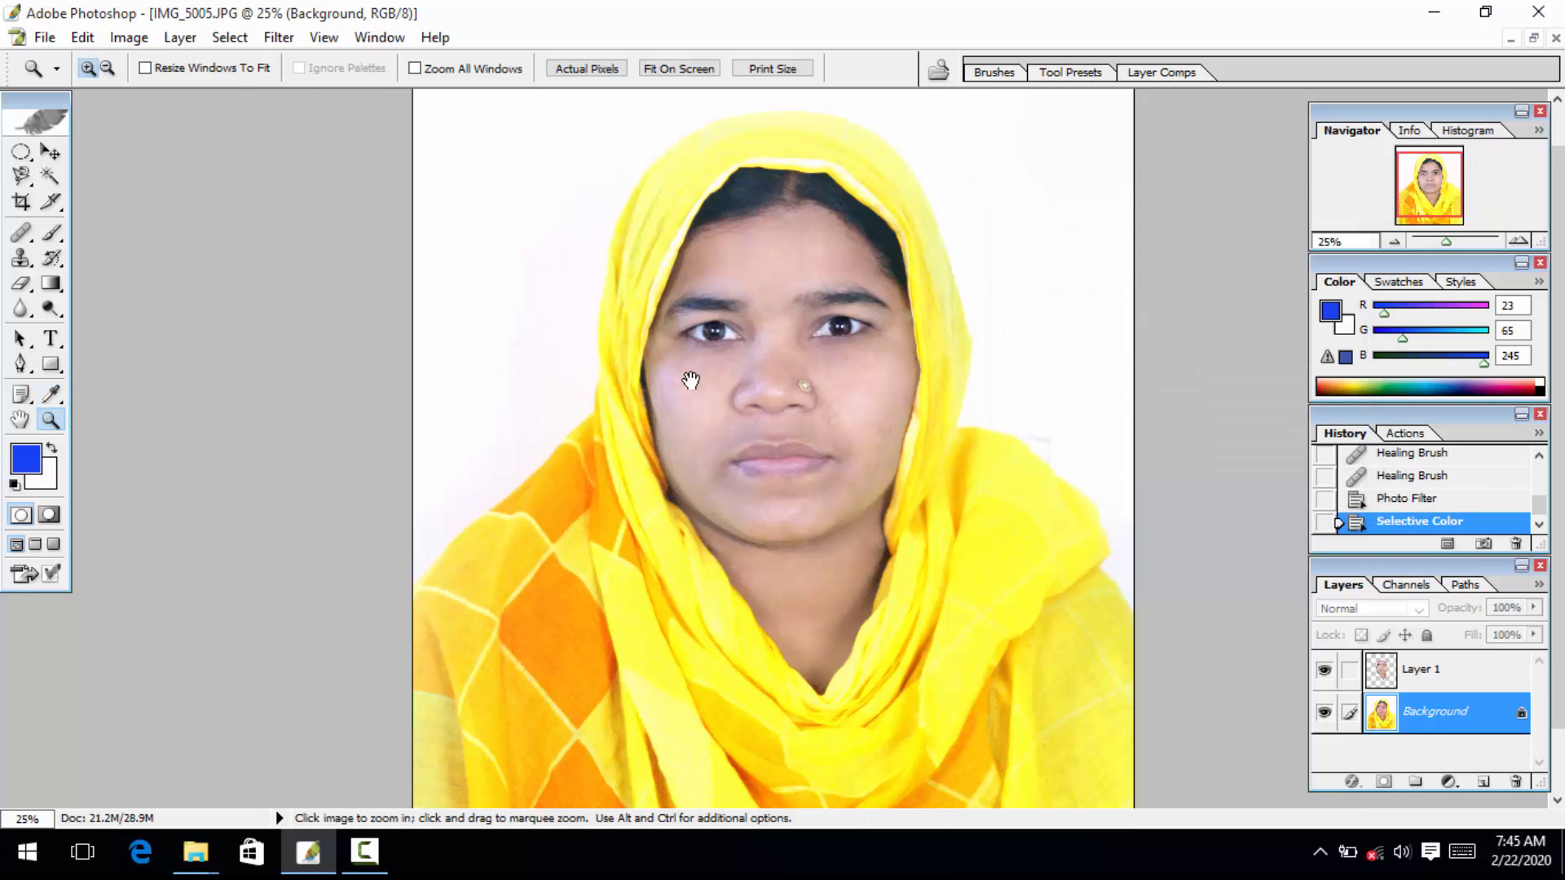
# Step: Open a Photo Filter adjustment for the Background layer
pyautogui.hotkey('alt', 'i')
pyautogui.press('Down')
pyautogui.press('Down')
pyautogui.press('Down')
pyautogui.press('Up')
pyautogui.press('Right')
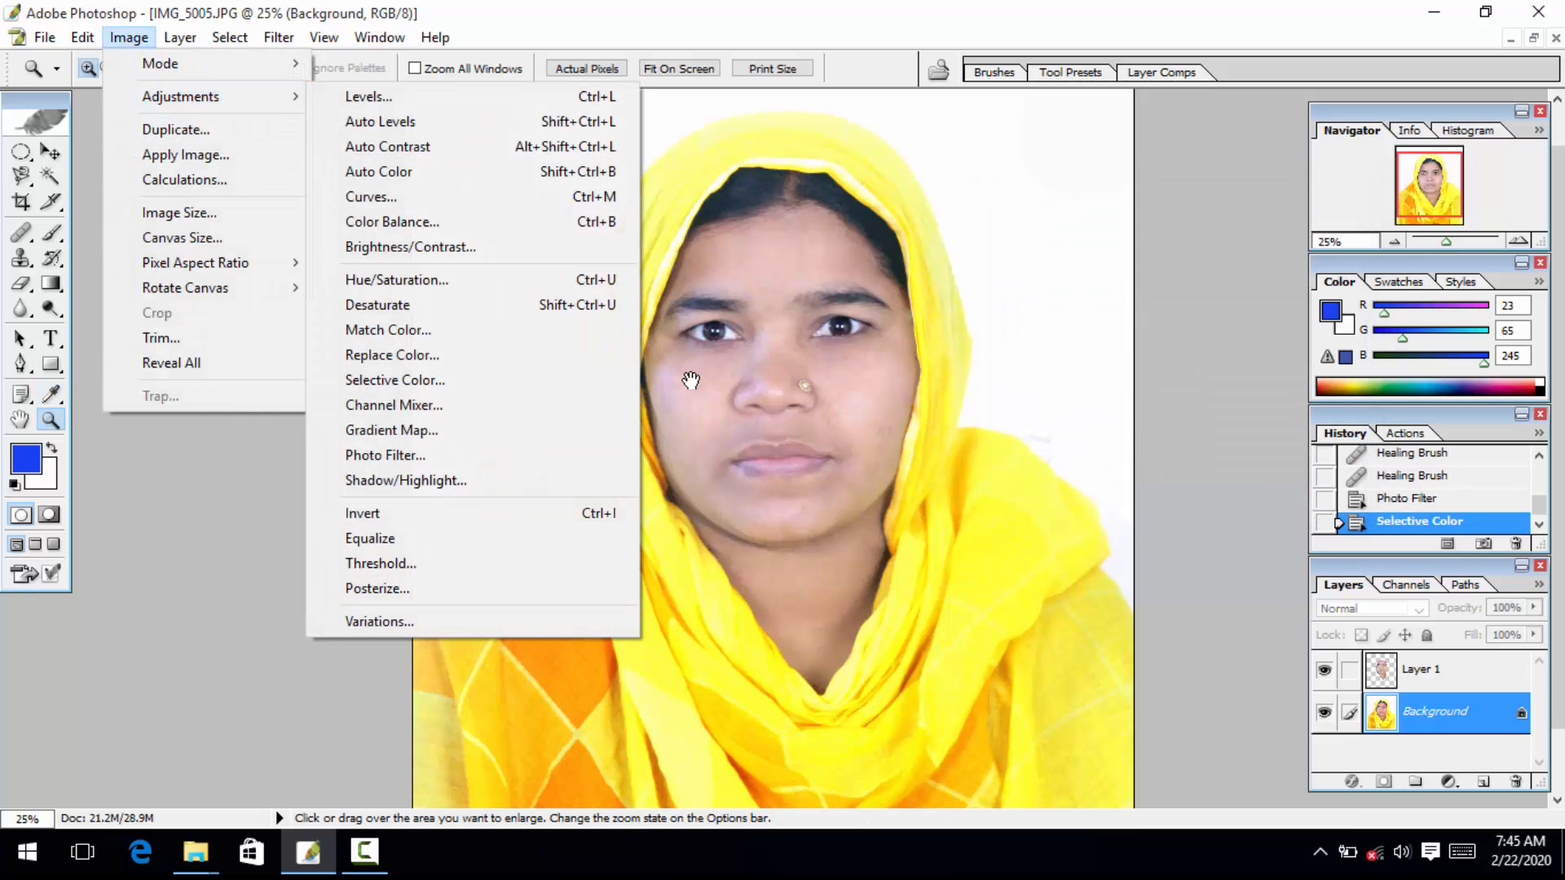
pyautogui.press('Down')
pyautogui.press('Down')
pyautogui.press('Down')
pyautogui.press('Up')
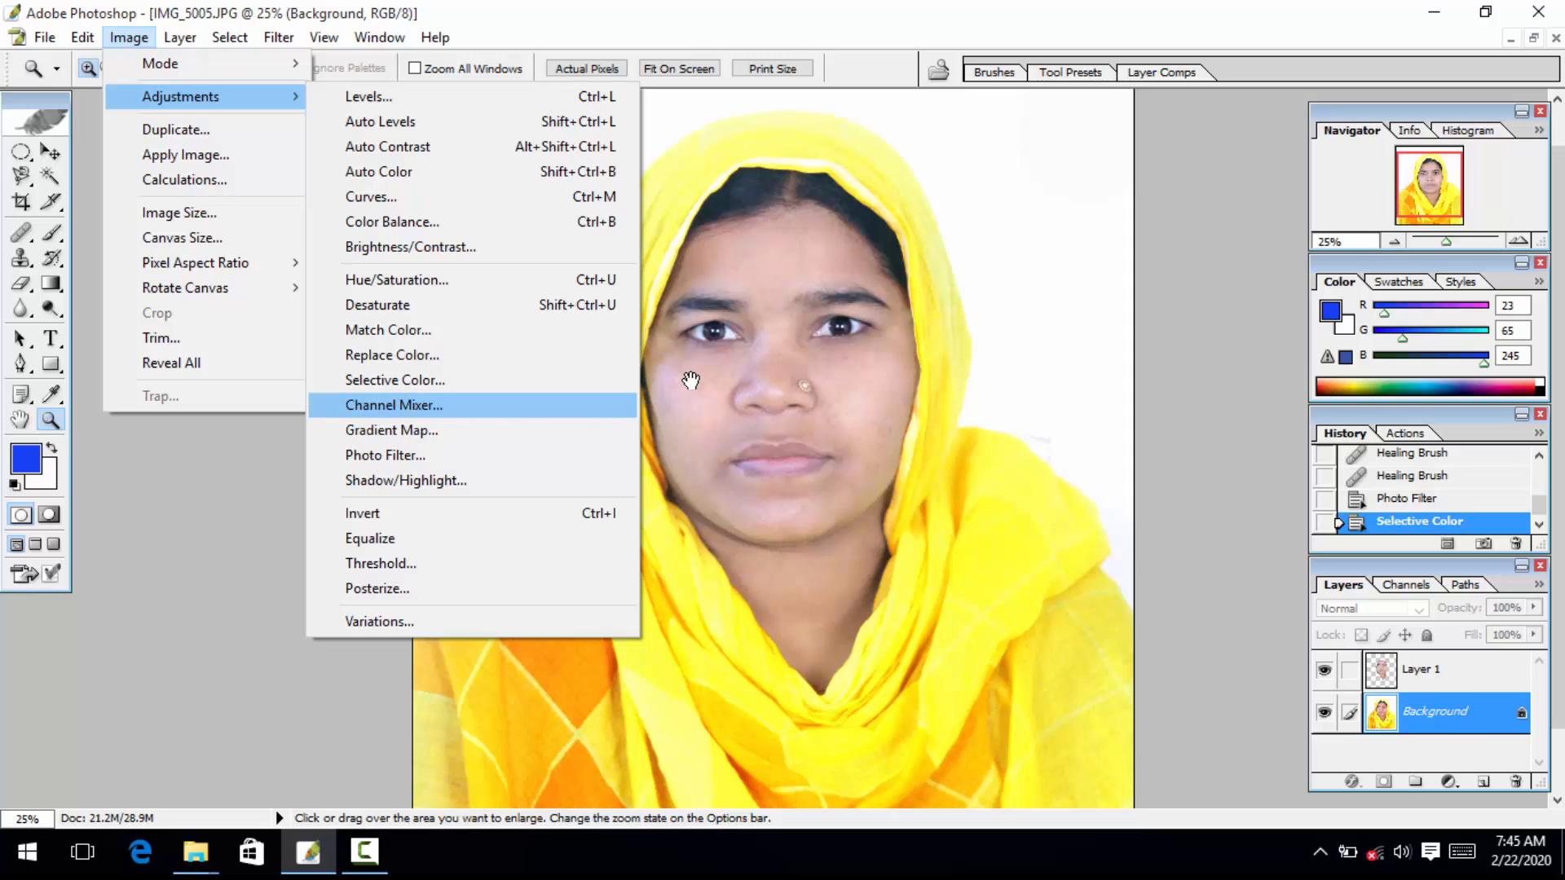
pyautogui.press('Down')
pyautogui.press('Down')
pyautogui.press('Return')
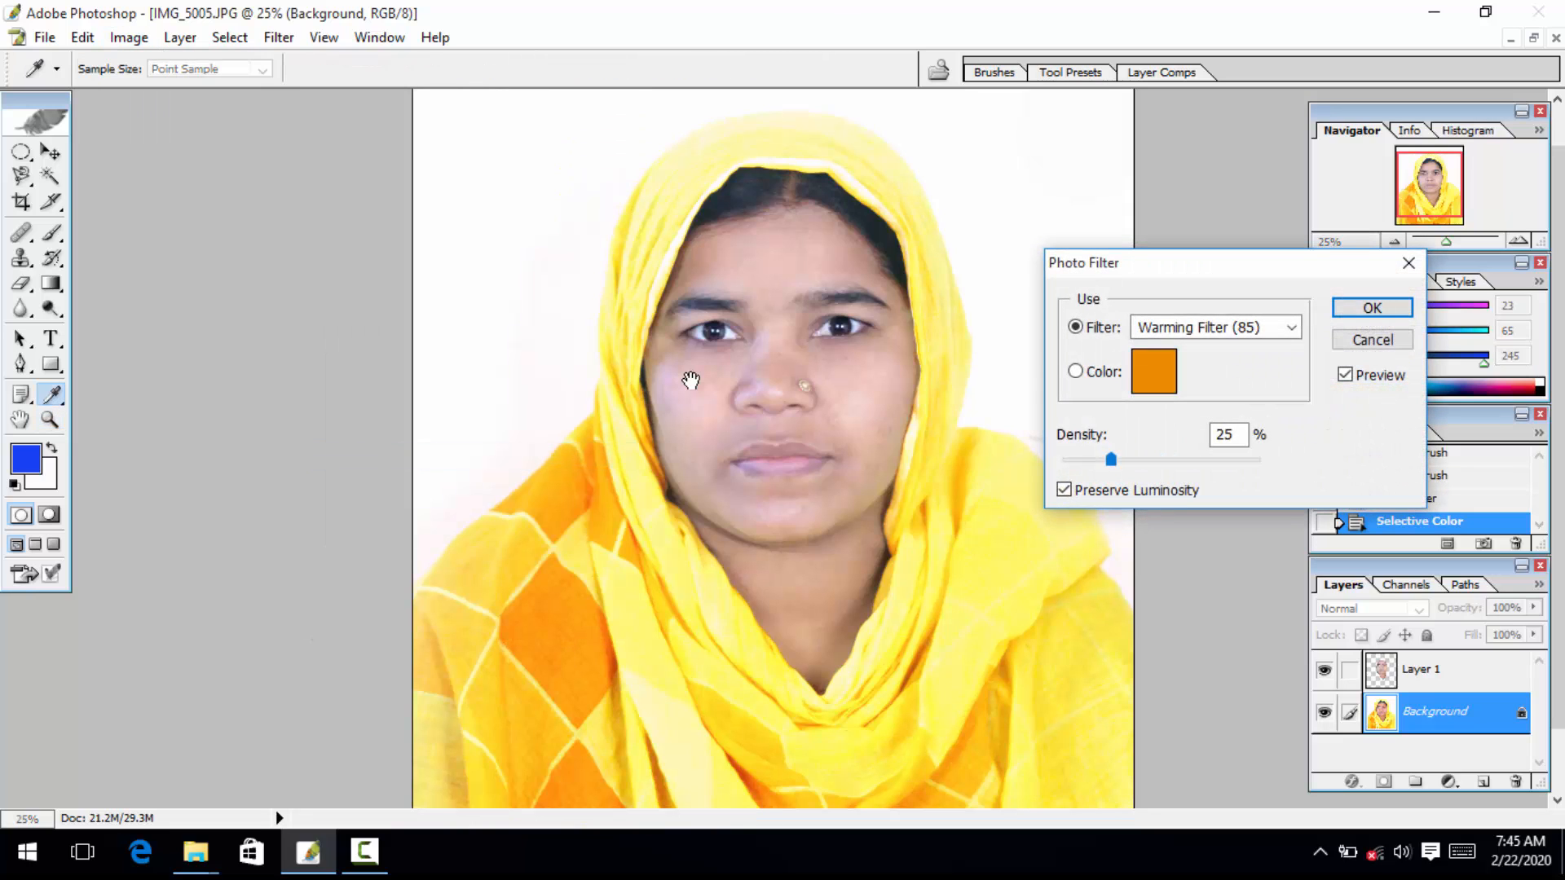
# Step: Try the Warming Filter (81) preset in the Photo Filter adjustment of the Background layer
pyautogui.hotkey('alt', 'Down')
pyautogui.press('Down')
pyautogui.press('Down')
pyautogui.press('Down')
pyautogui.press('Down')
pyautogui.press('Down')
pyautogui.press('Down')
pyautogui.press('Down')
pyautogui.press('Down')
pyautogui.press('Down')
pyautogui.press('Down')
pyautogui.press('Down')
pyautogui.press('Down')
pyautogui.press('Down')
pyautogui.press('Down')
pyautogui.press('Down')
pyautogui.press('Down')
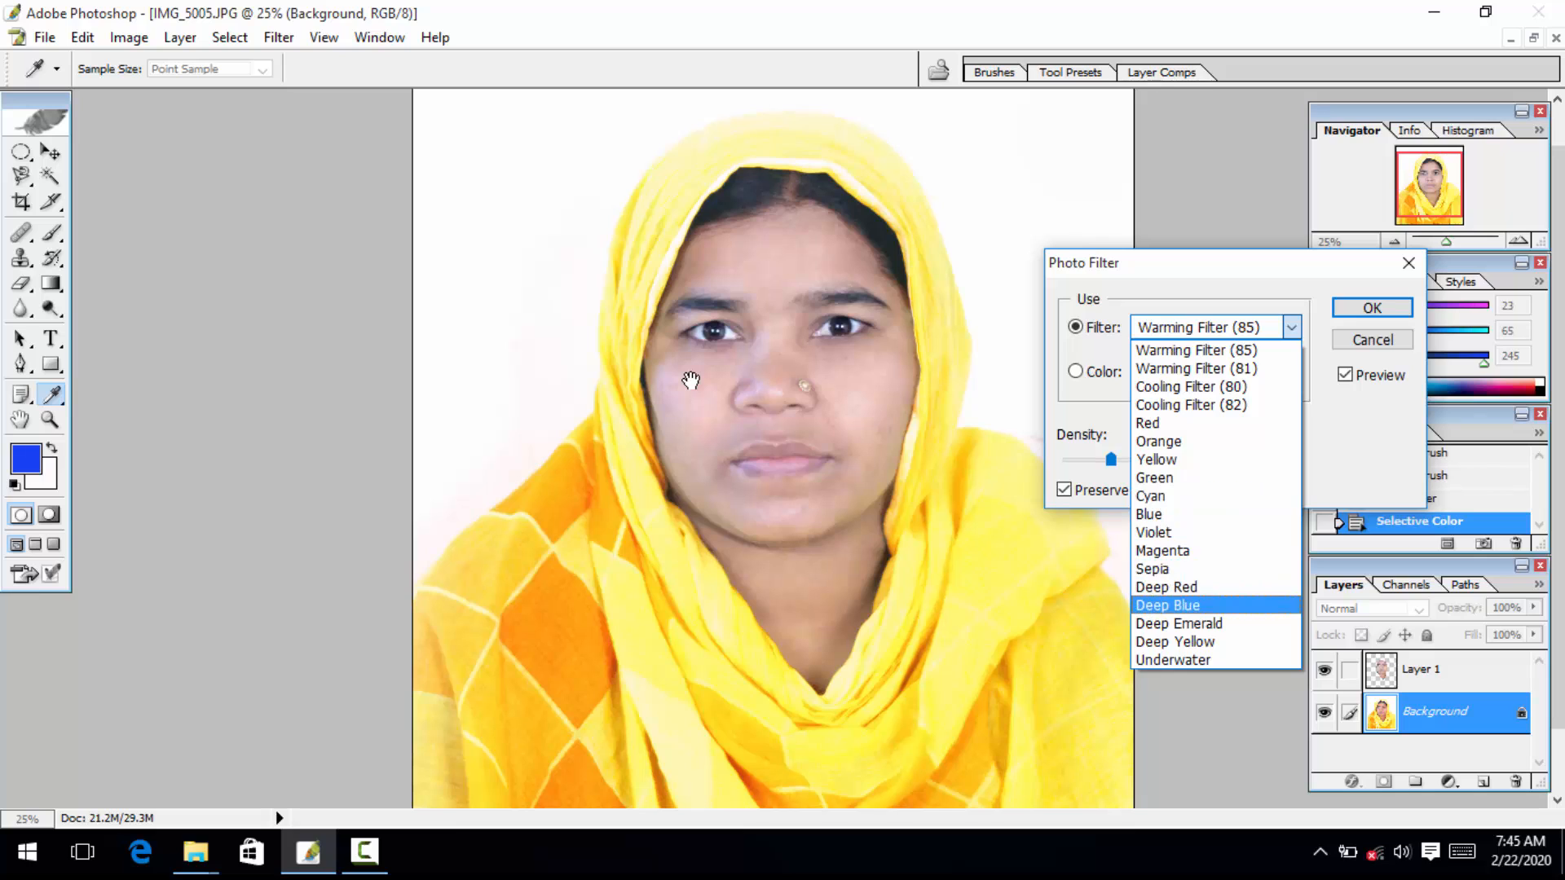
pyautogui.press('Return')
pyautogui.hotkey('alt', 'Down')
pyautogui.press('Up')
pyautogui.press('Up')
pyautogui.press('Up')
pyautogui.press('Up')
pyautogui.press('Up')
pyautogui.press('Up')
pyautogui.press('Up')
pyautogui.press('Up')
pyautogui.press('Up')
pyautogui.press('Up')
pyautogui.press('Up')
pyautogui.press('Up')
pyautogui.press('Up')
pyautogui.press('Up')
pyautogui.press('Return')
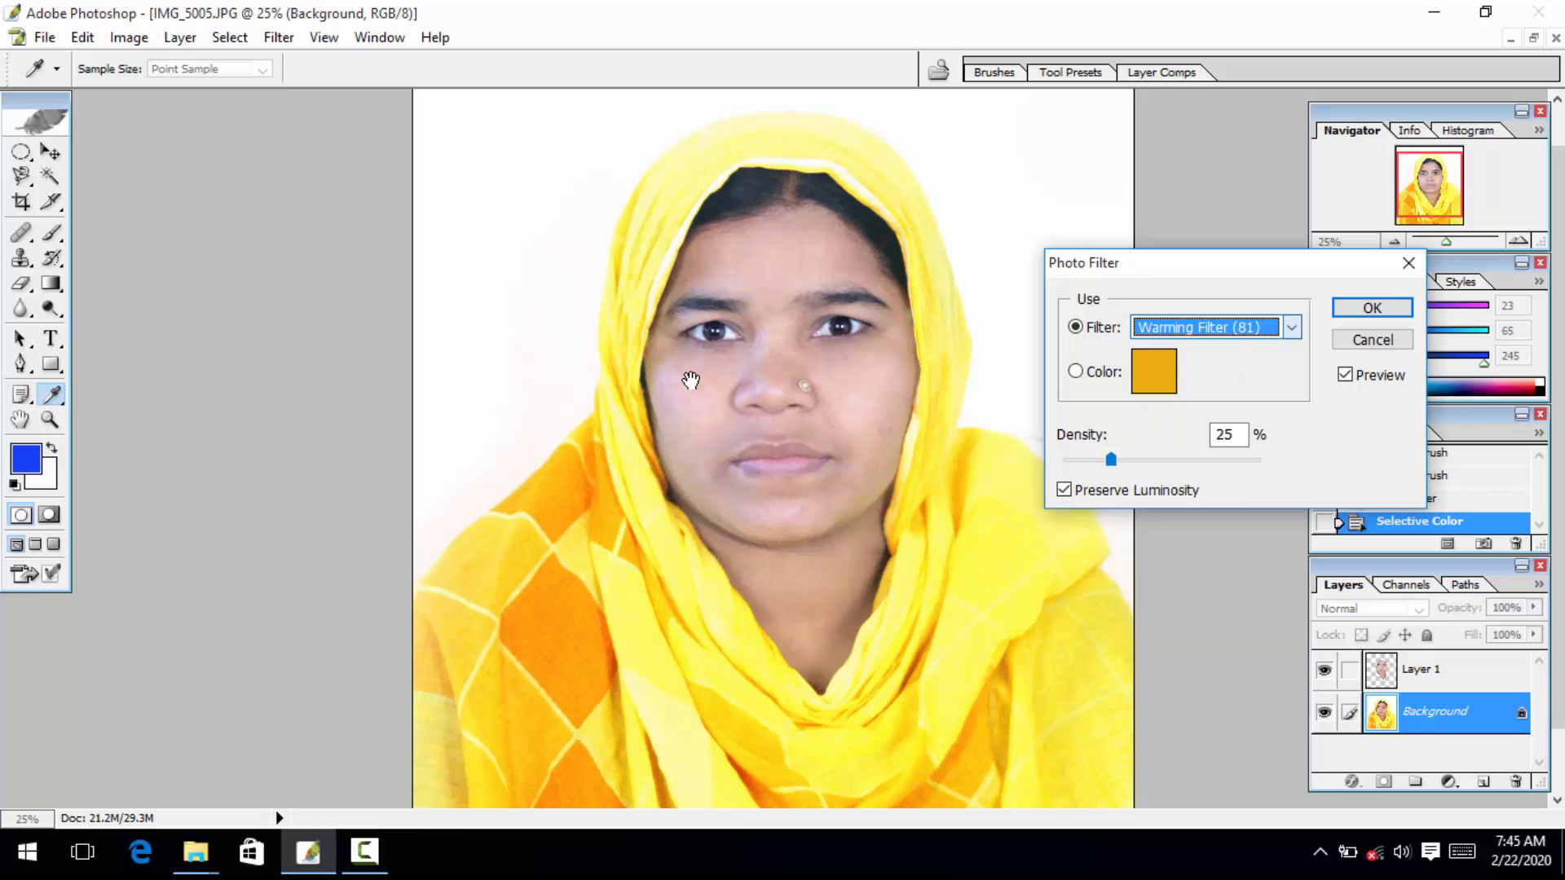
# Step: Try the Cooling Filter (80) and Cooling Filter (82) presets in the Photo Filter adjustment
pyautogui.hotkey('alt', 'Down')
pyautogui.press('Down')
pyautogui.press('Return')
pyautogui.hotkey('alt', 'Down')
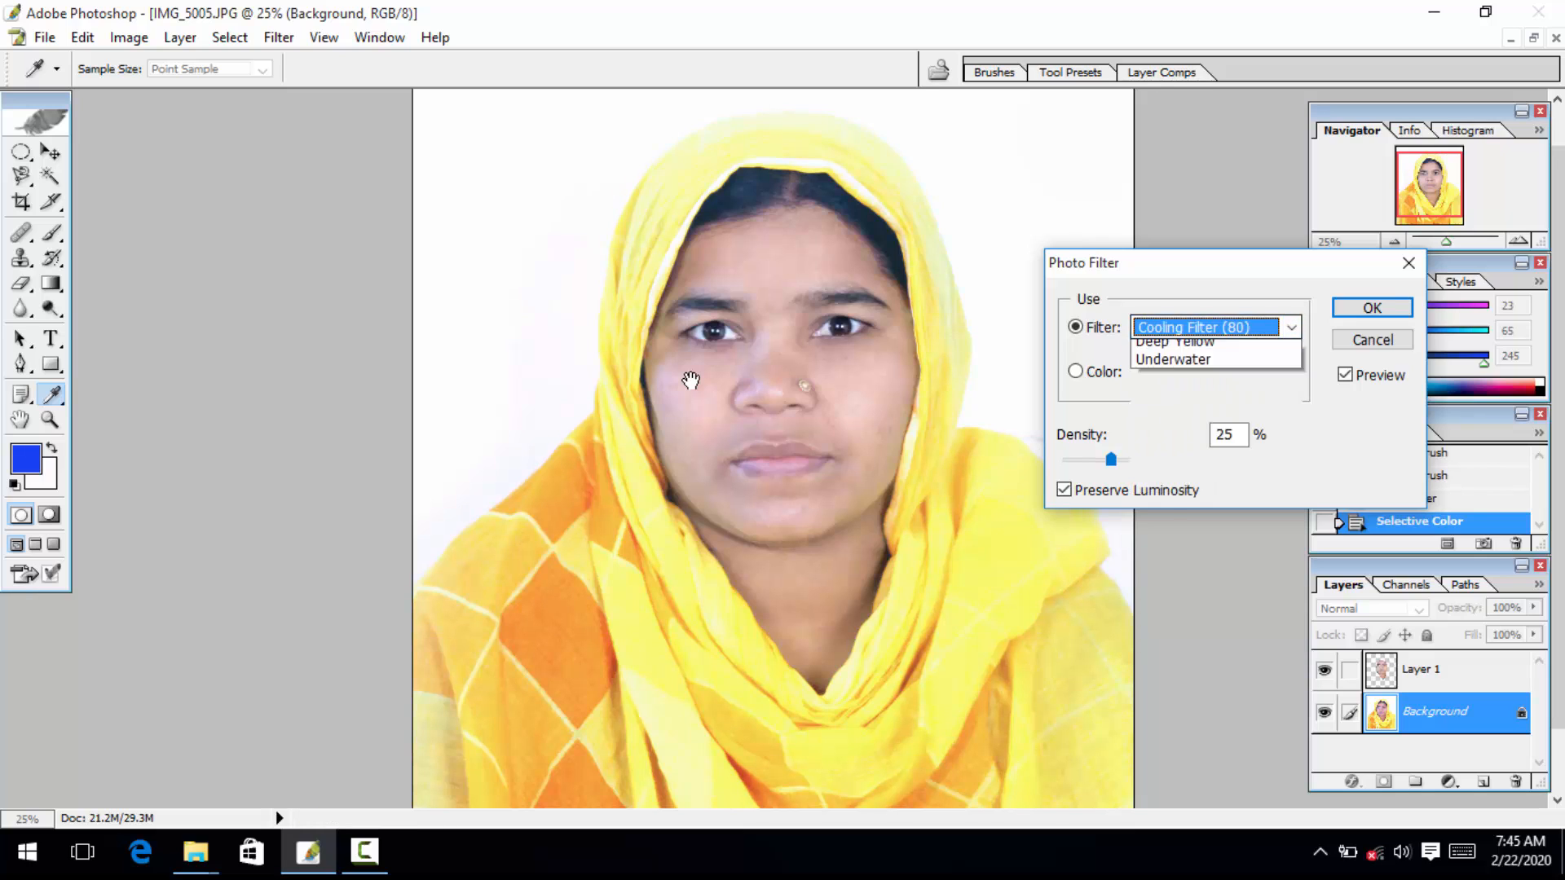
pyautogui.press('Down')
pyautogui.press('Up')
pyautogui.press('Return')
pyautogui.hotkey('alt', 'Down')
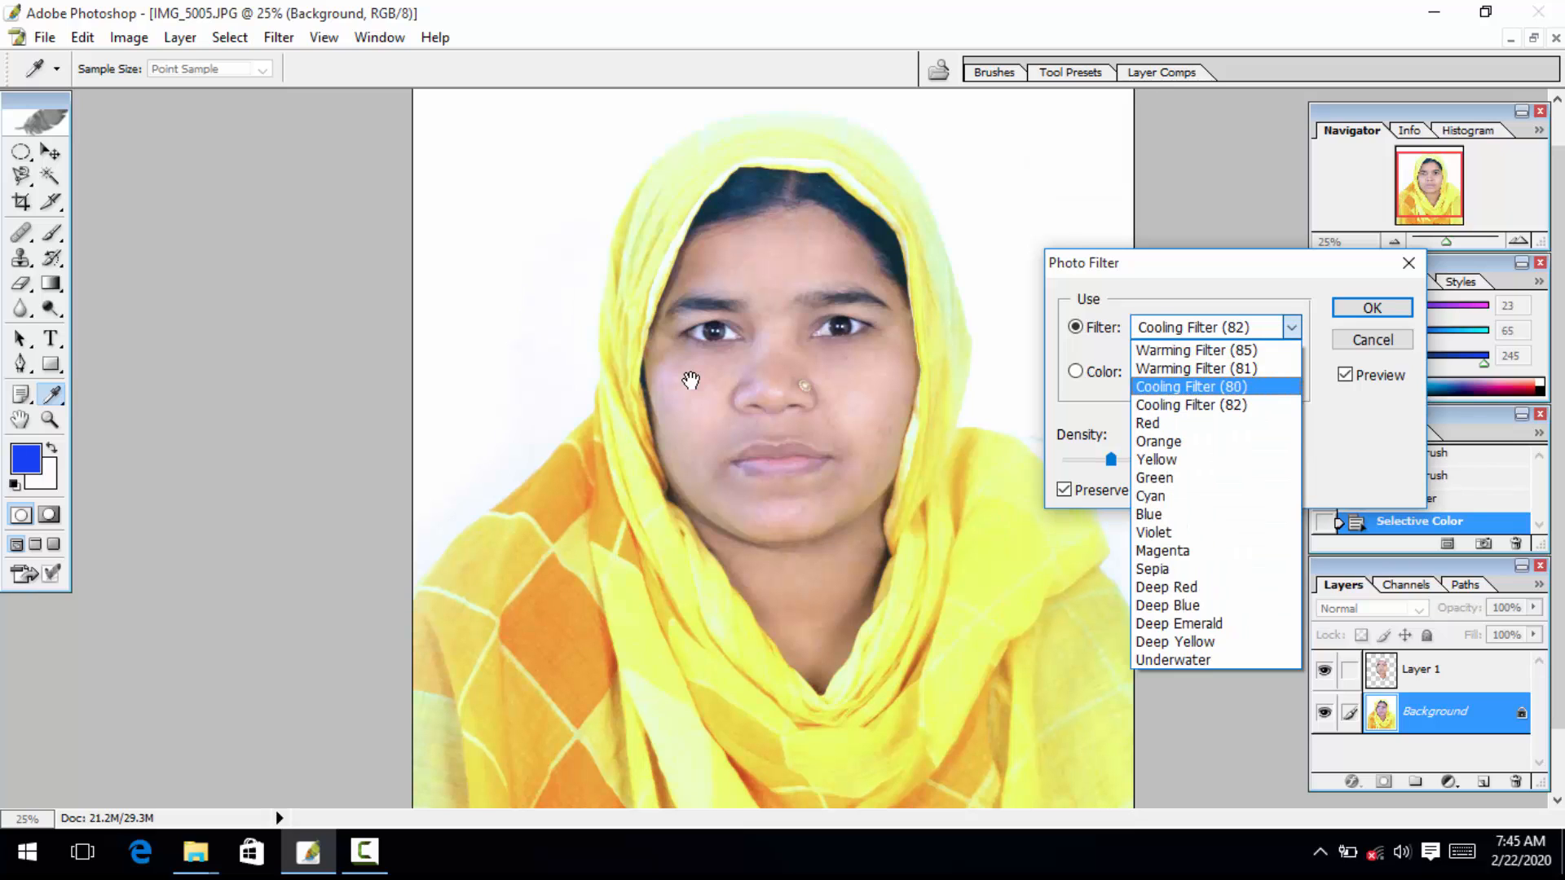
pyautogui.press('Down')
pyautogui.press('Return')
# Step: Apply the Yellow photo filter at 25% density with luminosity preserved to the Background layer
pyautogui.press('Down')
pyautogui.hotkey('alt', 'Down')
pyautogui.press('Down')
pyautogui.press('Down')
pyautogui.press('Return')
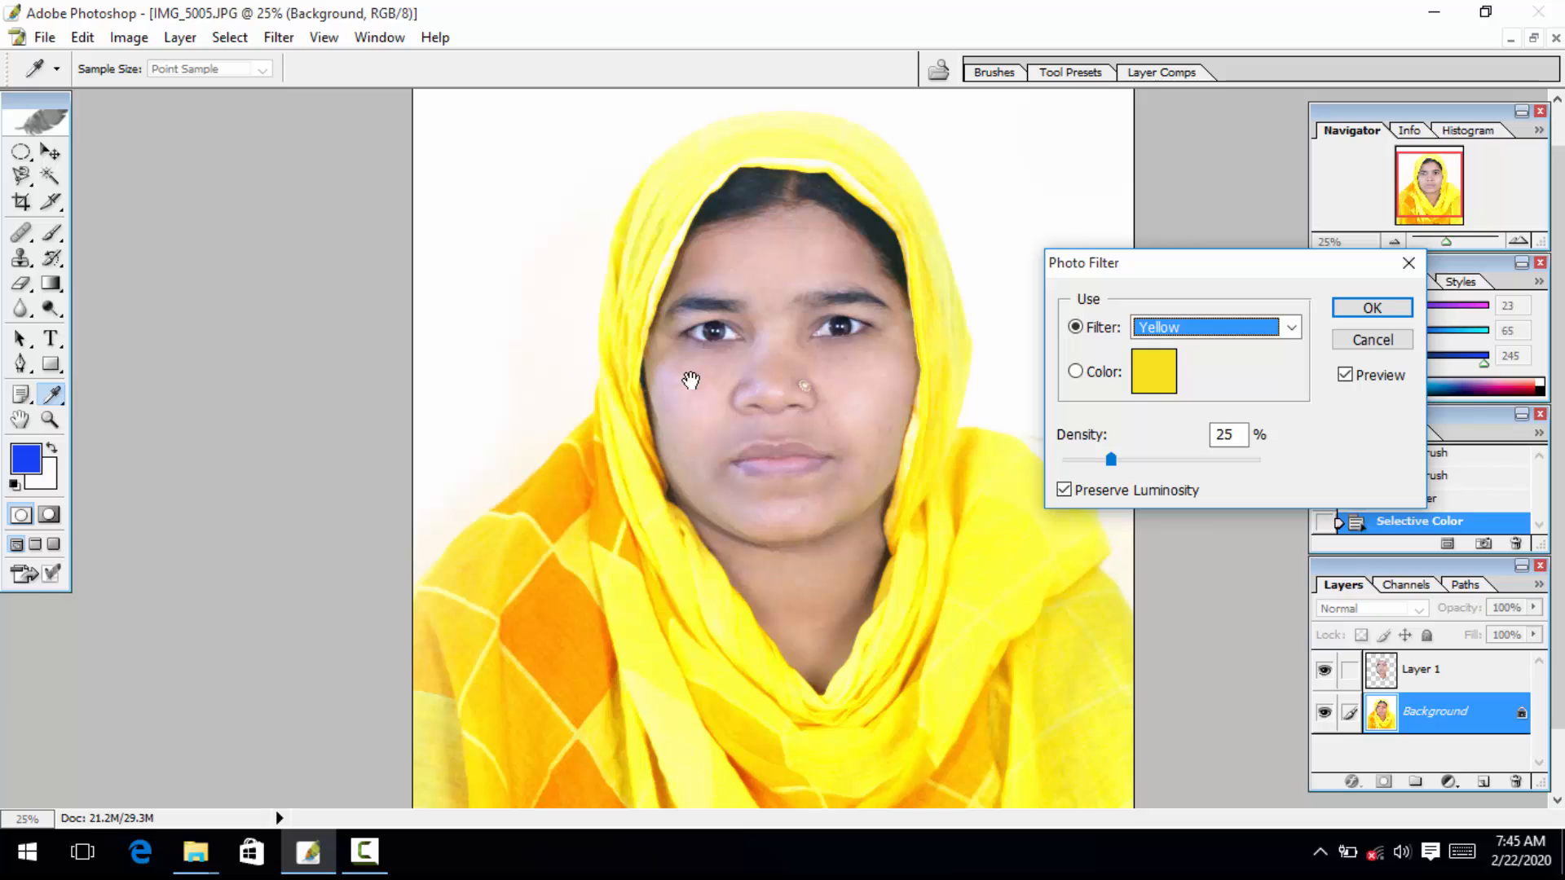
pyautogui.press('Tab')
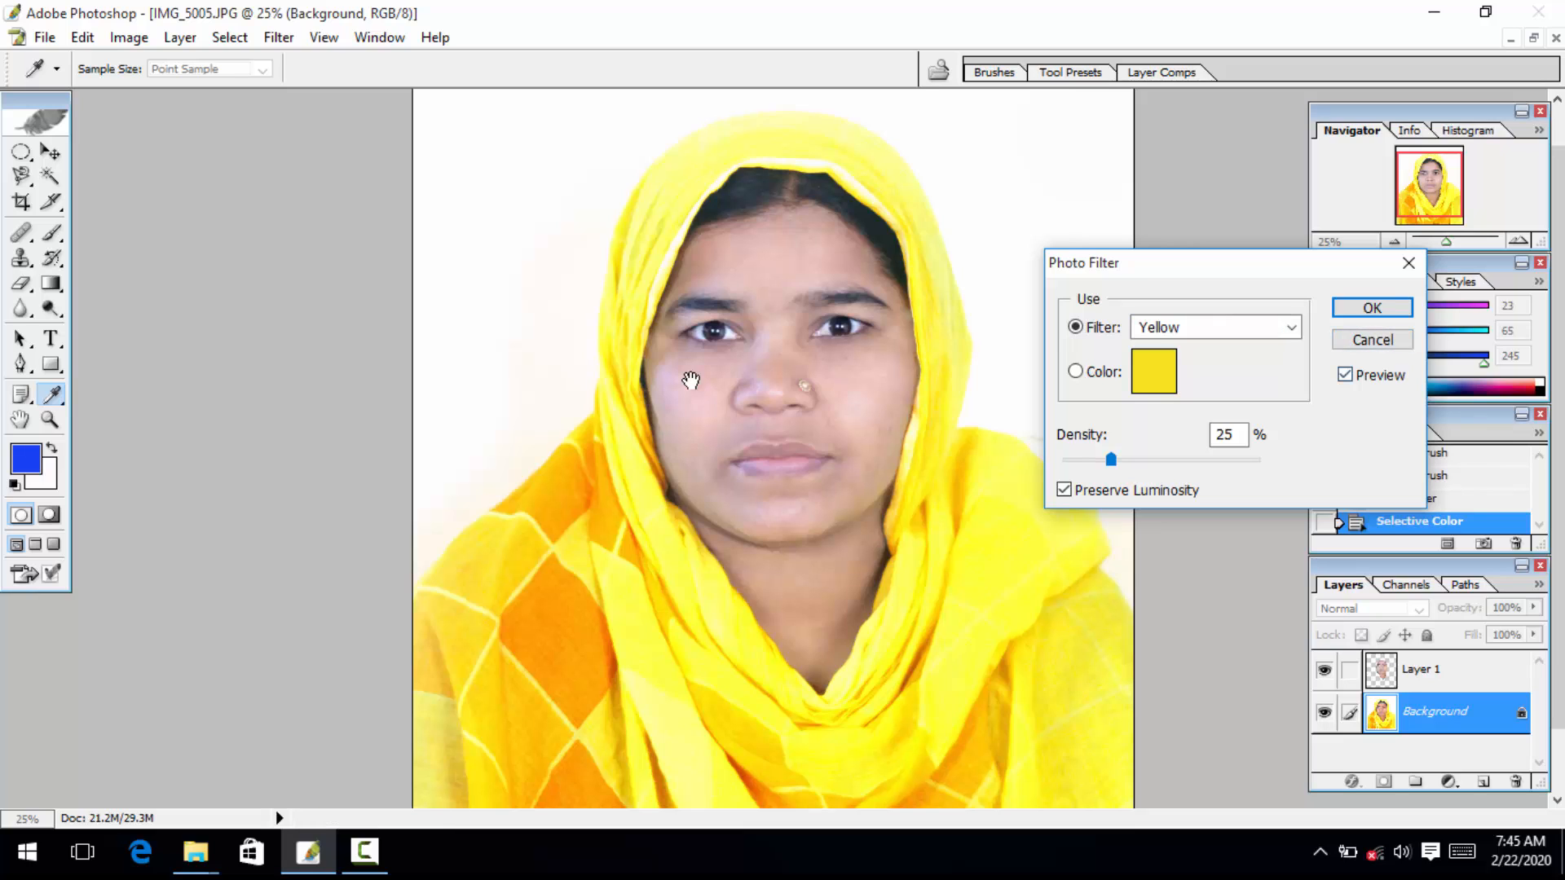
pyautogui.press('Return')
# Step: Whiten the backdrop of the Background layer with Levels by sampling two off-white backdrop spots as the white point
pyautogui.press('z')
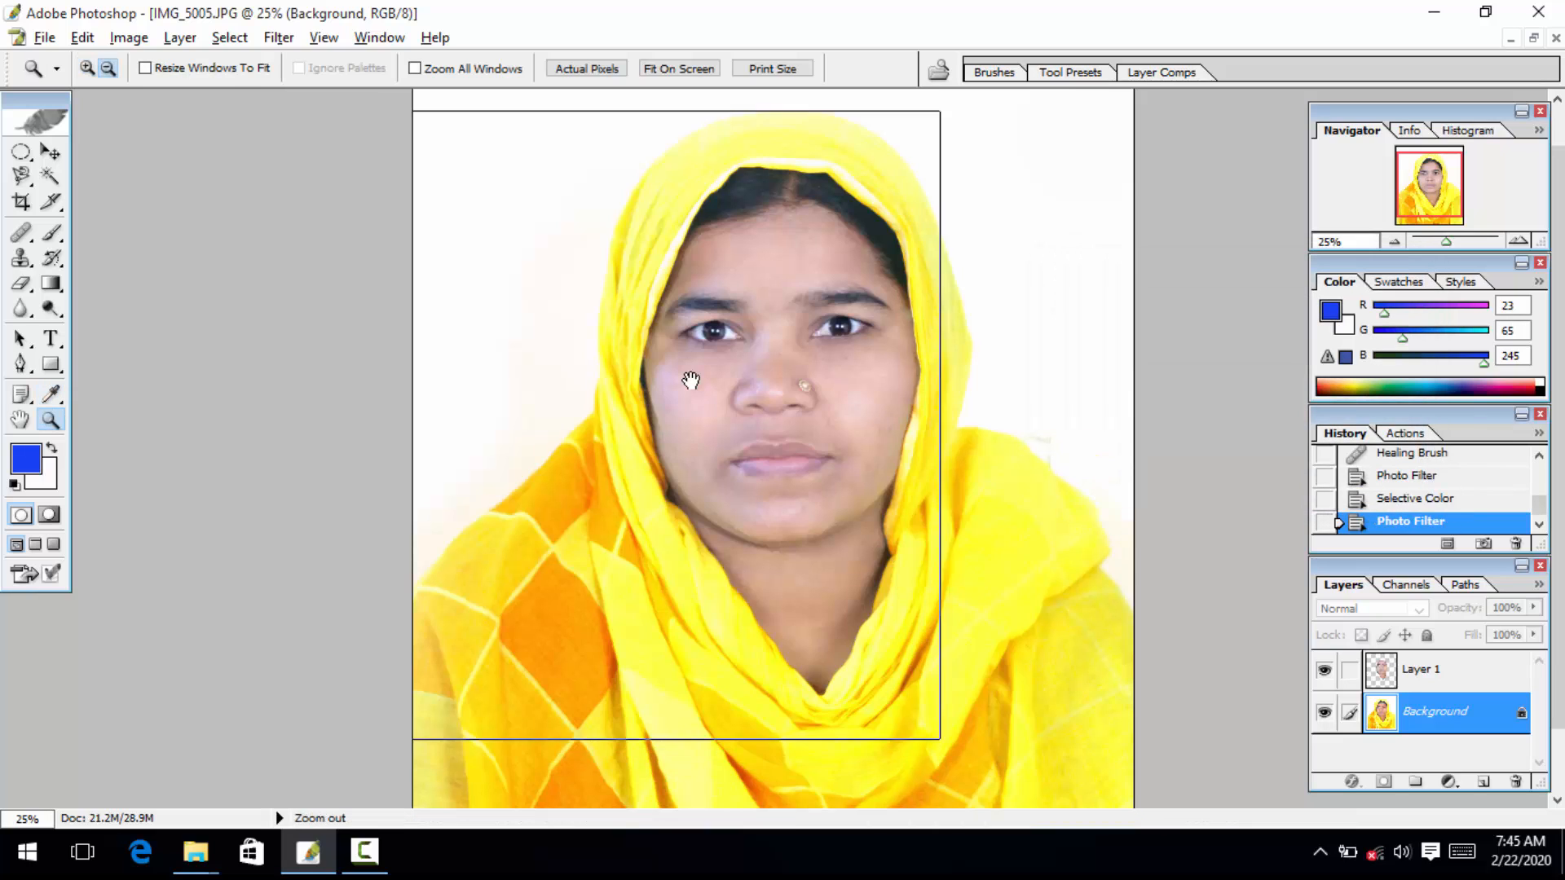
pyautogui.hotkey('ctrl', '-')
pyautogui.hotkey('ctrl', '-')
pyautogui.hotkey('ctrl', '-')
pyautogui.hotkey('ctrl', '+')
pyautogui.hotkey('ctrl', '+')
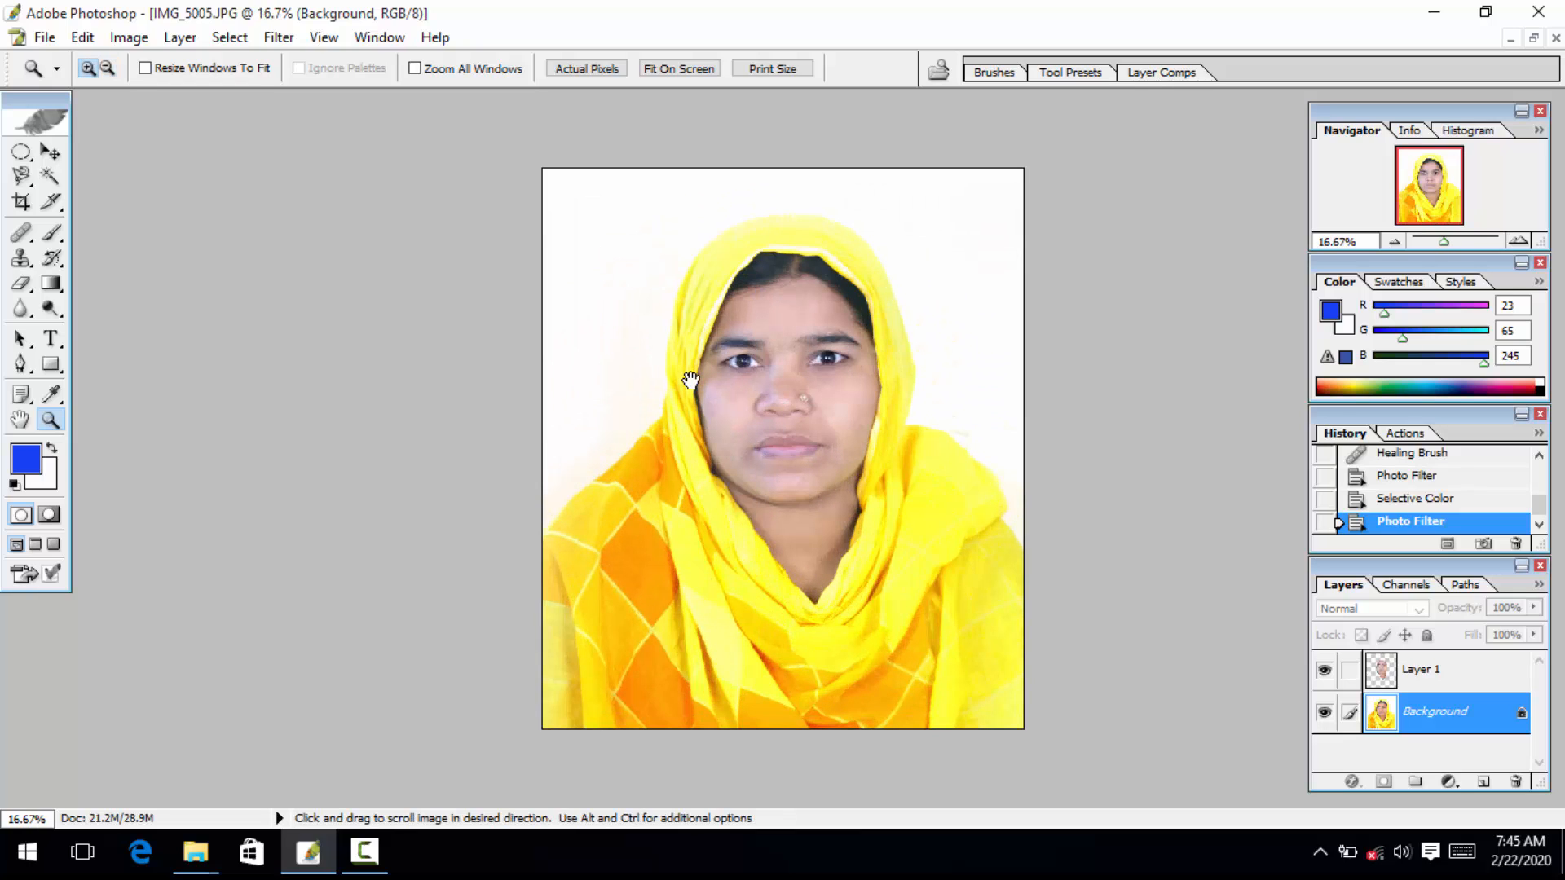
pyautogui.press('w')
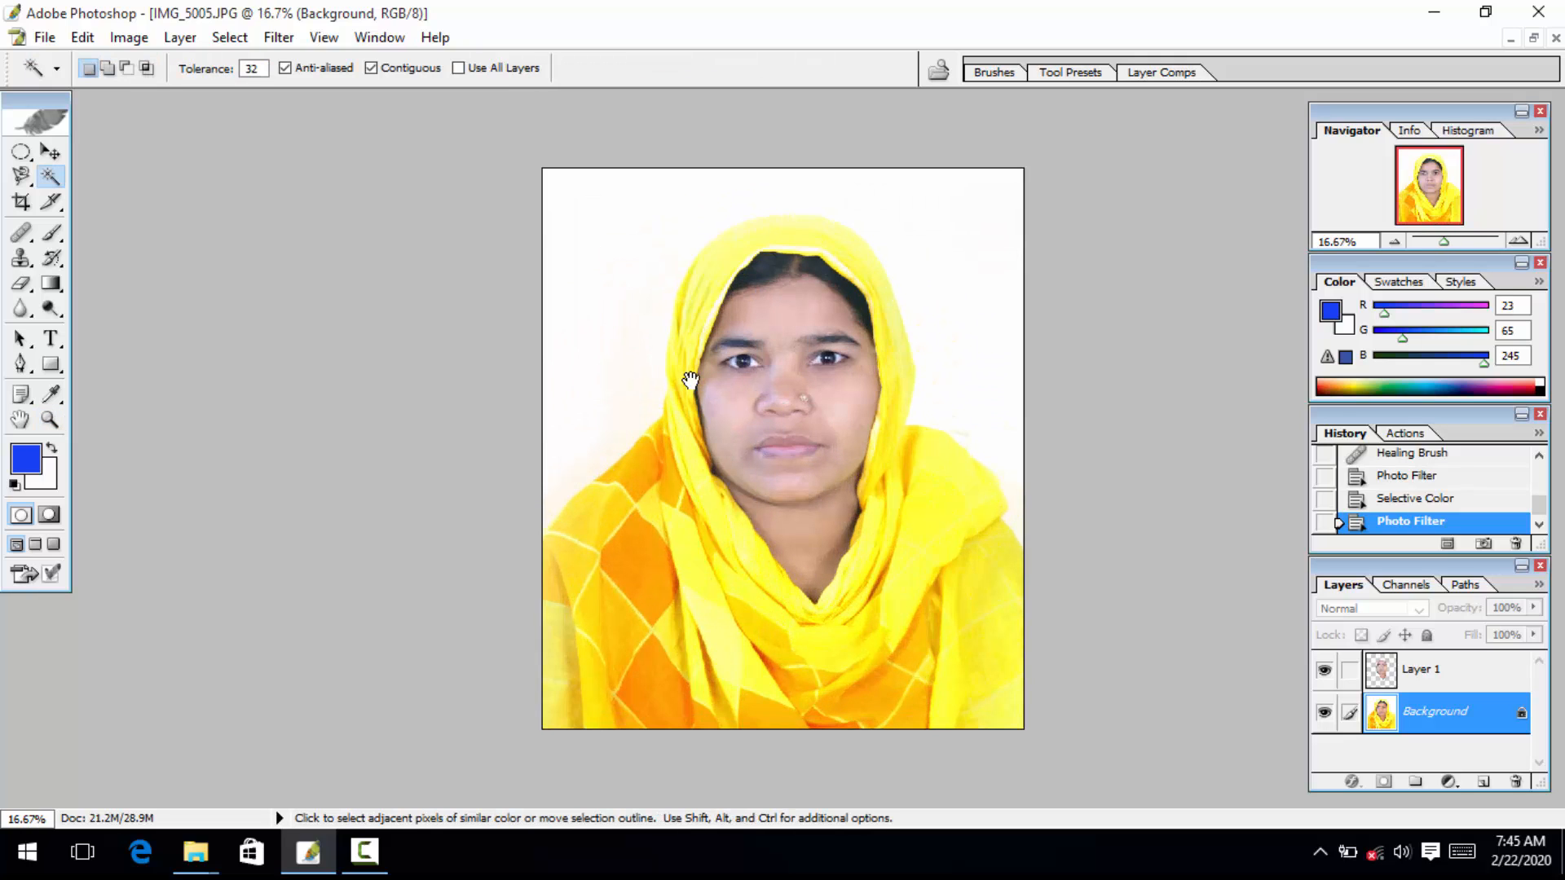
pyautogui.press('v')
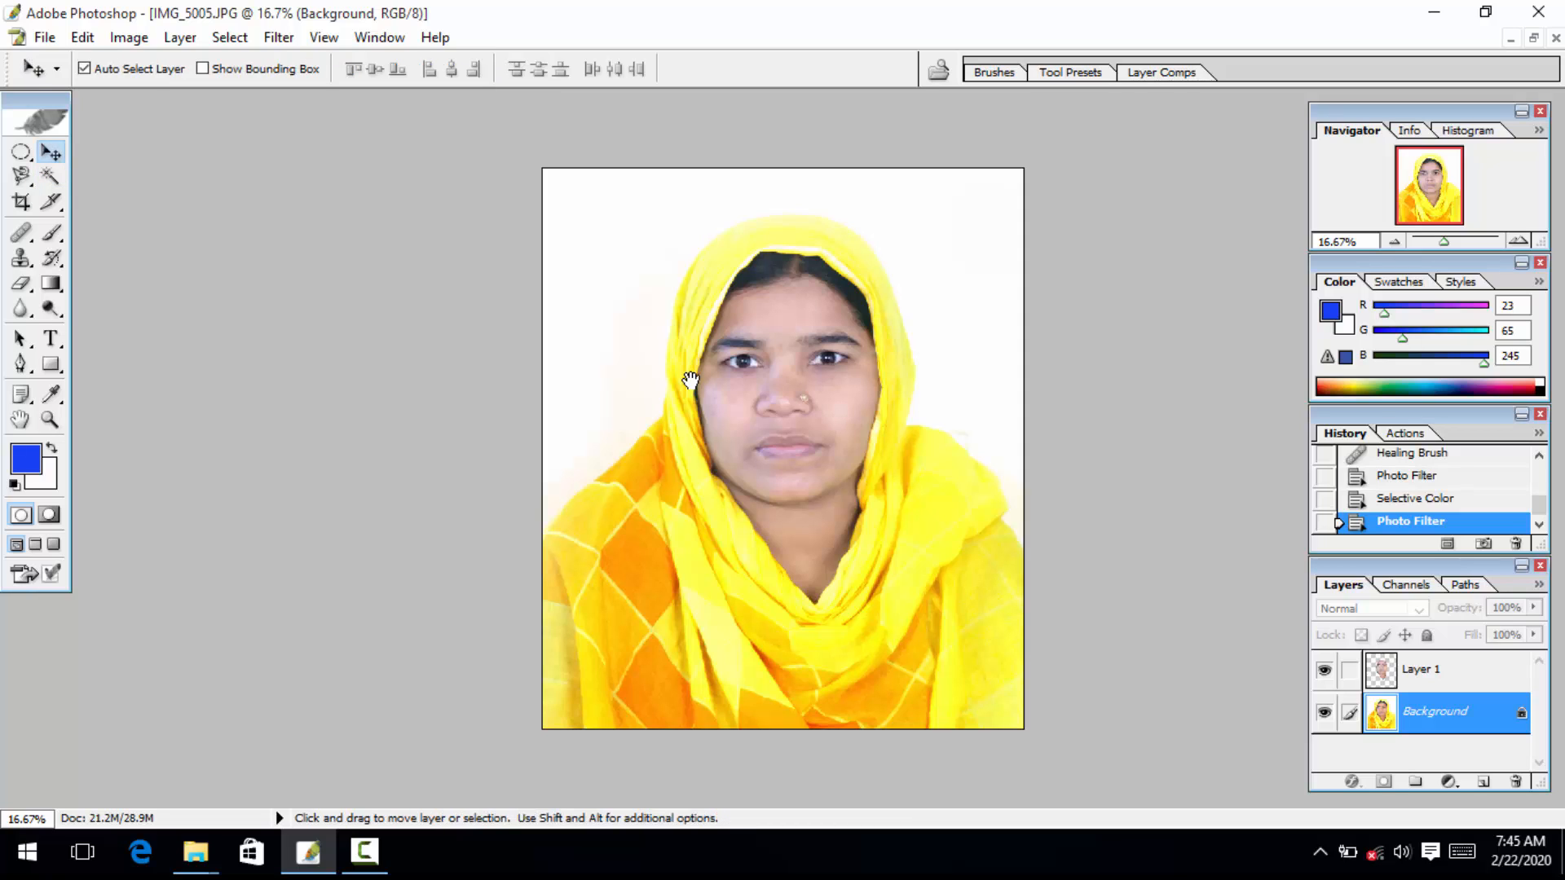
pyautogui.hotkey('ctrl', 'l')
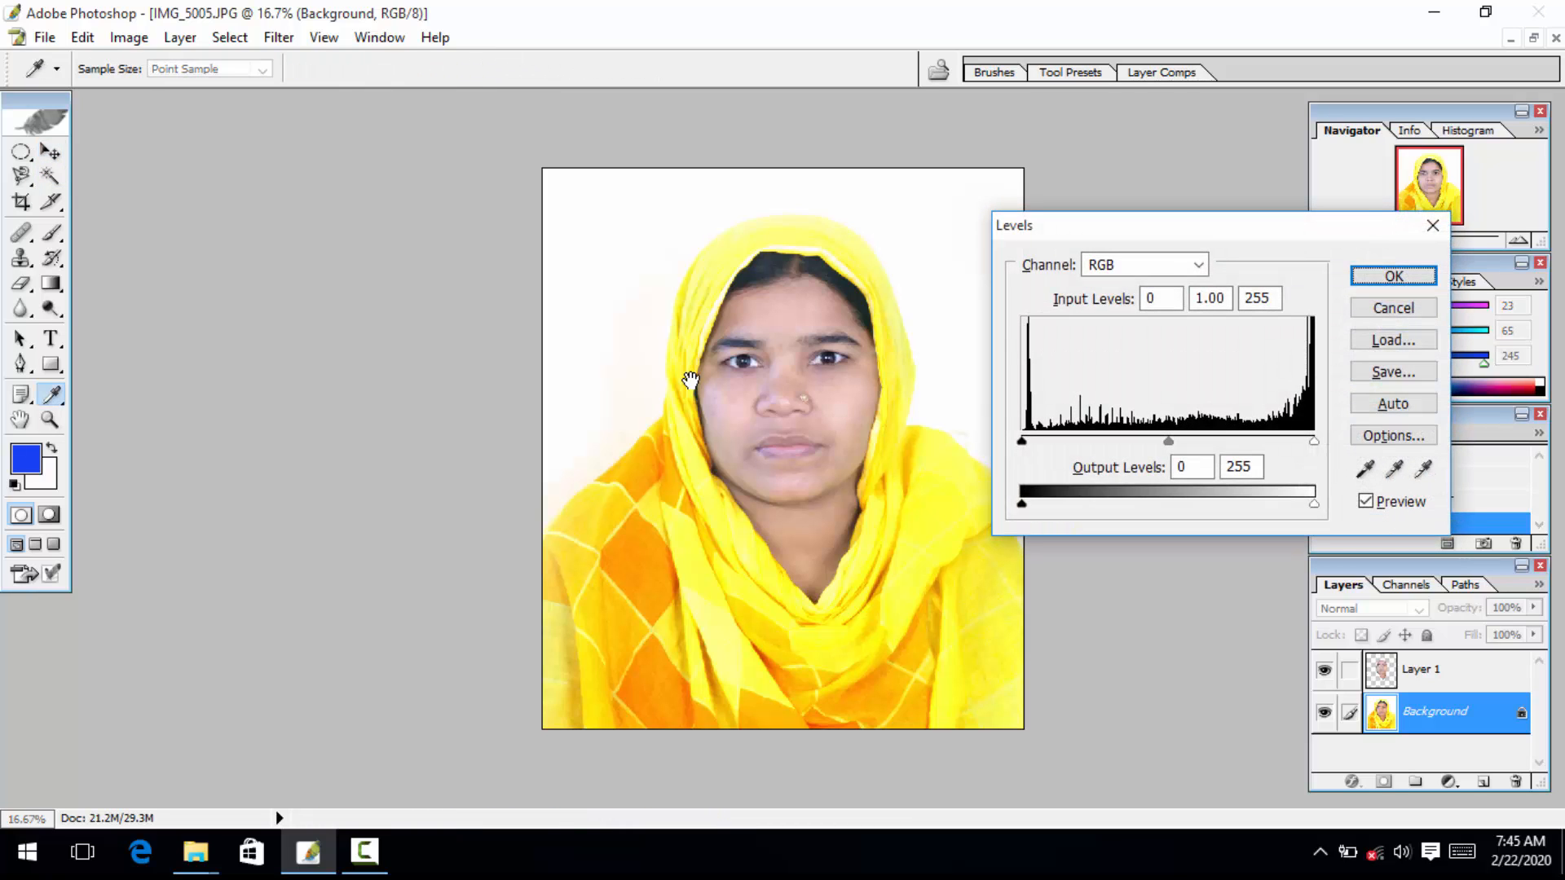
pyautogui.click(690, 379)
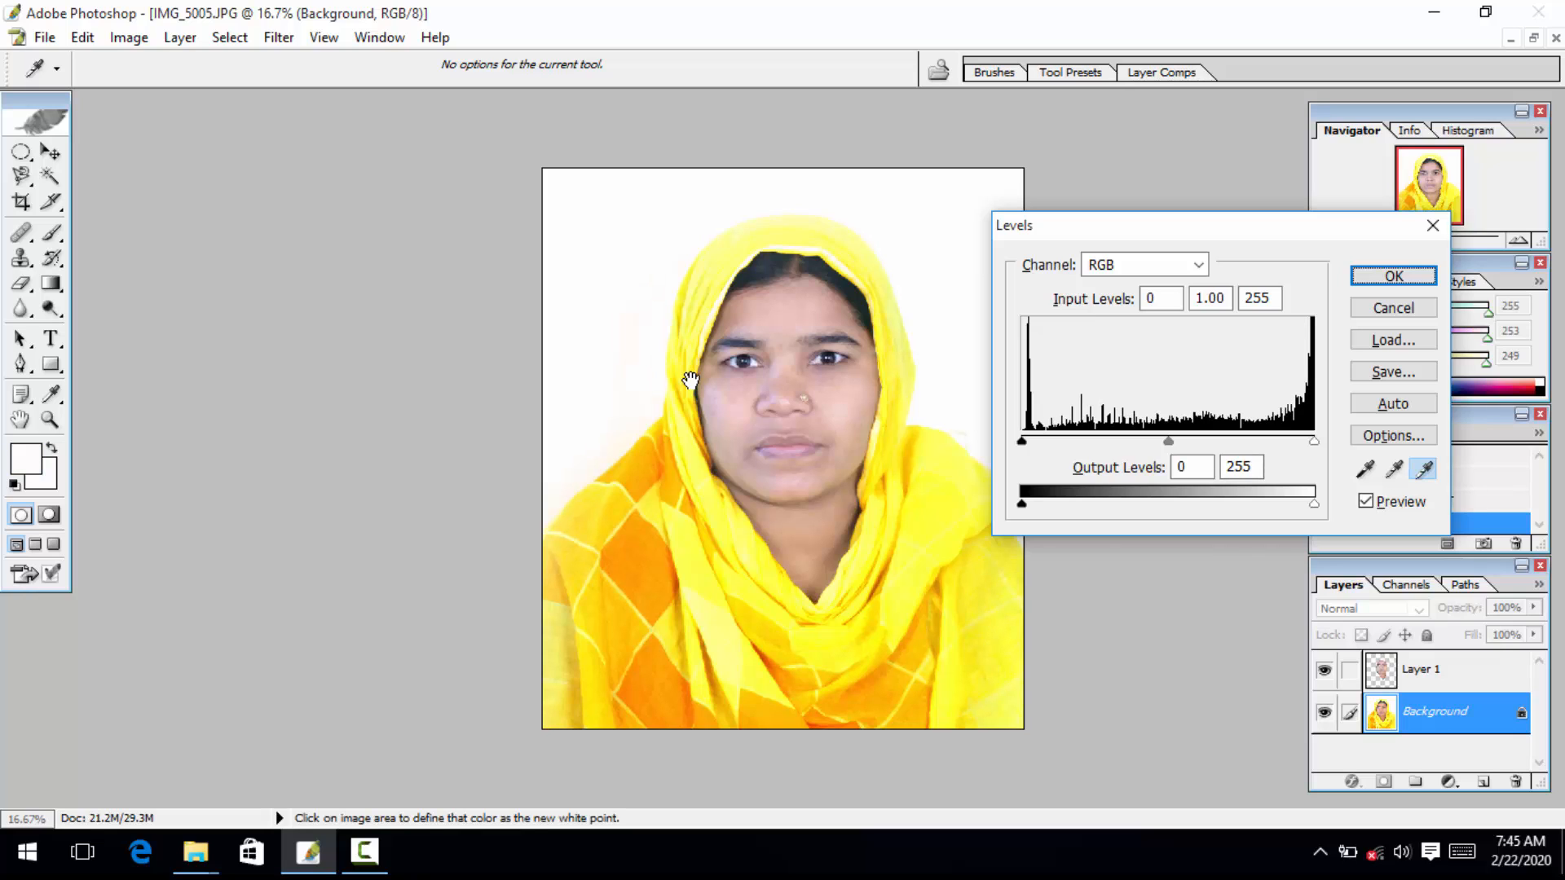
pyautogui.click(690, 379)
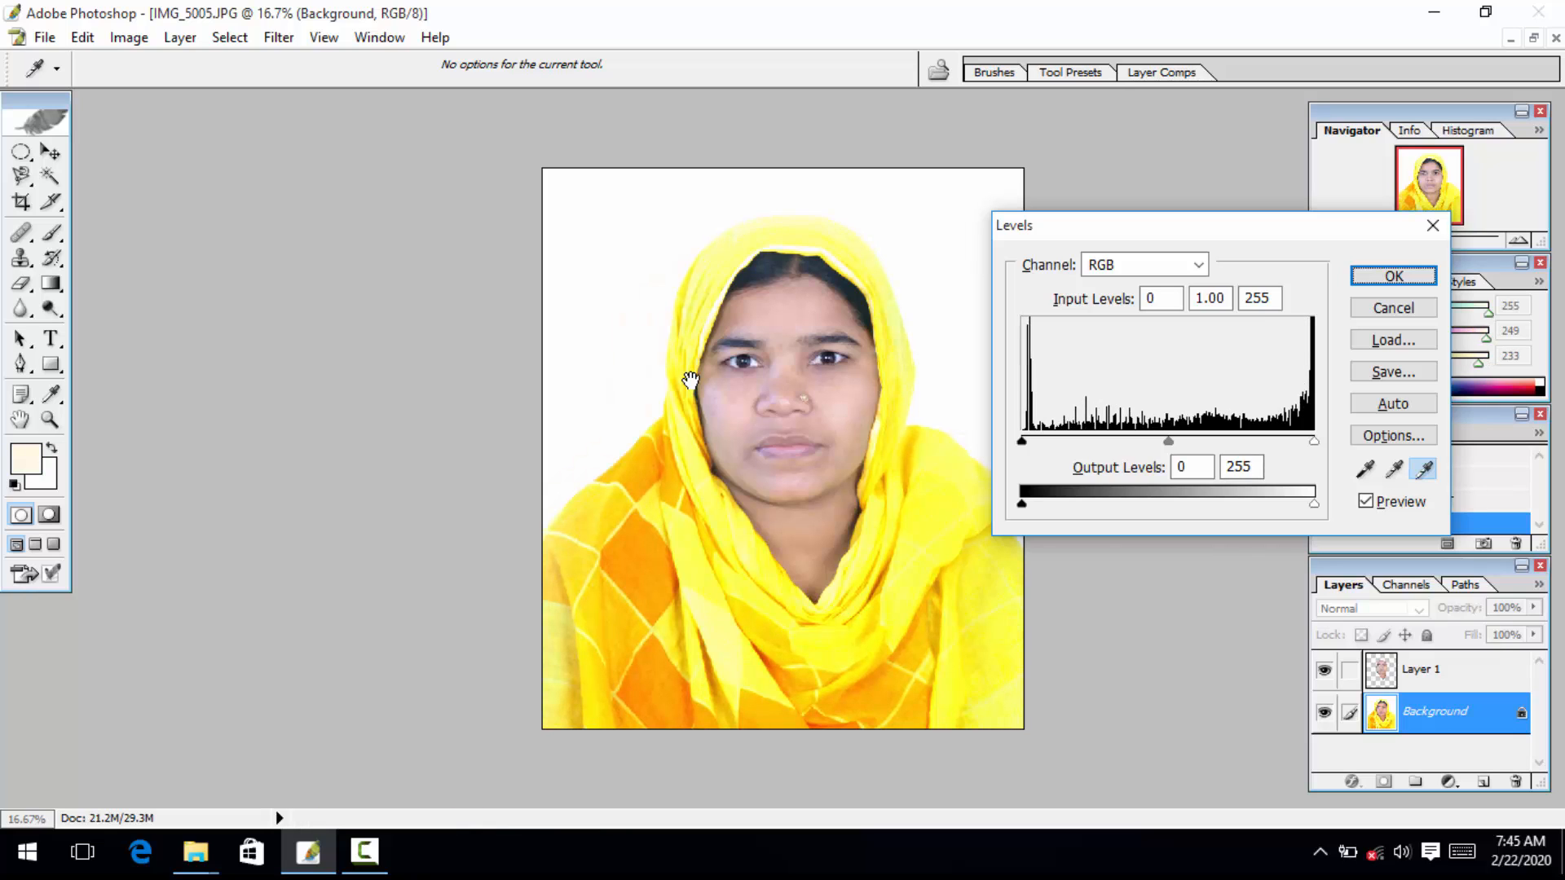
pyautogui.press('Return')
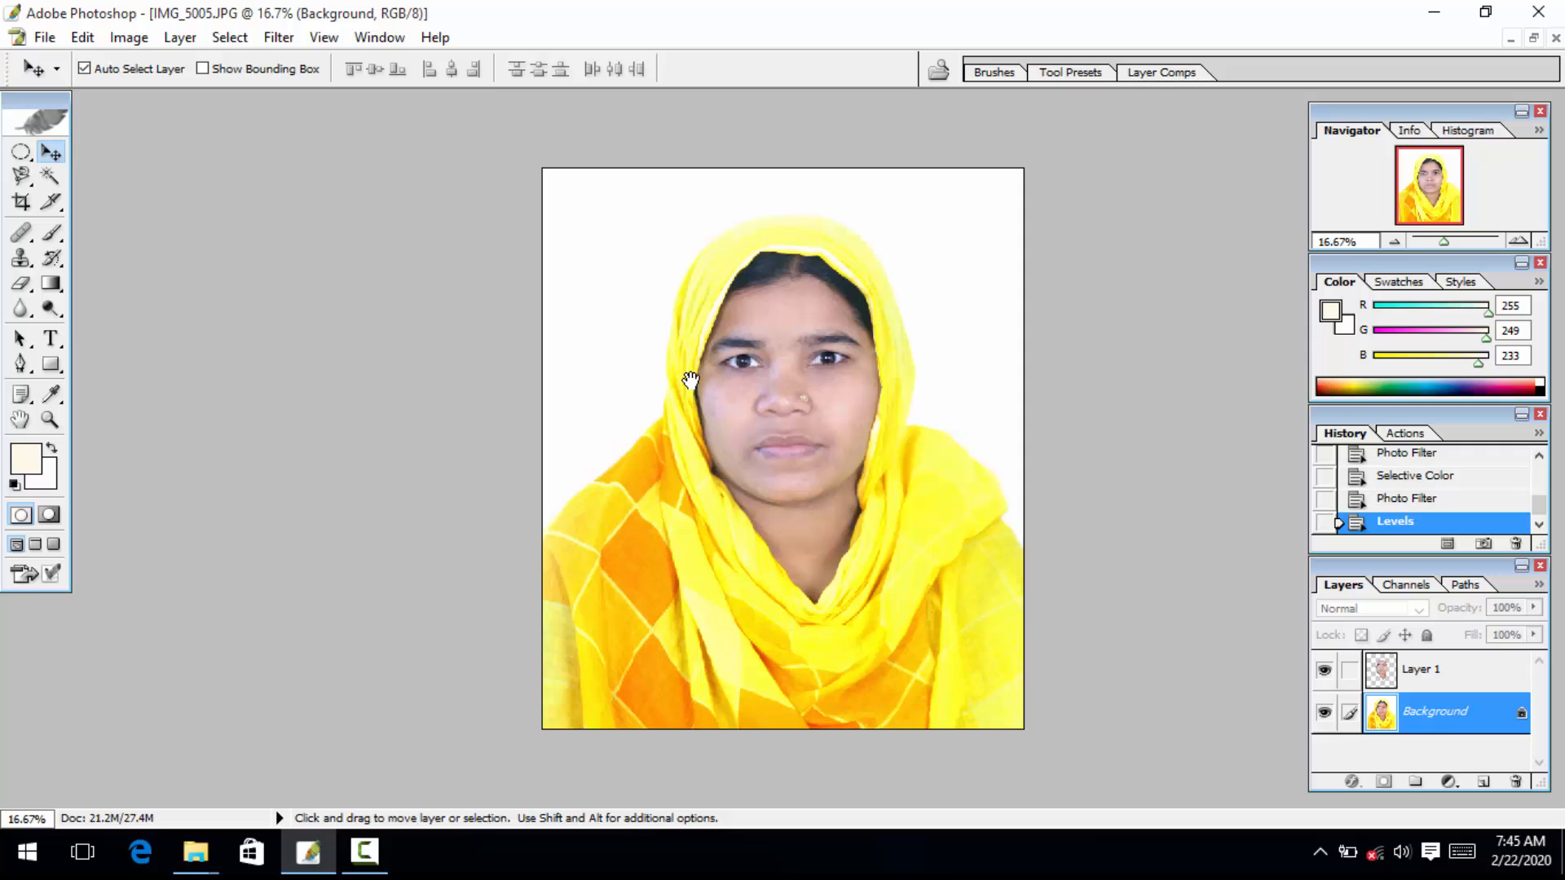
# Step: Flatten the retouched skin layer and the Background layer into a single image
pyautogui.click(1539, 584)
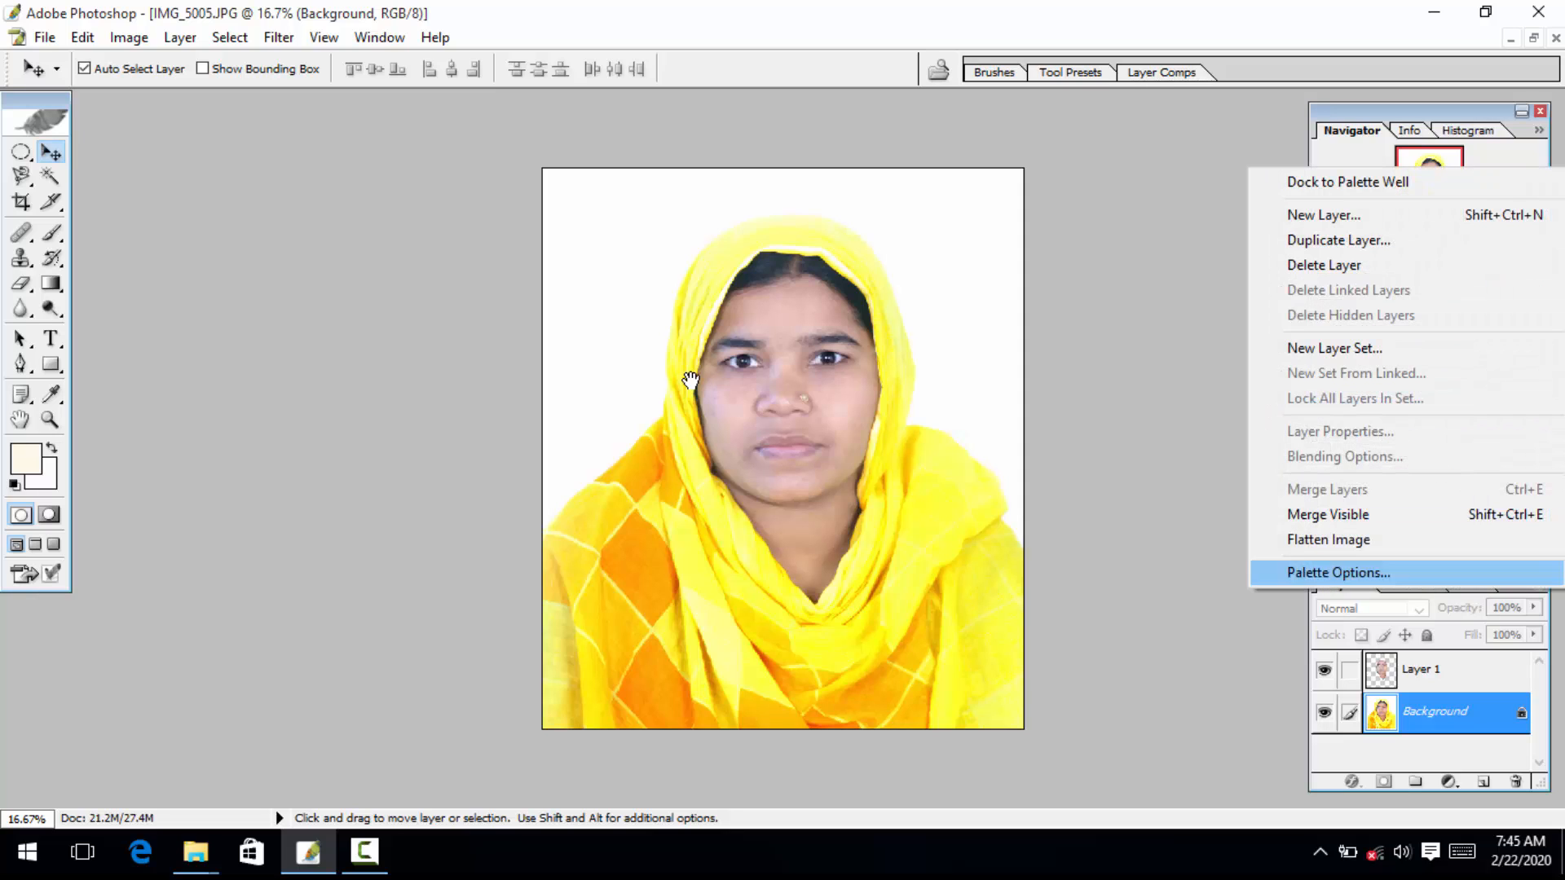
pyautogui.click(1320, 538)
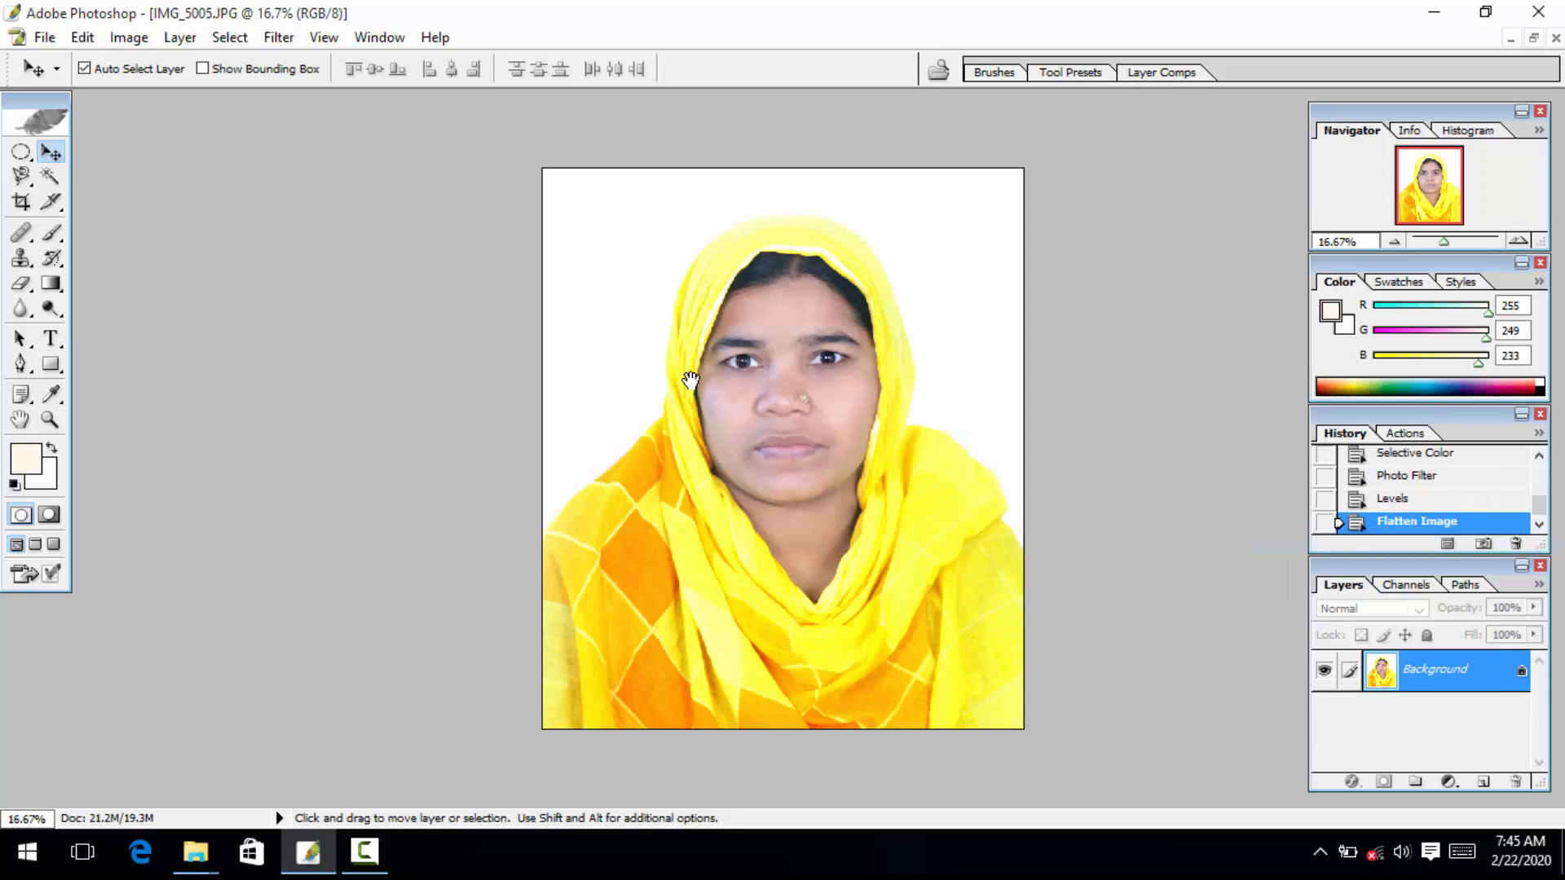
pyautogui.hotkey('ctrl', 'l')
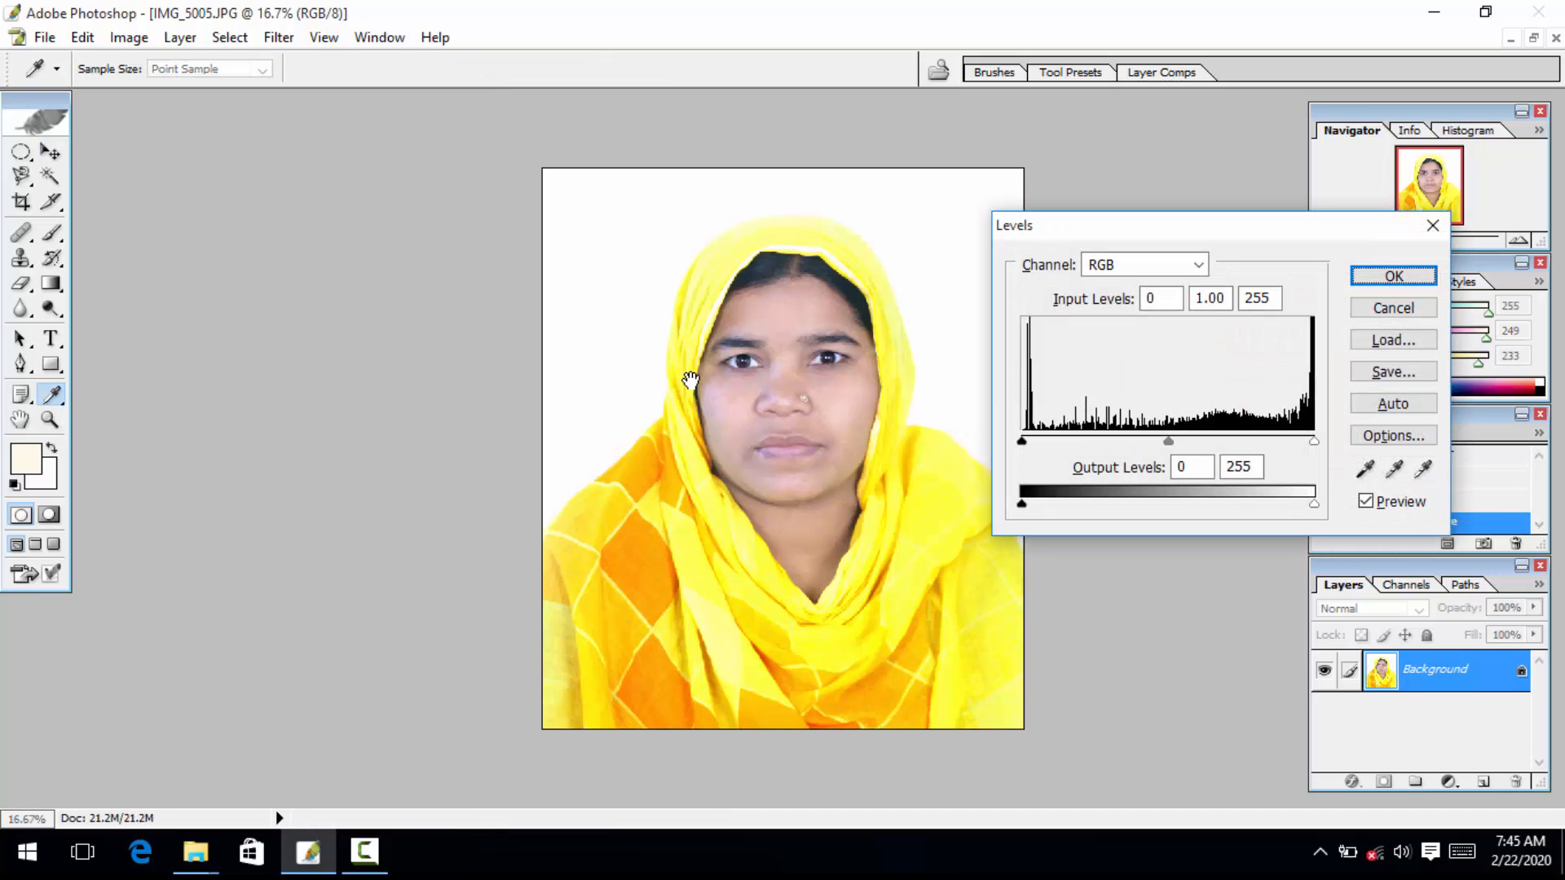
pyautogui.press('Up')
pyautogui.press('Up')
pyautogui.press('Up')
pyautogui.press('Up')
pyautogui.press('Up')
pyautogui.press('Up')
pyautogui.press('Up')
pyautogui.press('Up')
pyautogui.press('Up')
pyautogui.press('Up')
pyautogui.press('Up')
pyautogui.press('Up')
pyautogui.press('Up')
pyautogui.press('Up')
pyautogui.press('Up')
pyautogui.press('Up')
pyautogui.press('Up')
pyautogui.press('Up')
pyautogui.press('Up')
pyautogui.press('Up')
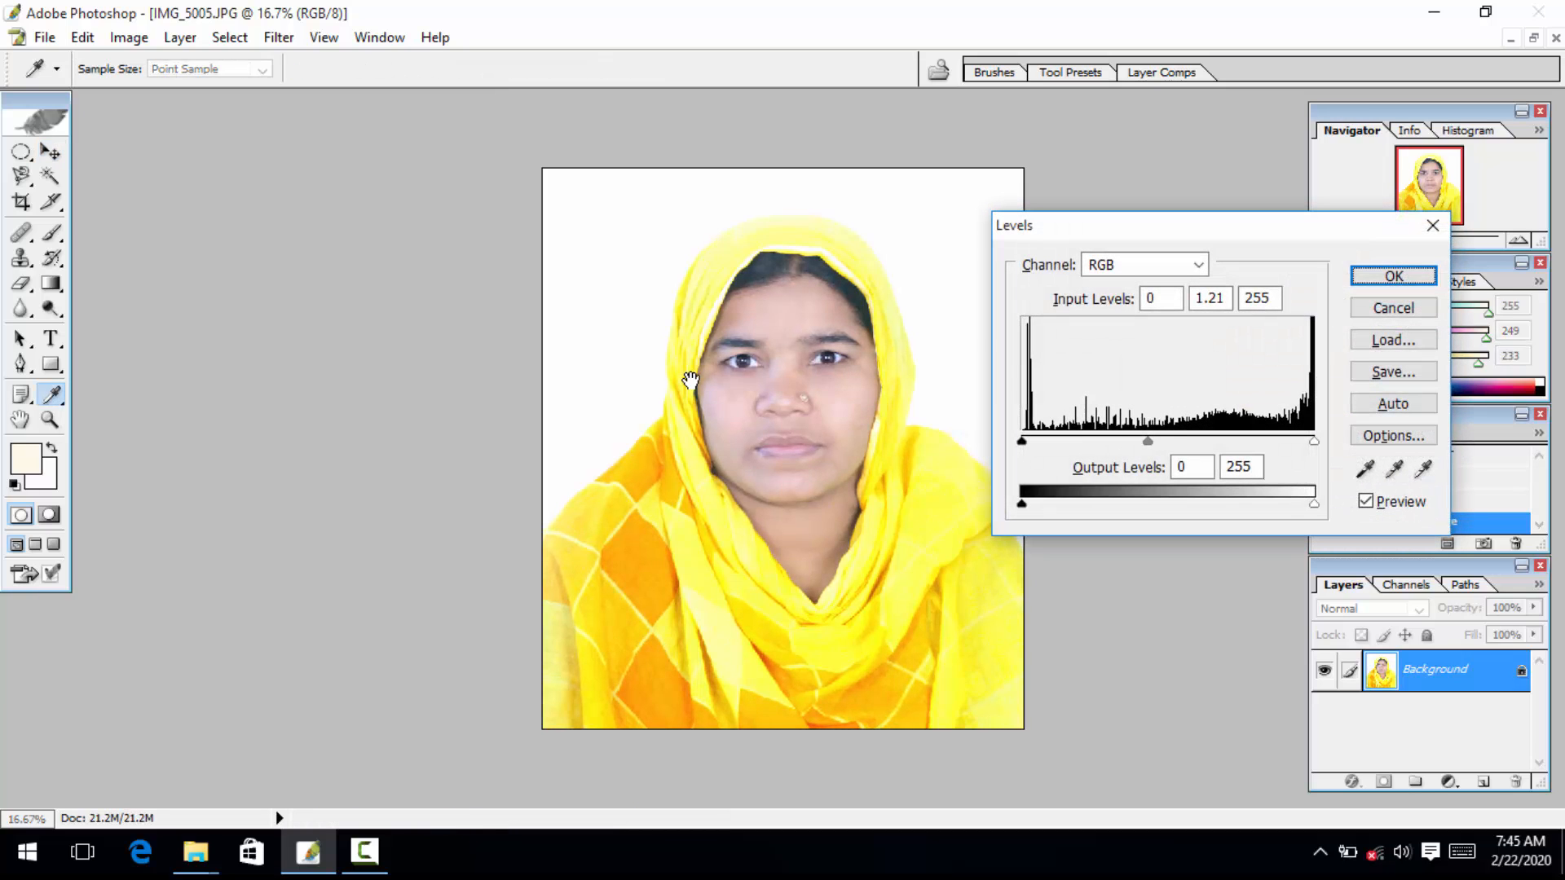
pyautogui.press('Down')
pyautogui.press('Down')
pyautogui.press('Down')
pyautogui.press('Down')
pyautogui.press('Down')
pyautogui.press('Down')
pyautogui.press('Down')
pyautogui.press('Down')
pyautogui.press('Down')
pyautogui.press('Down')
pyautogui.press('Down')
pyautogui.press('Down')
pyautogui.press('Down')
pyautogui.press('Down')
pyautogui.press('Down')
pyautogui.press('Down')
pyautogui.press('Down')
pyautogui.press('Down')
pyautogui.press('Down')
pyautogui.press('Down')
pyautogui.press('Tab')
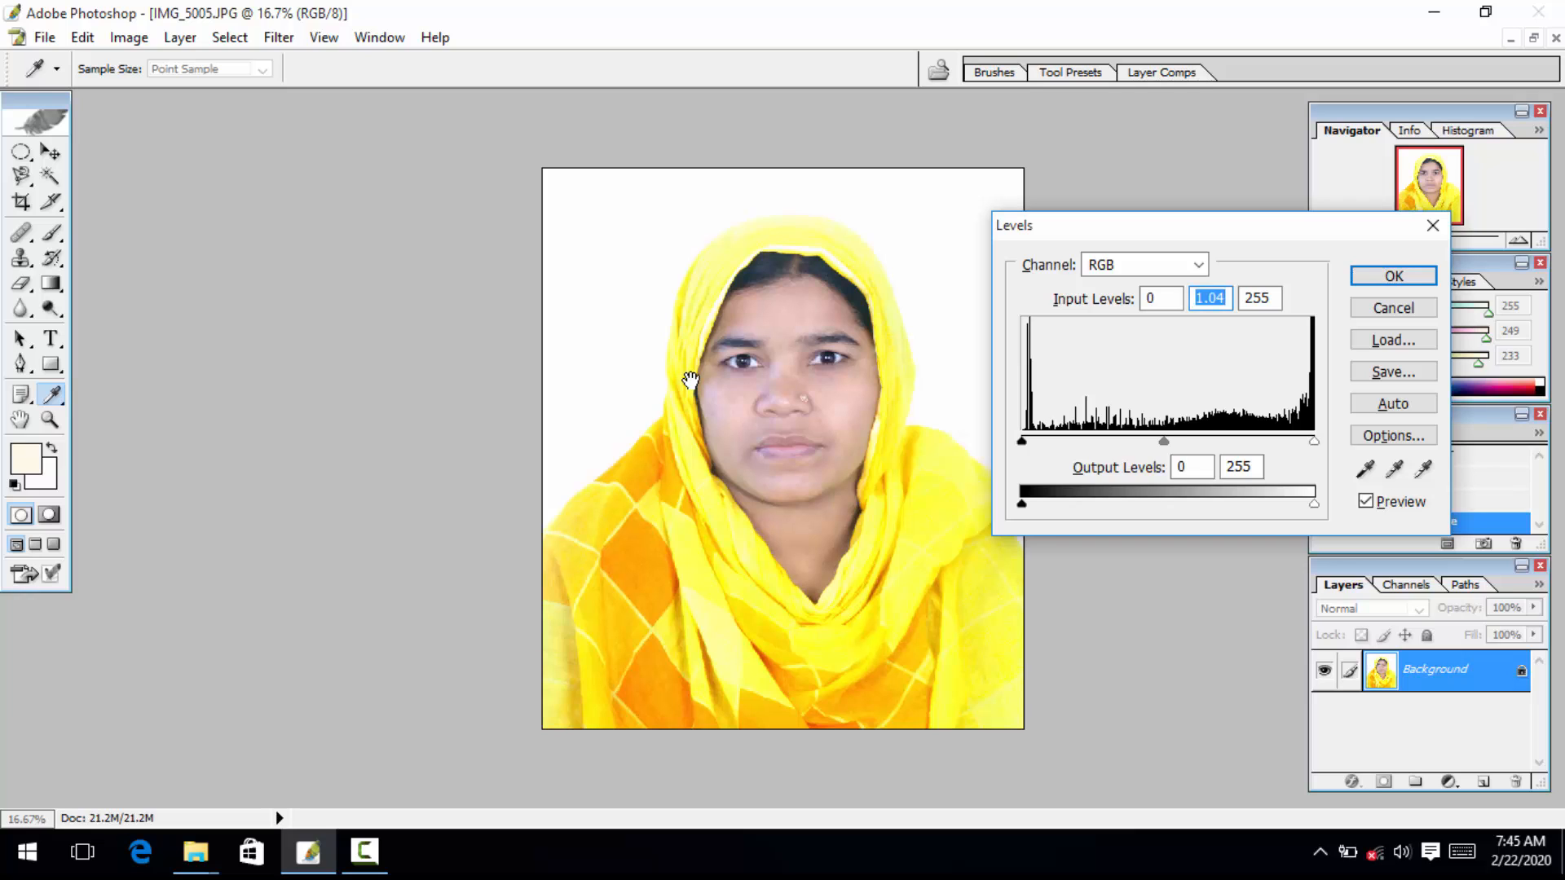
pyautogui.moveTo(1313, 441); pyautogui.dragTo(1305, 441)
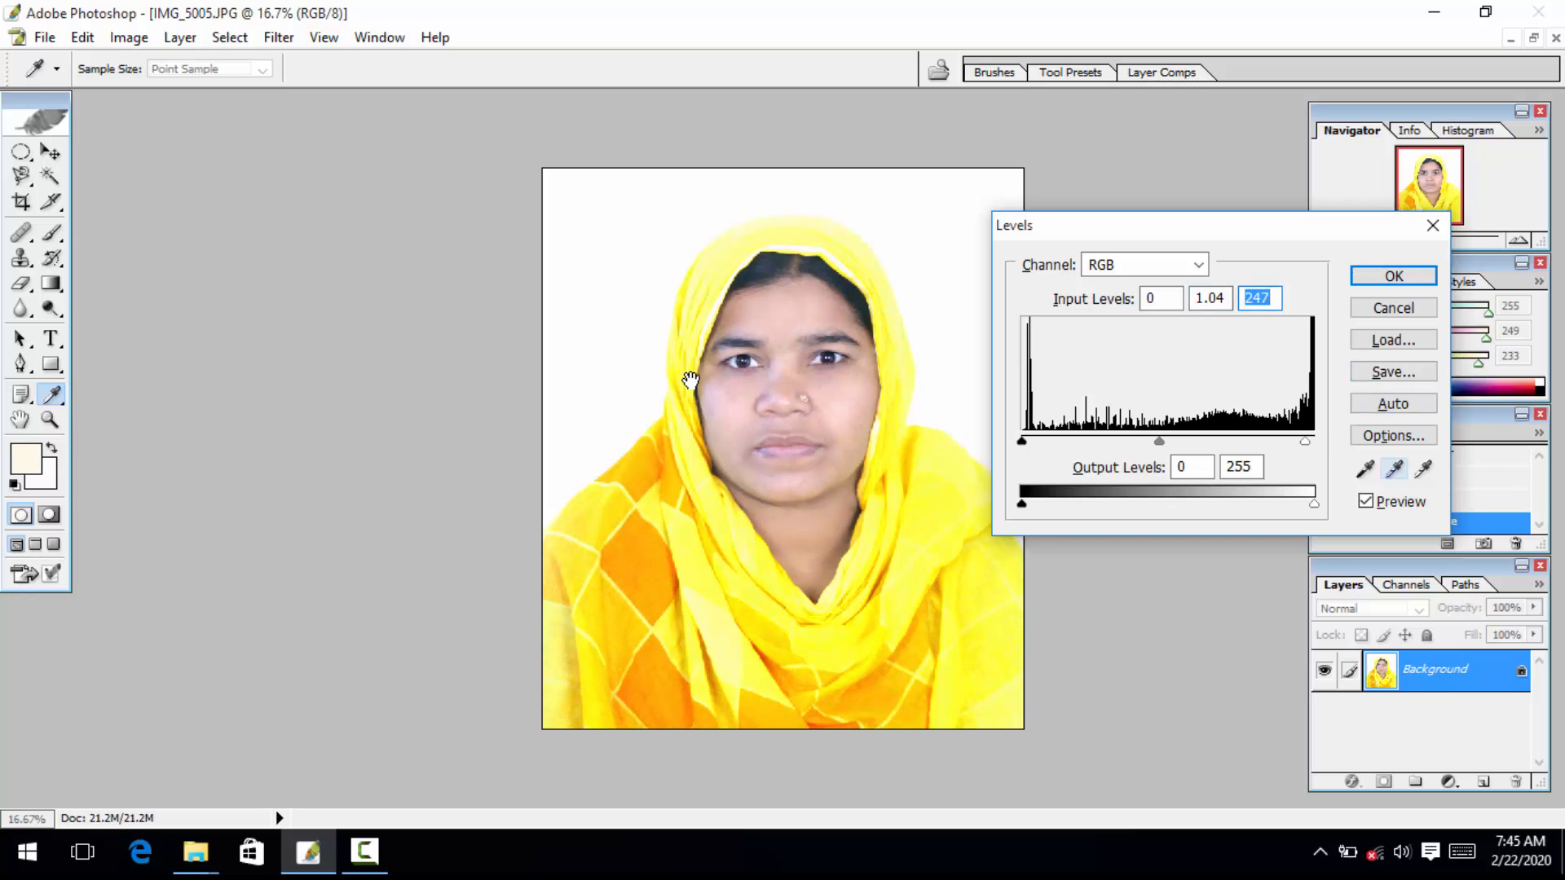
pyautogui.keyDown('alt'); pyautogui.click(1393, 307); pyautogui.keyUp('alt')
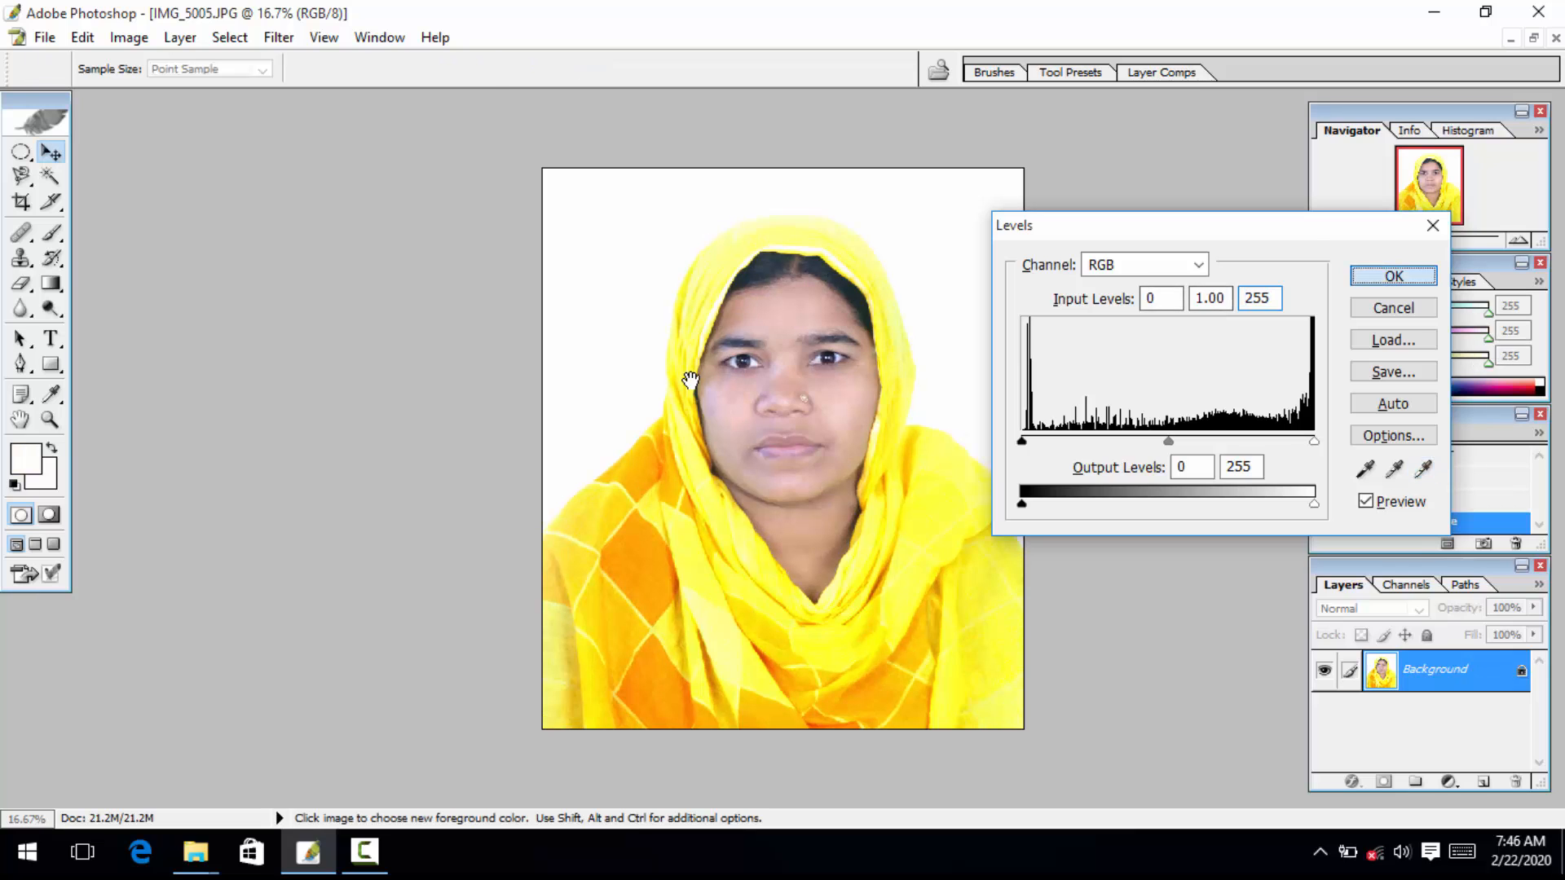
pyautogui.press('Escape')
# Step: Examine the face, scarf edges and white backdrop of the flattened portrait at several magnifications
pyautogui.press('z')
pyautogui.moveTo(541, 203); pyautogui.dragTo(963, 730)
pyautogui.moveTo(646, 304); pyautogui.dragTo(901, 598)
pyautogui.moveTo(662, 358); pyautogui.dragTo(839, 578)
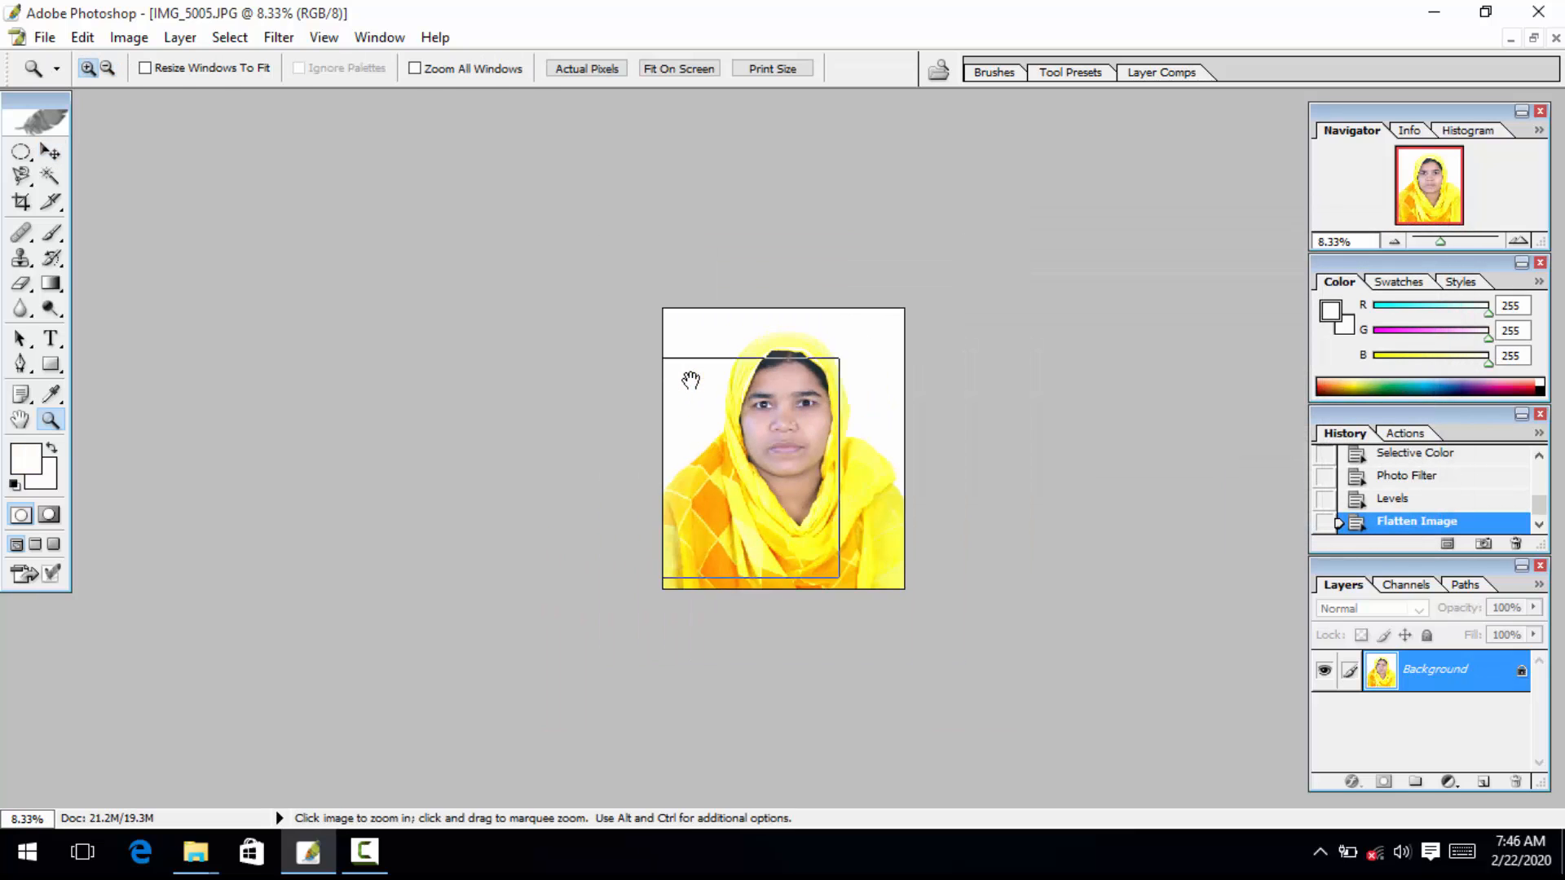
pyautogui.moveTo(542, 164); pyautogui.dragTo(1019, 734)
pyautogui.moveTo(606, 208); pyautogui.dragTo(1025, 698)
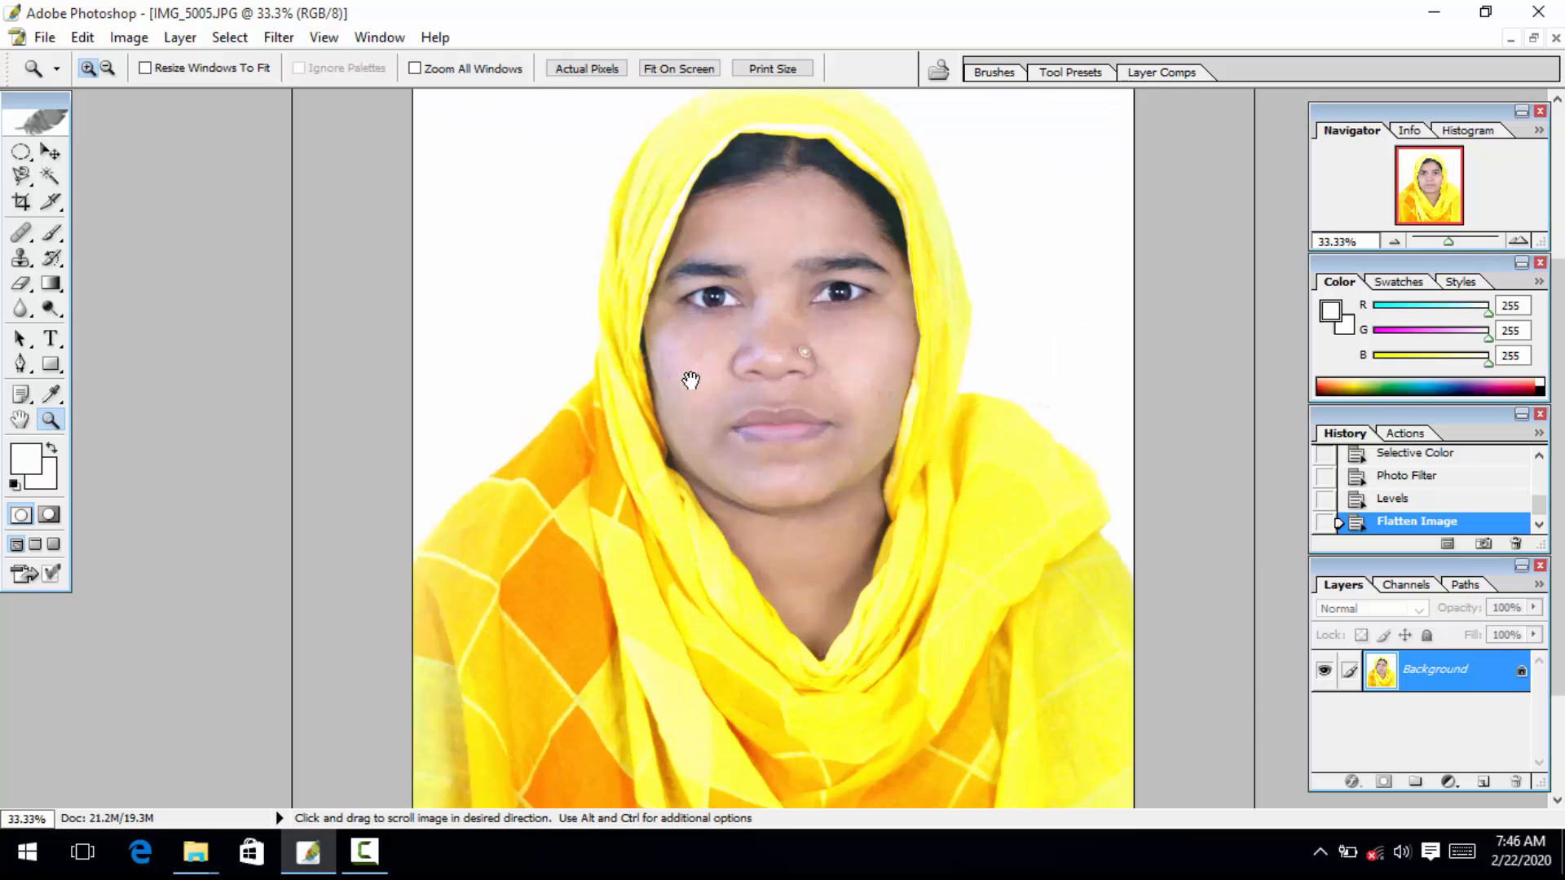
pyautogui.moveTo(691, 380); pyautogui.dragTo(691, 407)
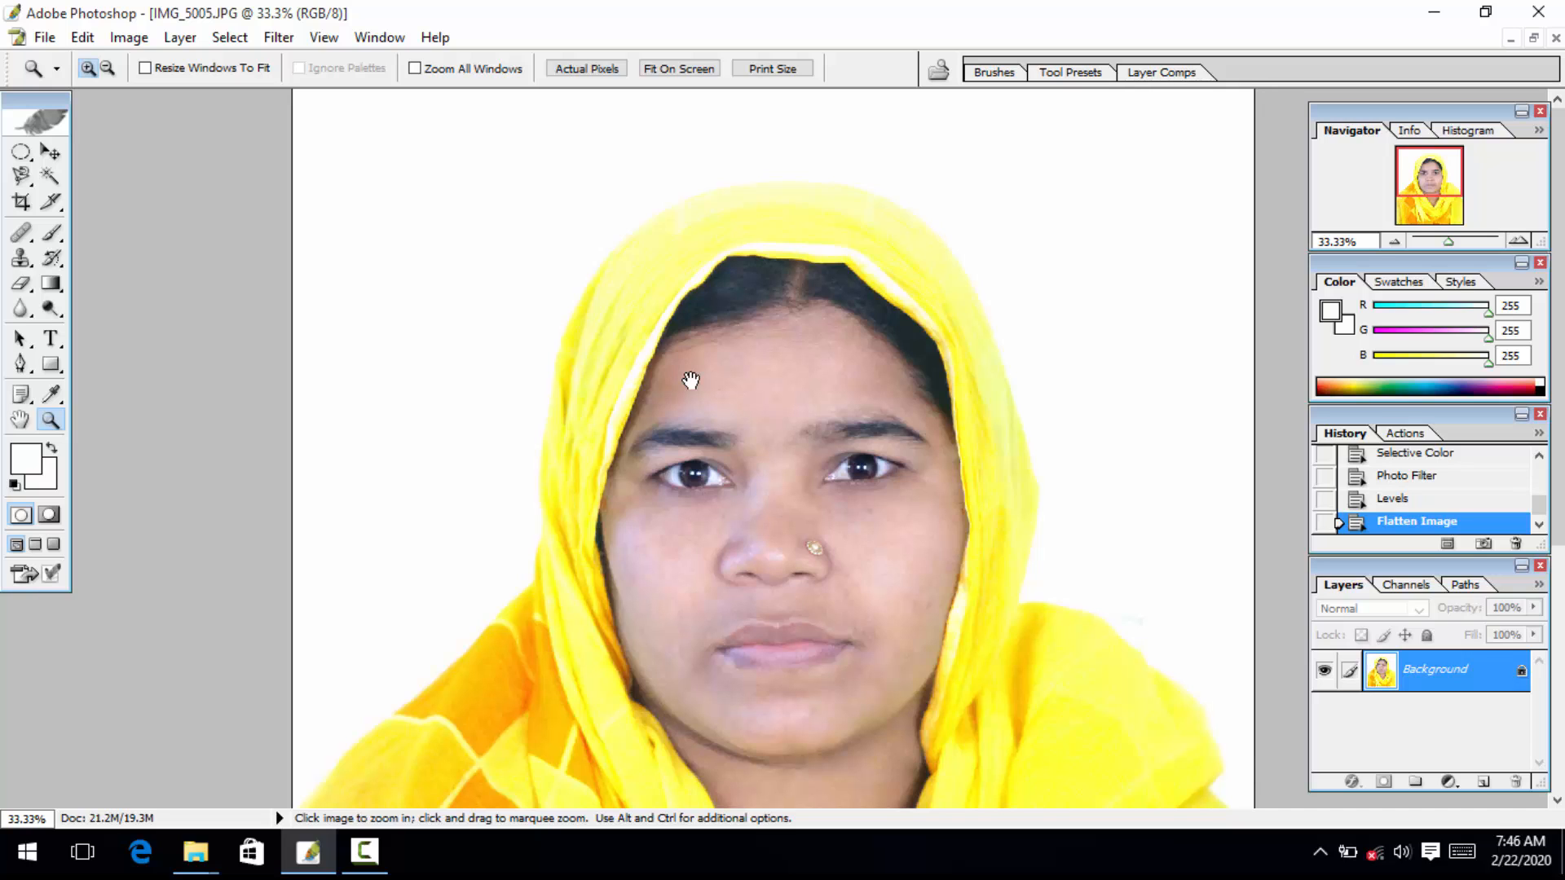
pyautogui.hotkey('ctrl', '-')
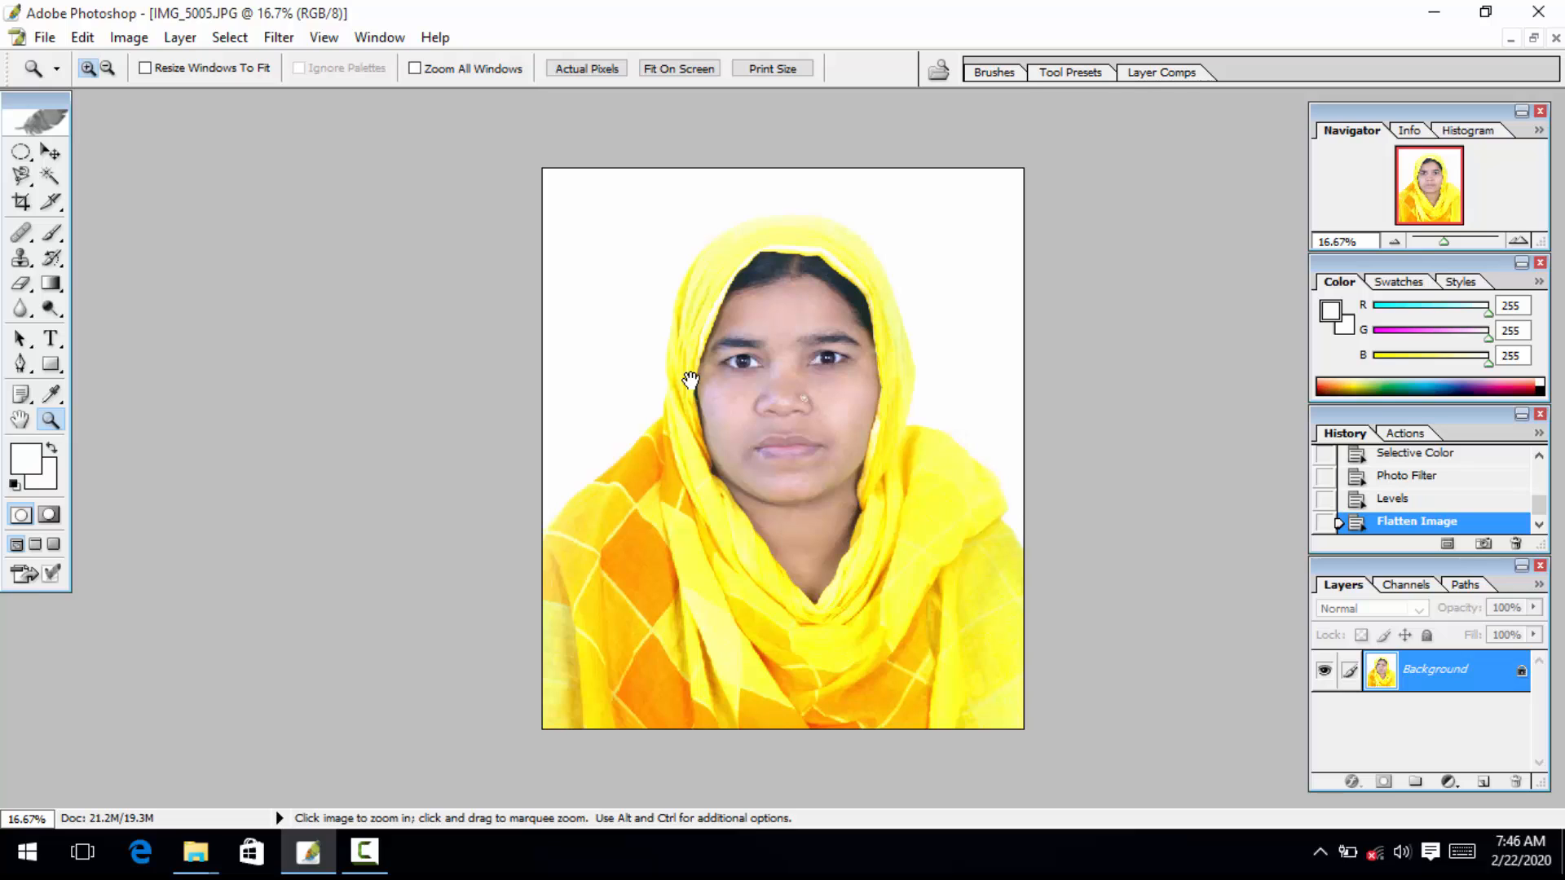
pyautogui.hotkey('ctrl', '-')
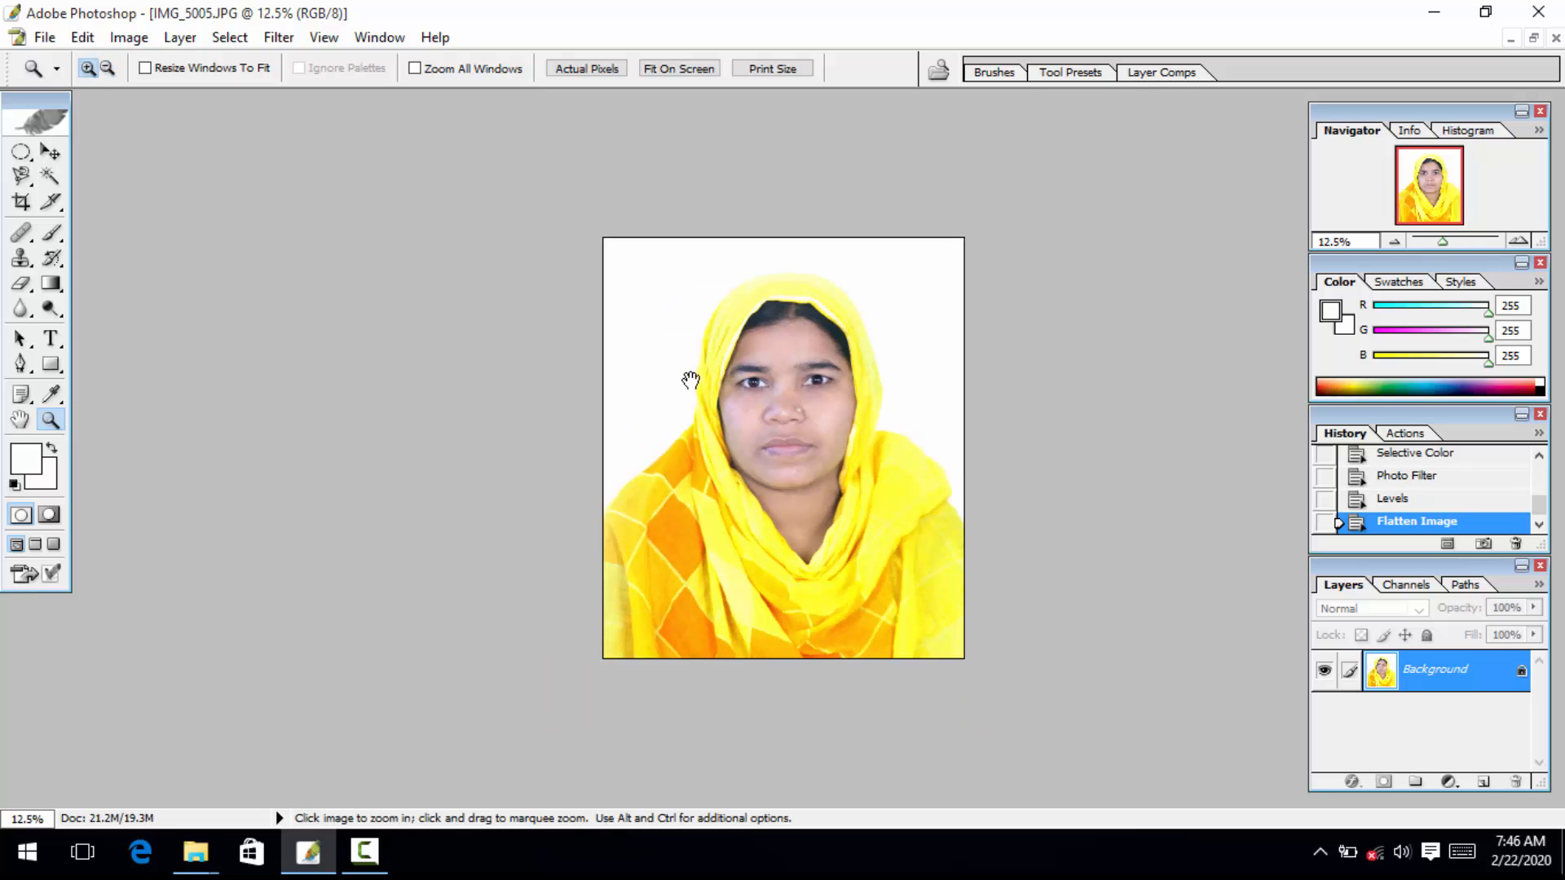
pyautogui.hotkey('ctrl', '+')
pyautogui.hotkey('ctrl', '+')
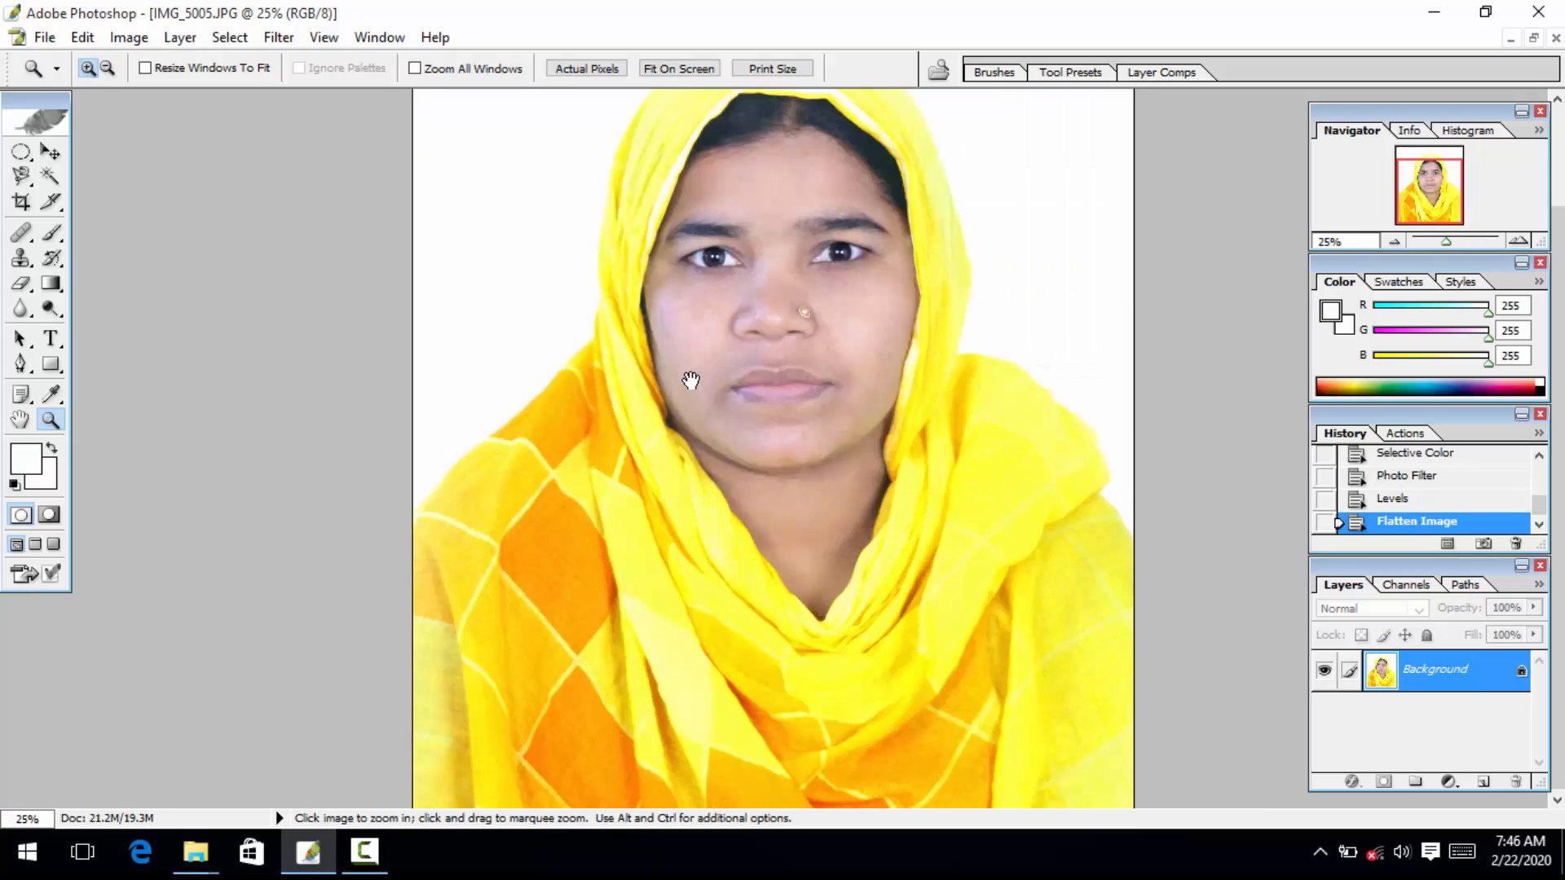
pyautogui.scroll(2, 691, 380)
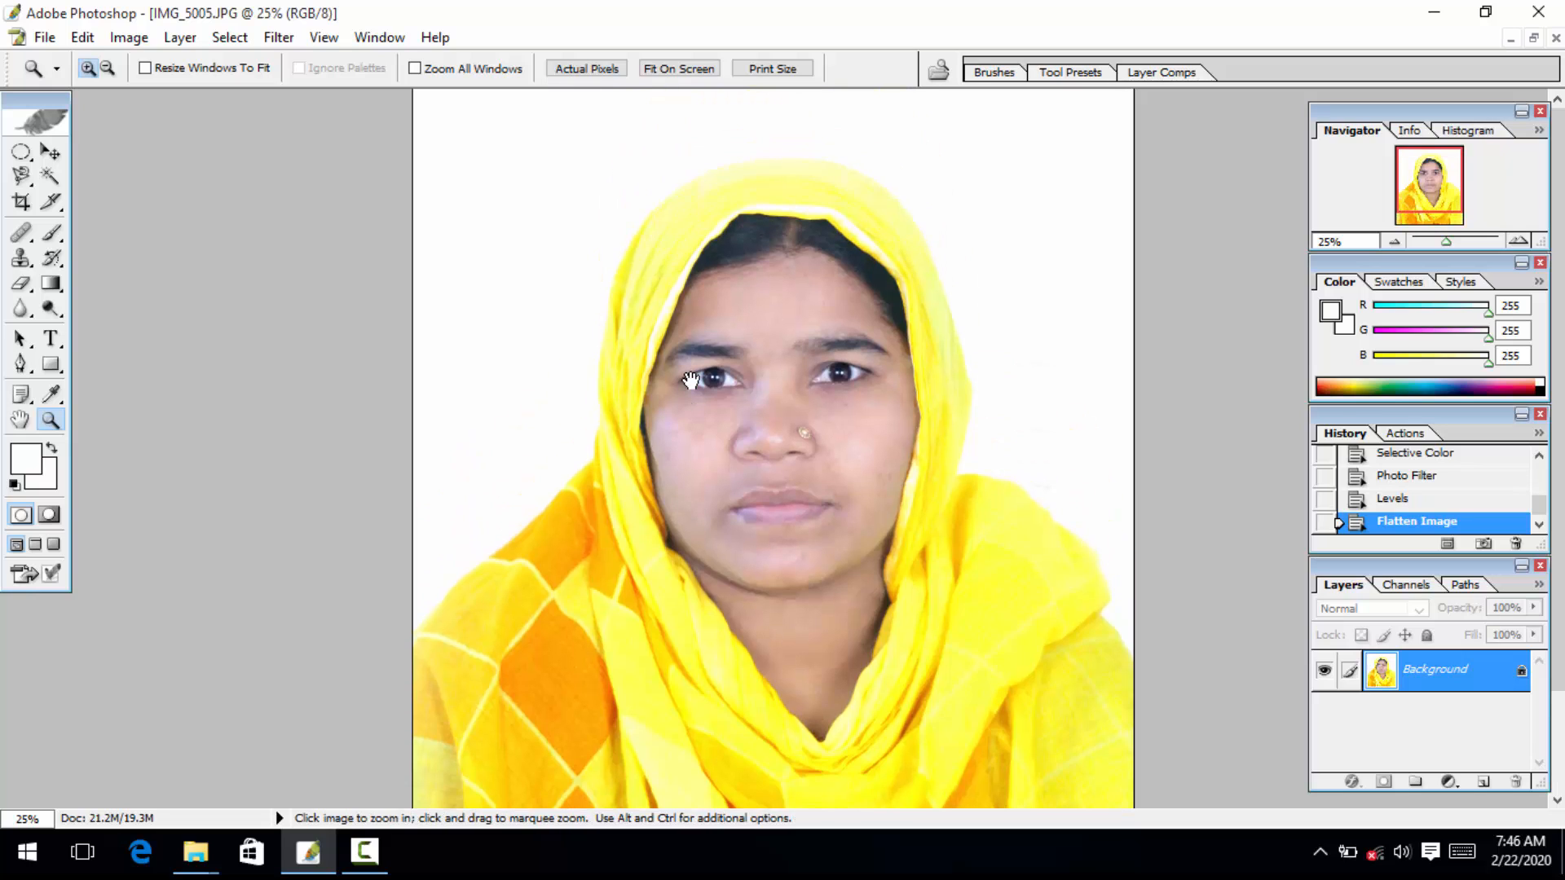
pyautogui.hotkey('ctrl', '-')
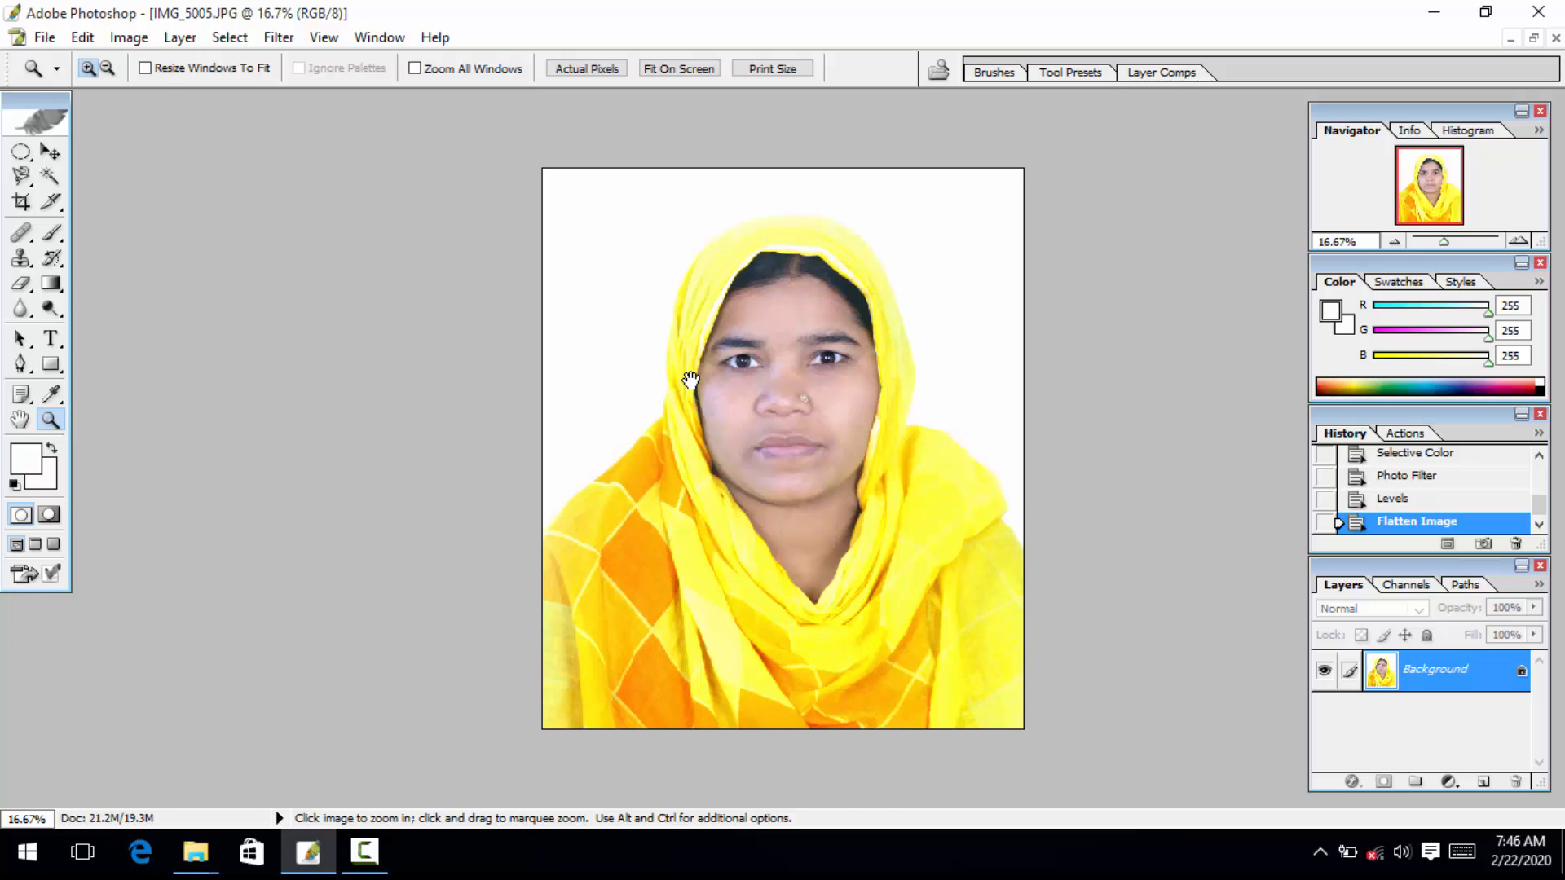
# Step: Select the white backdrop around the woman with the Magic Wand at tolerance 32 and feather the selection by 1.3 pixels
pyautogui.press('w')
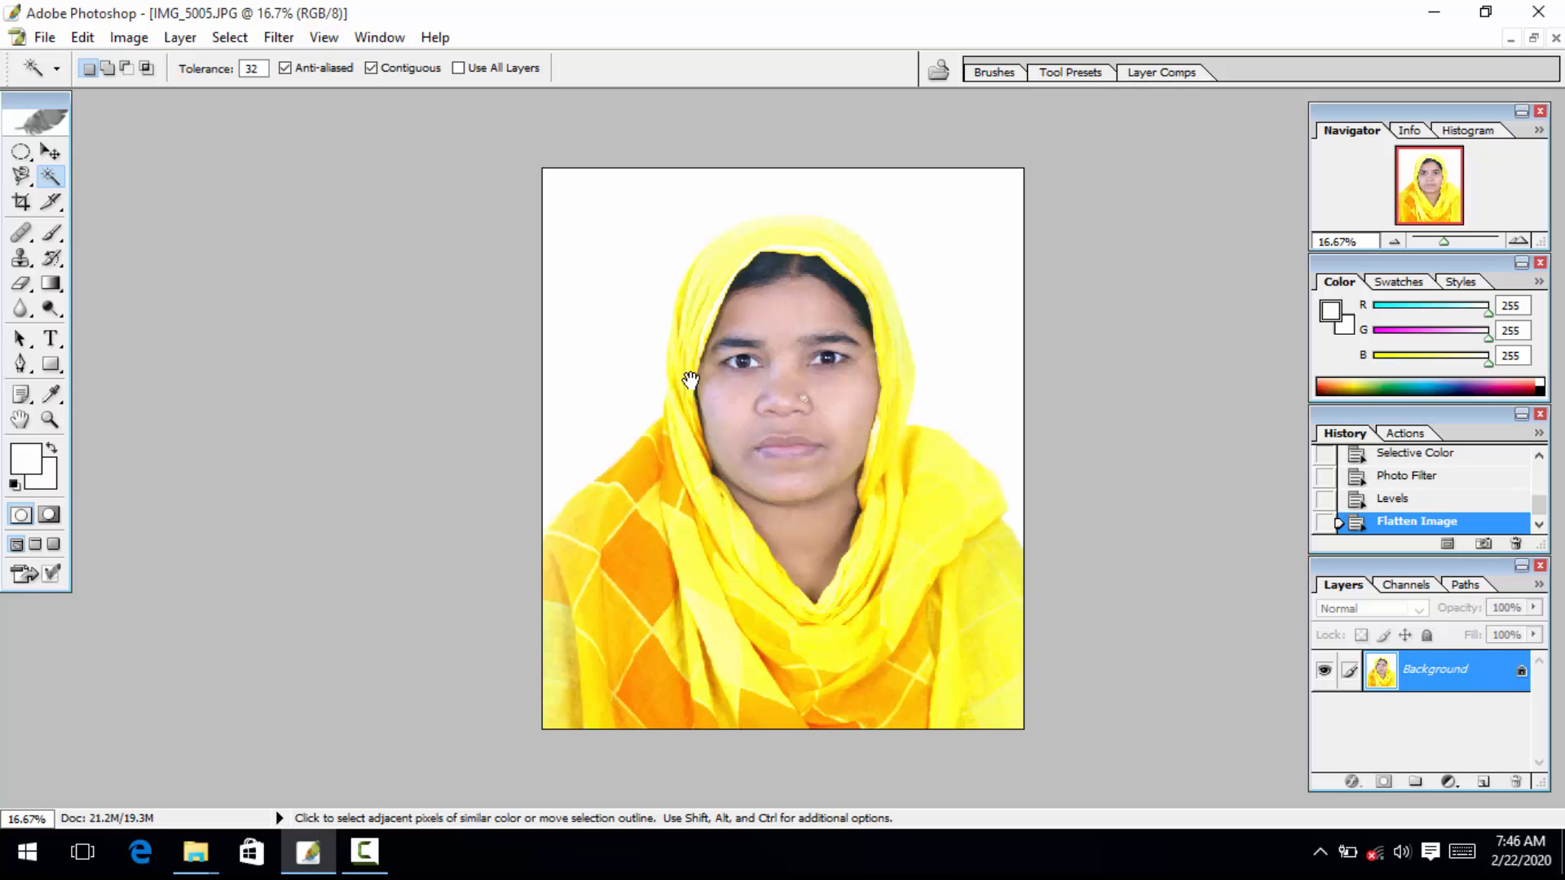
pyautogui.click(688, 377)
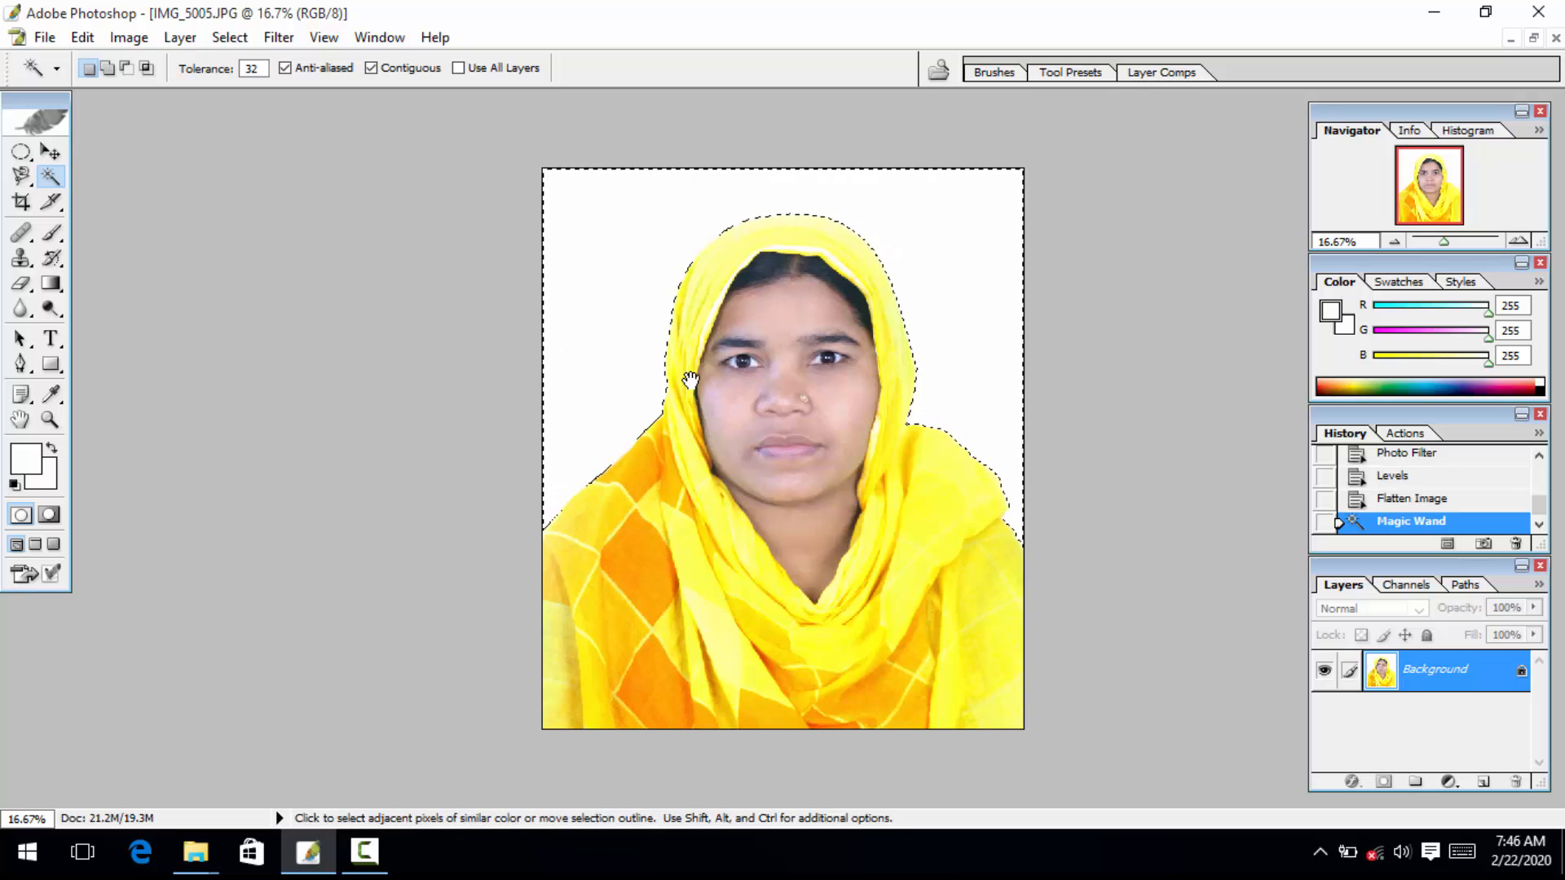
pyautogui.hotkey('ctrl', 'alt', 'd')
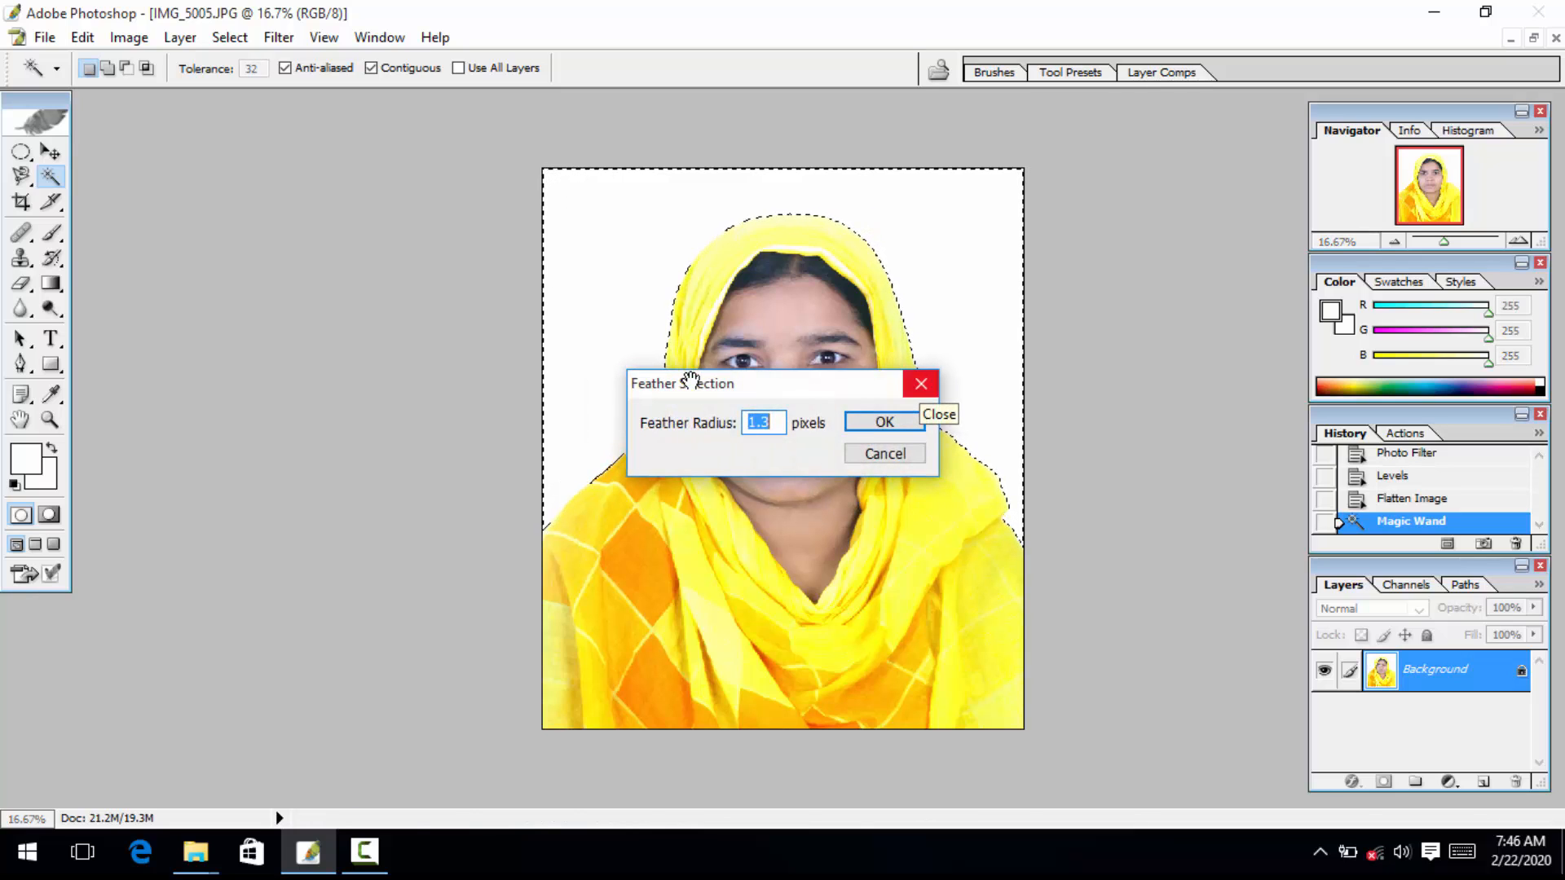
pyautogui.press('Return')
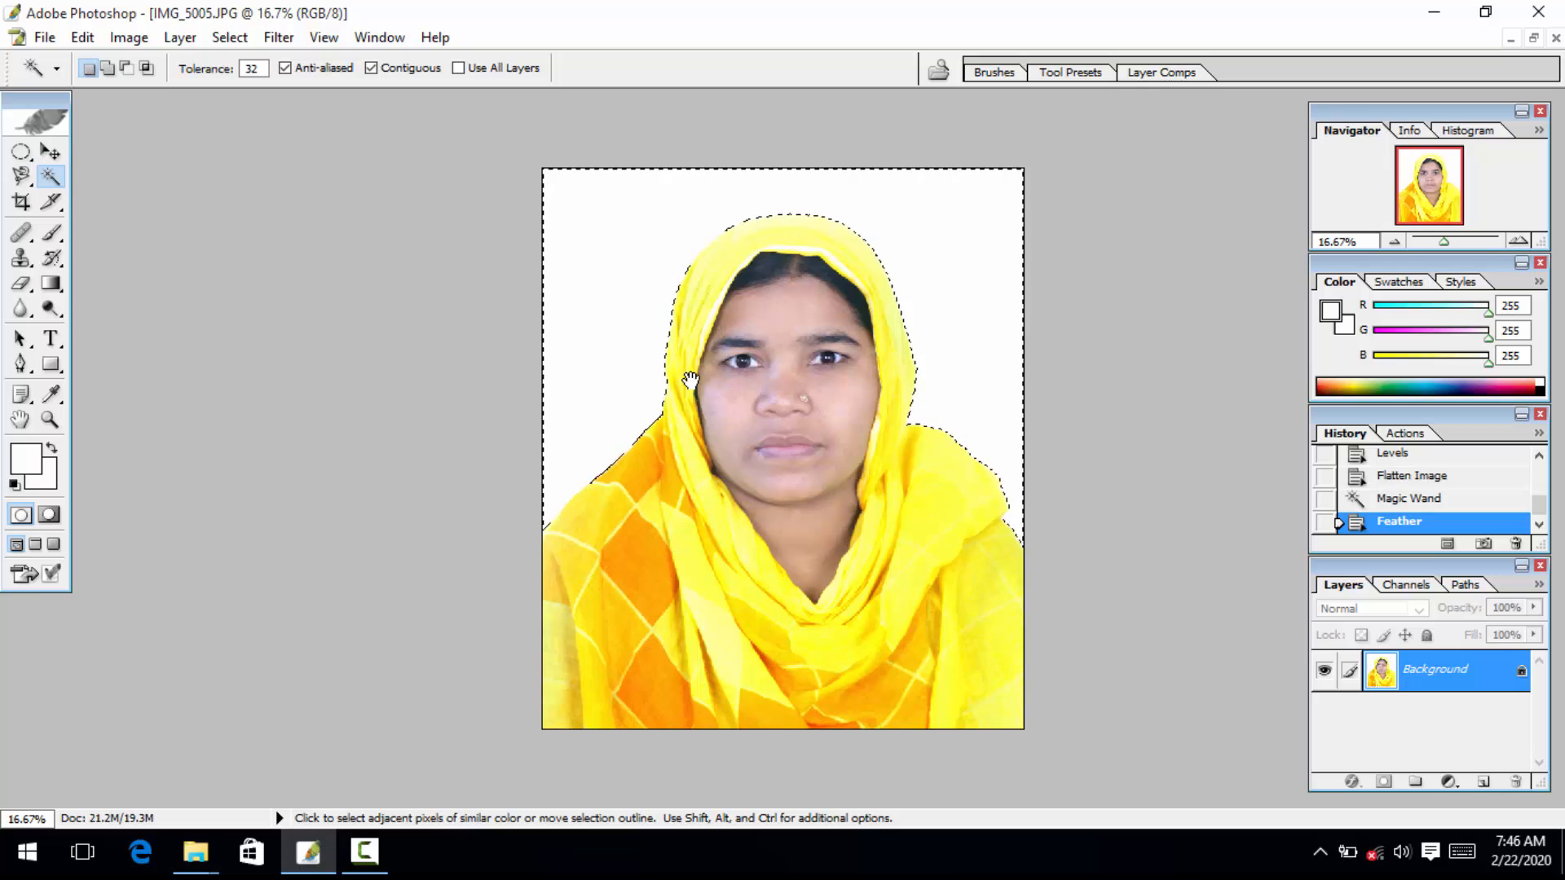
# Step: Set the background colour to the blue 2132D4
pyautogui.click(47, 481)
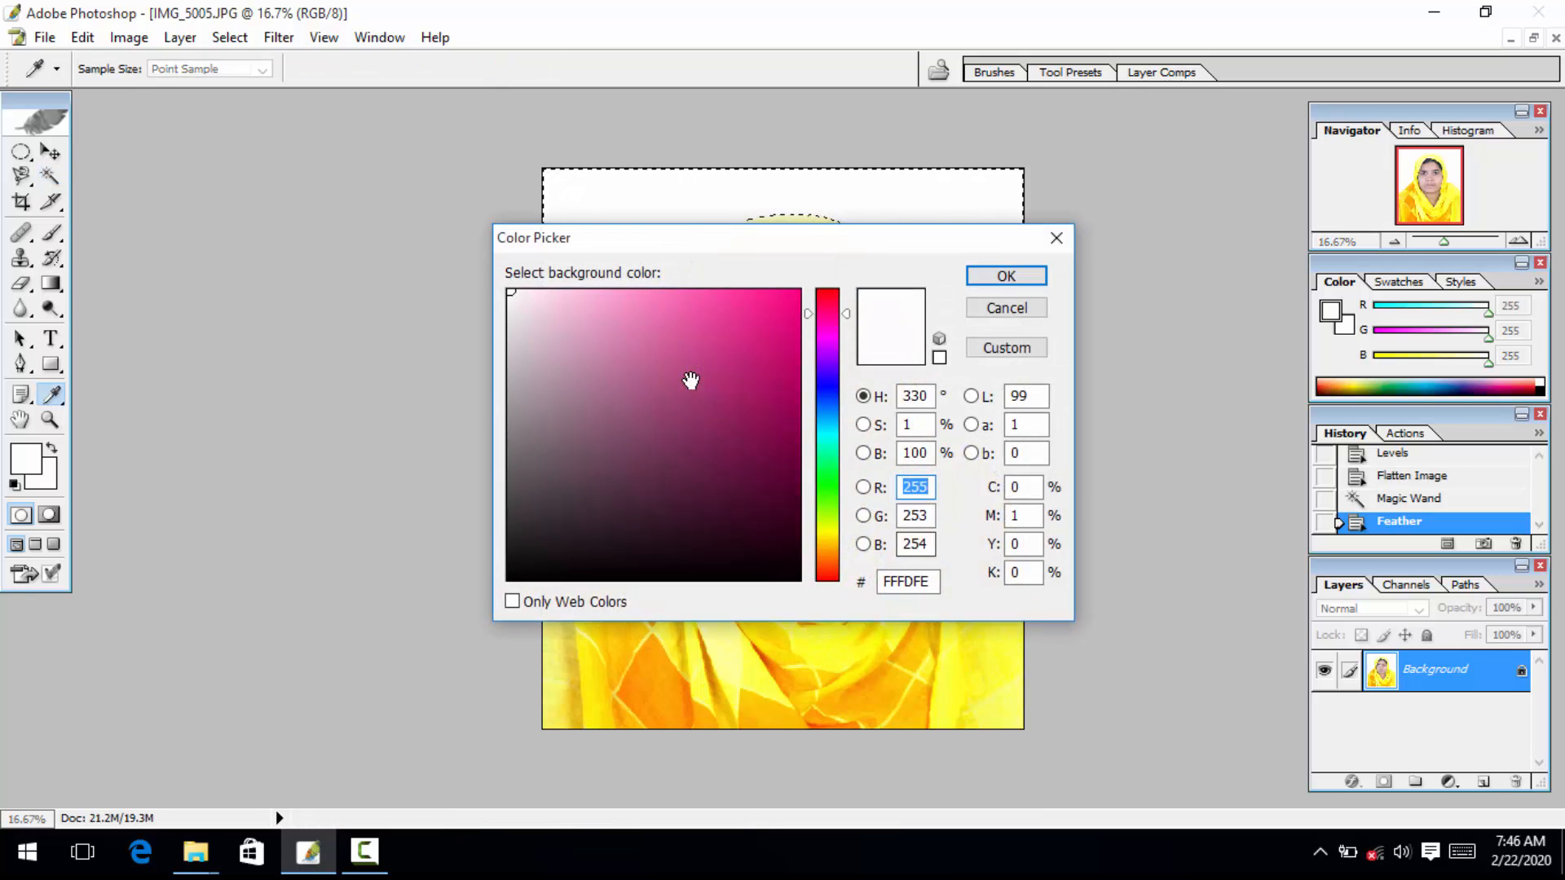
pyautogui.click(827, 391)
pyautogui.click(754, 338)
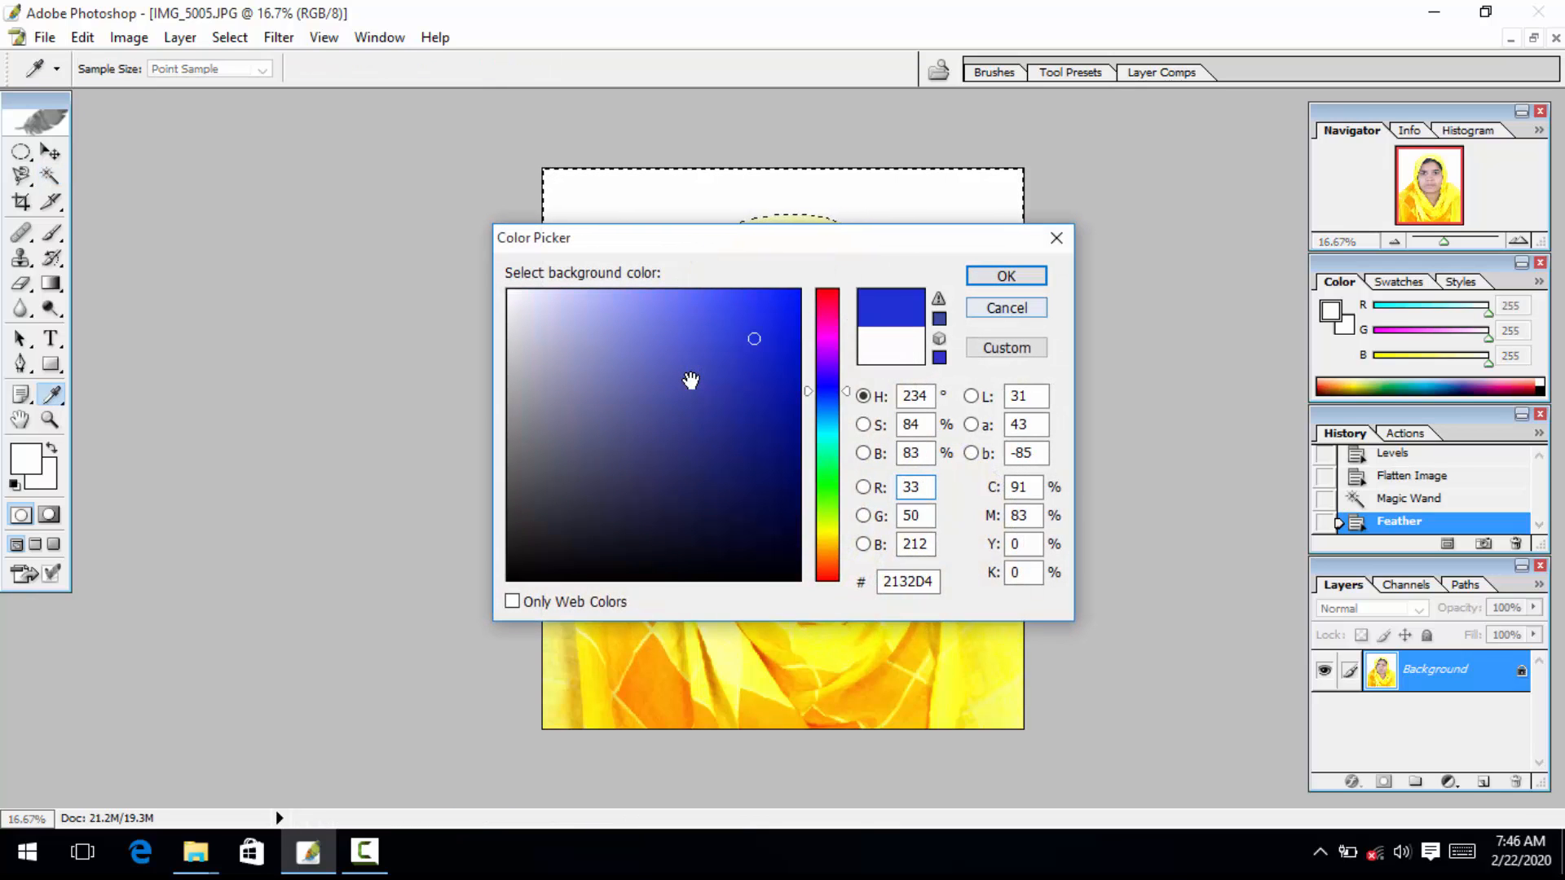
pyautogui.press('Return')
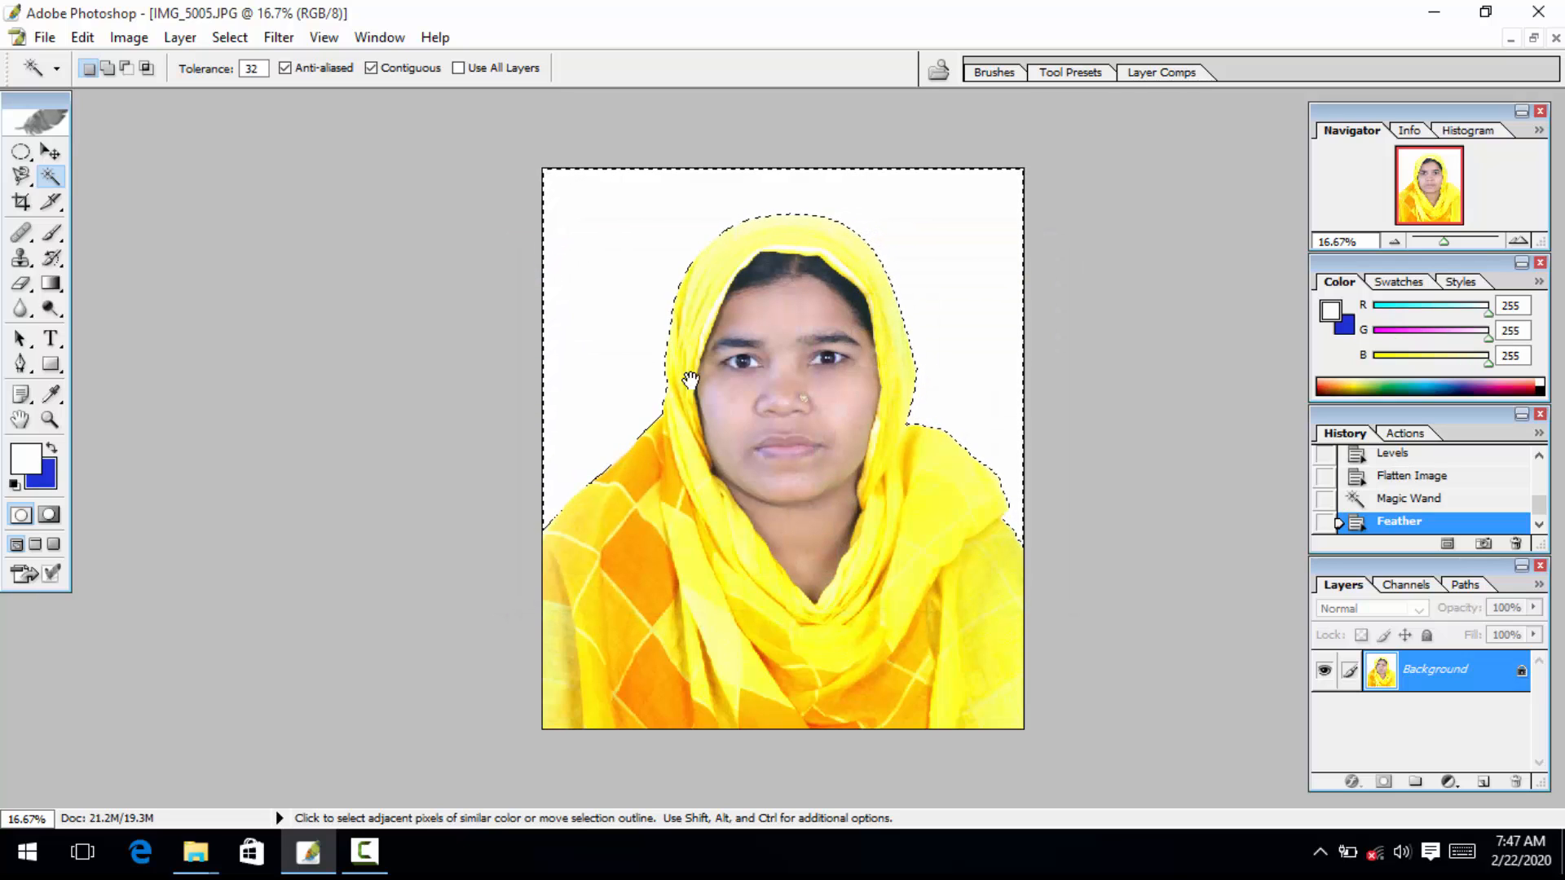
# Step: Clear the selected backdrop to the blue background colour three times and deselect it
pyautogui.press('Delete')
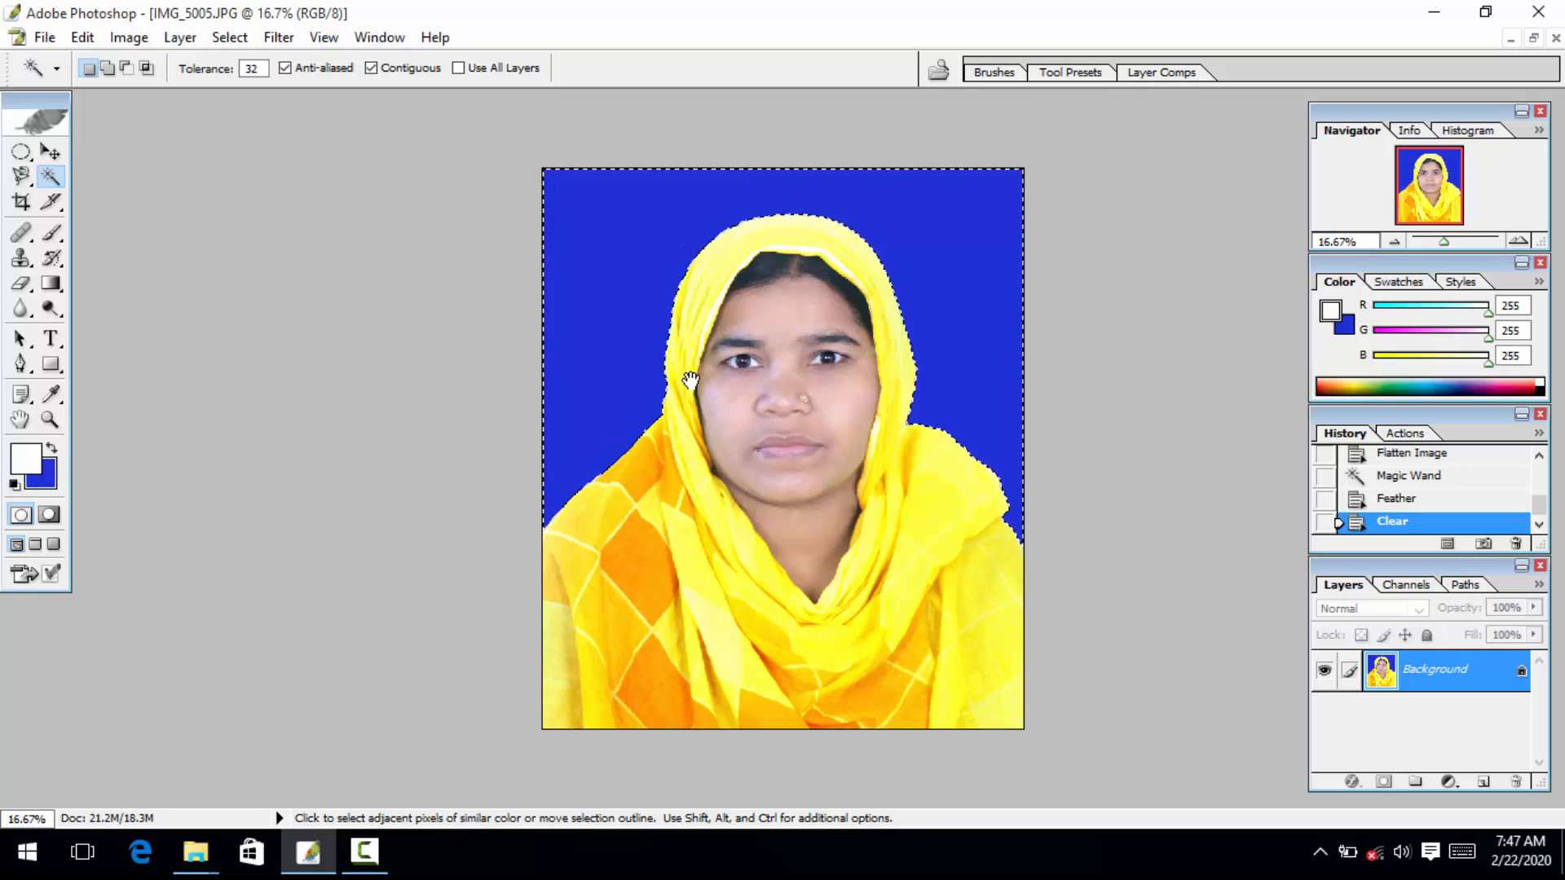
pyautogui.press('Delete')
pyautogui.press('Delete')
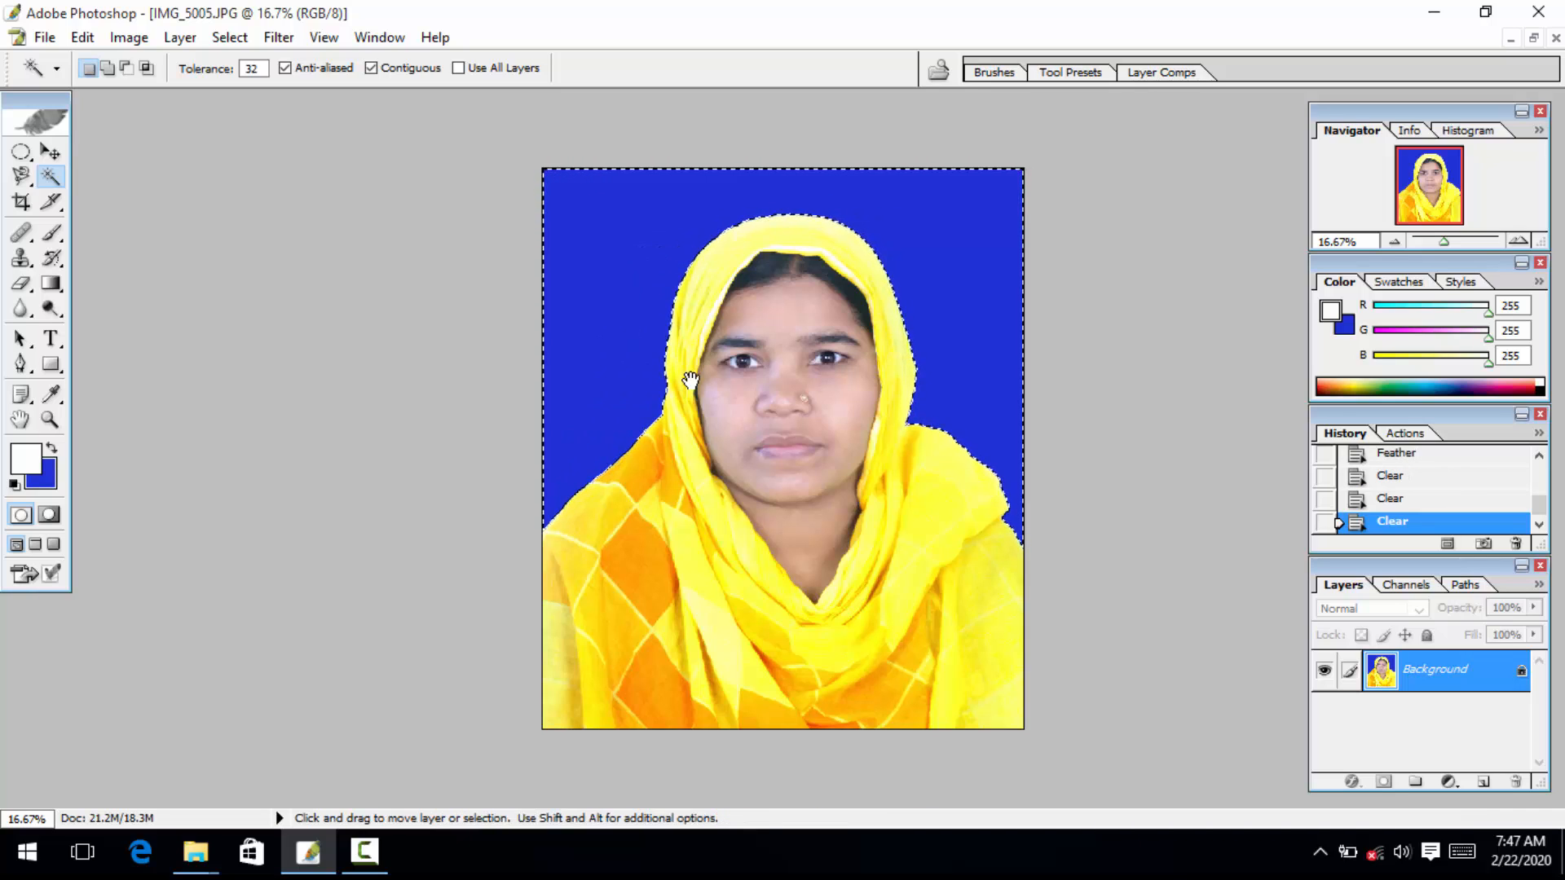
pyautogui.hotkey('ctrl', 'd')
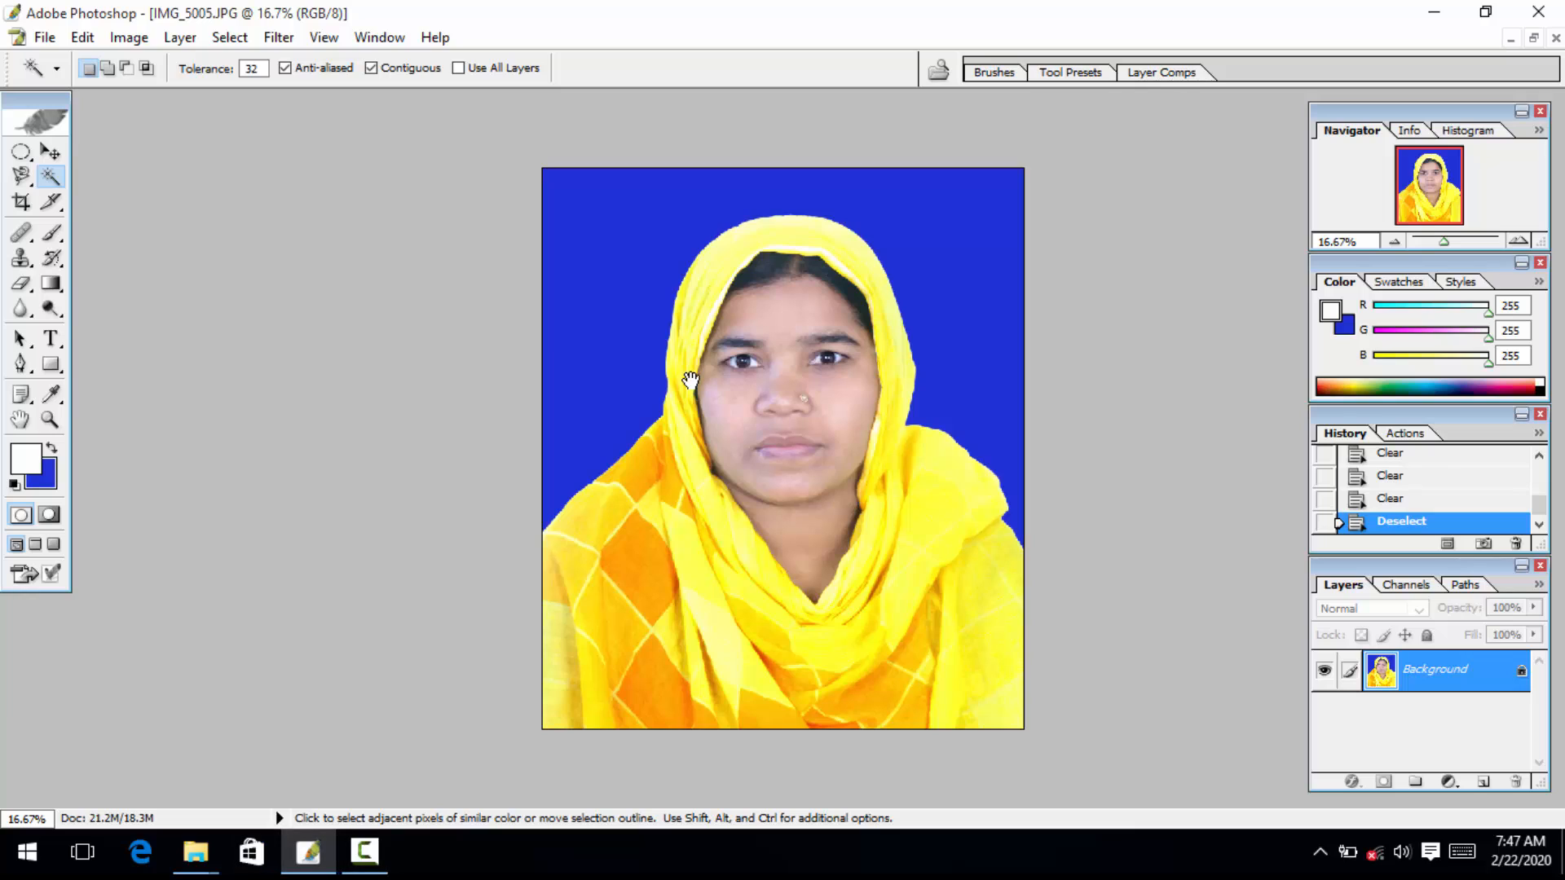
pyautogui.press('F9')
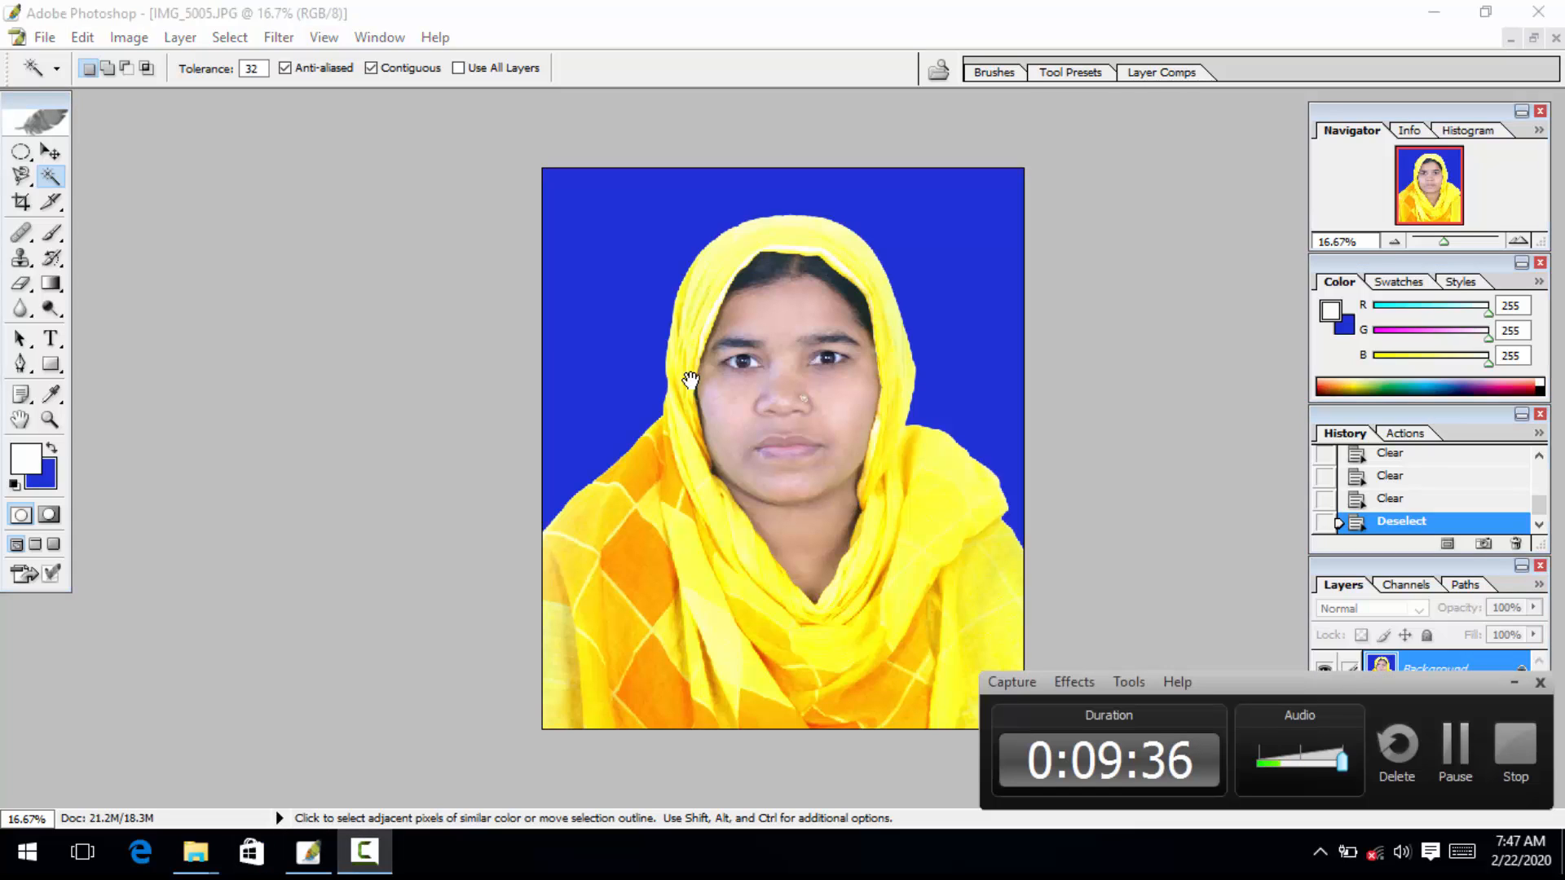